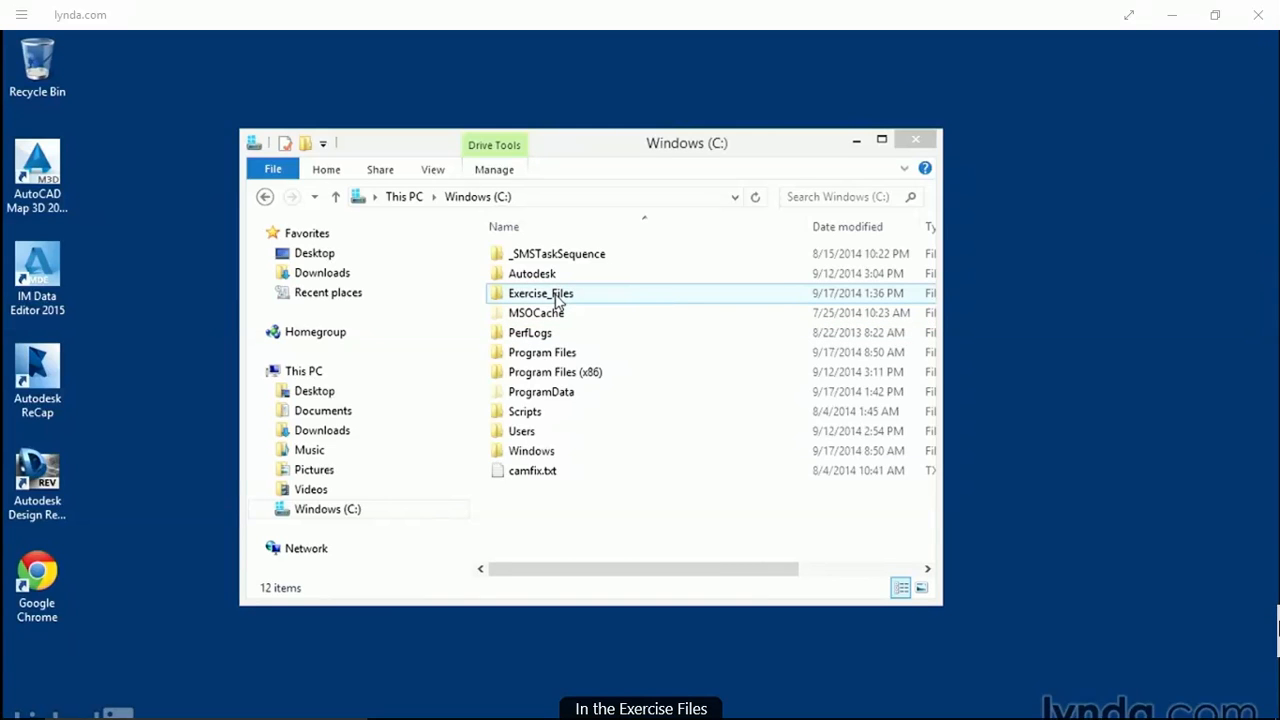
- Browse Exercise_Files to the CH07 folder, look at the files in its 07_01 subfolder, and return to Exercise_Files
double_click(557, 297)
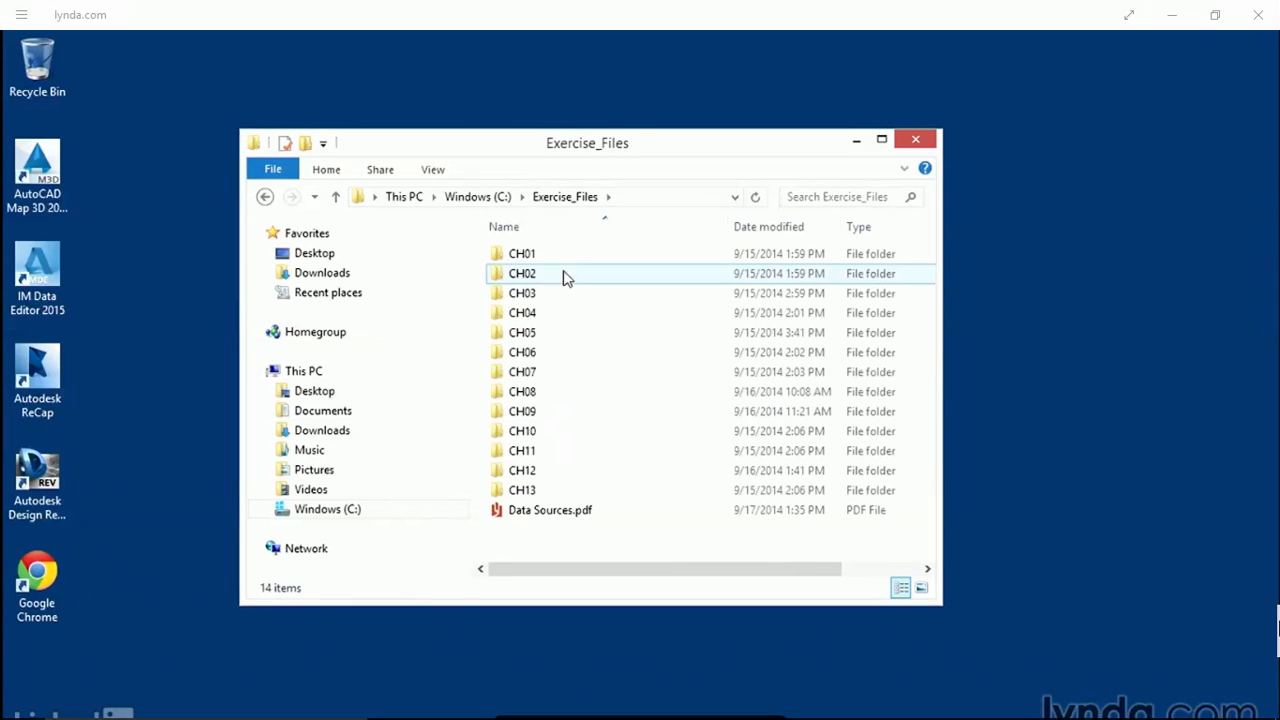
double_click(533, 375)
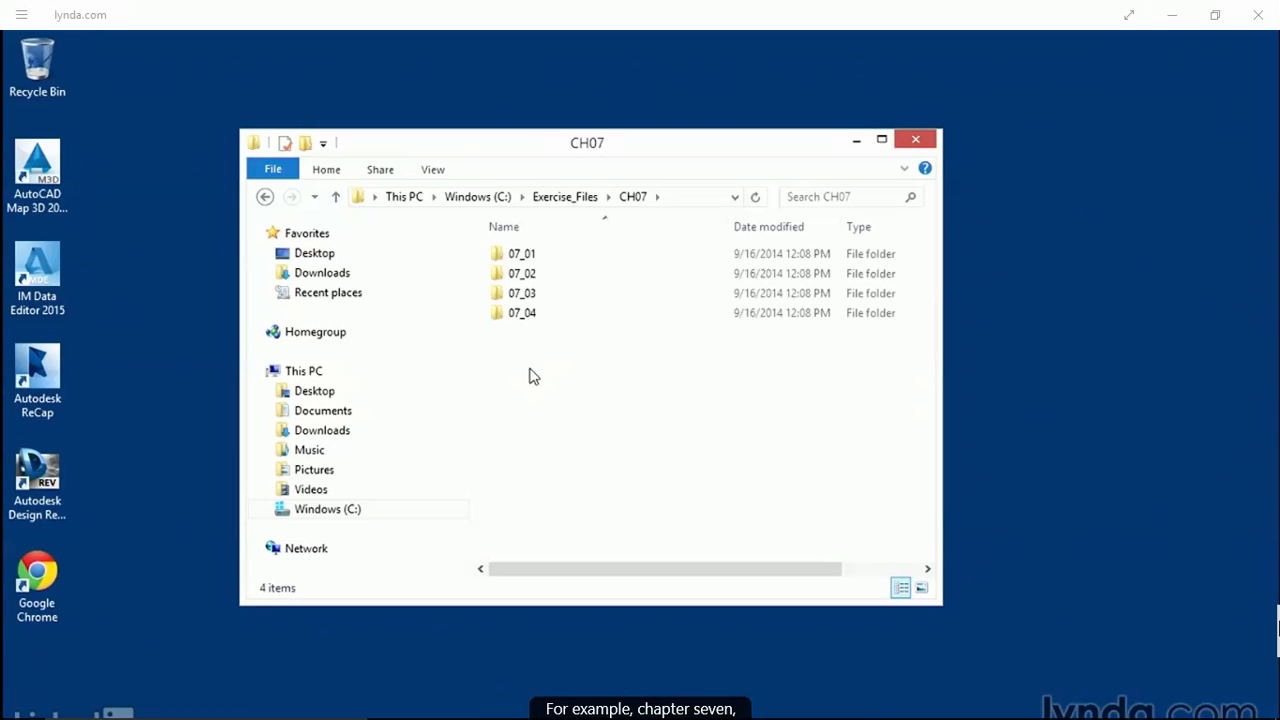
click(520, 258)
double_click(520, 258)
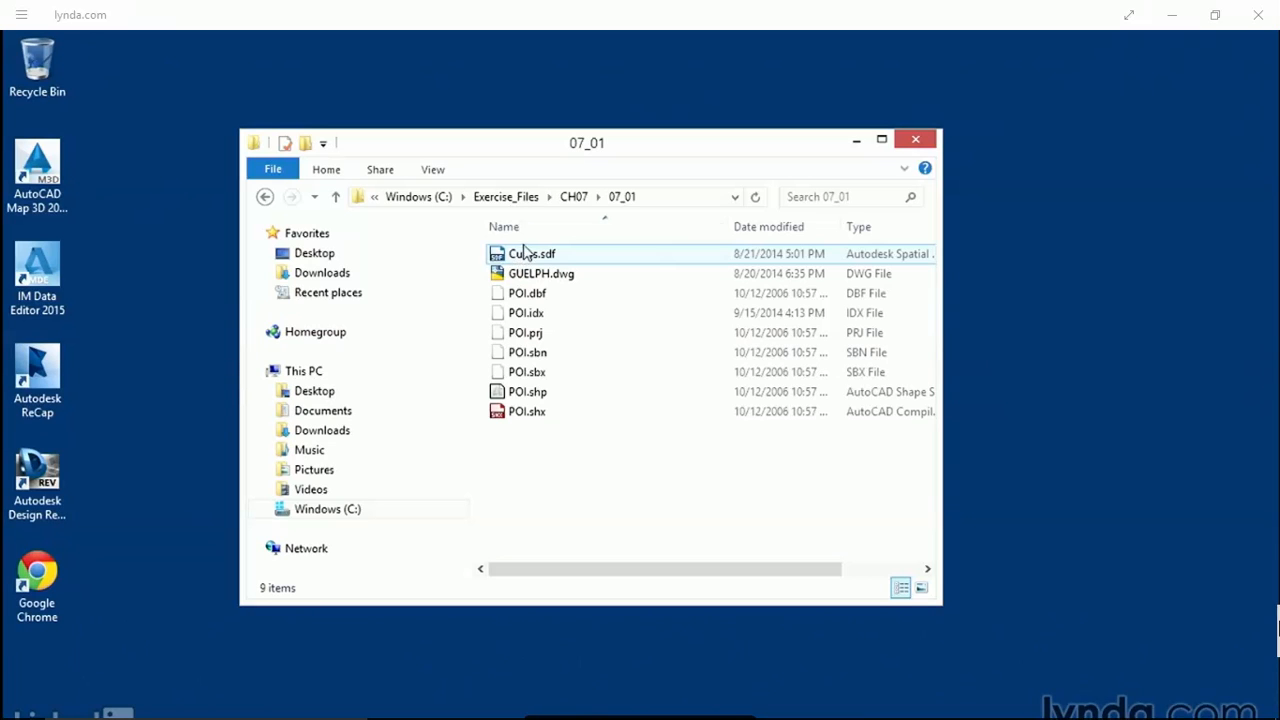
click(510, 198)
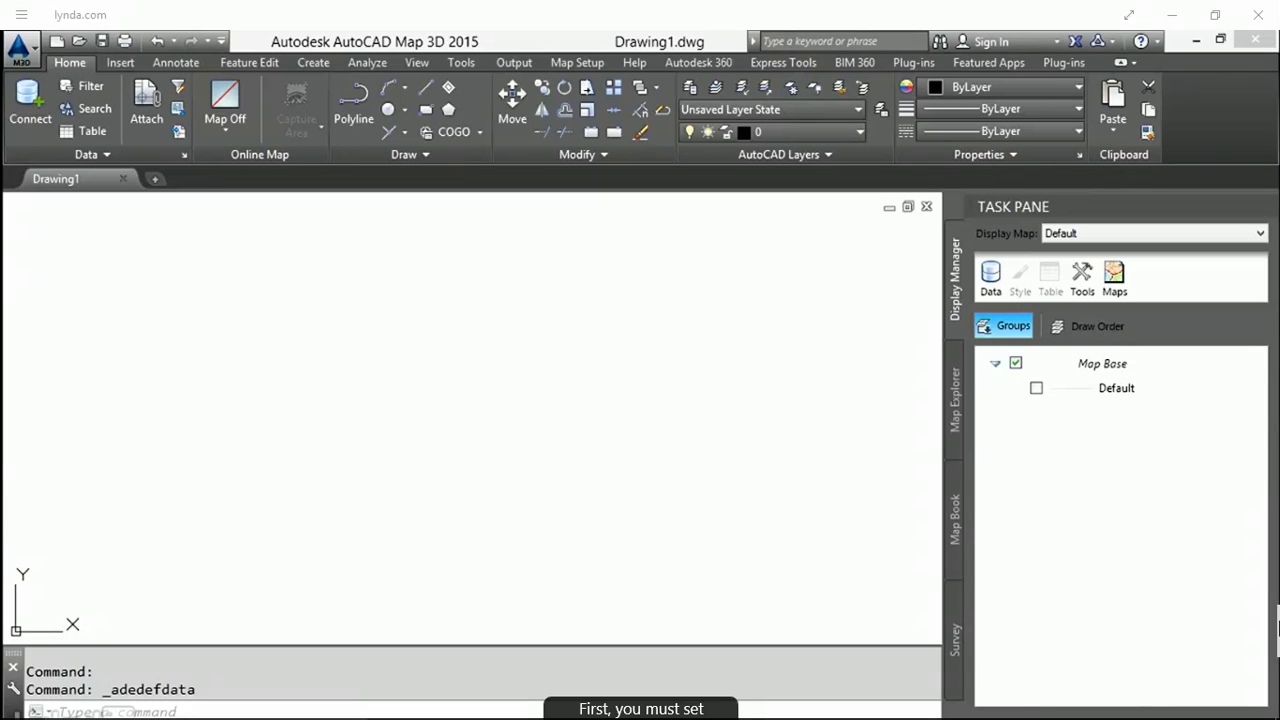
- Check that the Planning and Analysis Workspace is active and start a new object data table named Streets
click(1278, 626)
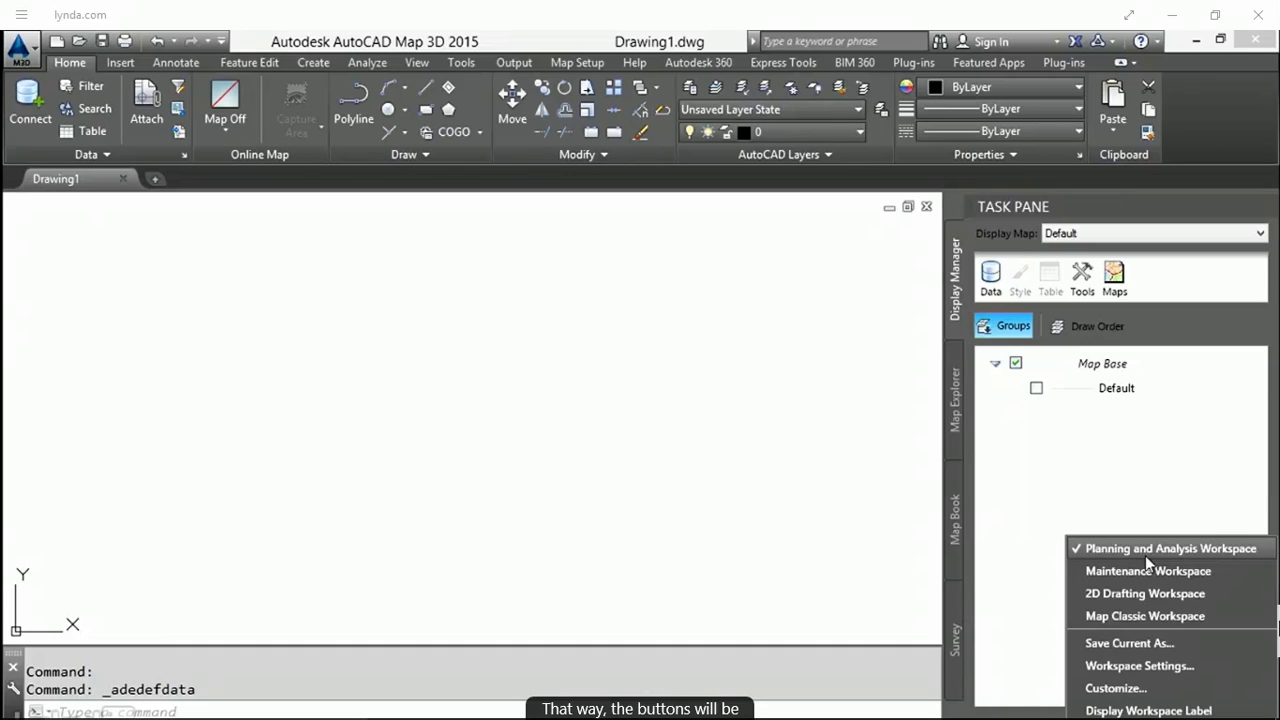
click(985, 508)
click(562, 65)
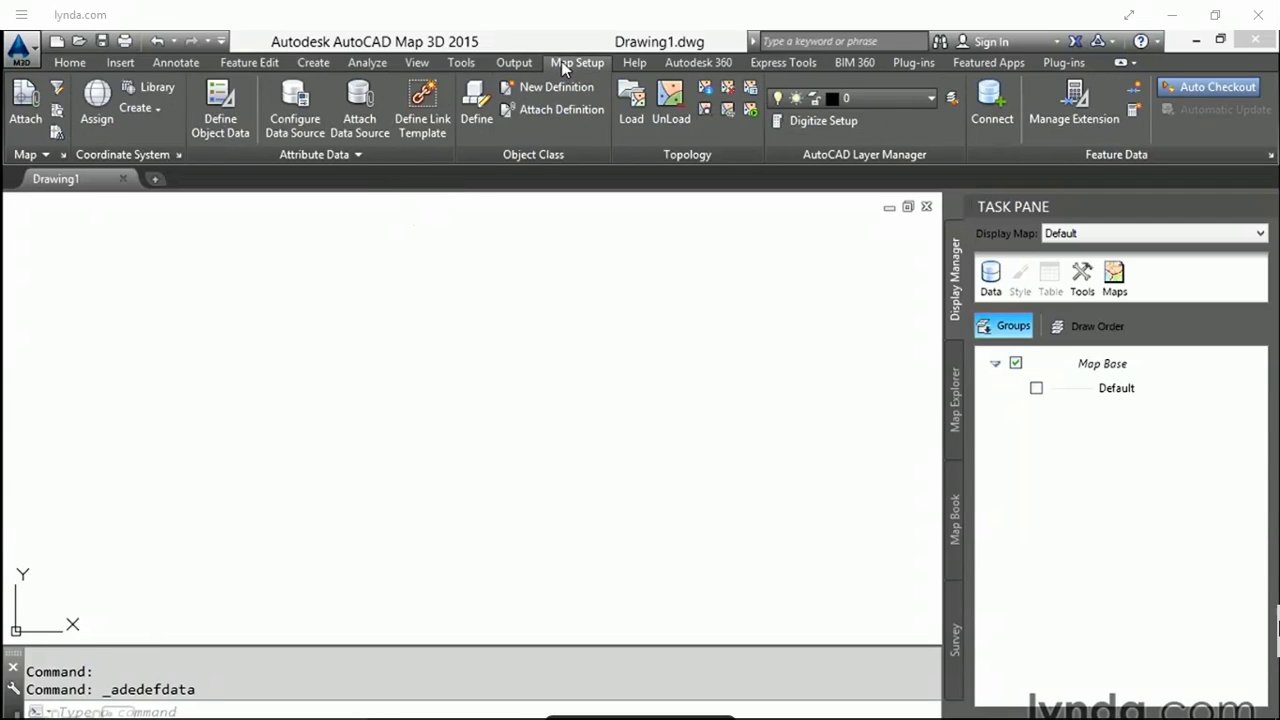
click(214, 108)
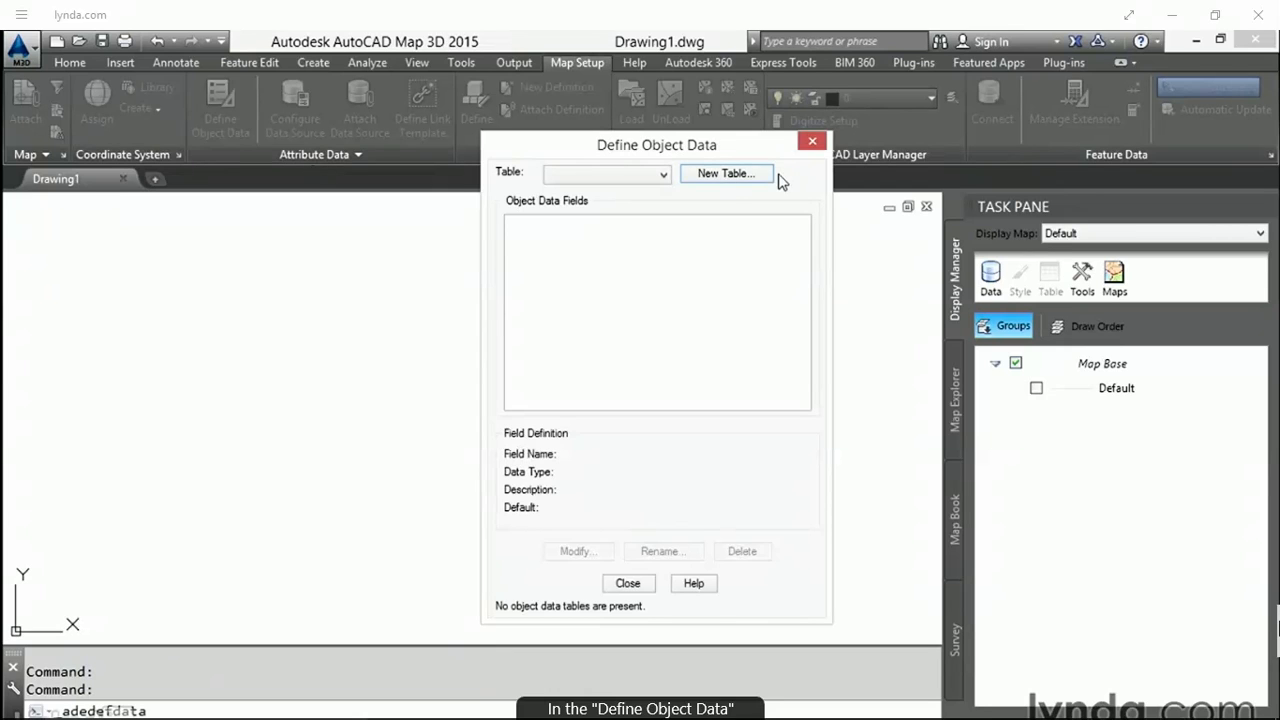
click(730, 178)
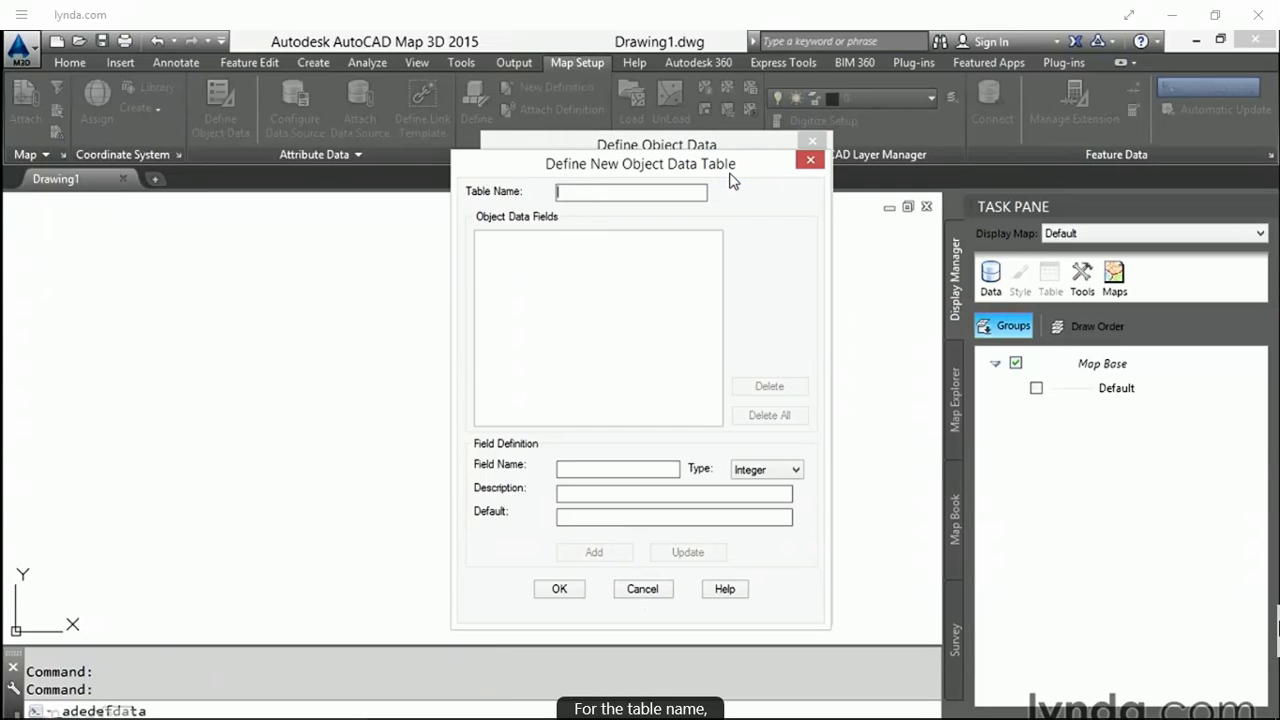
text(Streets)
- Add an Integer field FEATID to the Streets table with the description "Unique ID for Streets" and default 0
click(586, 469)
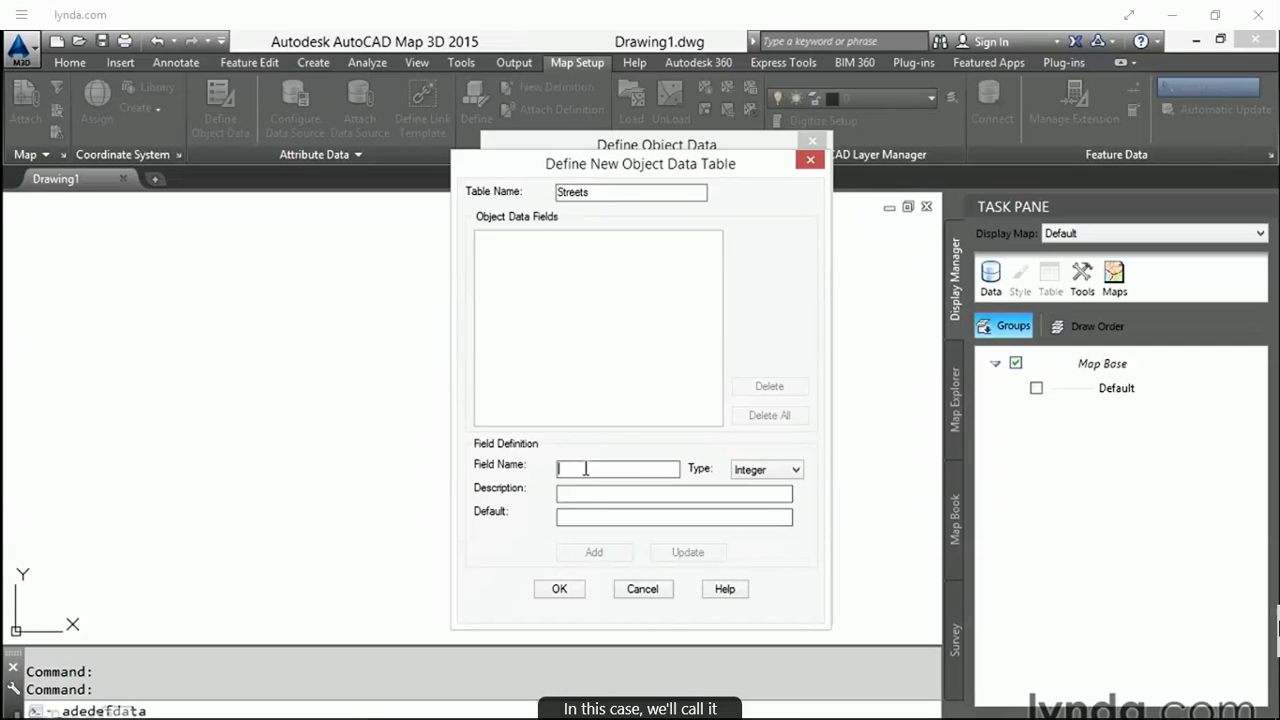
text(FEATID)
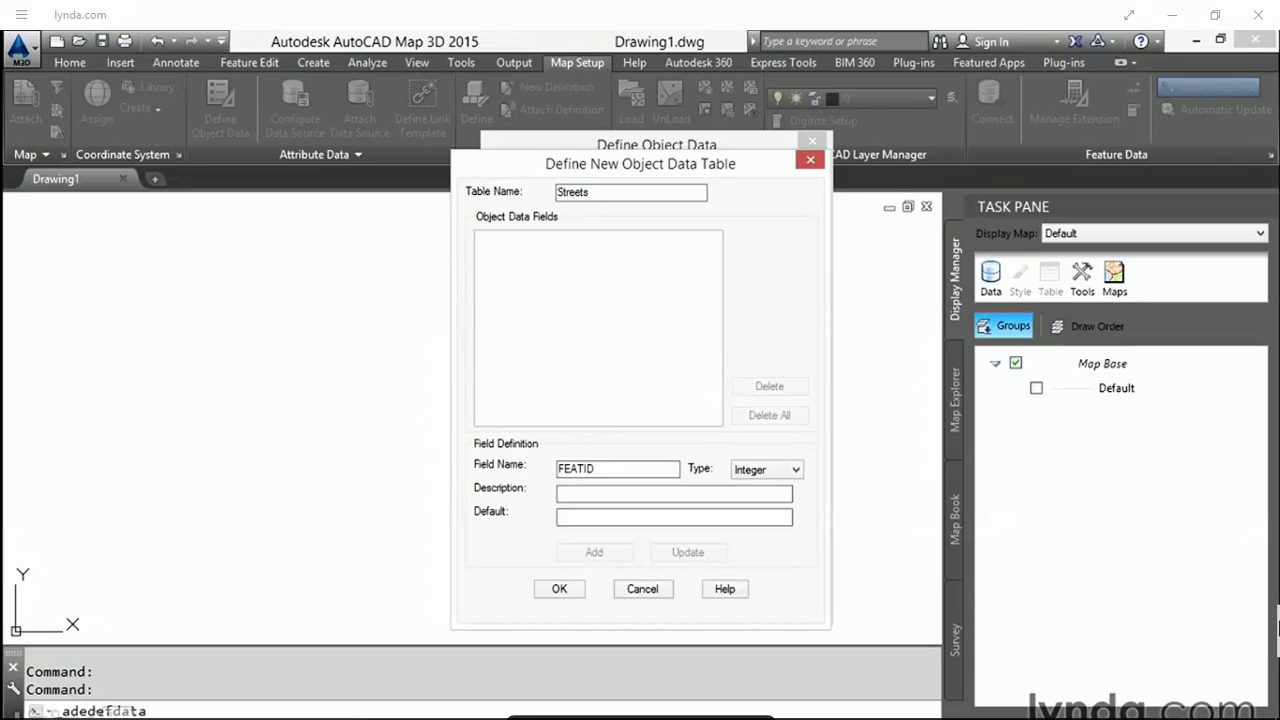
click(797, 471)
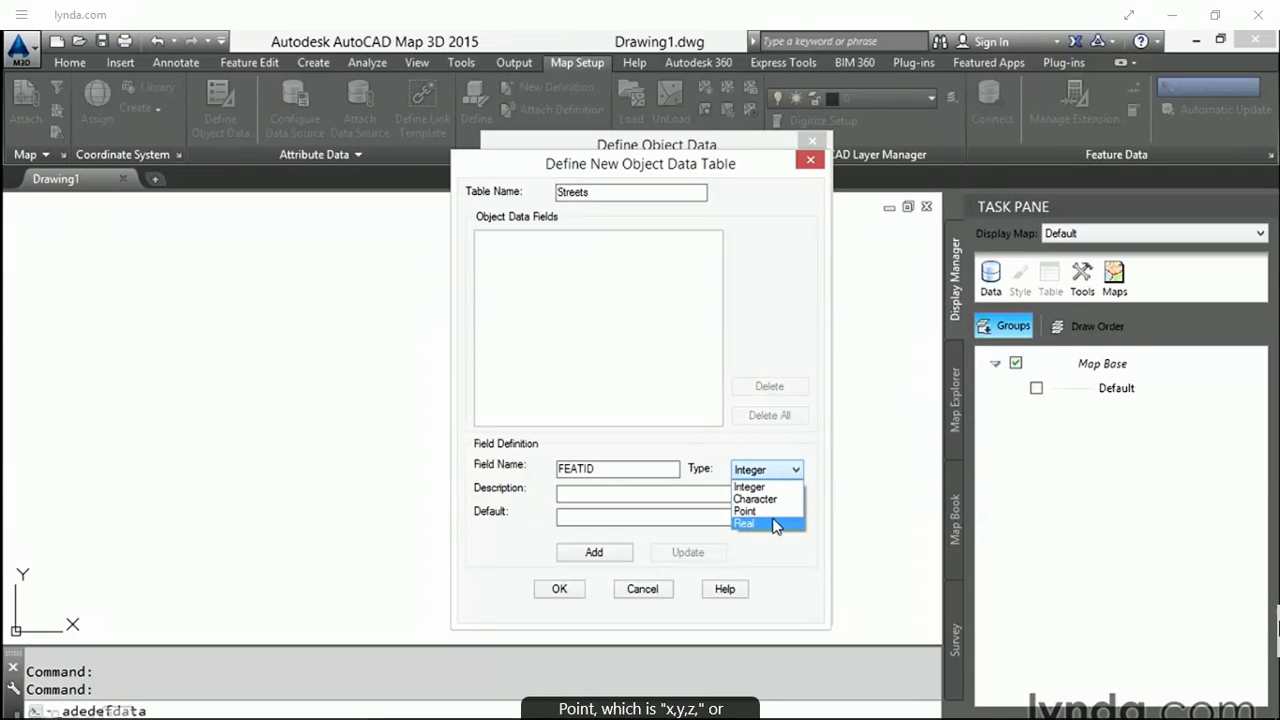
click(770, 474)
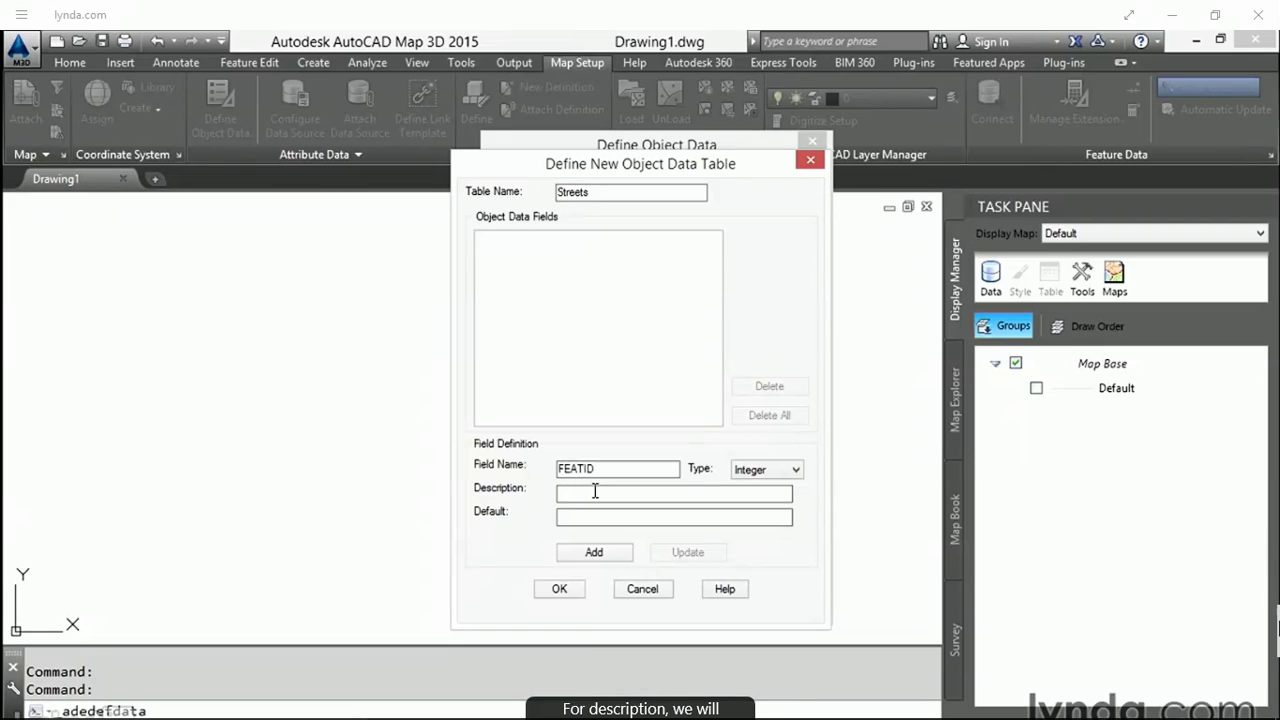
text(Unique ID for Streets)
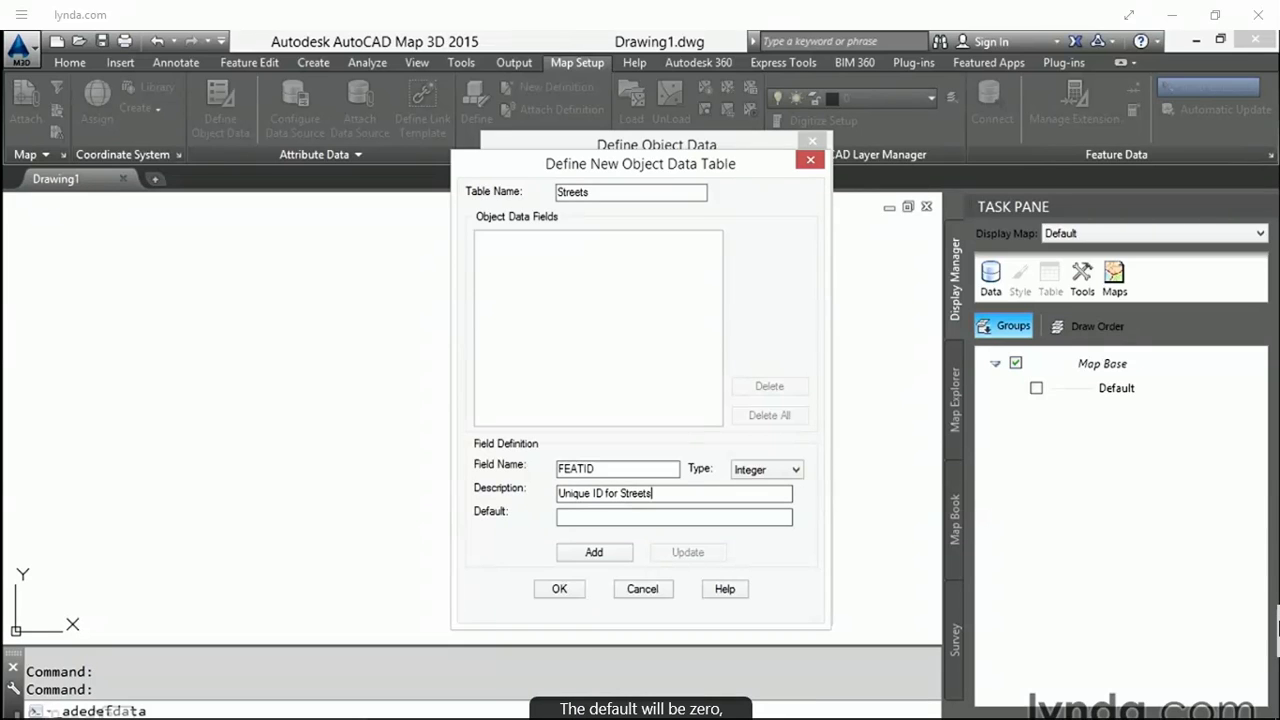
key(Tab)
text(0)
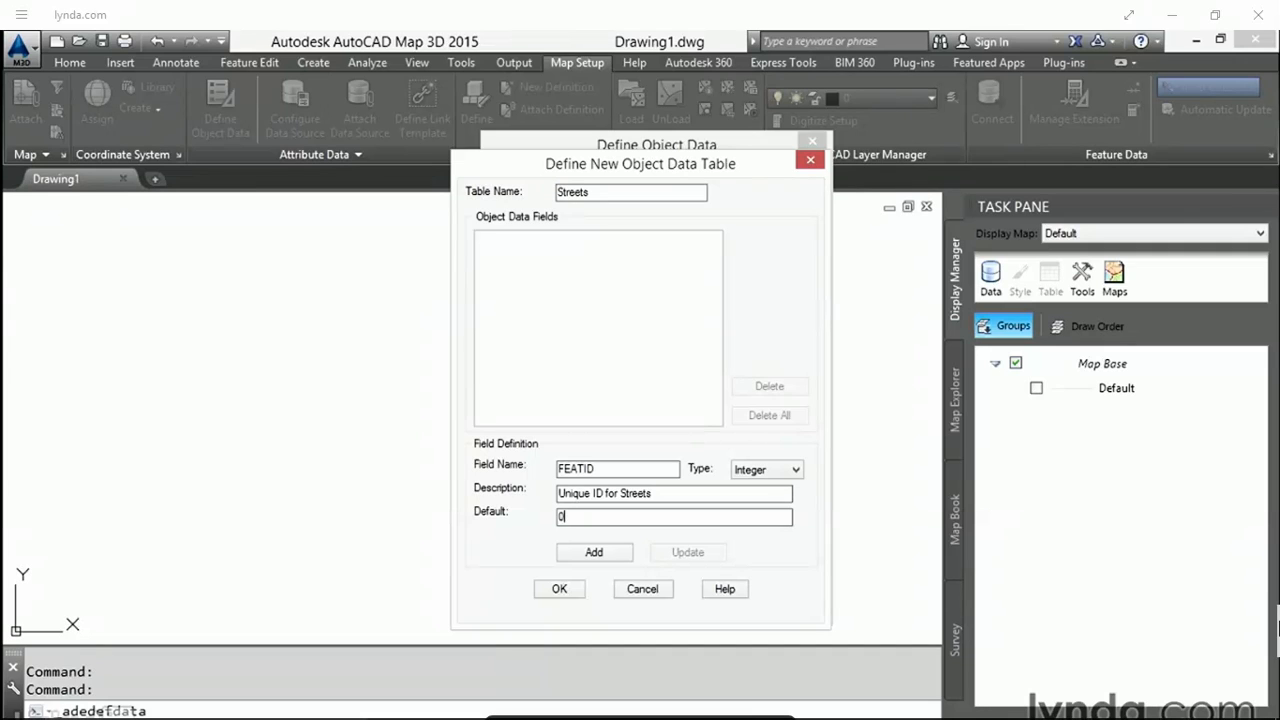
click(599, 554)
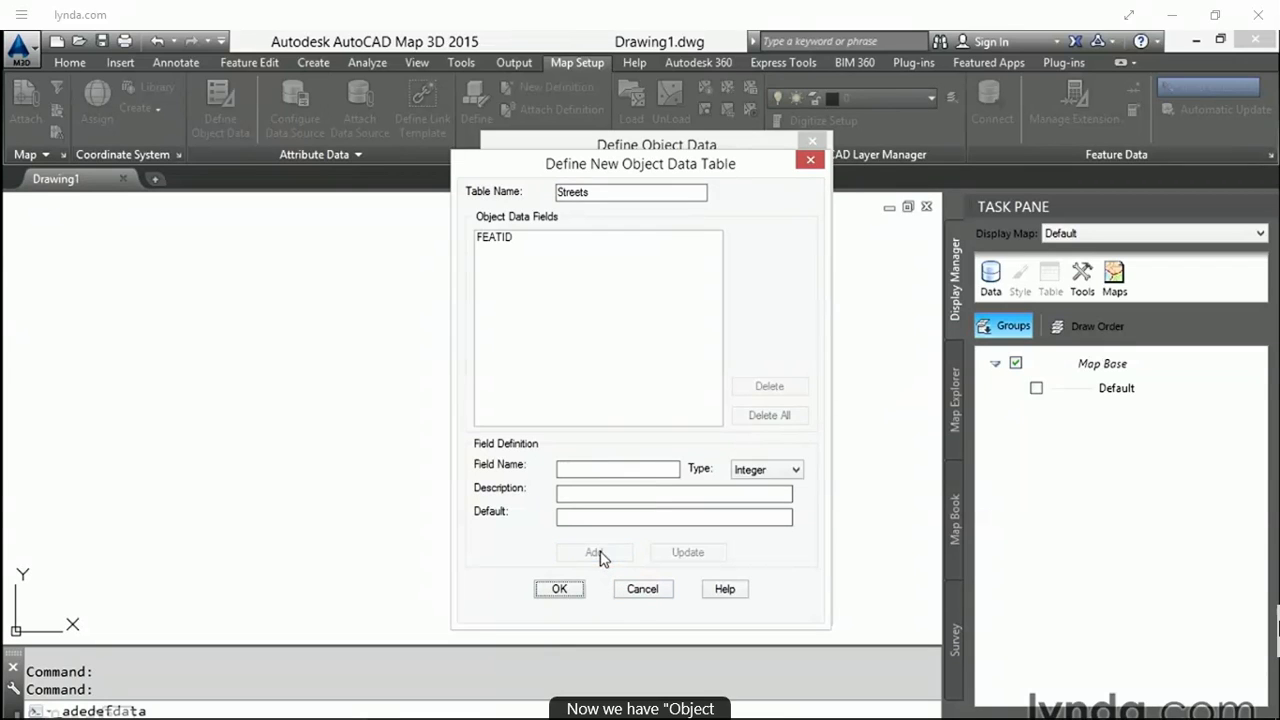
- Add a Character field STREET to the Streets table with the description "Street Name" and an empty default
click(519, 237)
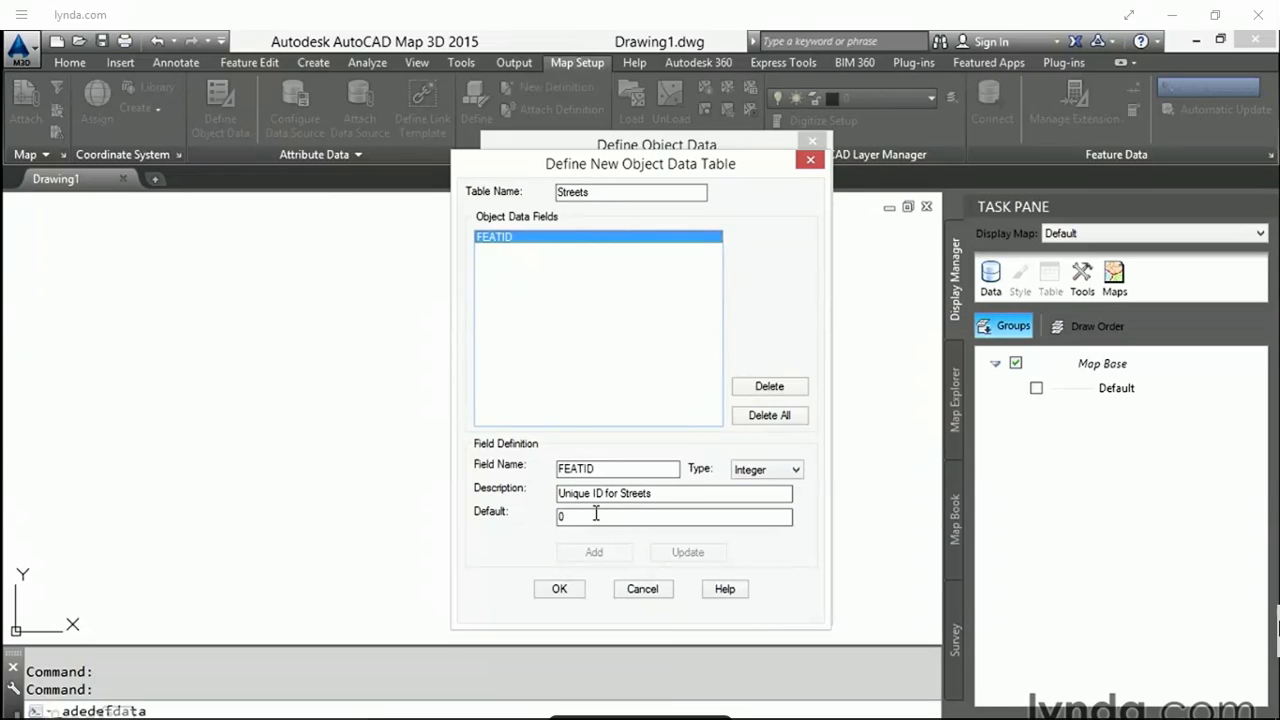
drag(600, 469, 540, 468)
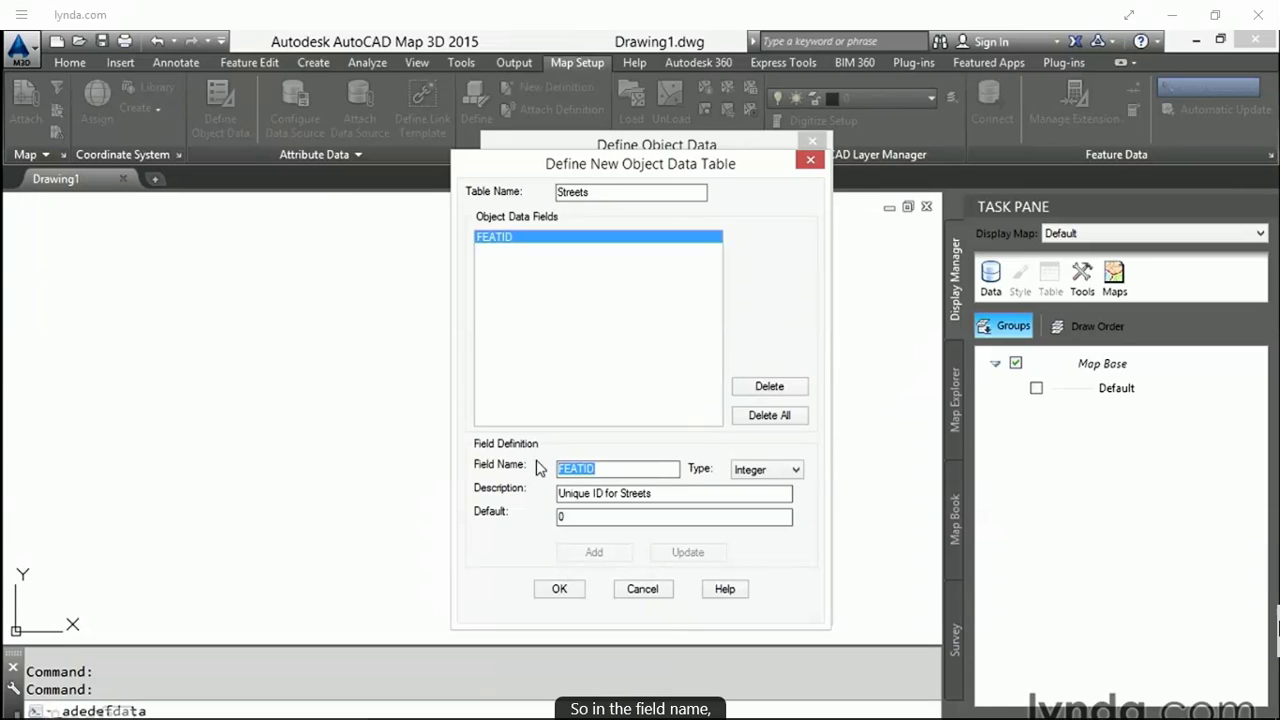
text(STREET)
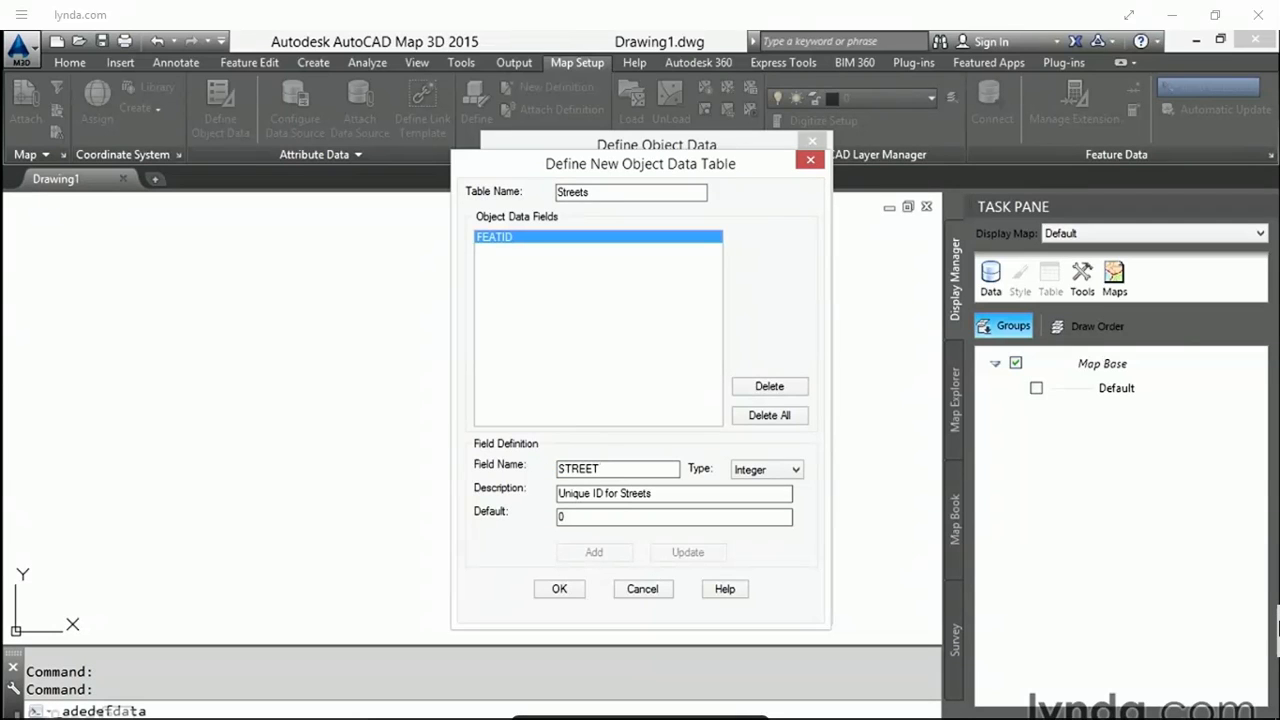
drag(666, 494, 545, 496)
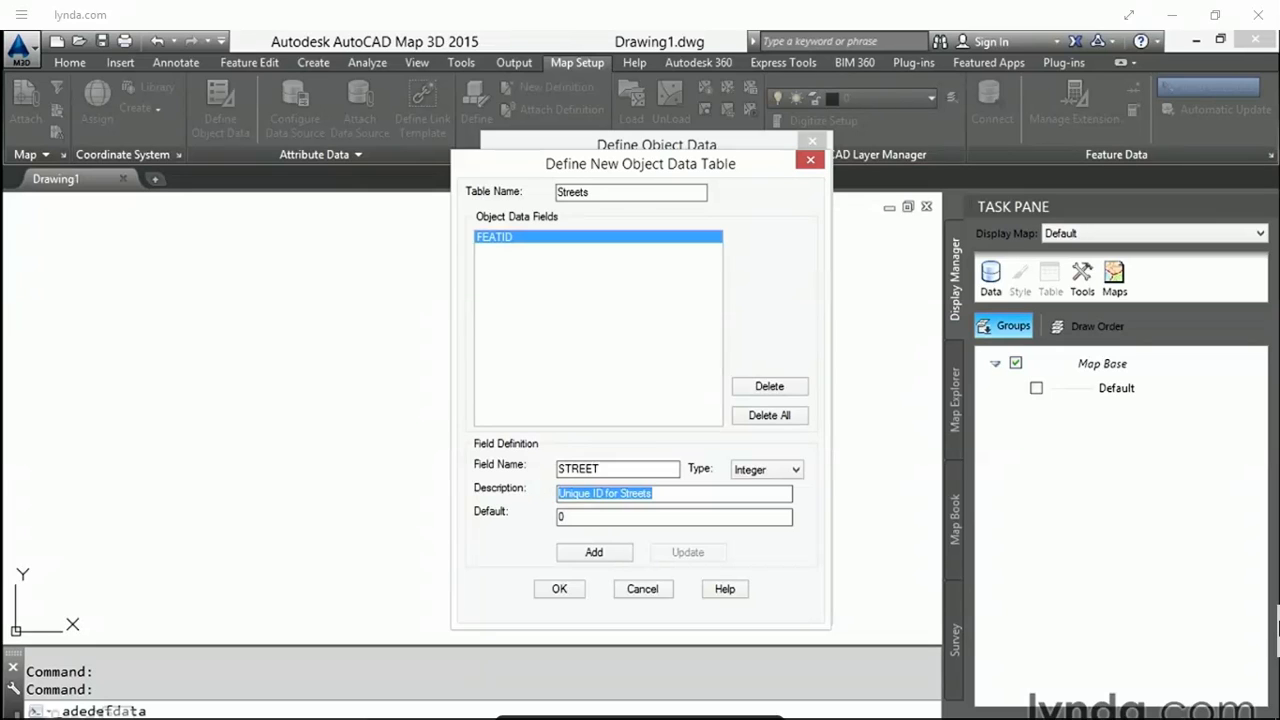
text(Street Name)
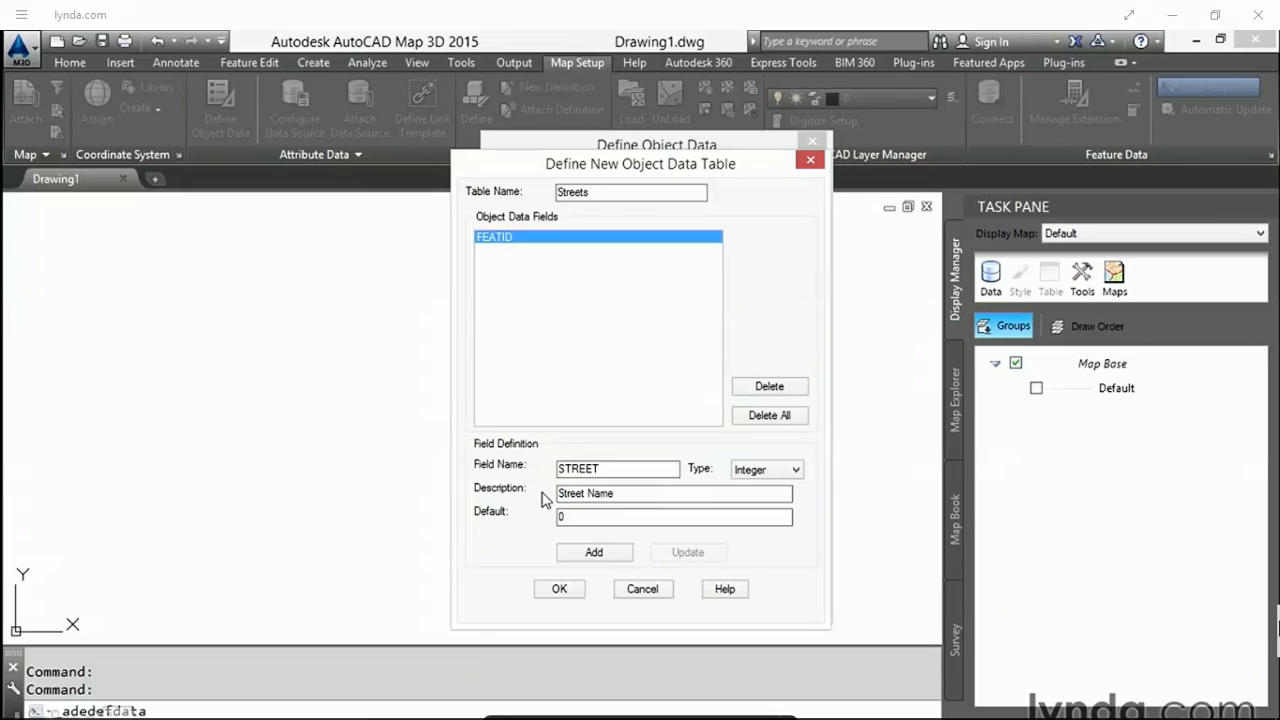
click(796, 470)
click(779, 497)
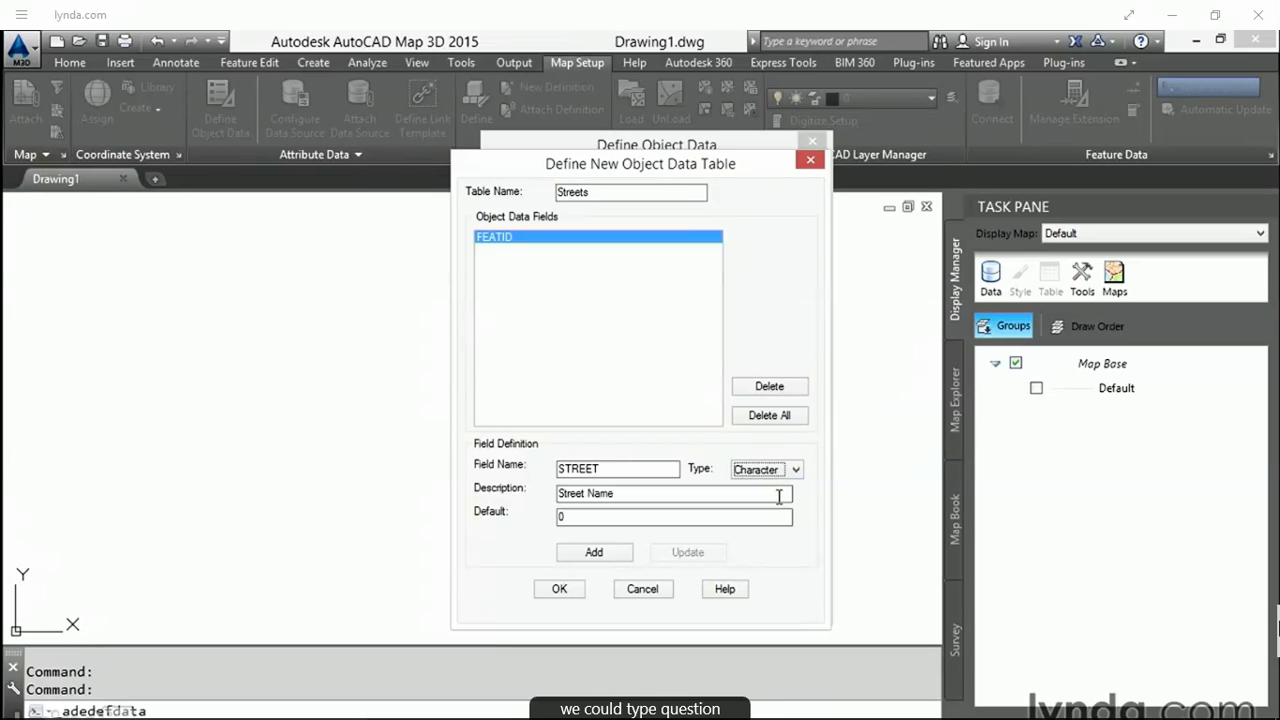
click(615, 473)
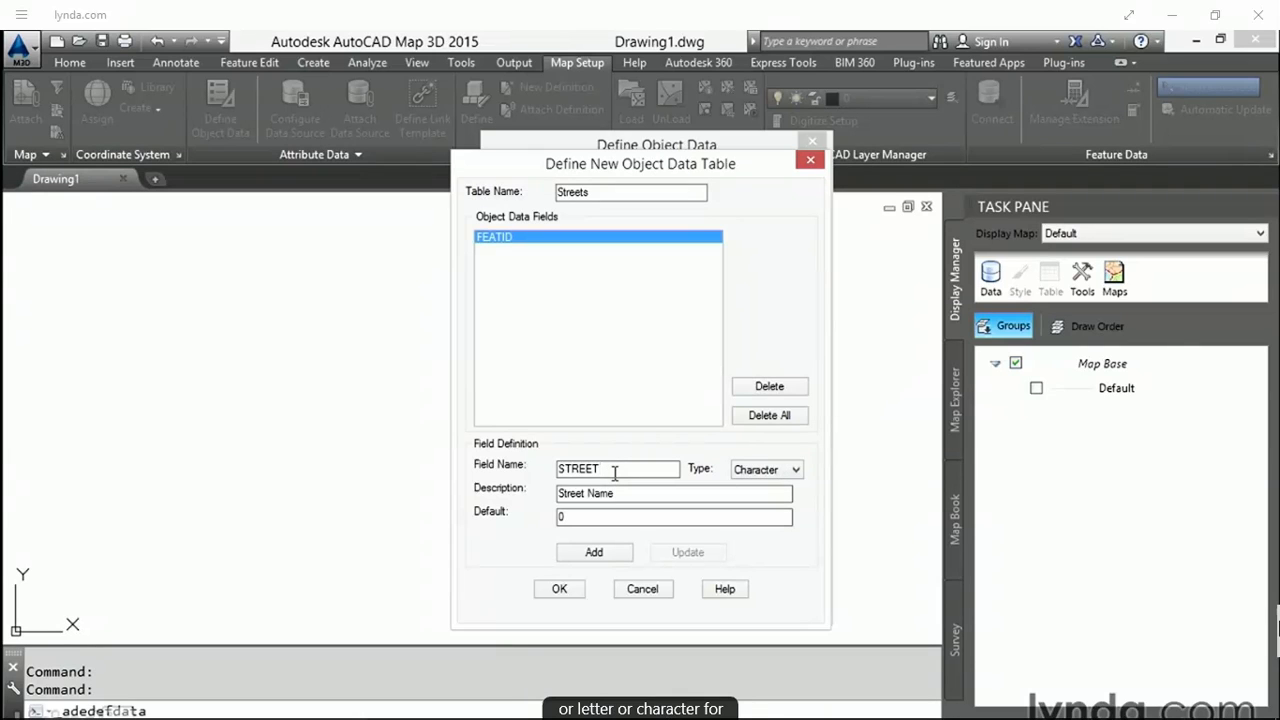
drag(585, 517, 549, 516)
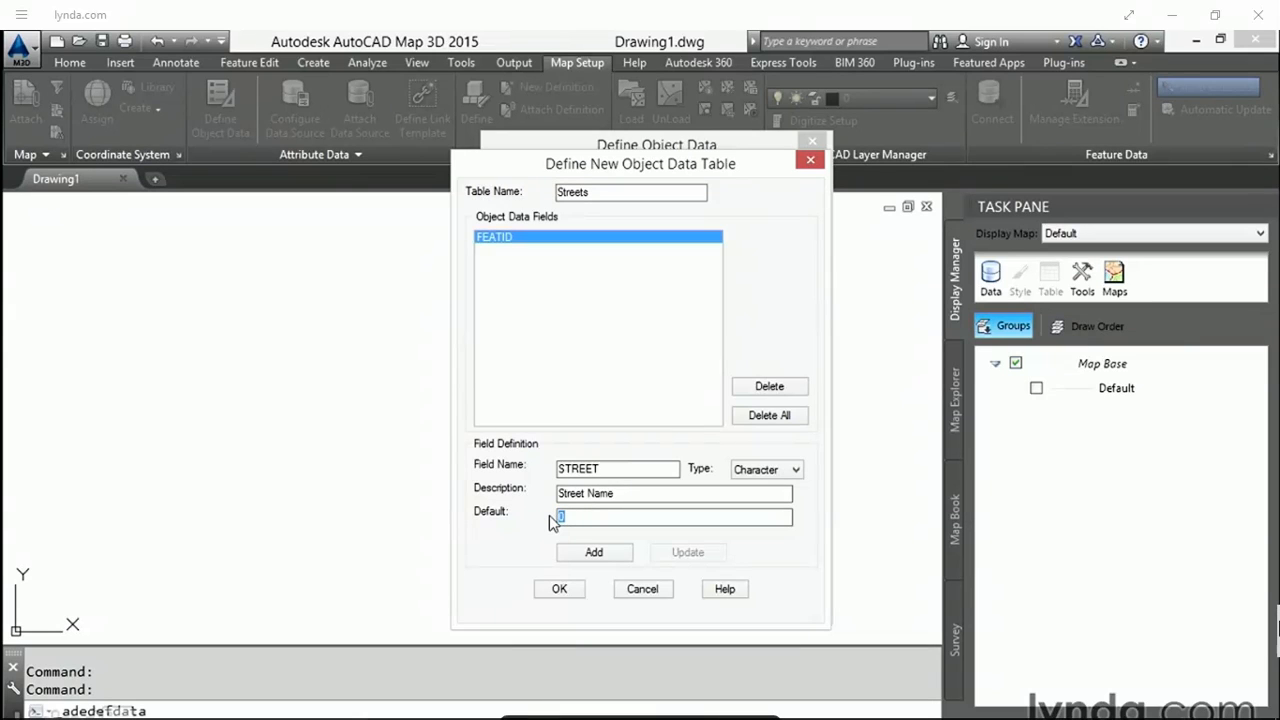
click(594, 554)
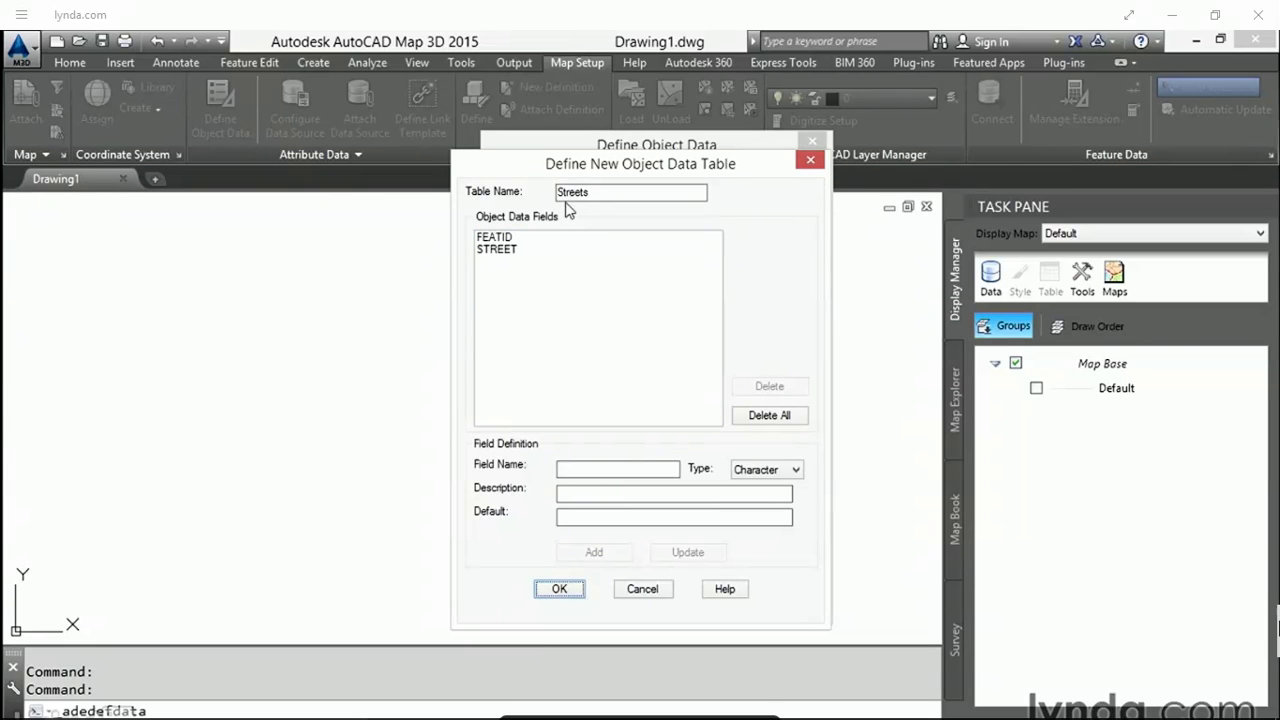
- Review the FEATID and STREET fields and accept the new Streets table definition
click(495, 239)
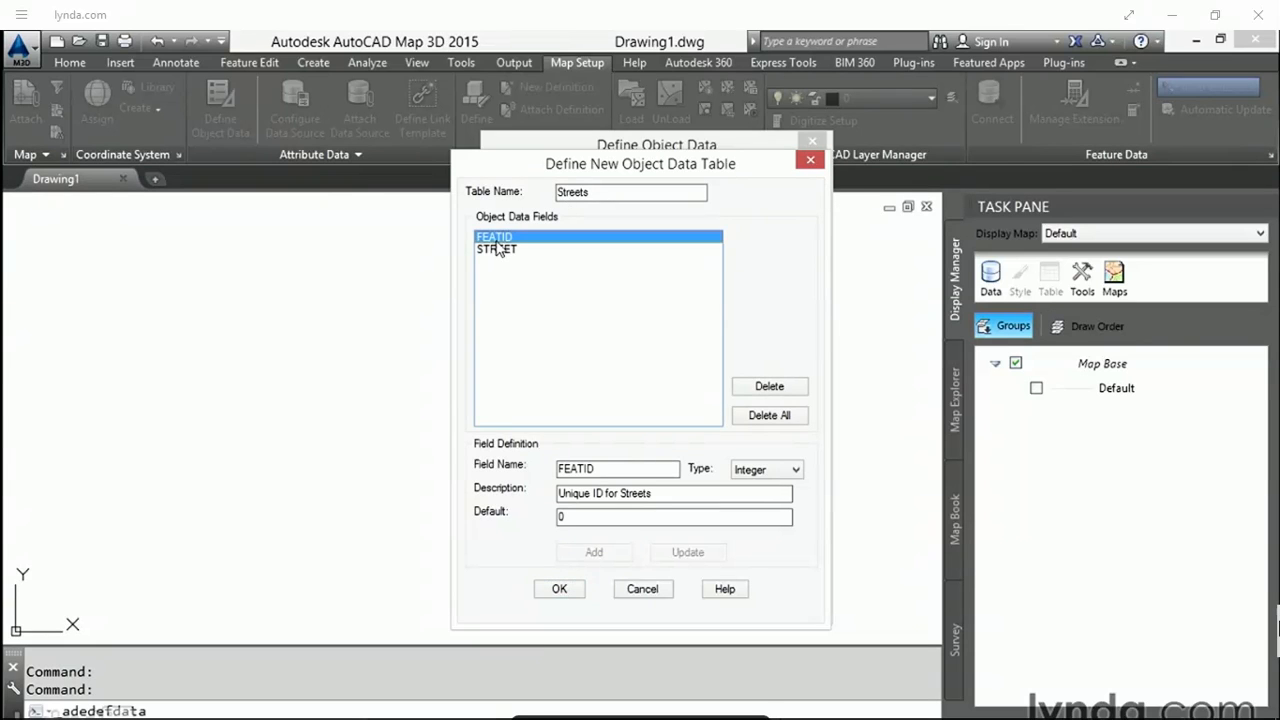
click(497, 249)
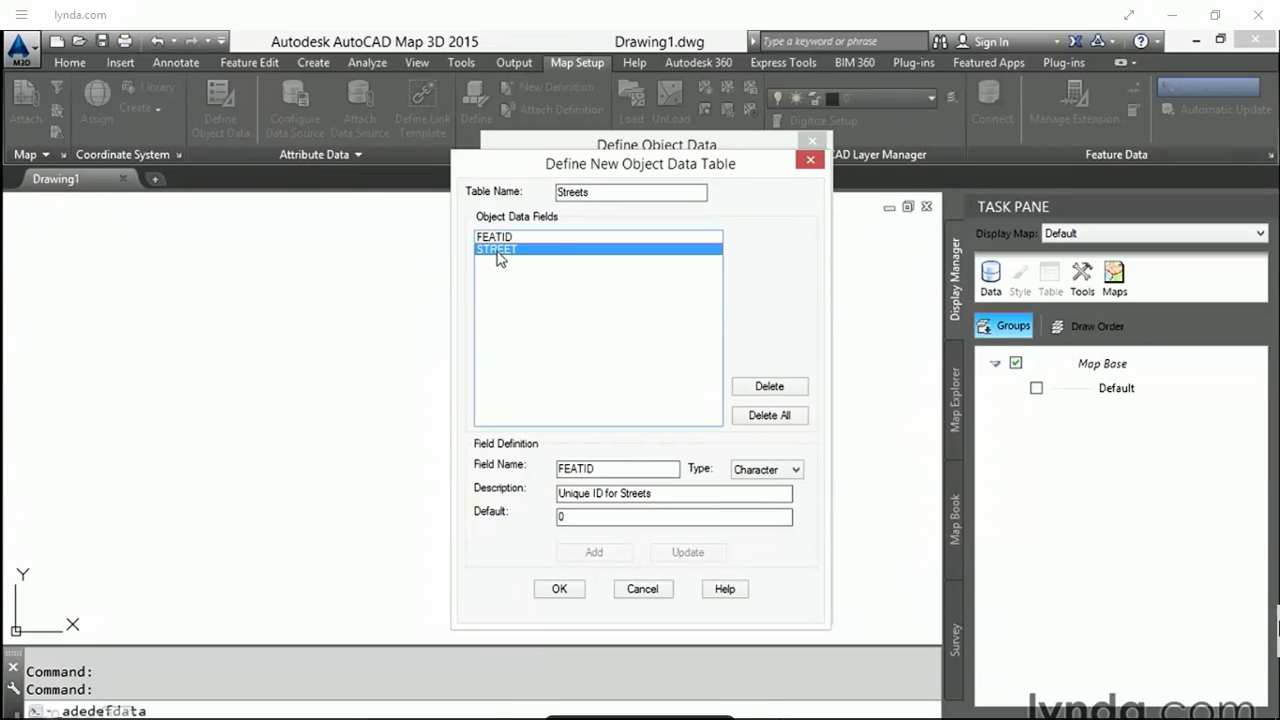
click(557, 589)
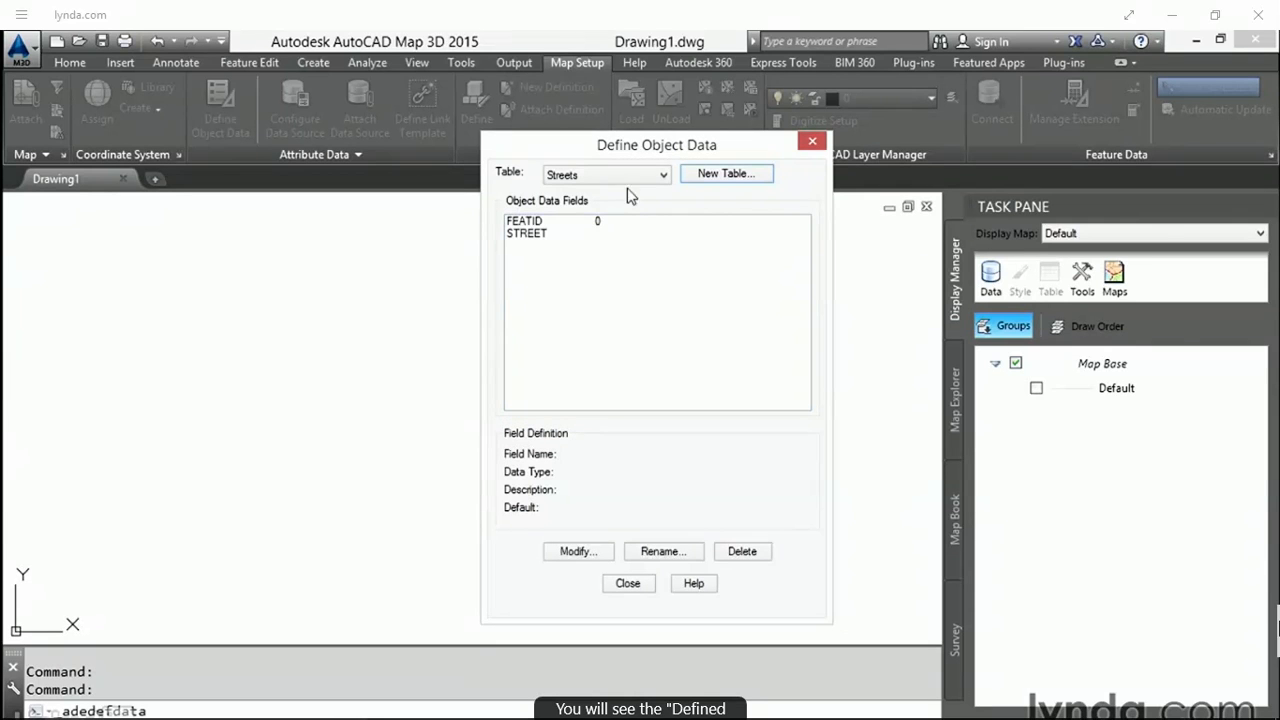
- Examine the defined Streets table and the definitions of its FEATID and STREET fields, and close the object data definition
click(665, 177)
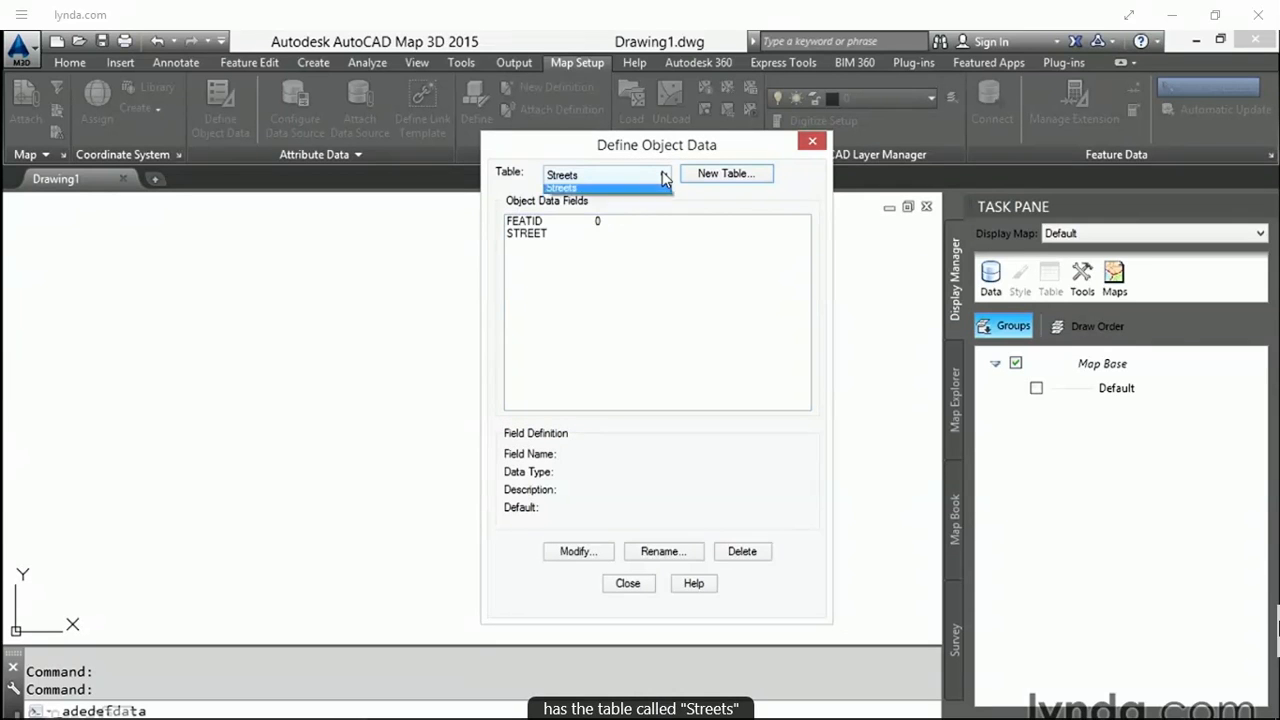
click(665, 177)
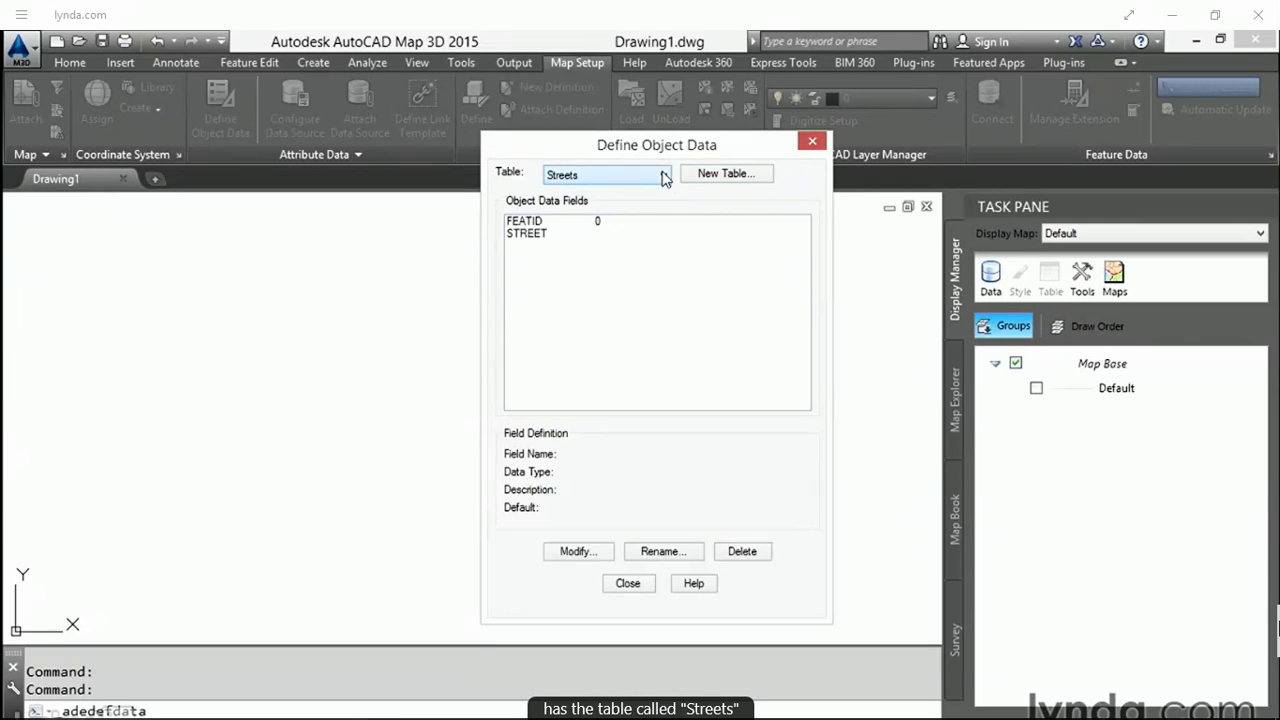
click(533, 222)
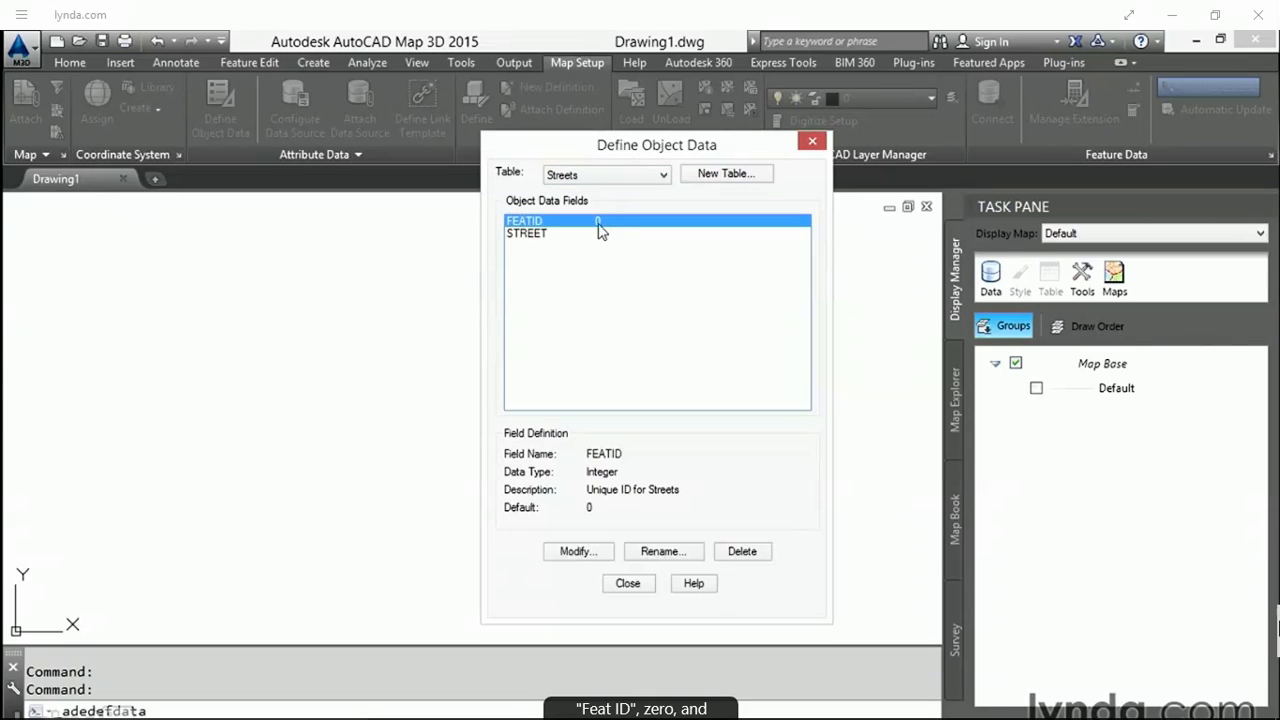
click(544, 236)
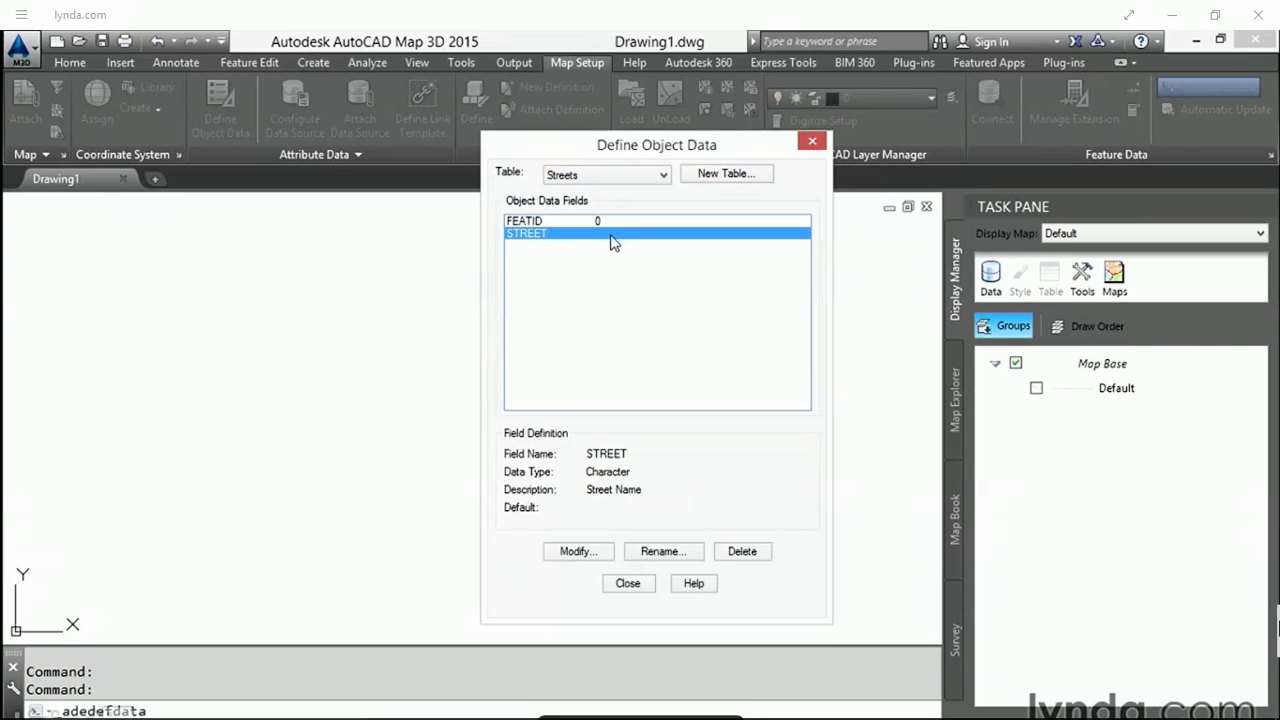
click(627, 584)
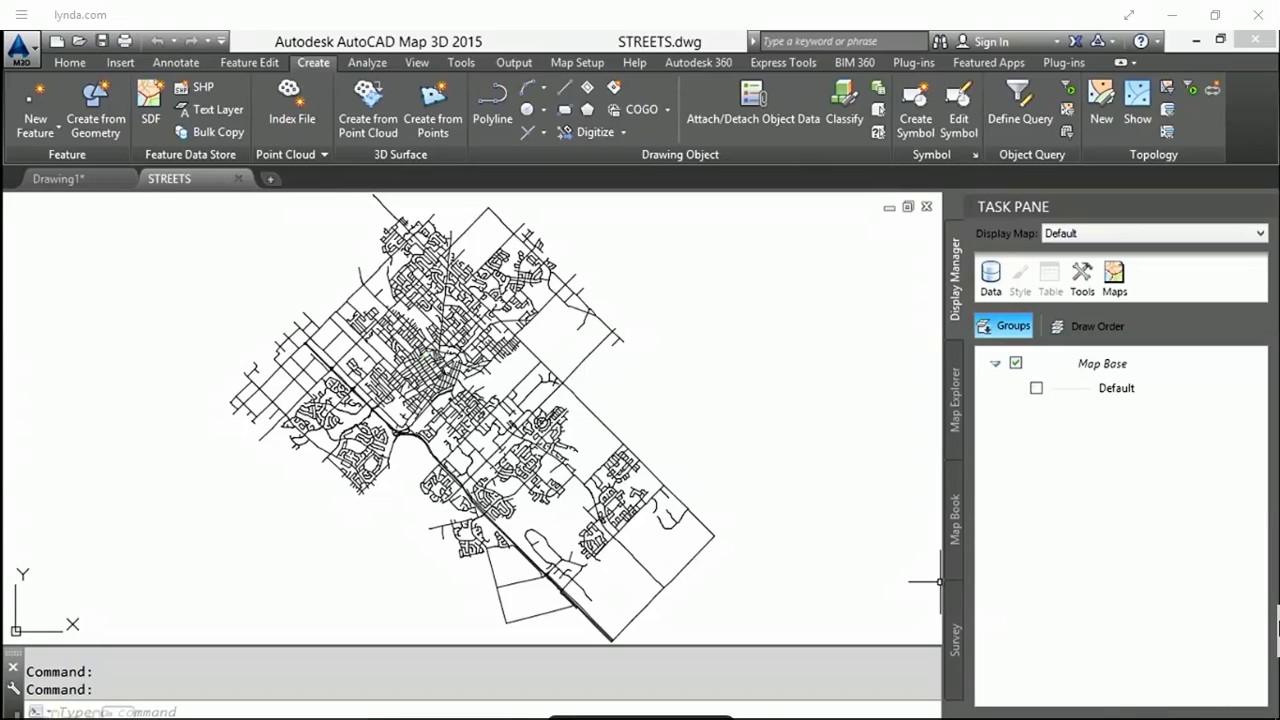
- Check that the Planning and Analysis workspace is active and restore the named view Suffolk Street W
click(1068, 716)
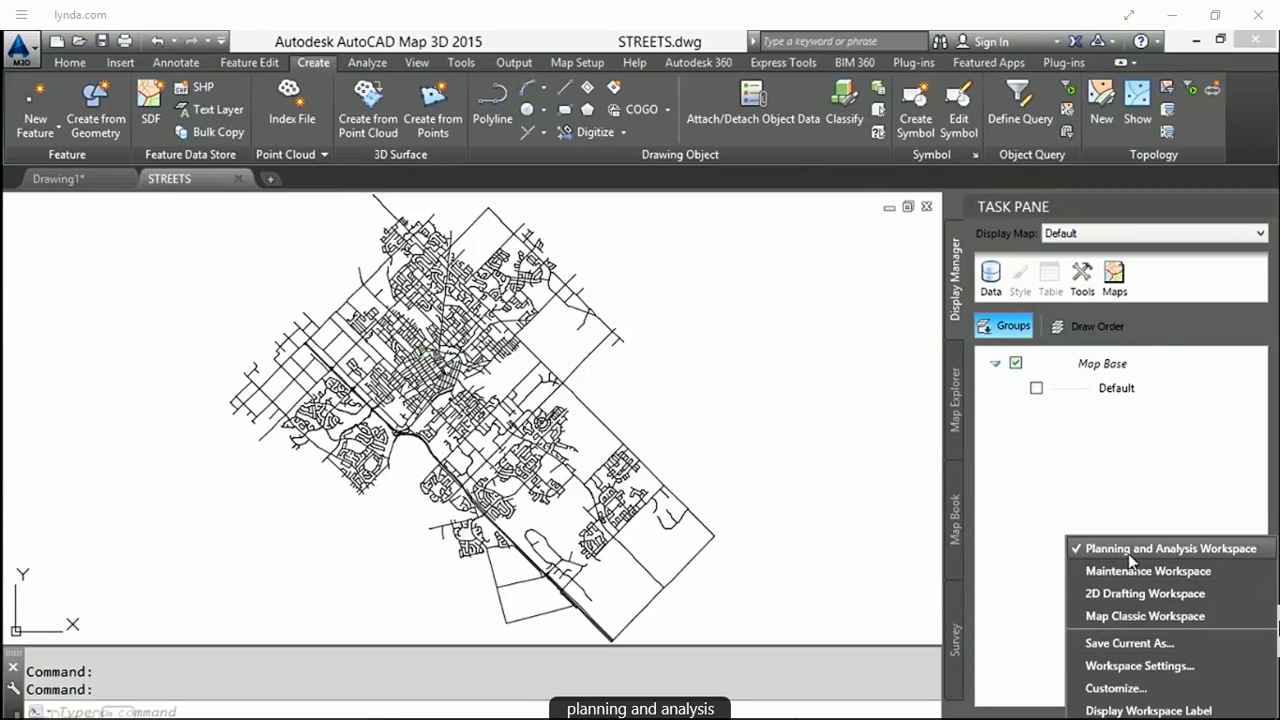
click(776, 440)
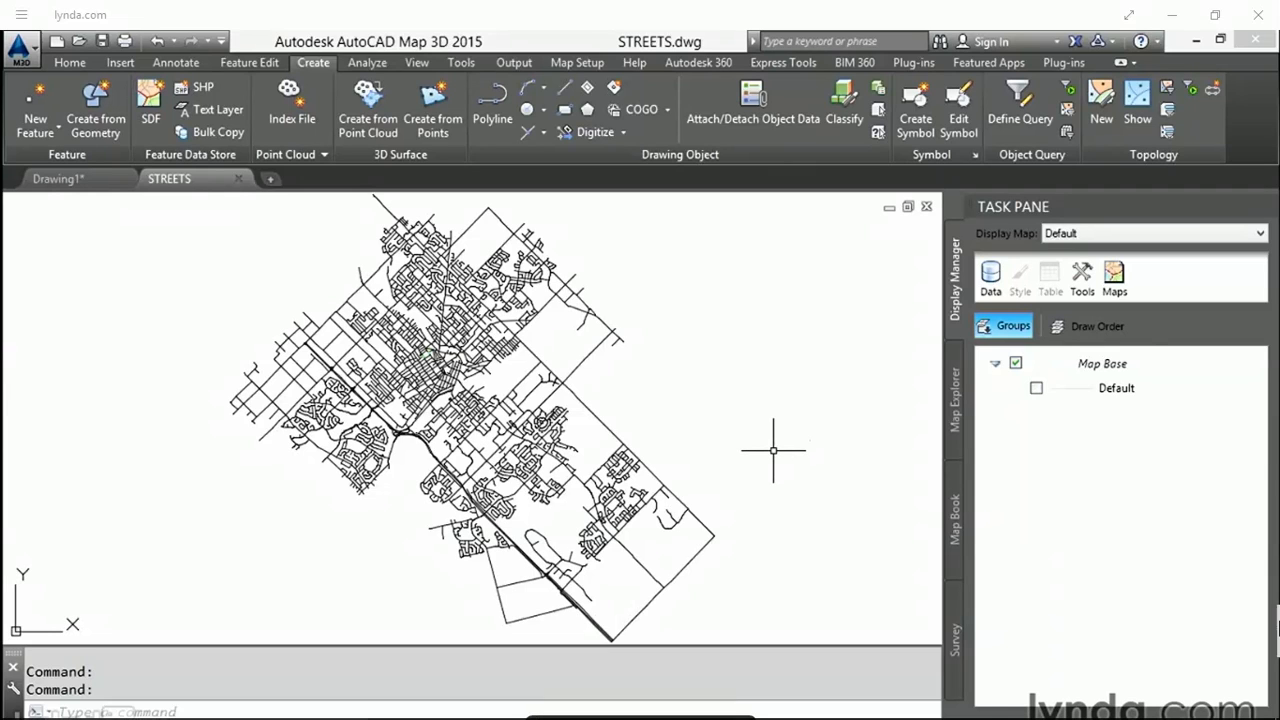
click(413, 63)
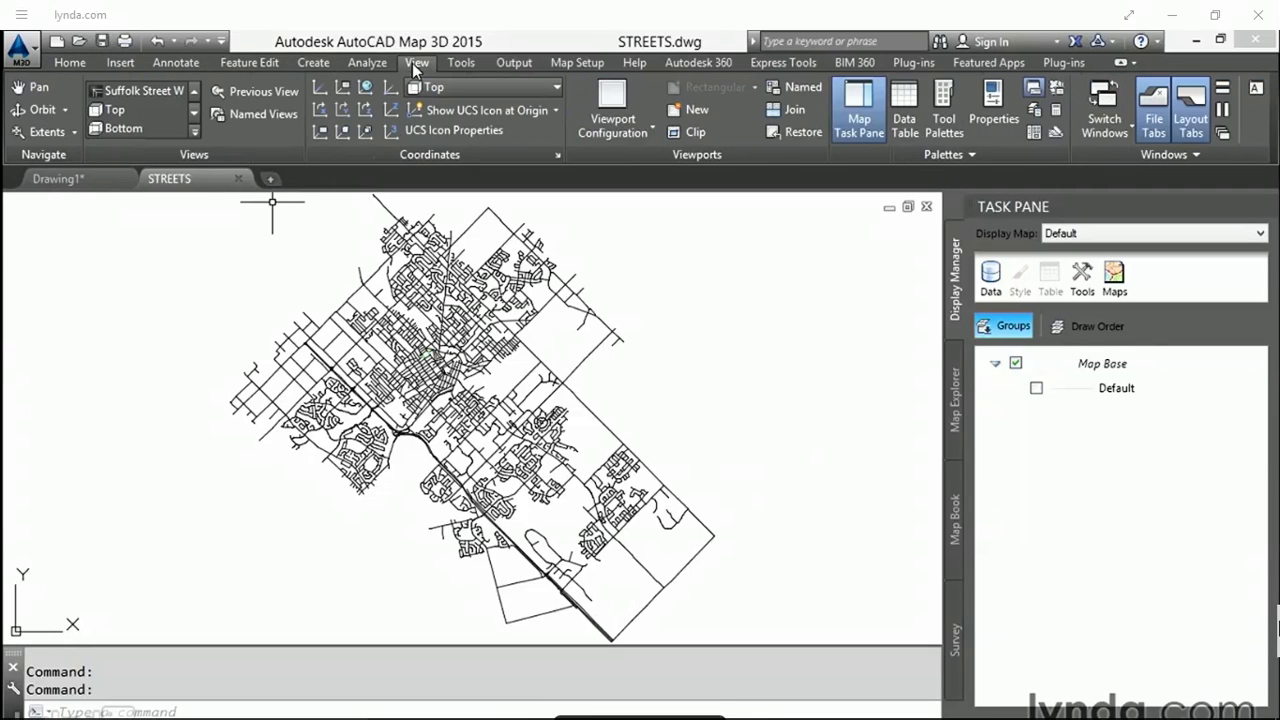
click(130, 93)
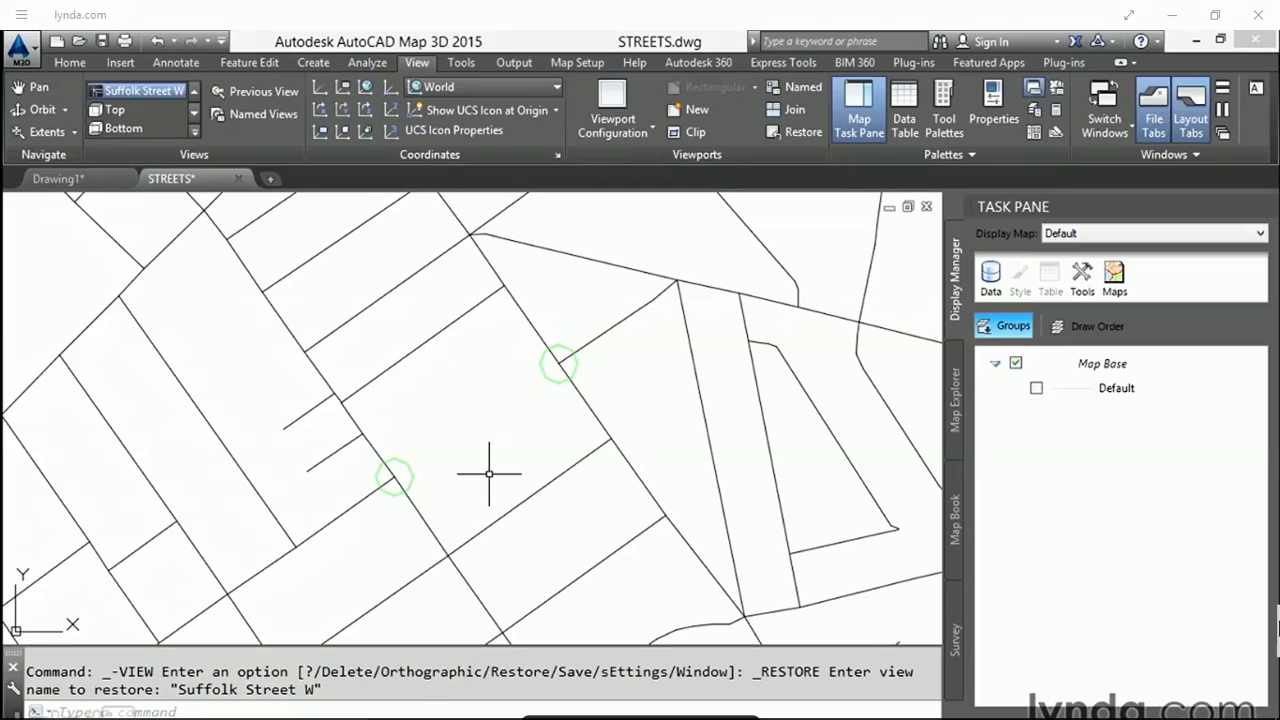
- Draw a line between the centres of the two green circles to close the gap in the street
click(170, 712)
text(line)
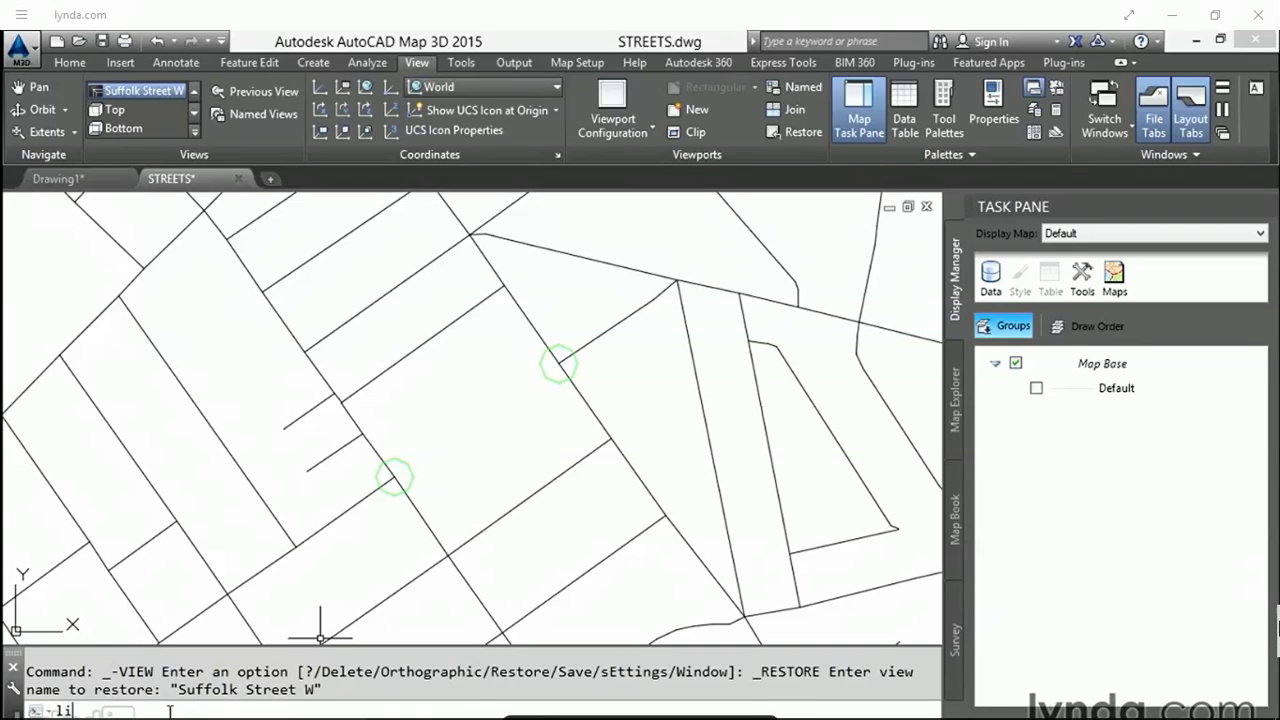
key(Return)
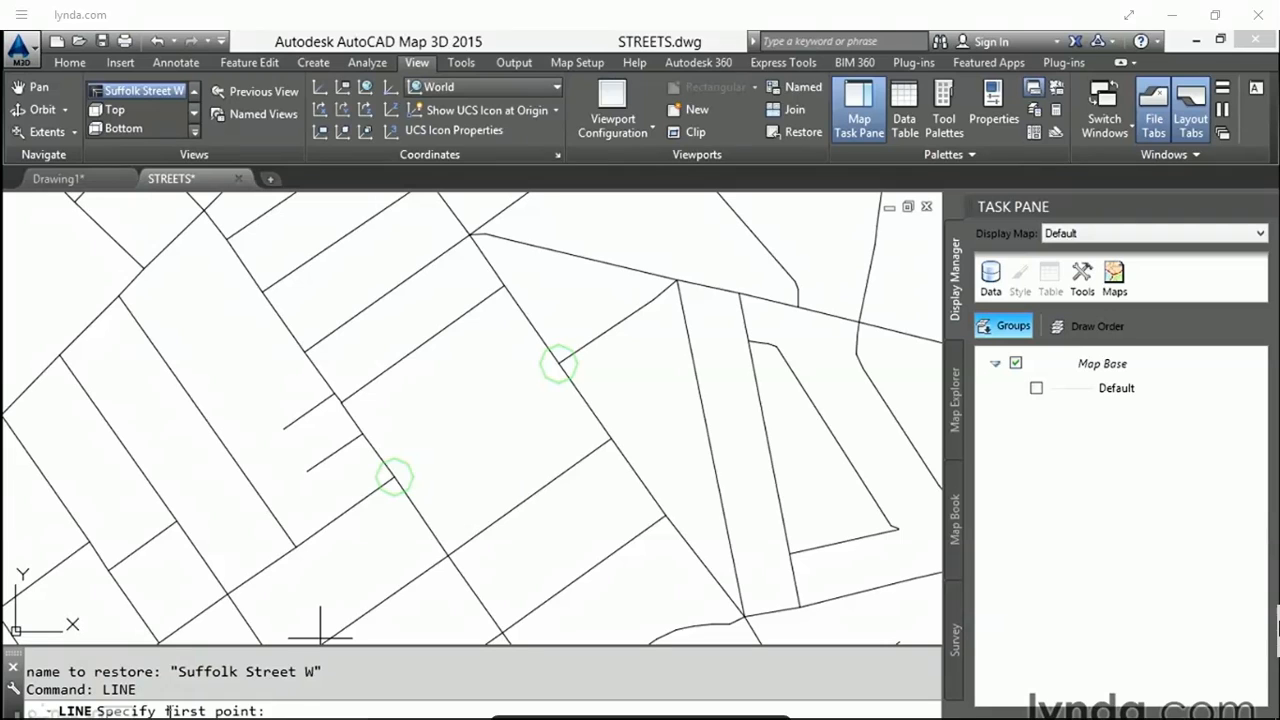
click(394, 477)
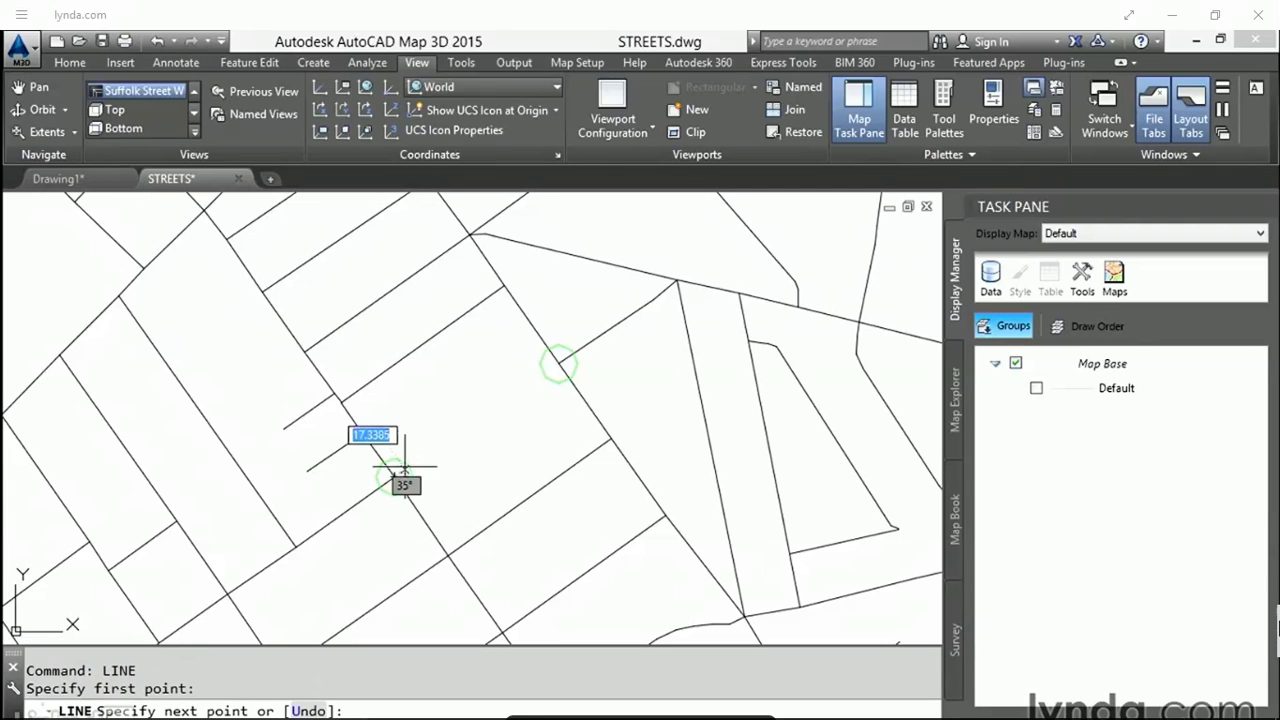
click(558, 363)
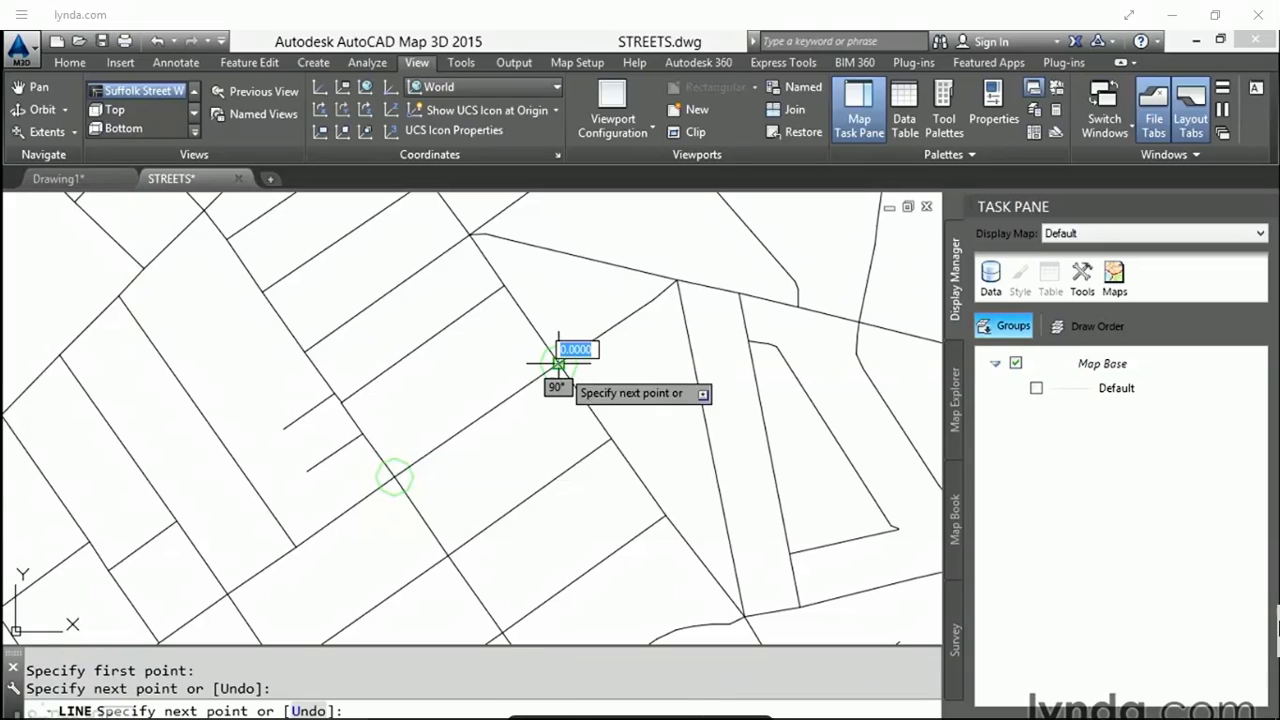
key(Return)
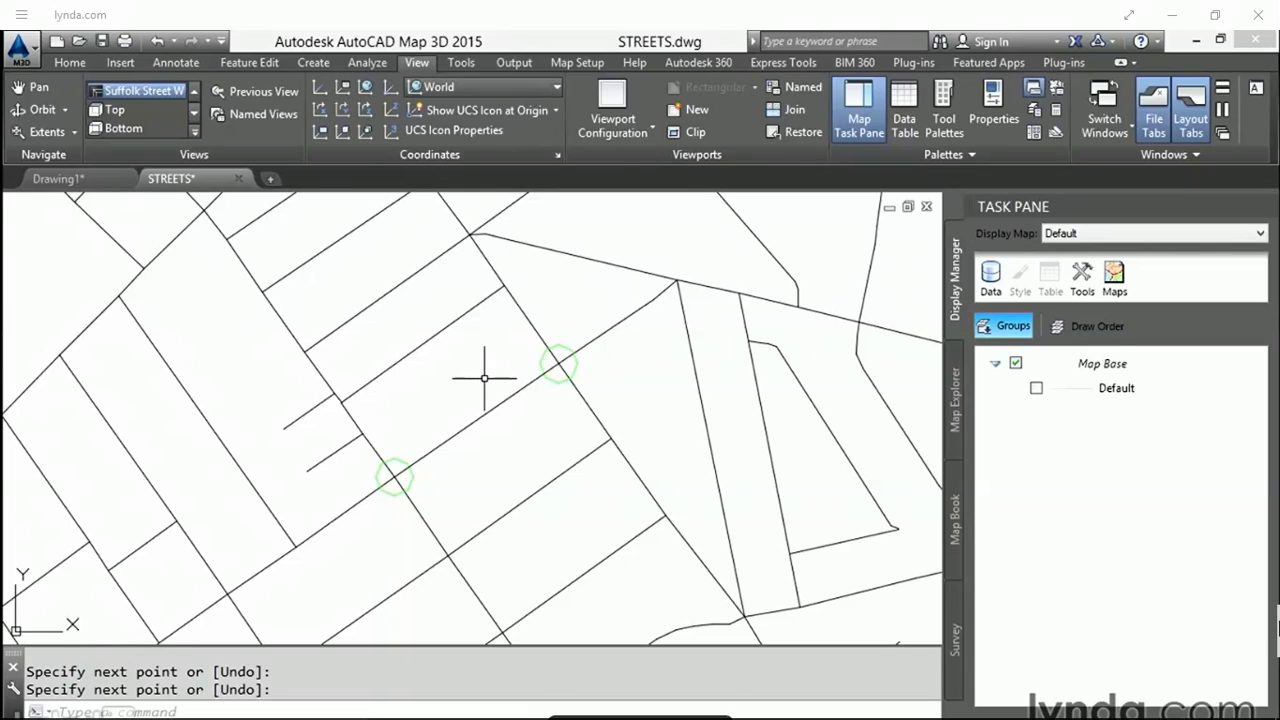
- Start attaching object data from the Streets table, with FEATID set to 4000 and STREET set to "Suffolk Street W"
click(311, 62)
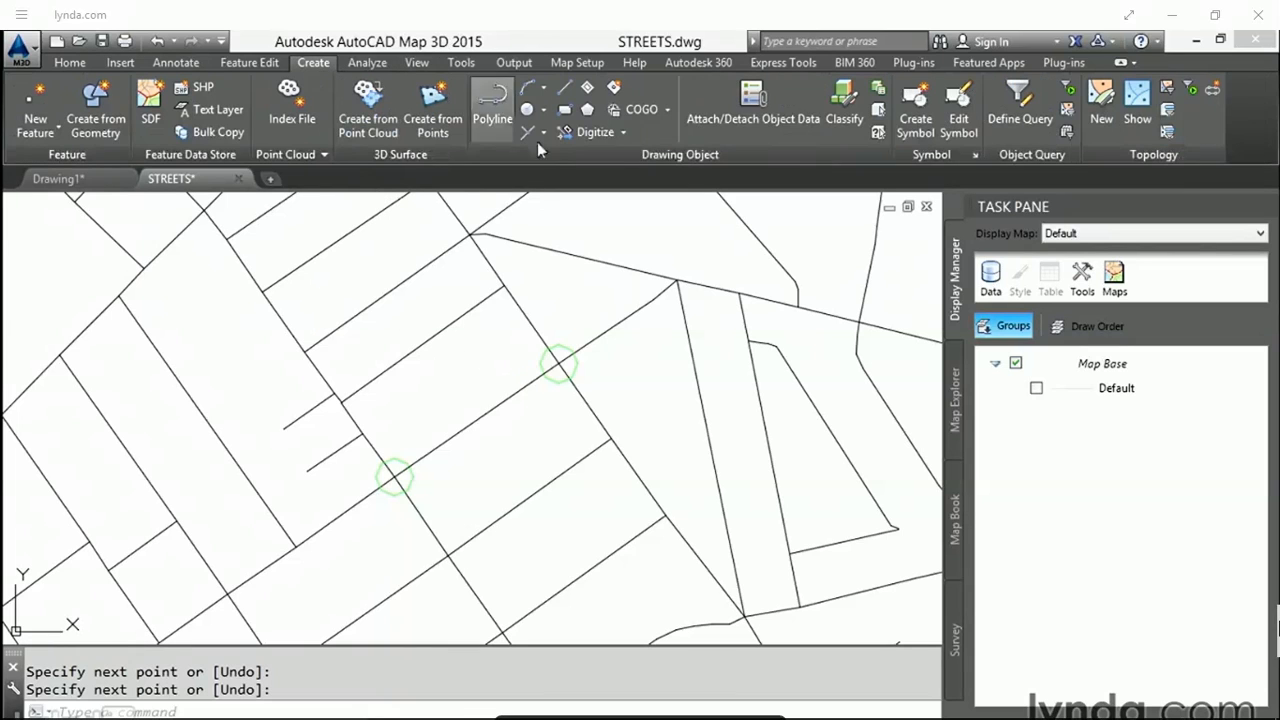
click(757, 106)
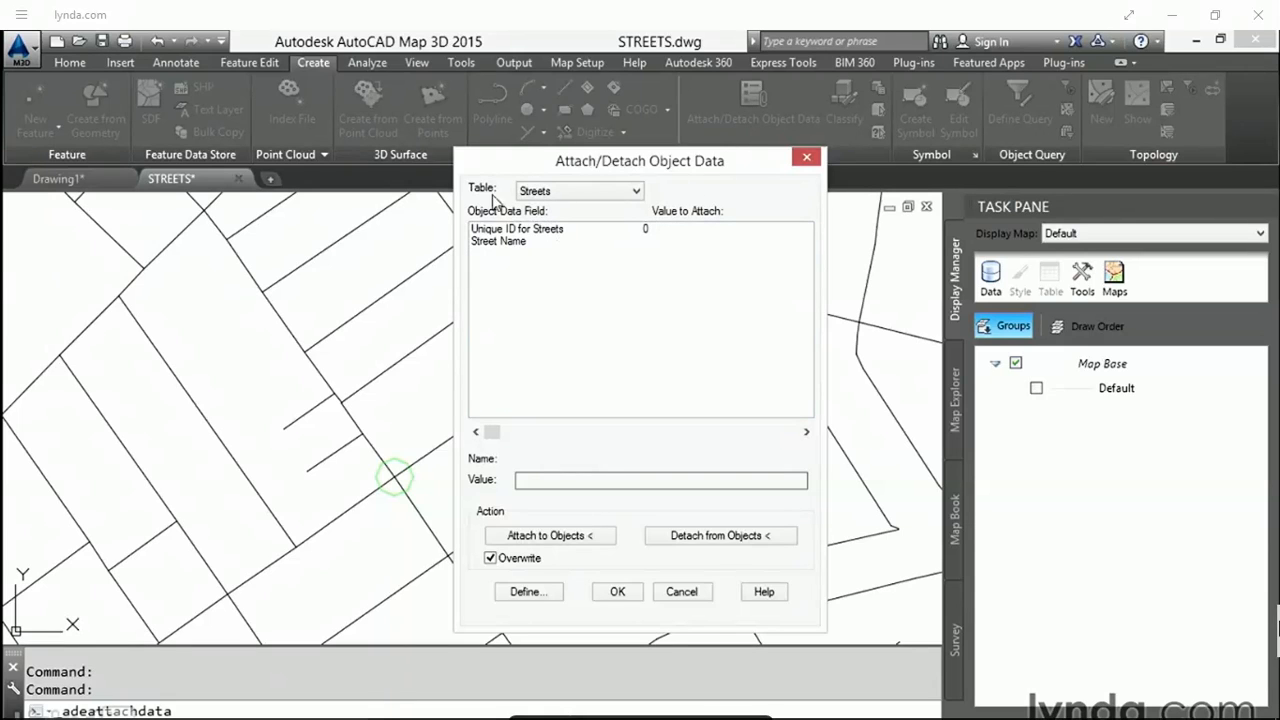
click(573, 193)
click(575, 203)
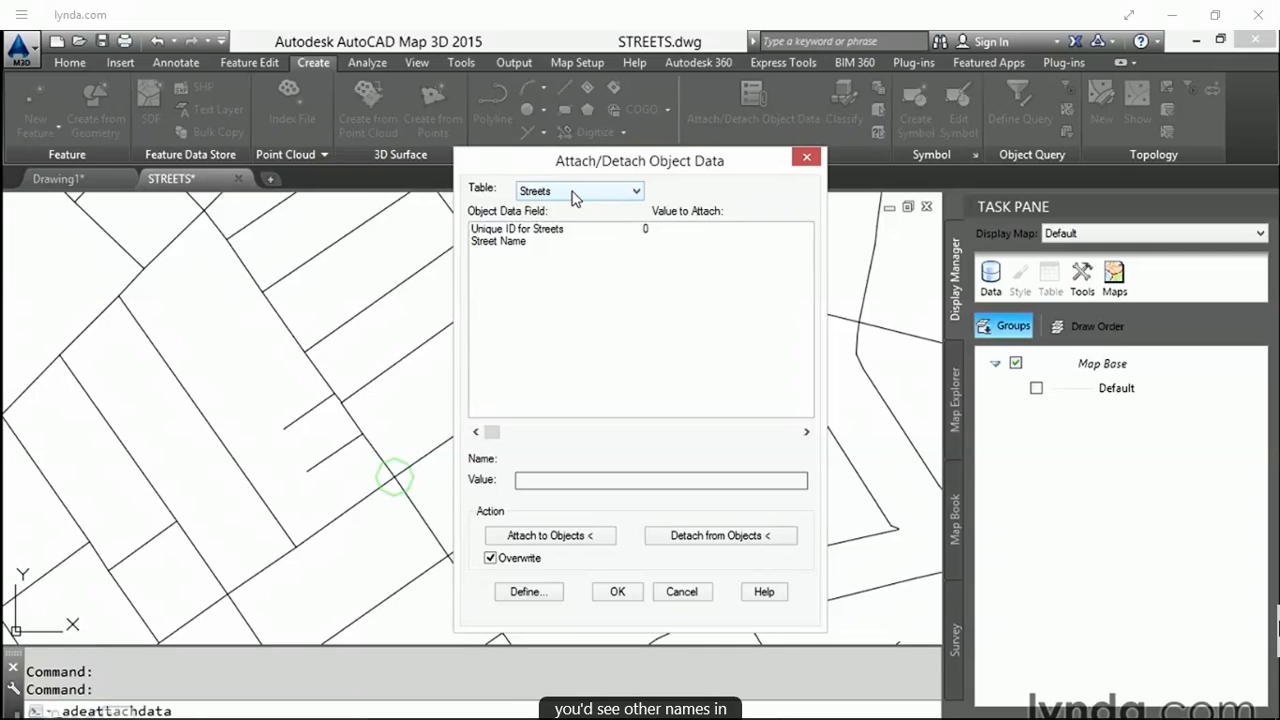
click(519, 234)
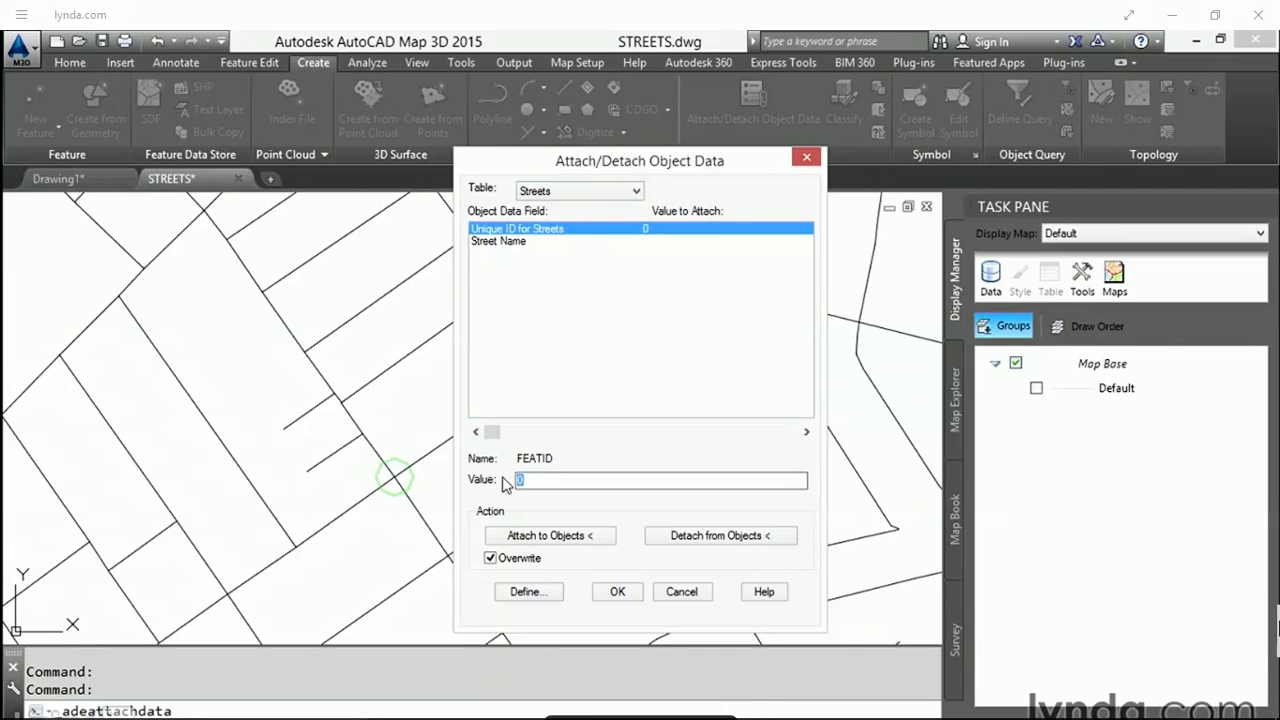
text(4000)
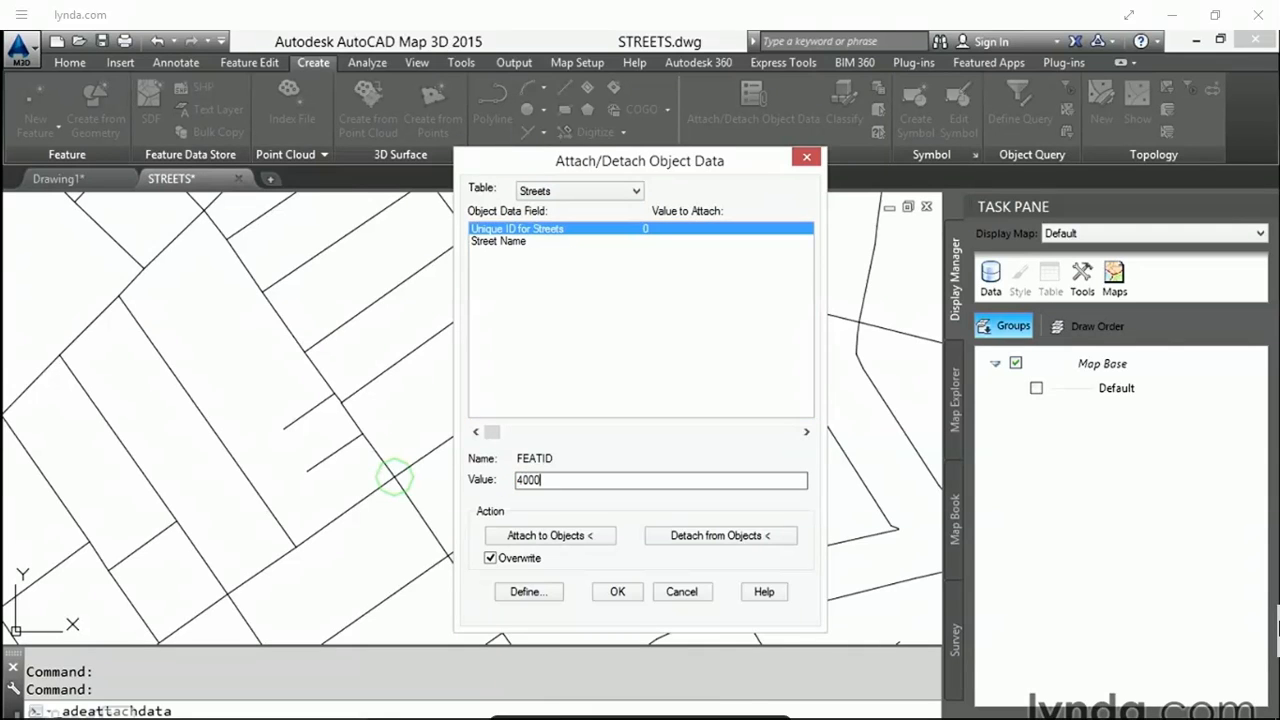
key(Return)
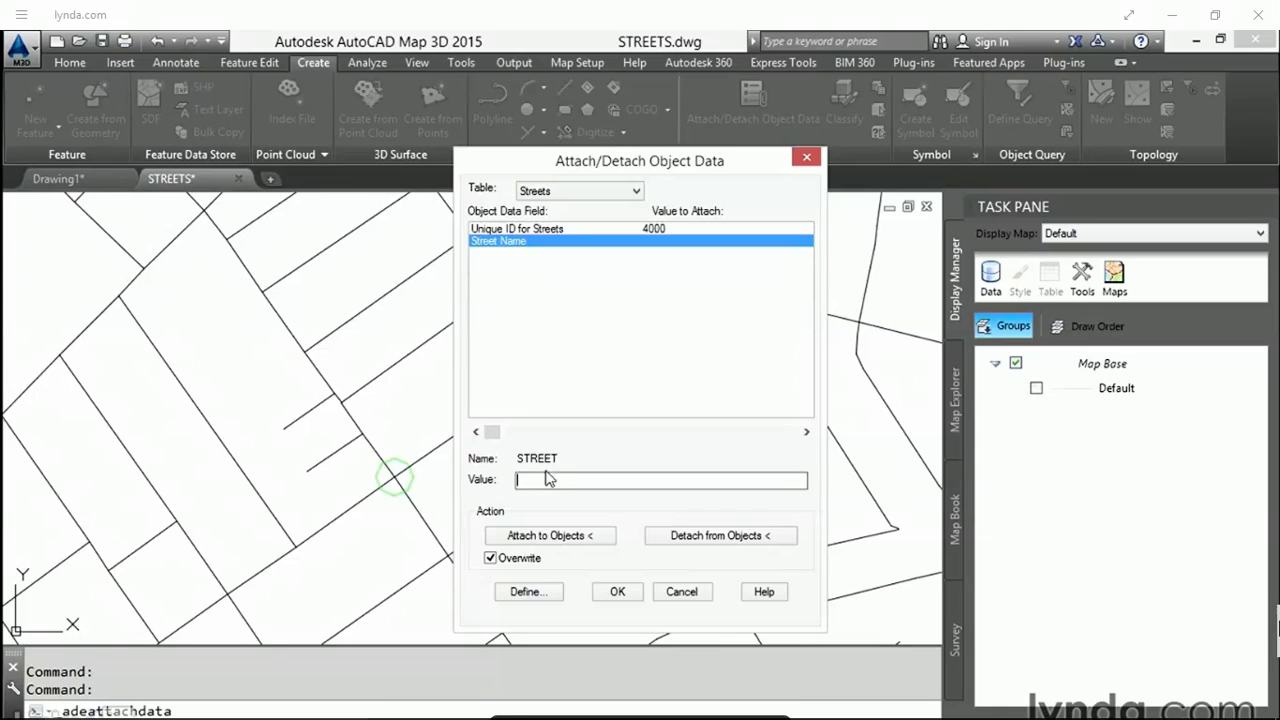
text(Suffolk Street W)
key(Return)
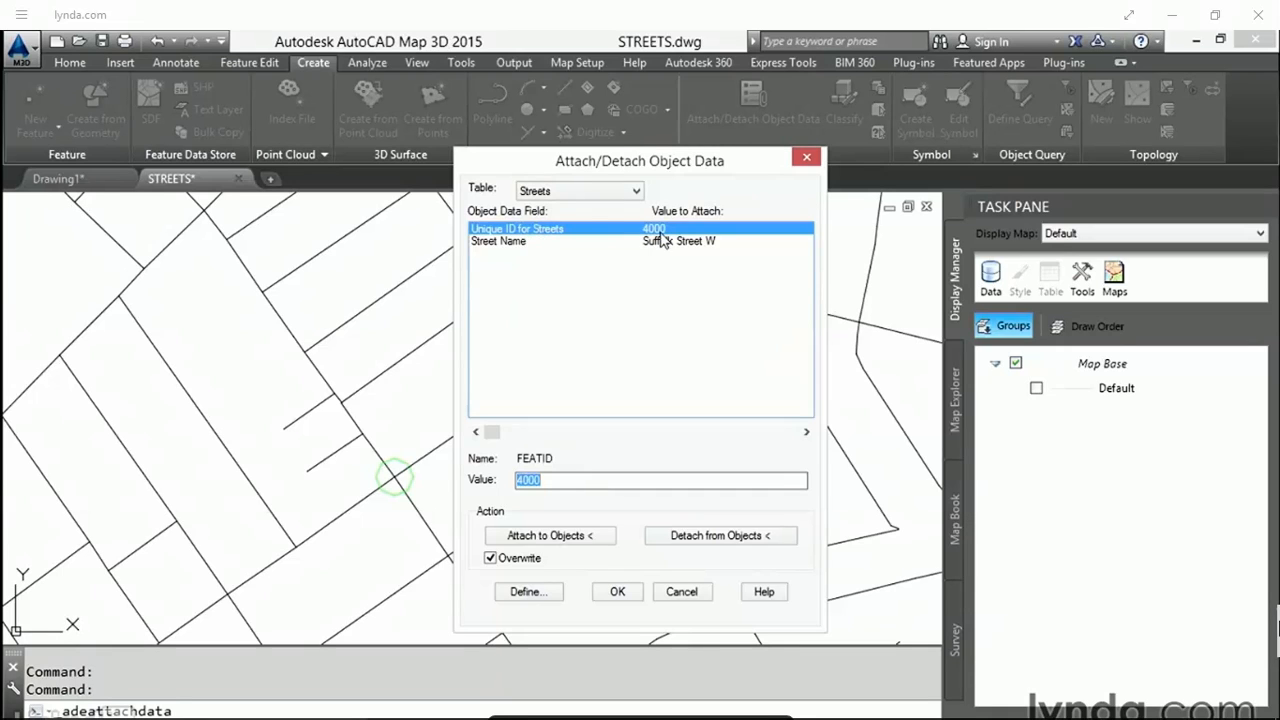
click(545, 244)
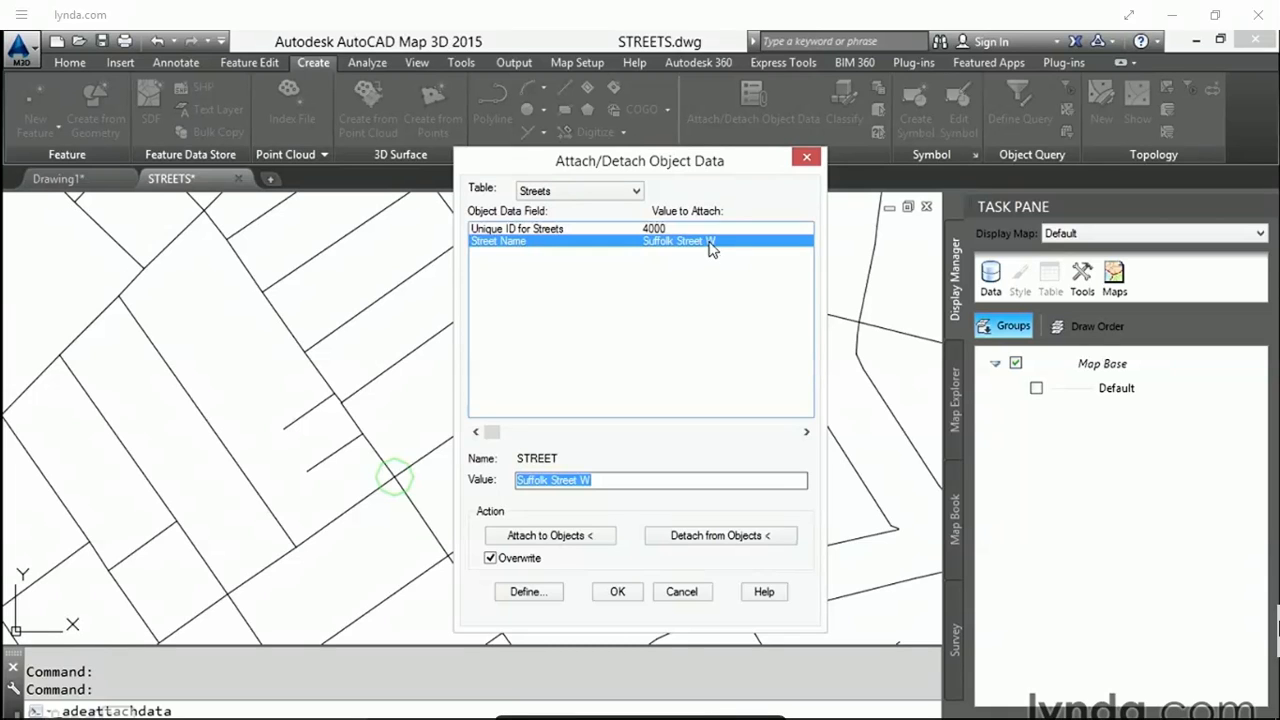
- Attach the entered Streets object data to the new line between the two green circles
click(586, 538)
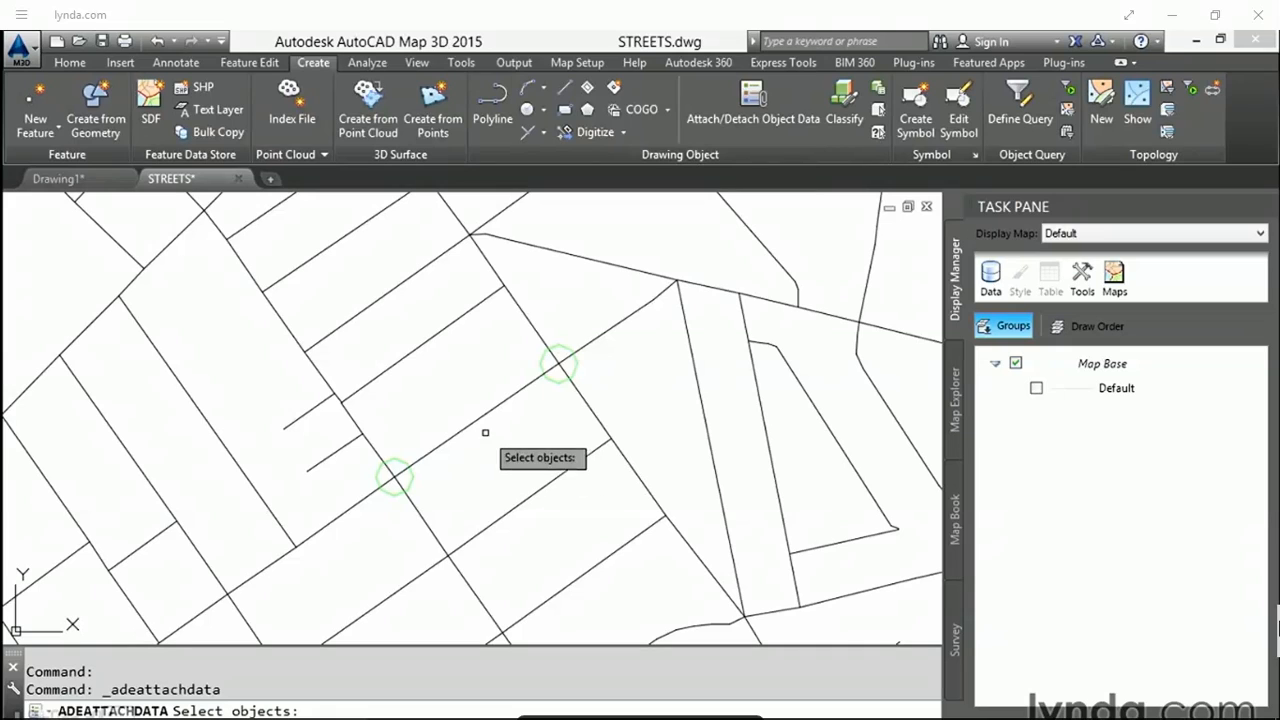
click(474, 424)
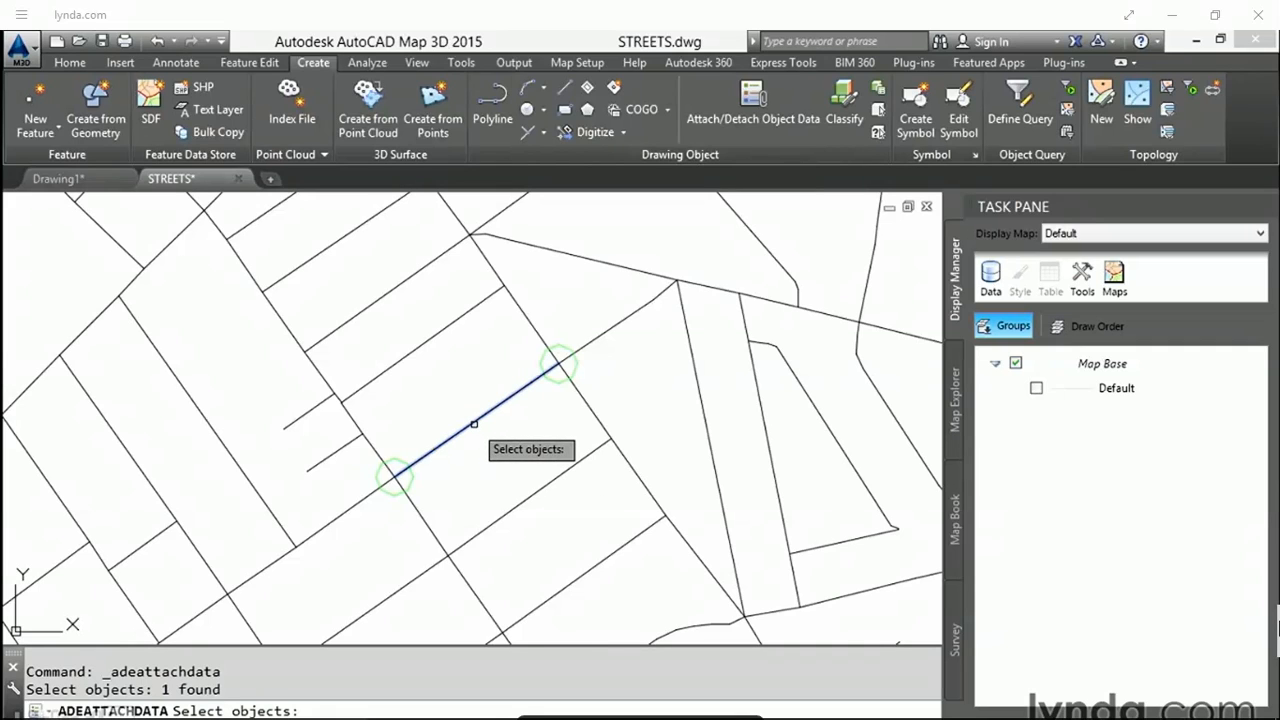
key(Return)
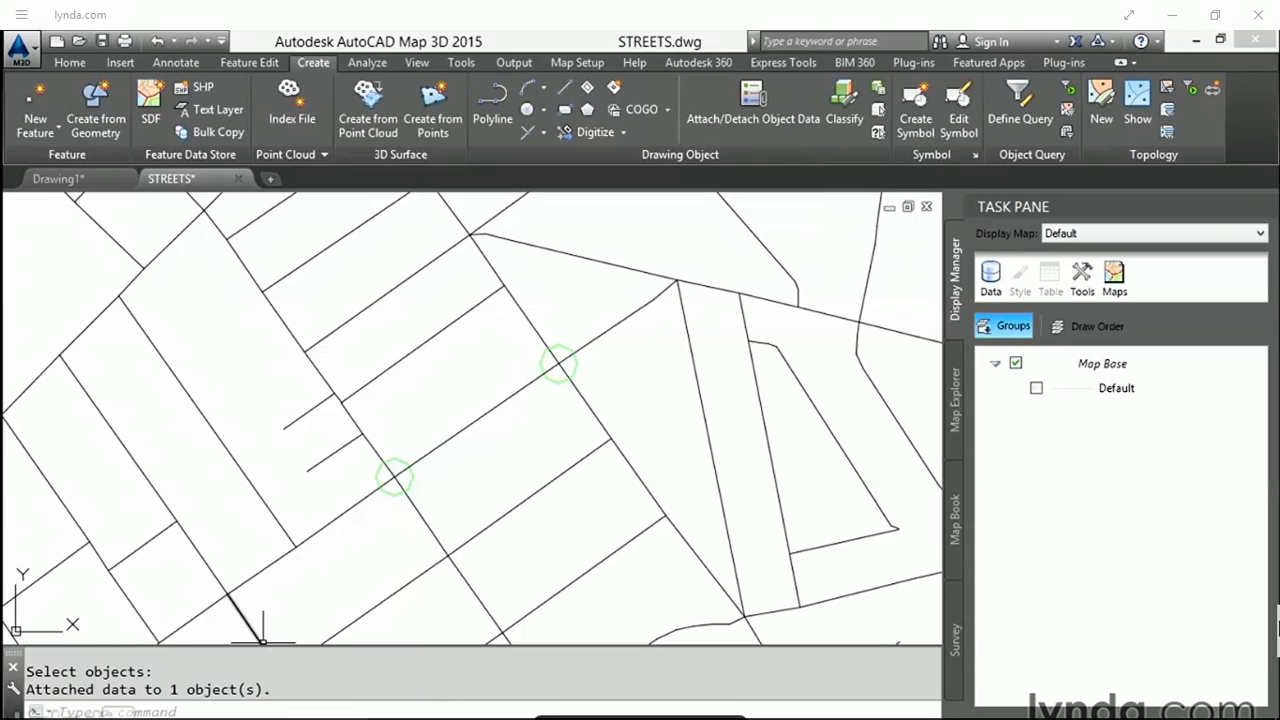
- Inspect the new line's properties down to the object data attached to it
click(476, 422)
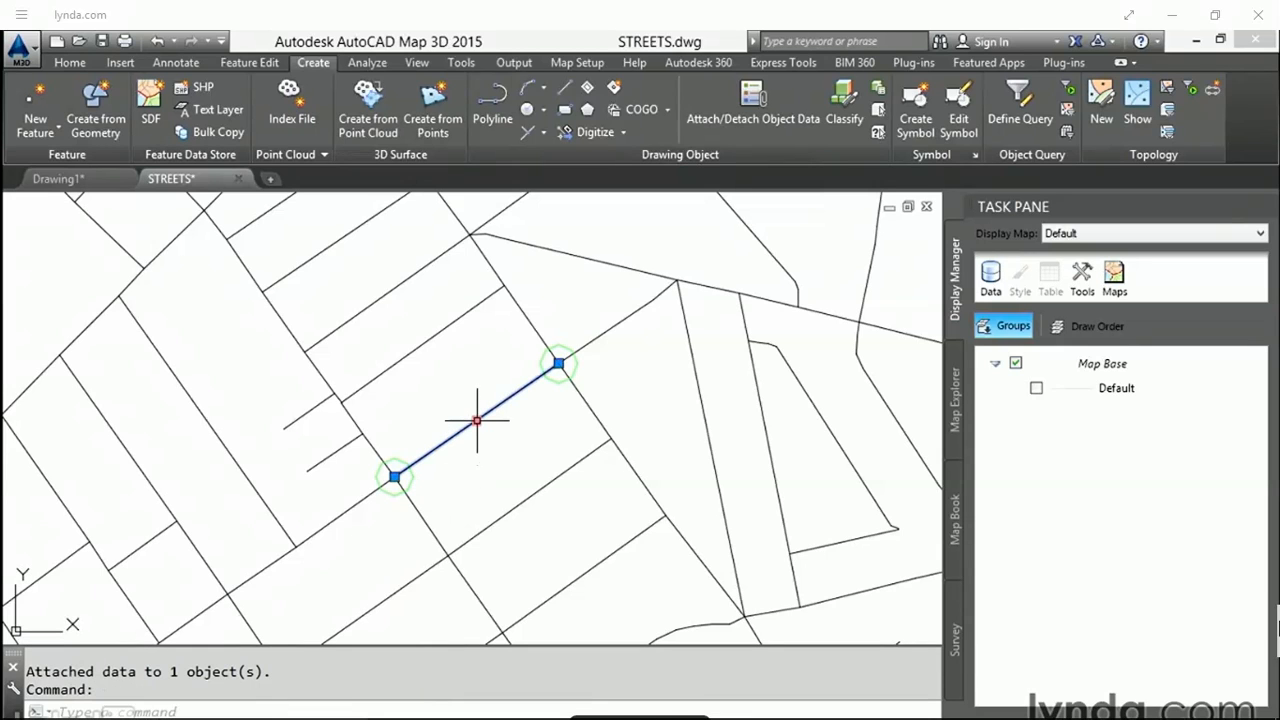
right_click(476, 421)
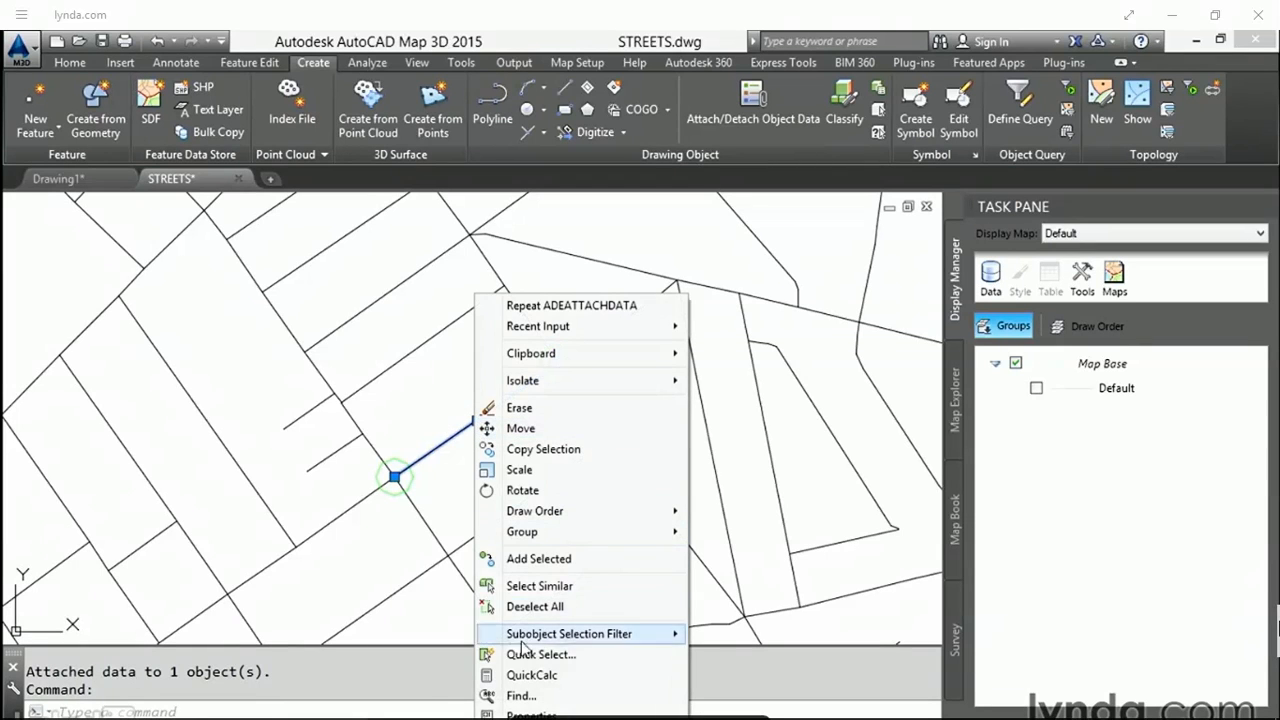
click(531, 715)
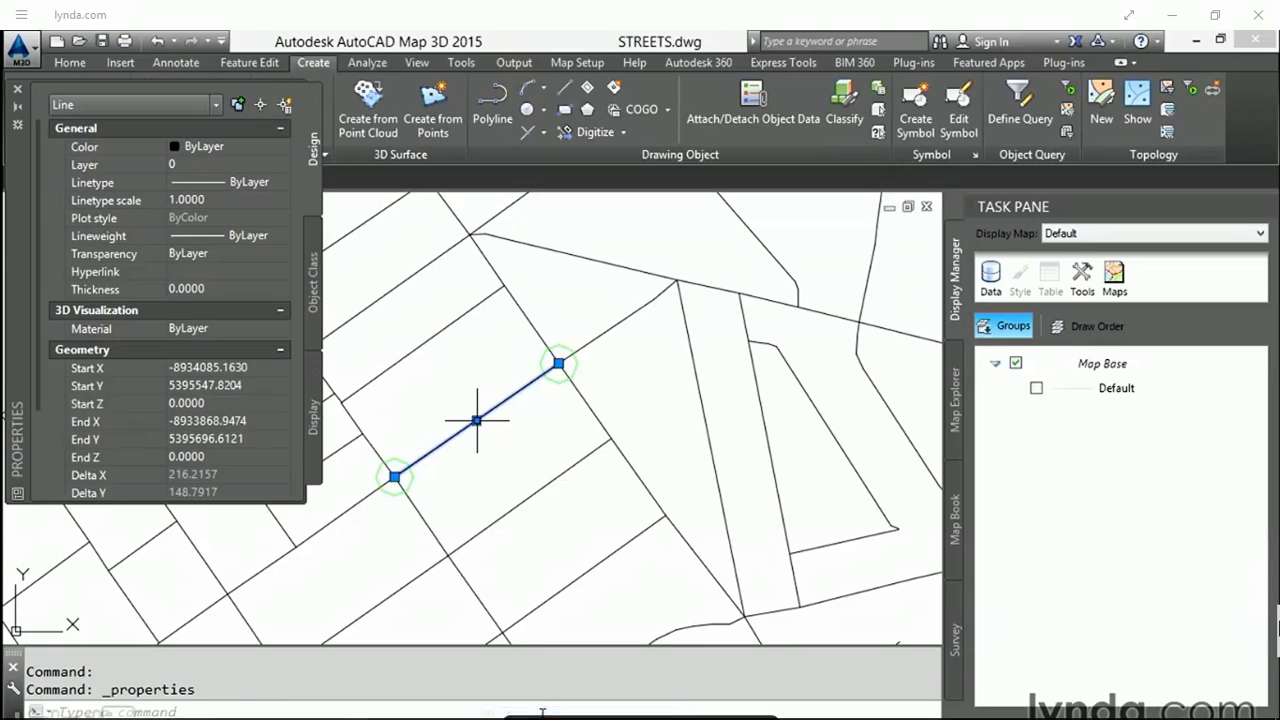
drag(37, 395, 37, 506)
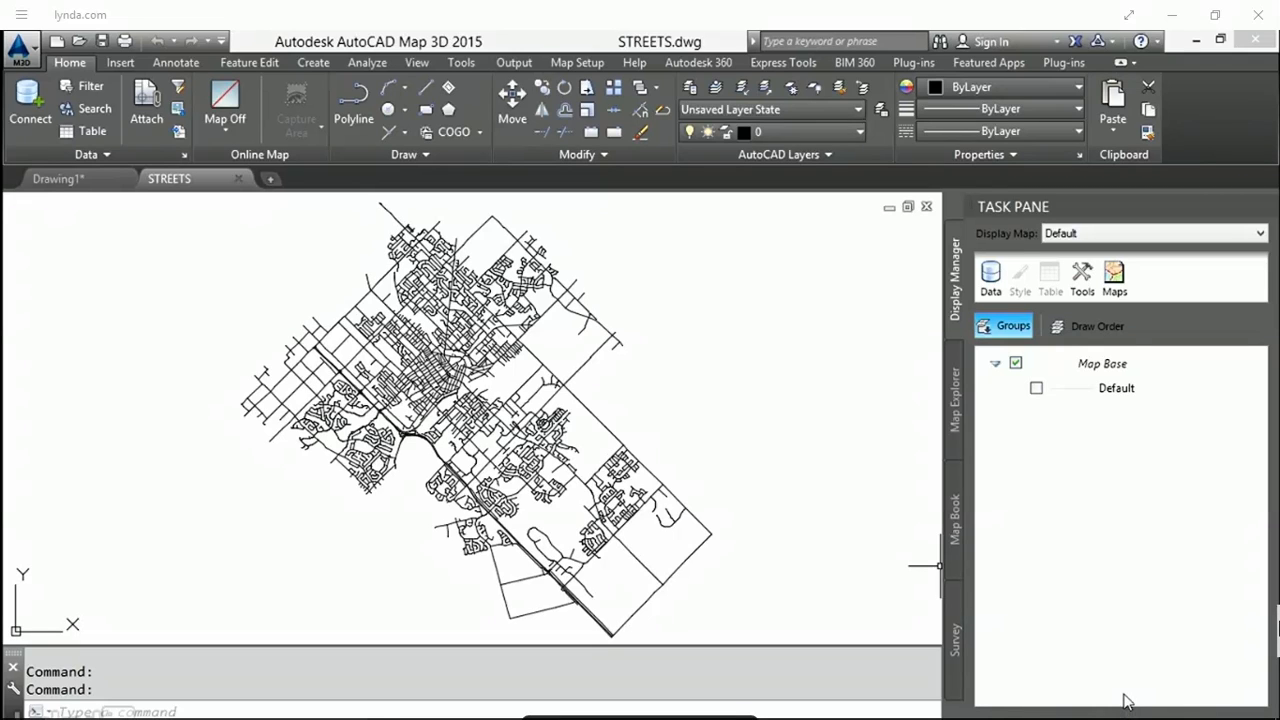
- Check the active workspace, and change the Street Name of the STONE RD E polyline to "STONE RD East" in its object data
click(1127, 708)
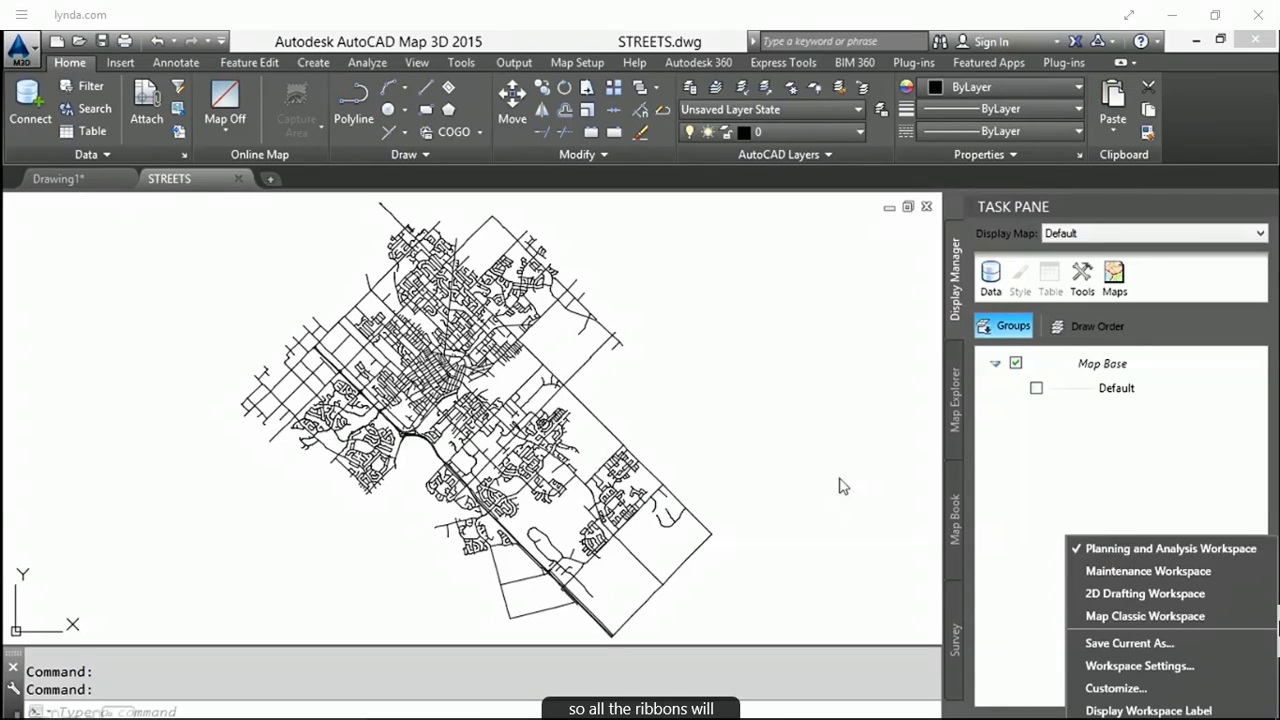
click(734, 450)
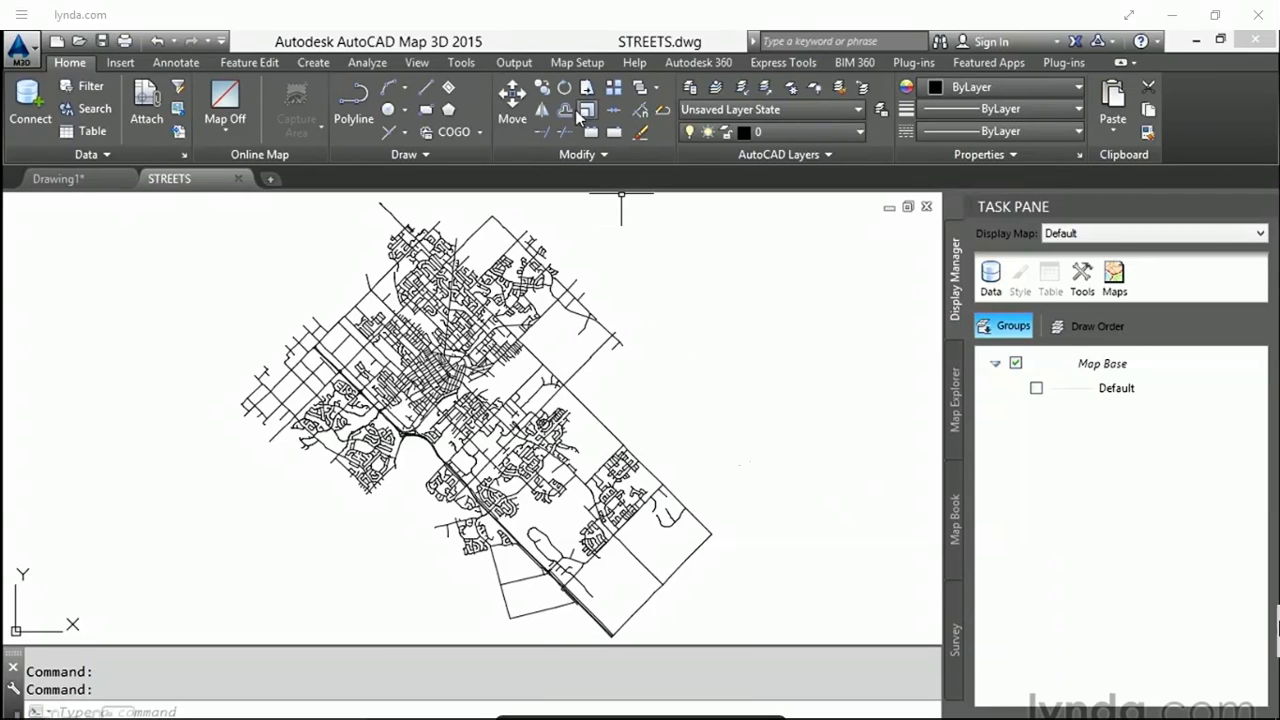
click(458, 63)
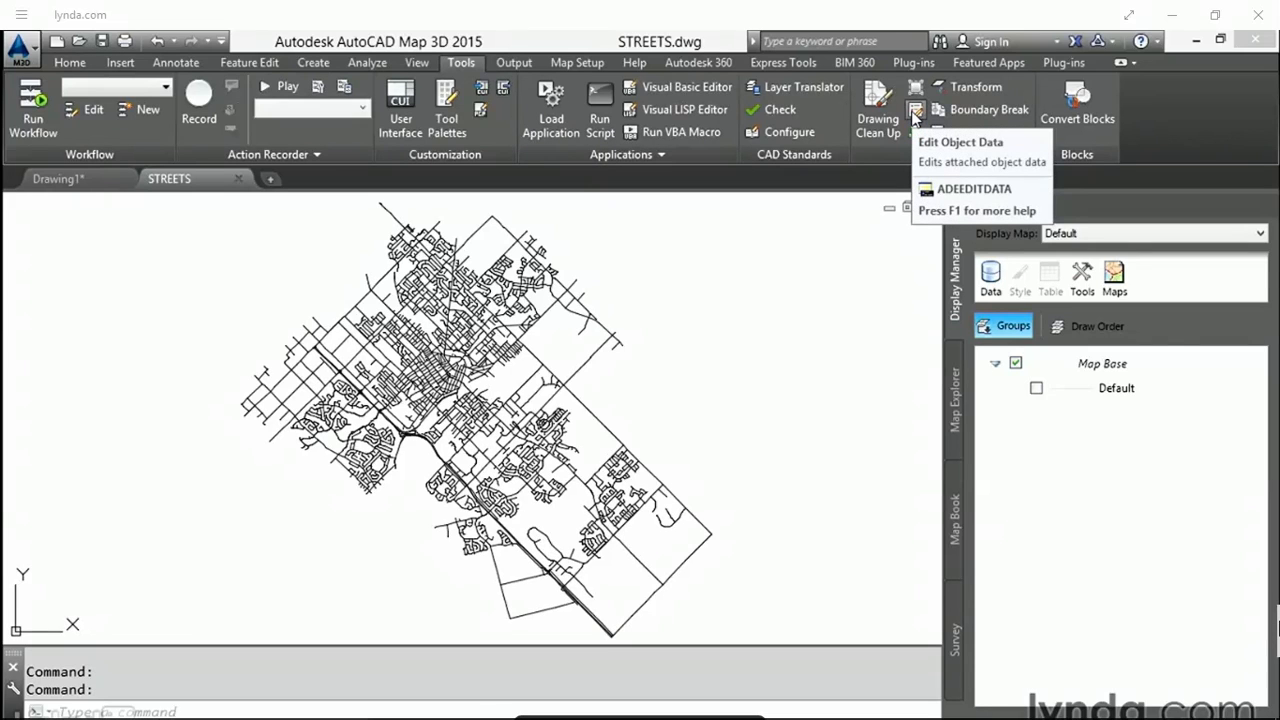
click(916, 112)
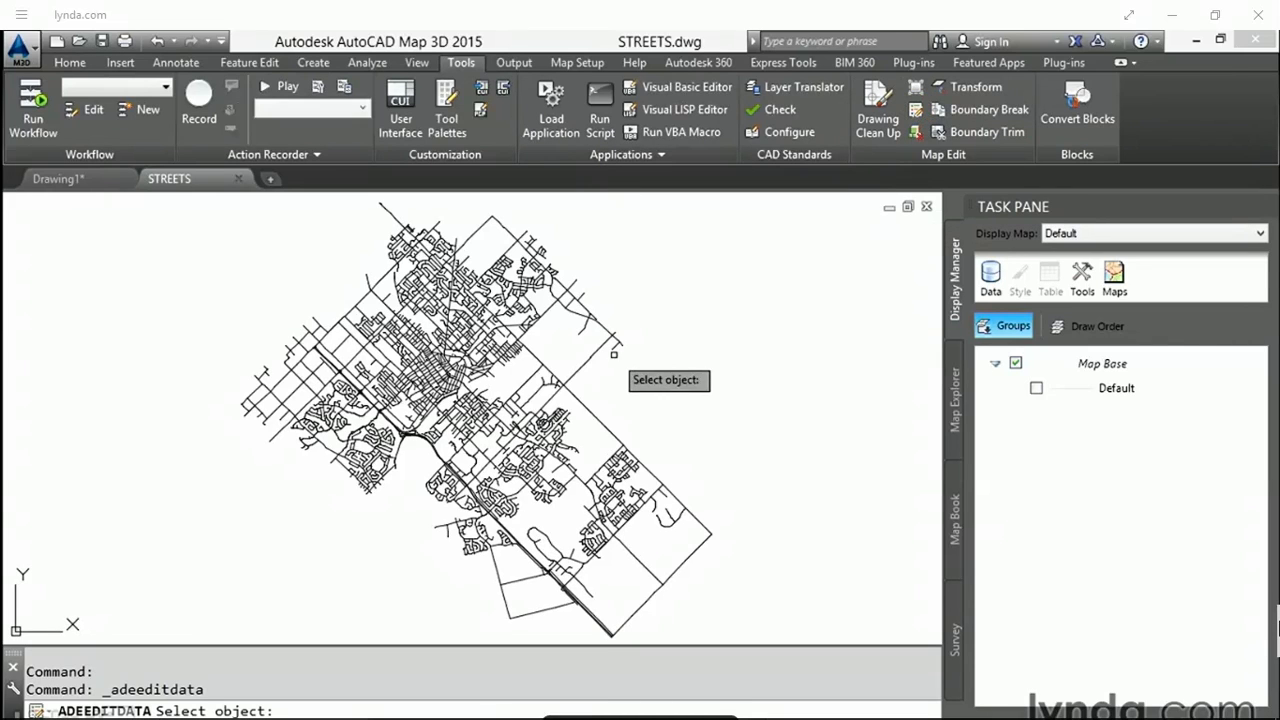
click(581, 366)
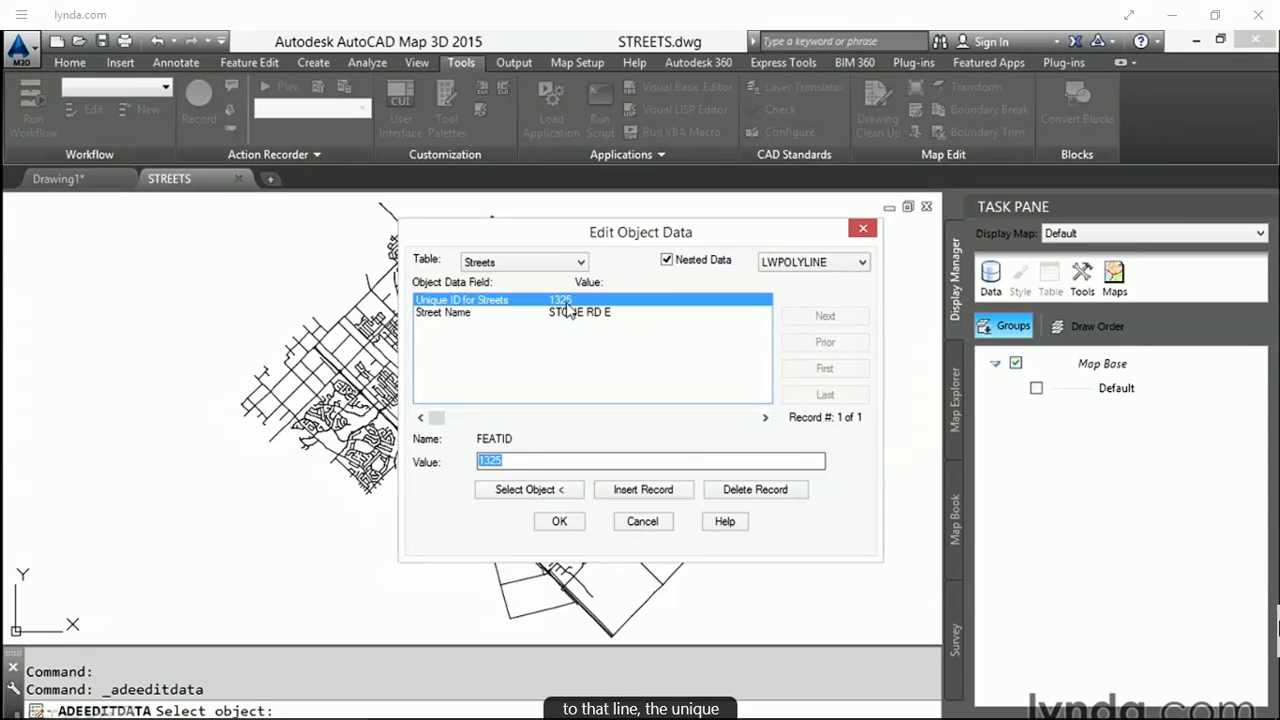
click(465, 314)
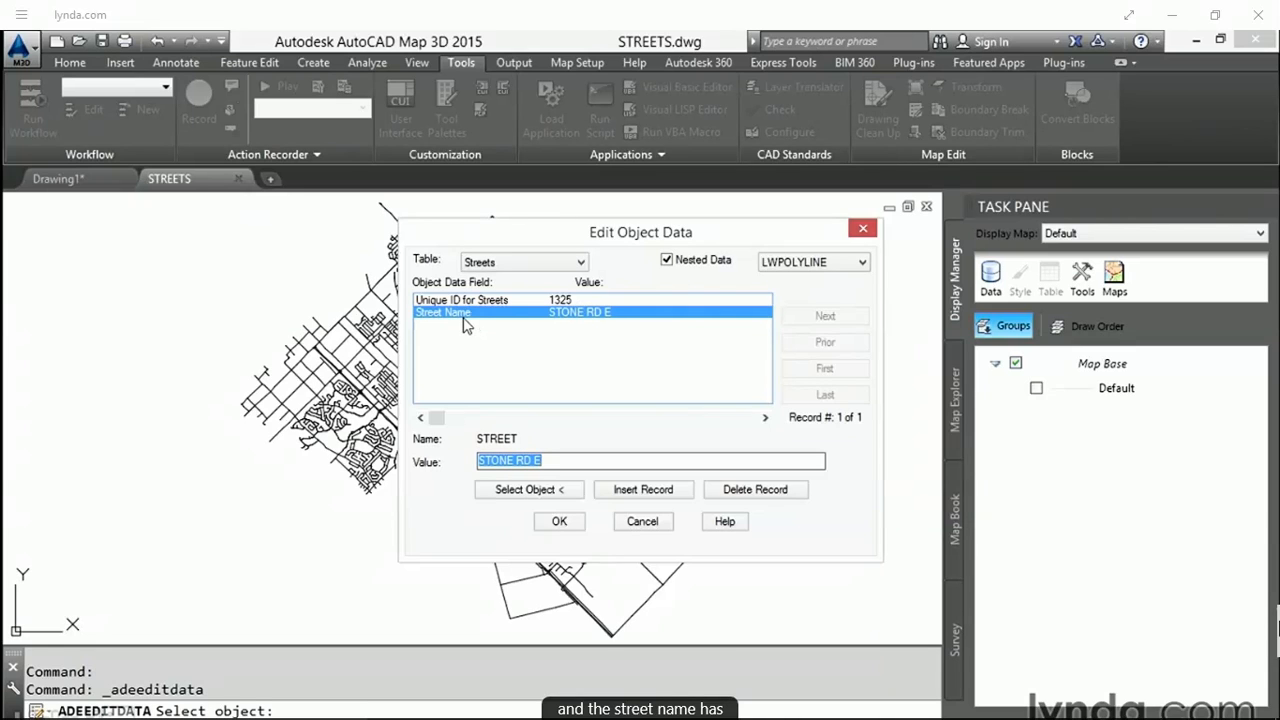
click(574, 461)
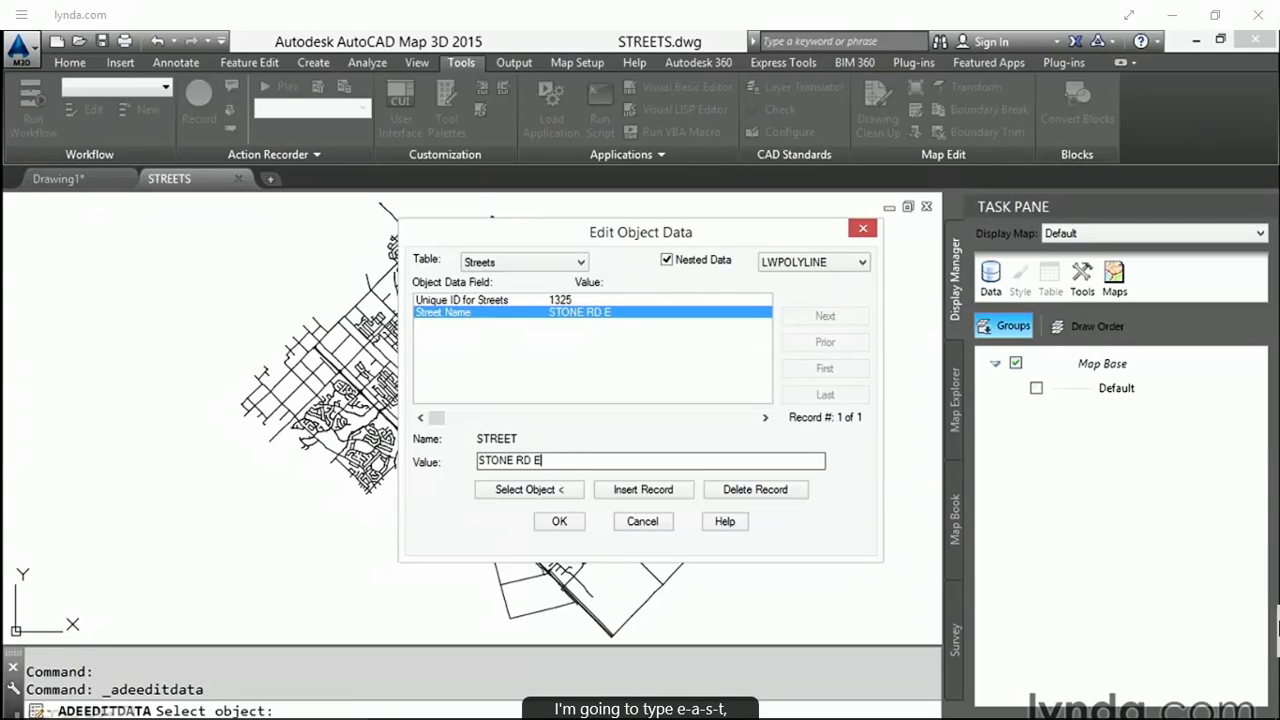
text(ast)
click(560, 521)
key(Return)
- Reopen the edited polyline's object data to verify its Street Name, and close it without changes
click(588, 352)
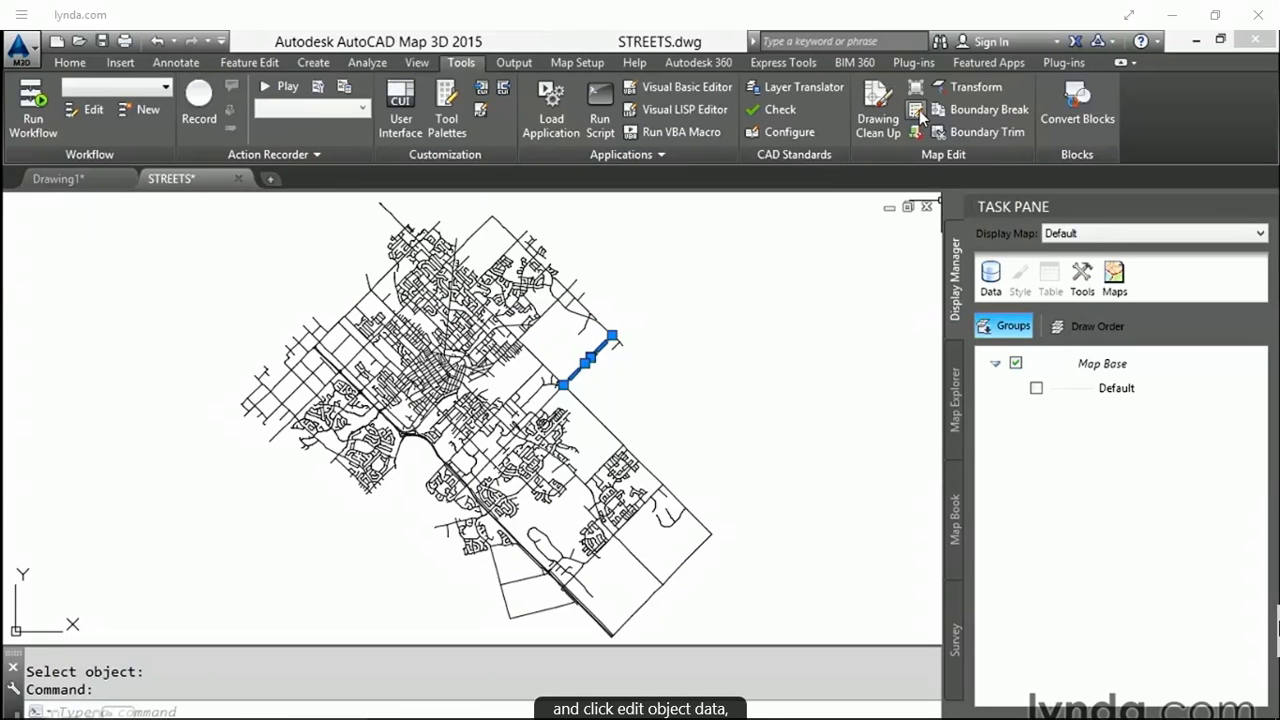
click(916, 111)
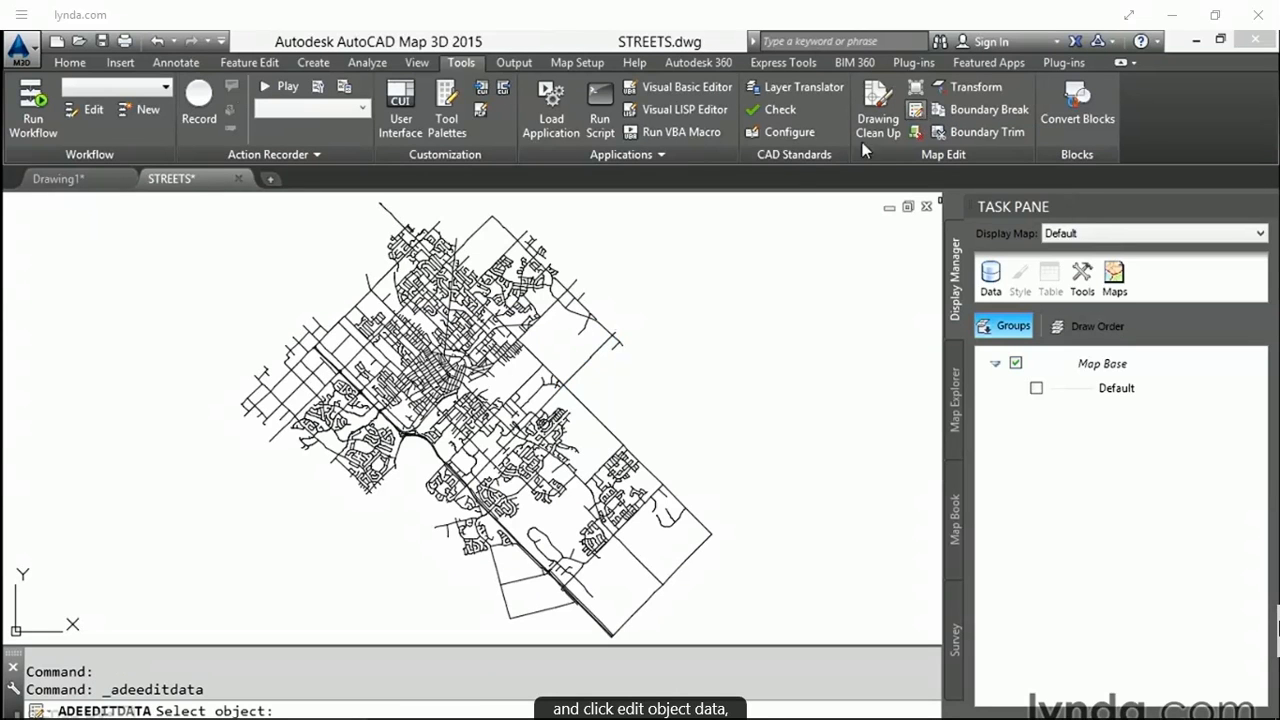
click(591, 373)
click(585, 313)
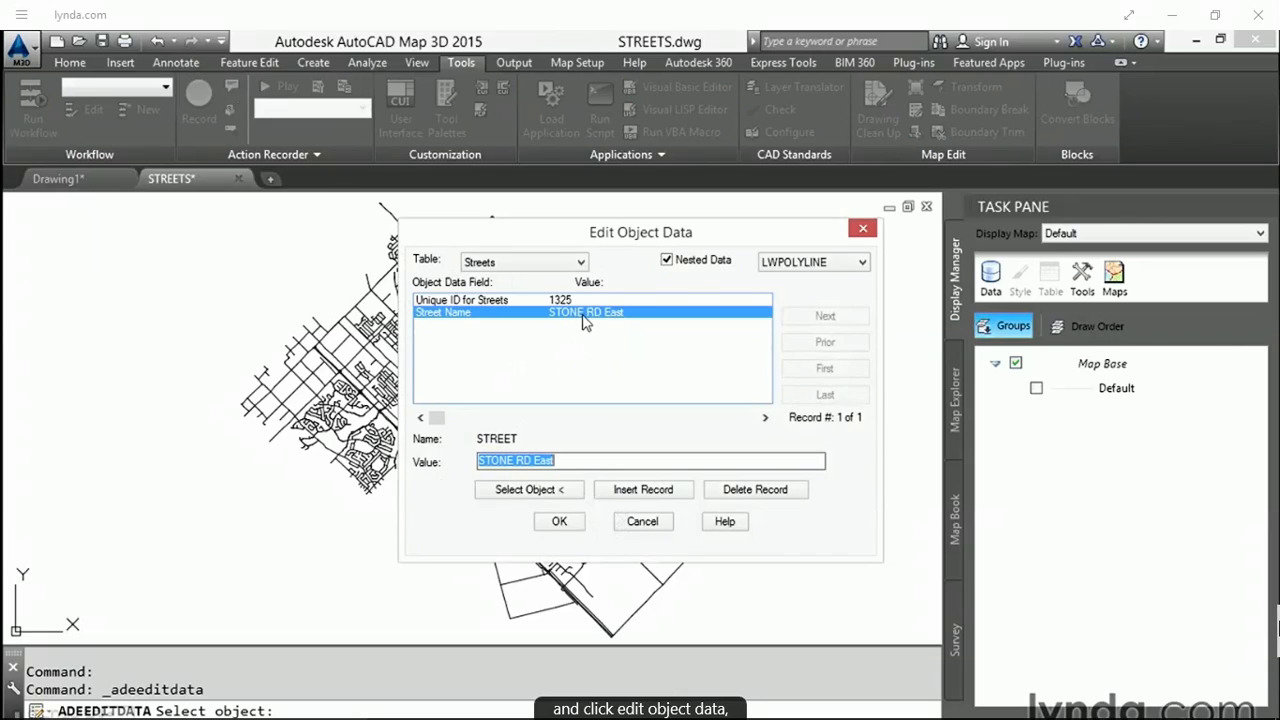
click(642, 521)
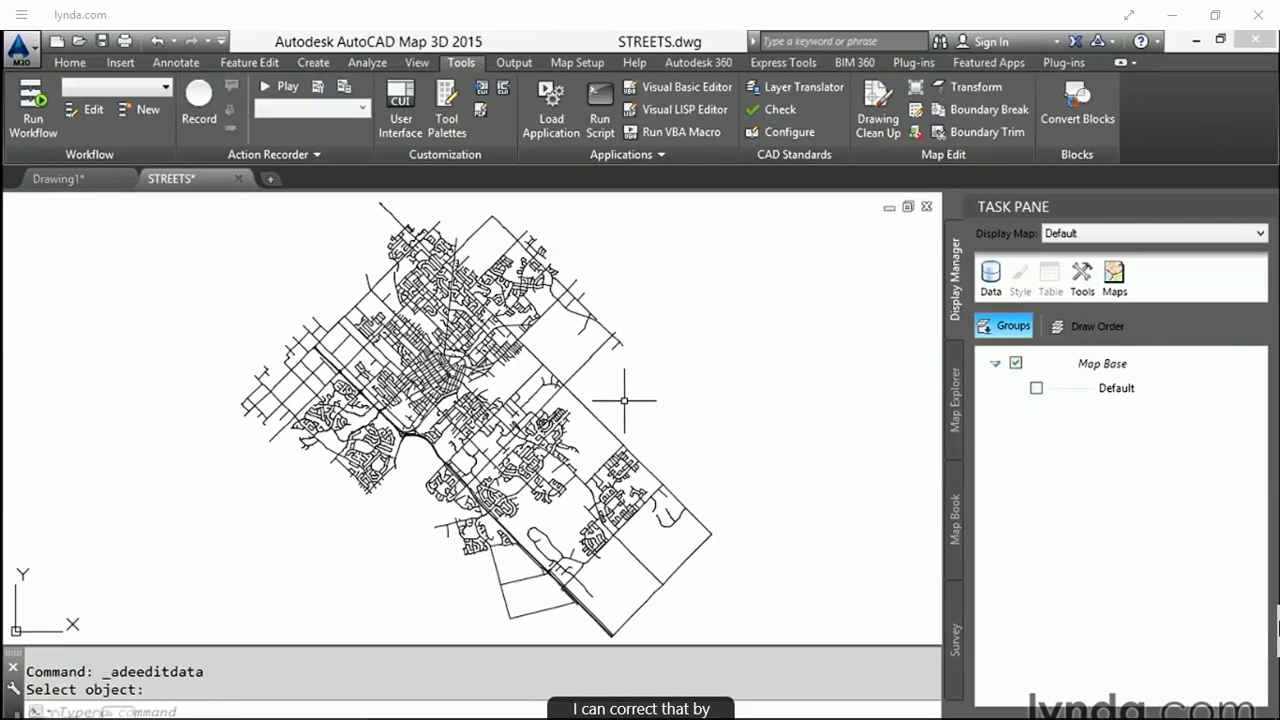
- Set the STREET object data of the STONE RD East polyline to "STONE RD E" in its properties, and close the properties
click(584, 365)
right_click(585, 368)
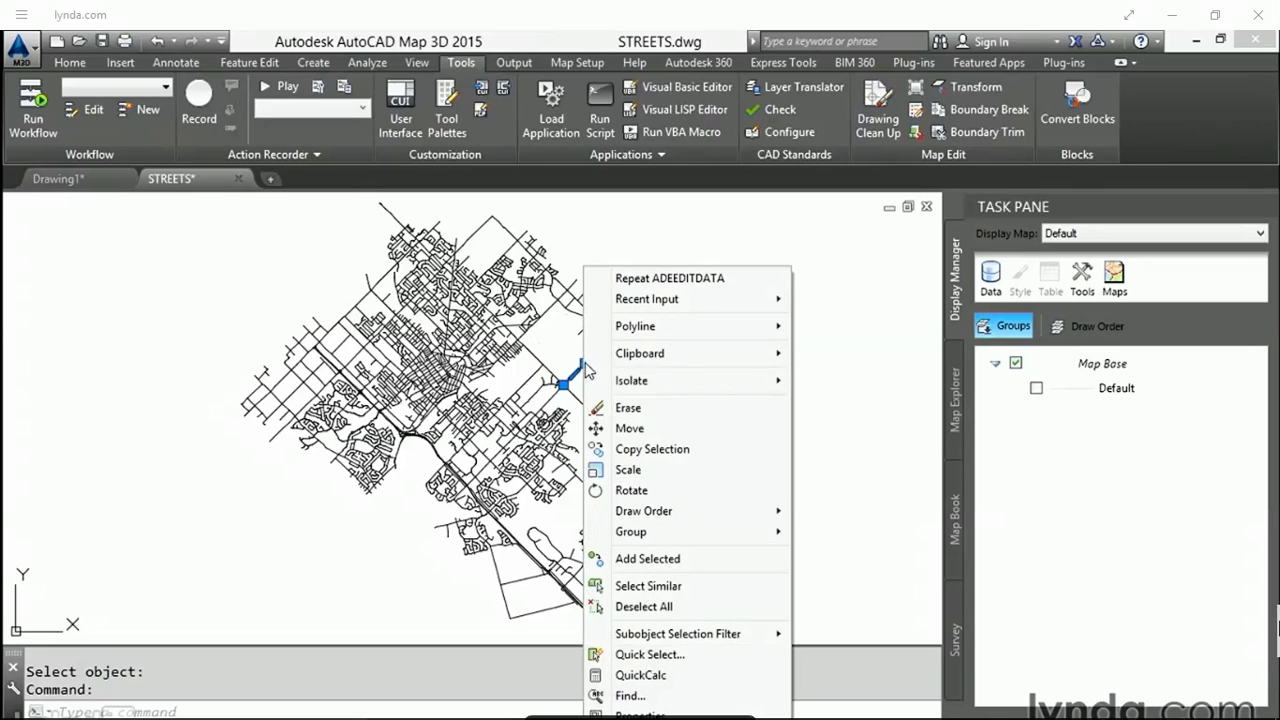
click(640, 714)
scroll(150, 450, down, 5)
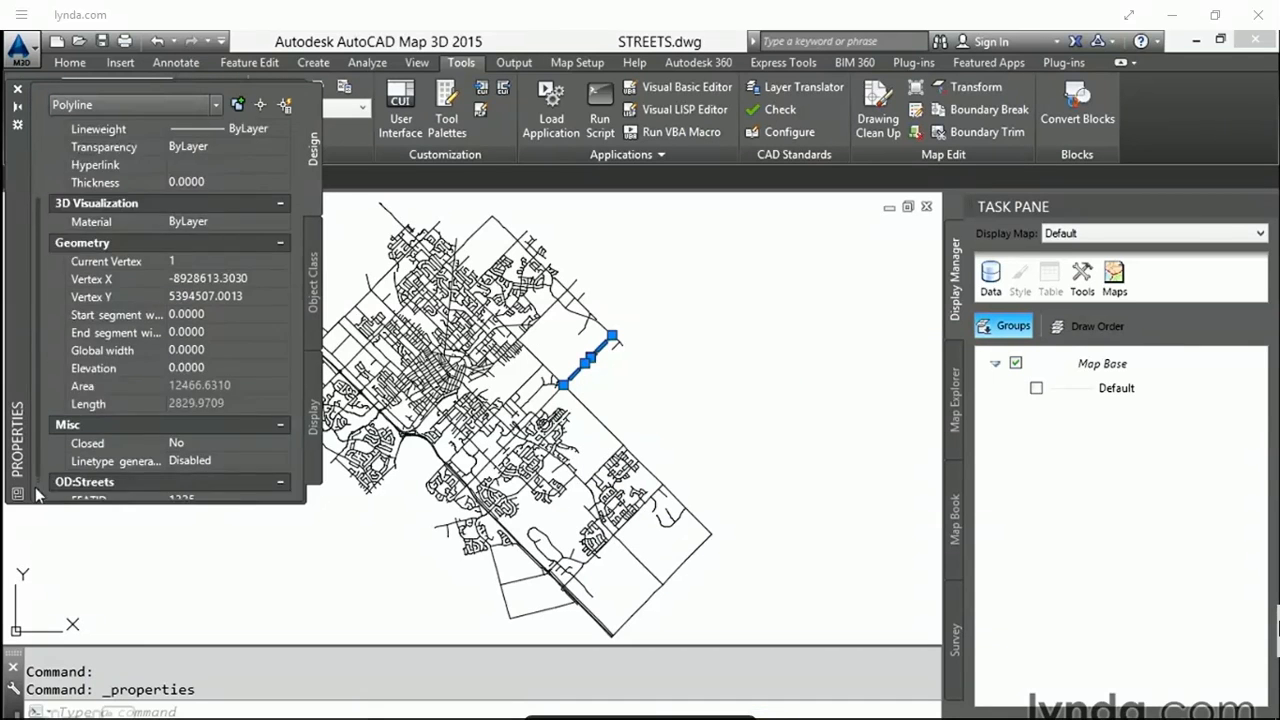
click(252, 483)
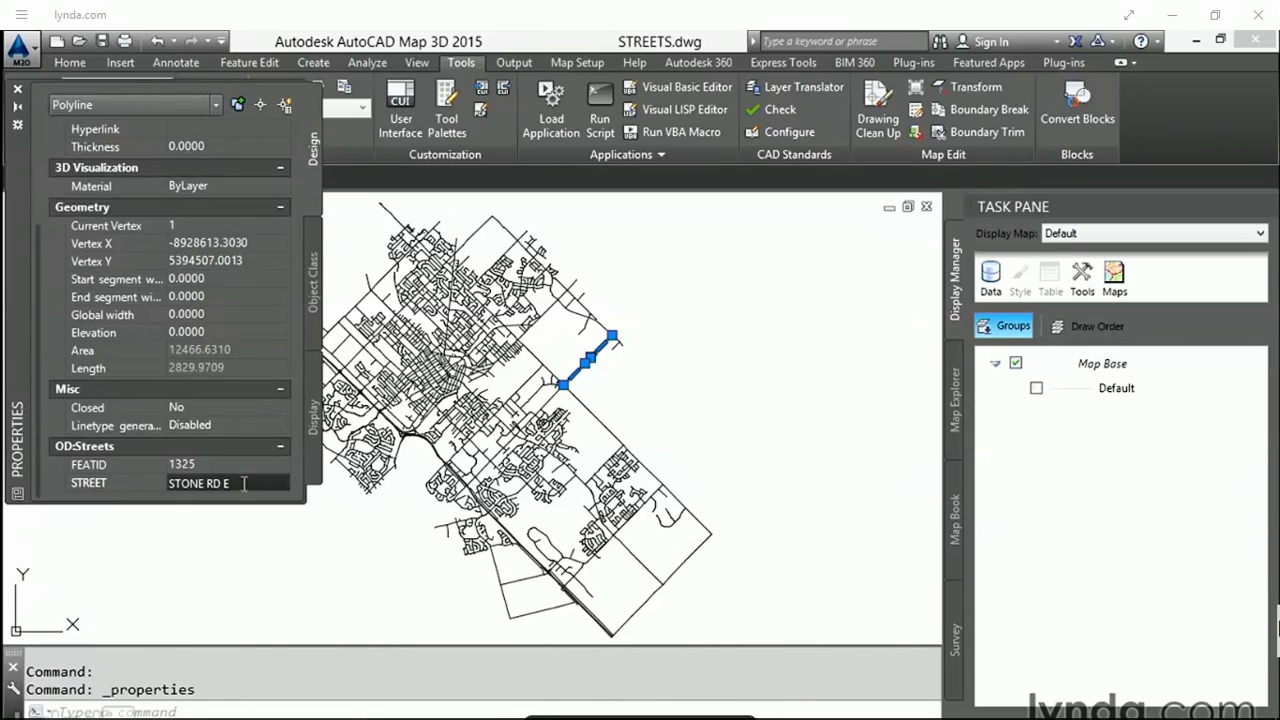
click(213, 467)
click(216, 483)
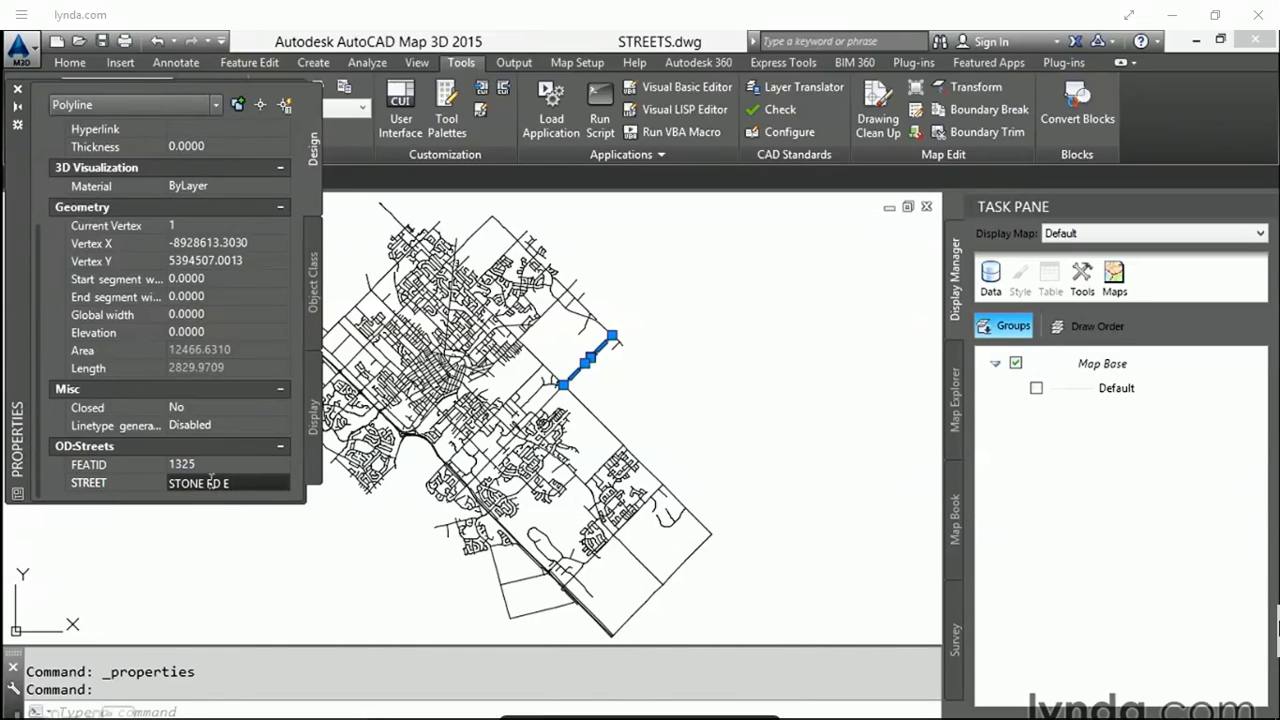
click(17, 88)
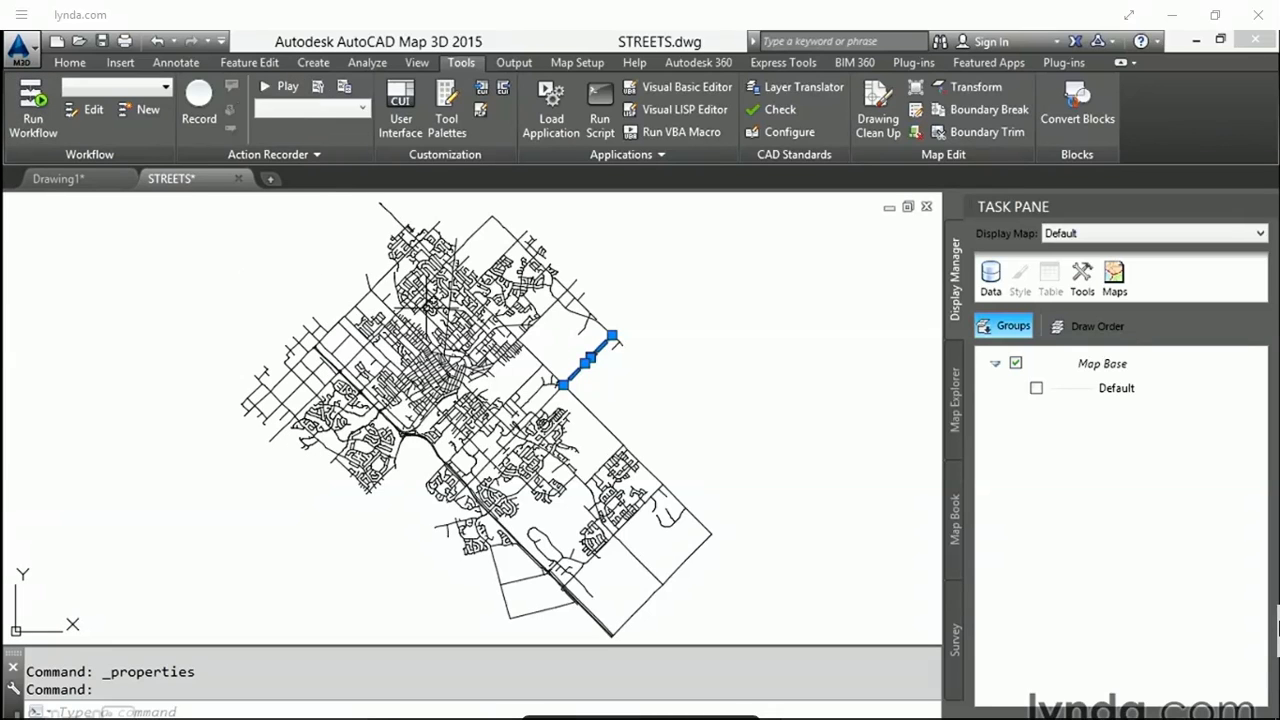
- Restore the saved Suffolk Street W view and open the new line's properties down to its Streets object data
click(416, 63)
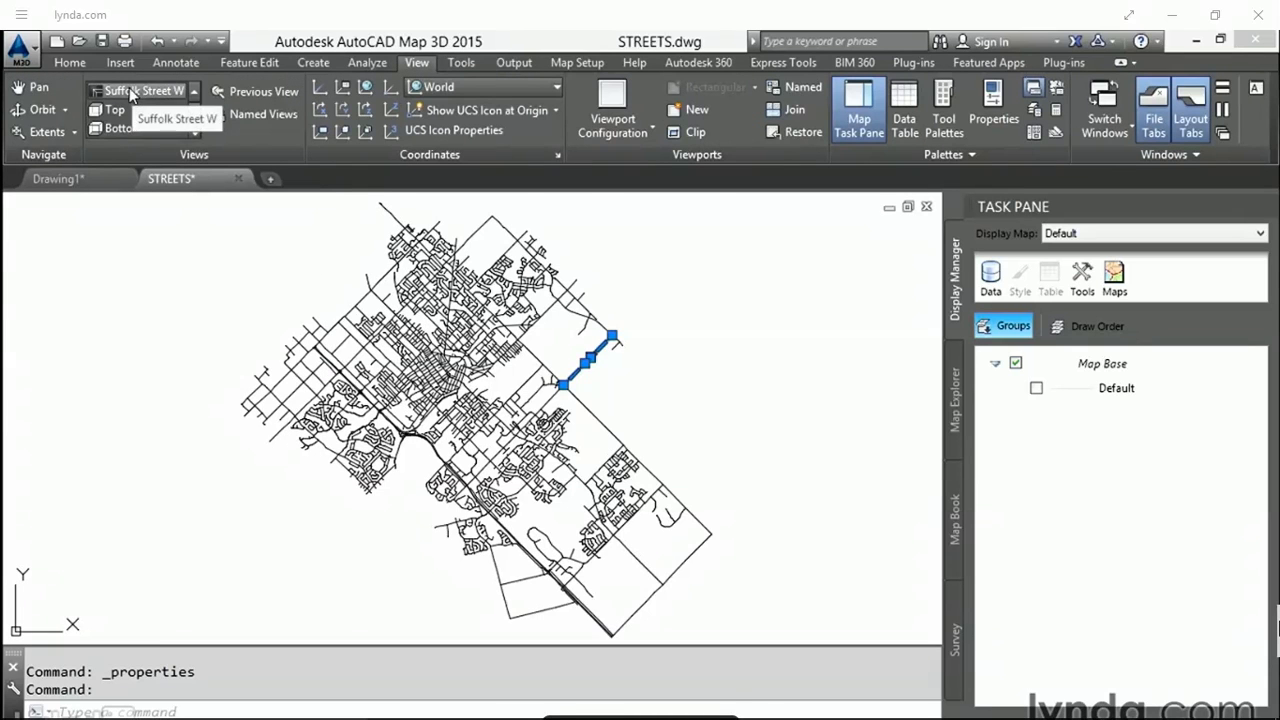
click(125, 90)
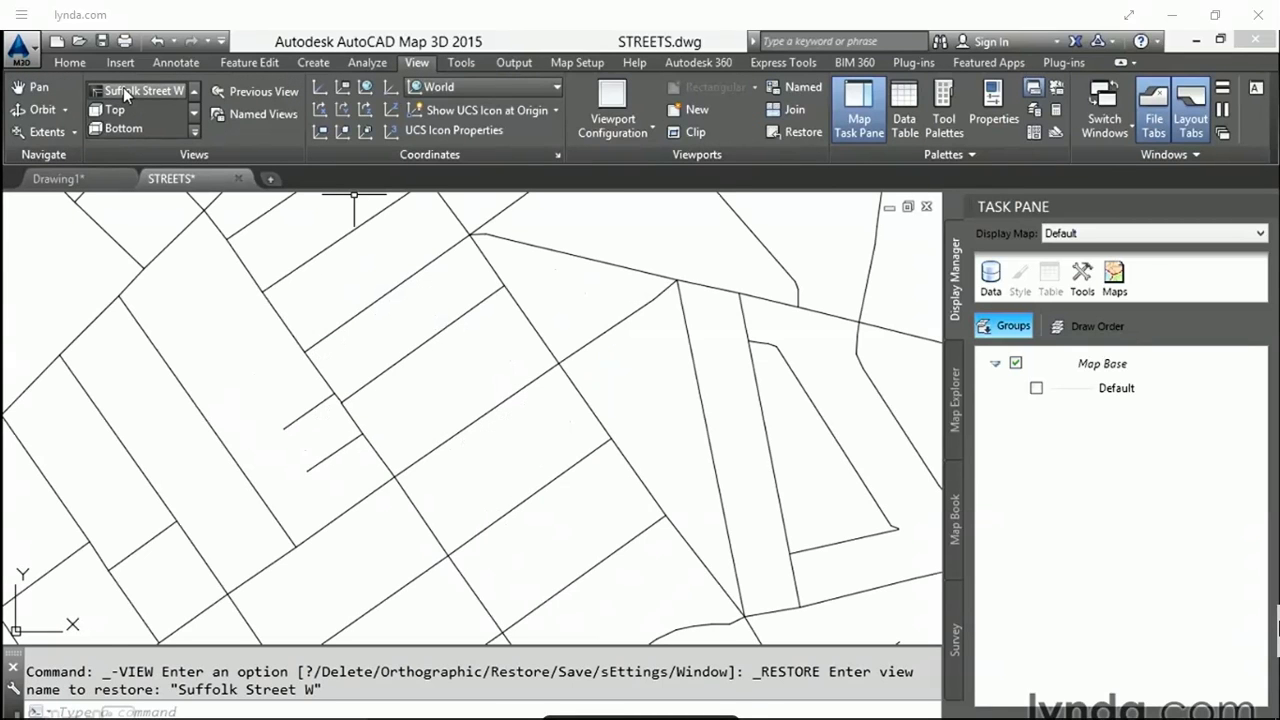
click(461, 432)
right_click(461, 432)
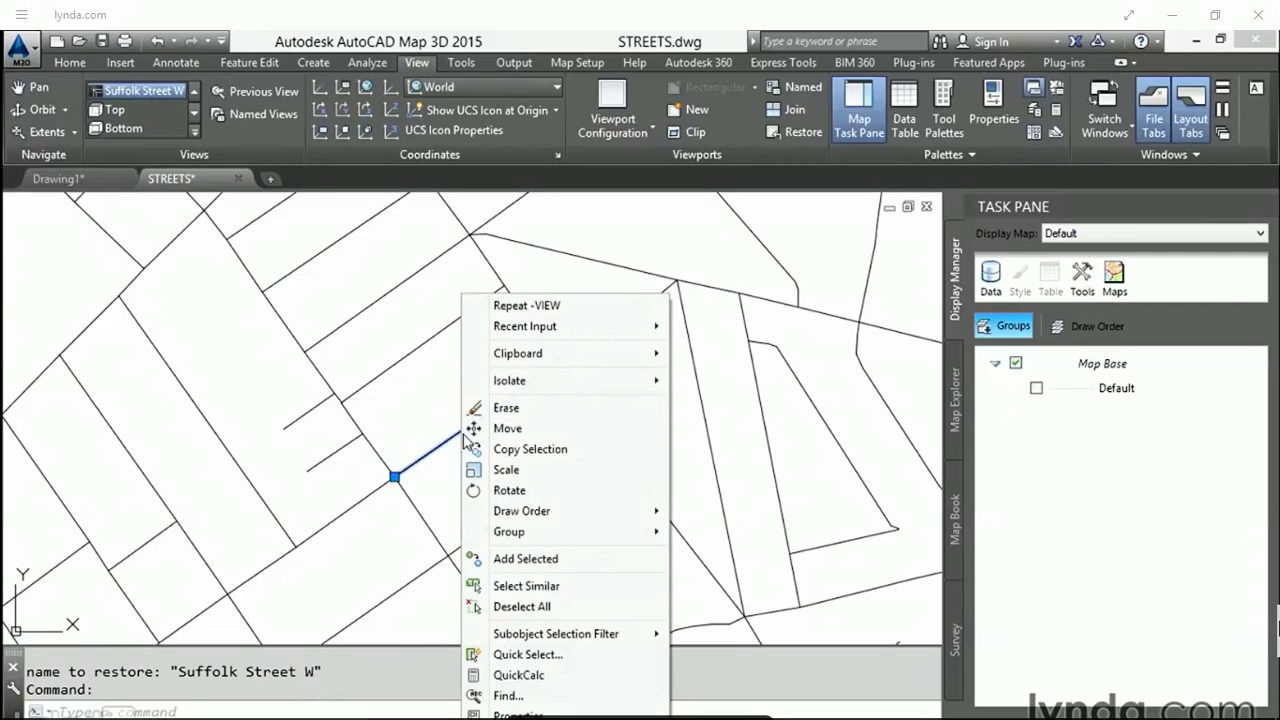
click(534, 712)
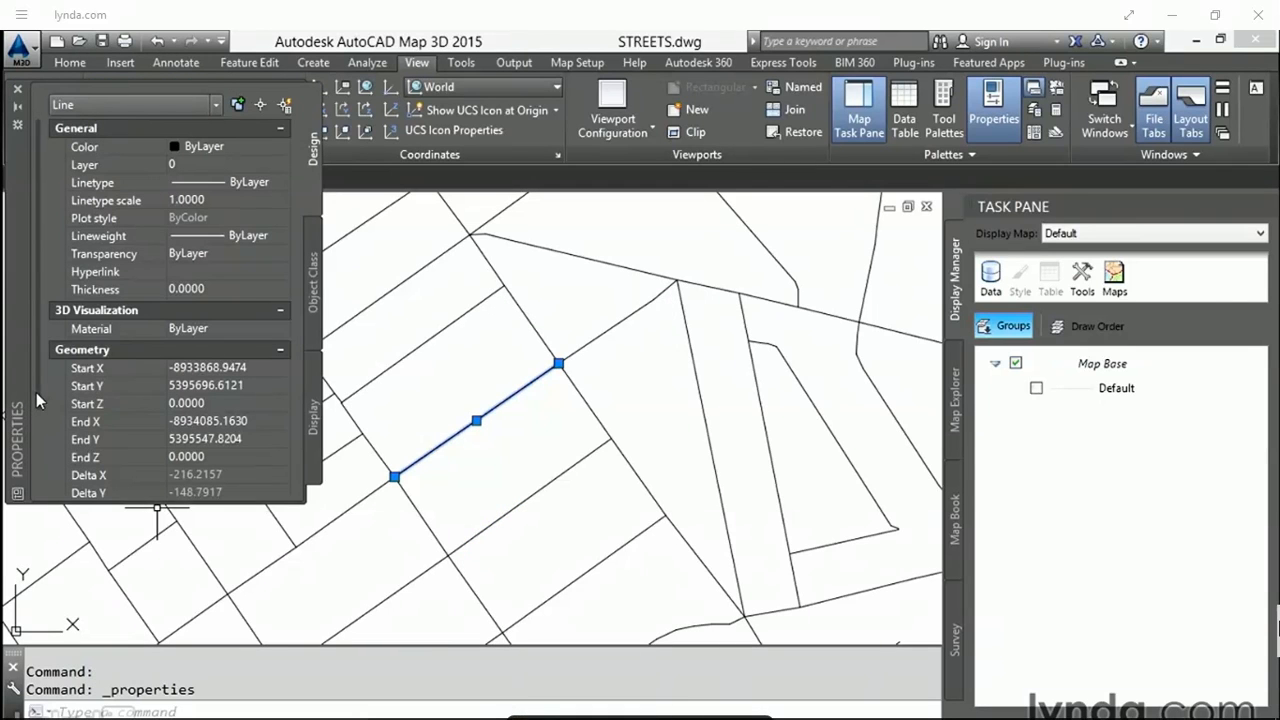
scroll(39, 411, down, 3)
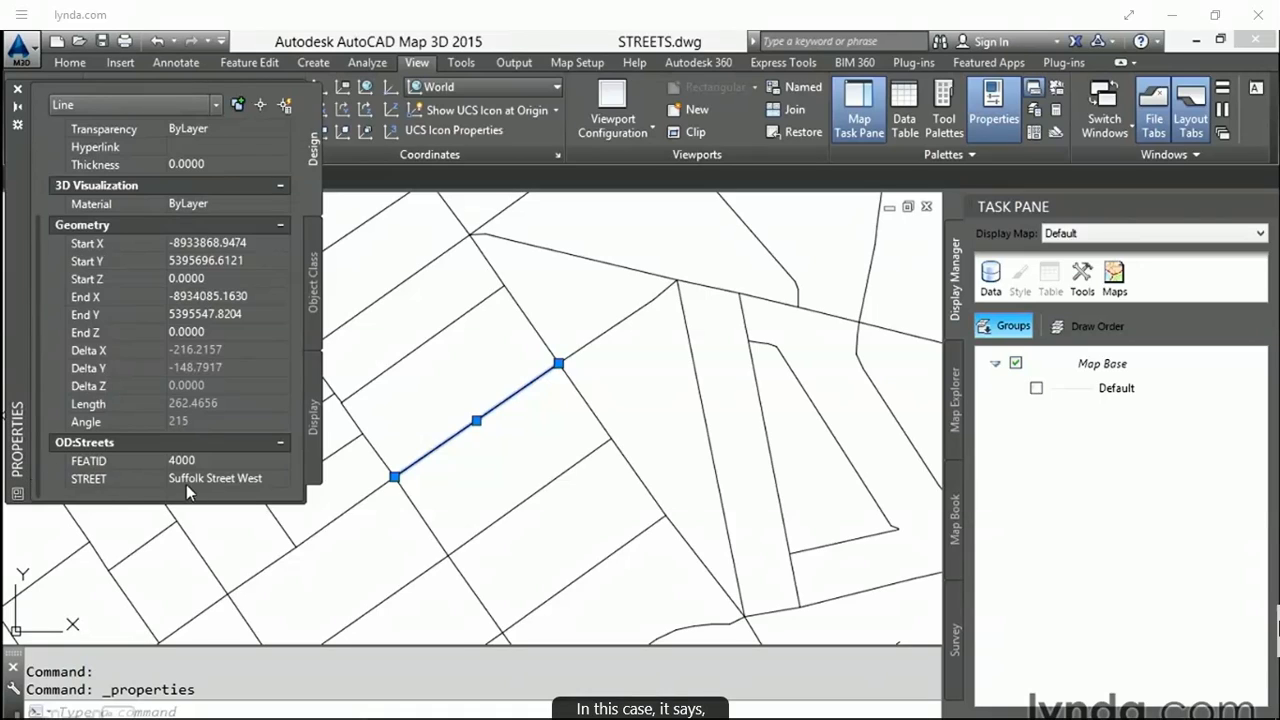
- Change the new line's STREET object data value to "Suffolk Street W"
click(269, 479)
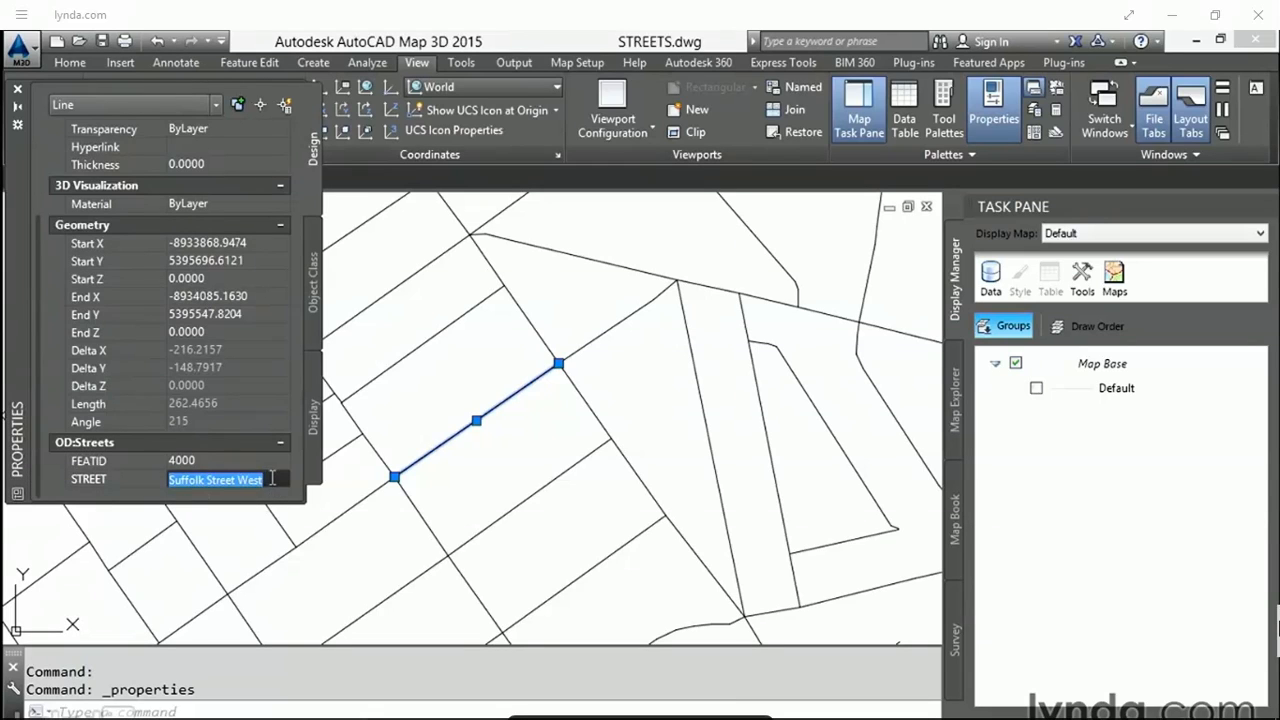
click(271, 480)
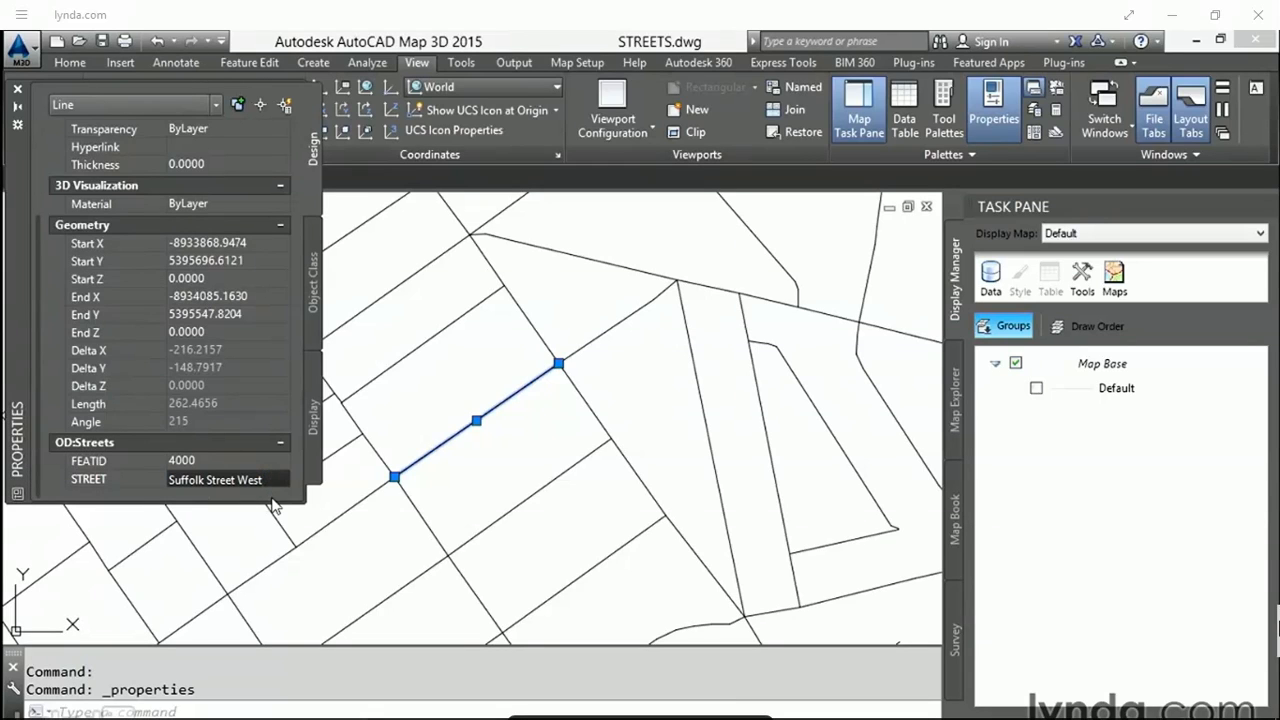
key(BackSpace)
key(BackSpace)
key(BackSpace)
key(Return)
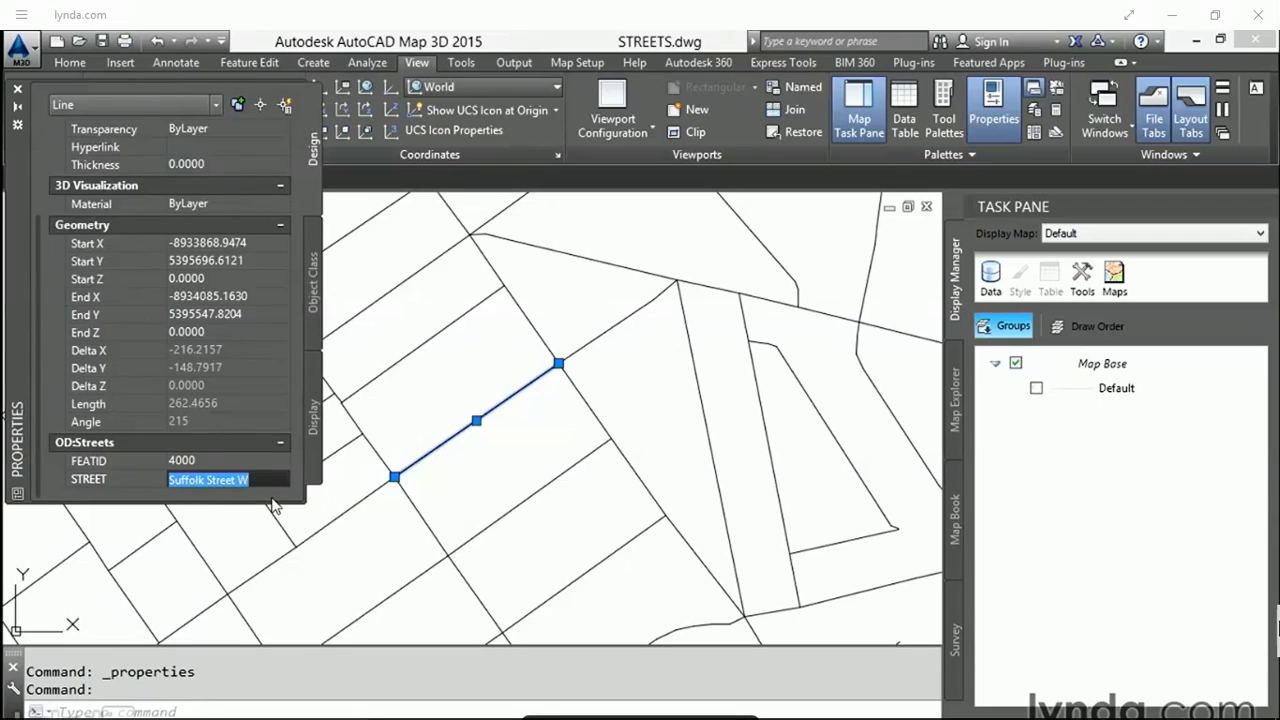
click(271, 460)
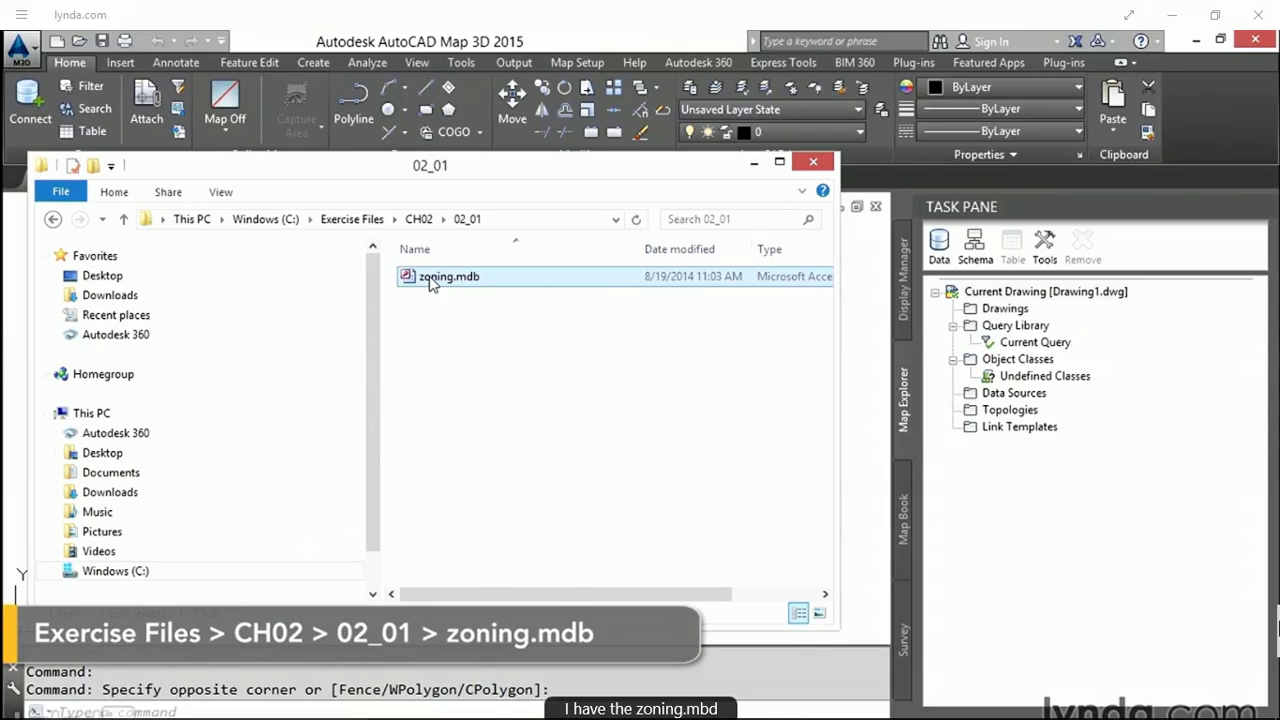
- Attach zoning.mdb from the 02_01 folder to Drawing1 as a data source, and open its Zoning table
drag(432, 283, 1147, 523)
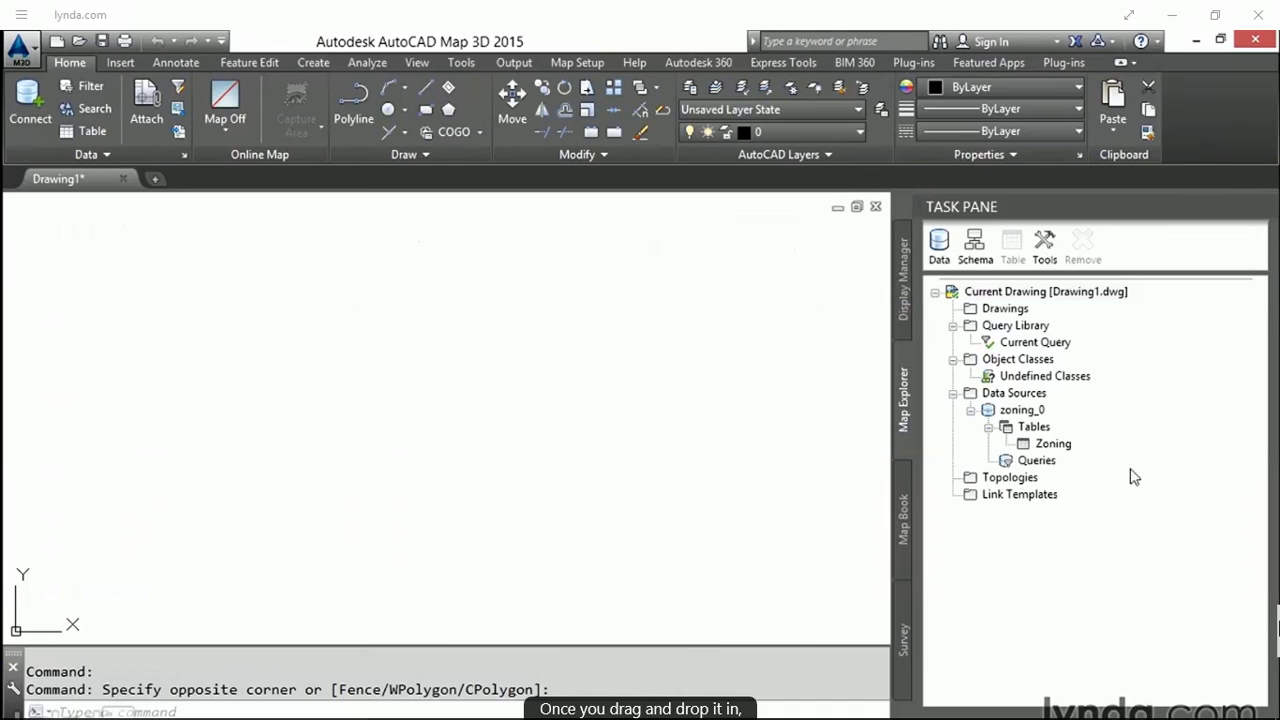
click(1026, 448)
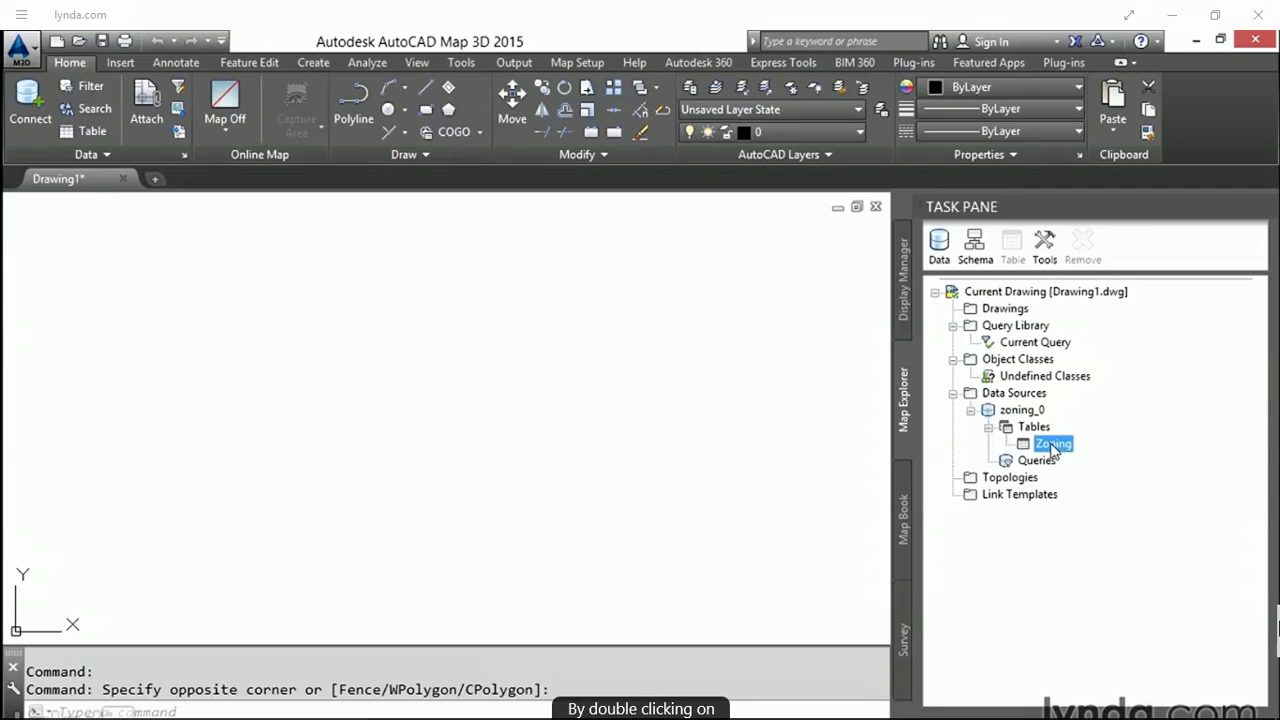
double_click(1052, 447)
drag(510, 182, 438, 178)
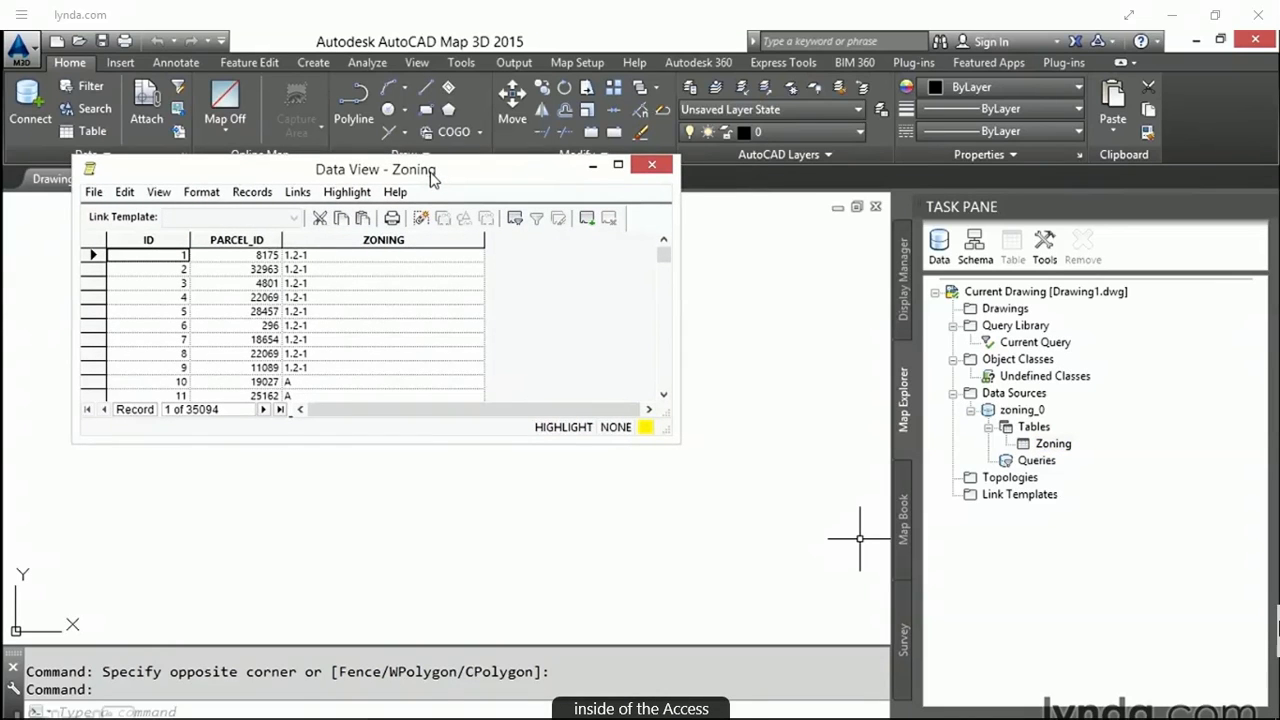
- Sort the Zoning table by ZONING in ascending and descending order, and by PARCEL_ID in descending order
double_click(368, 240)
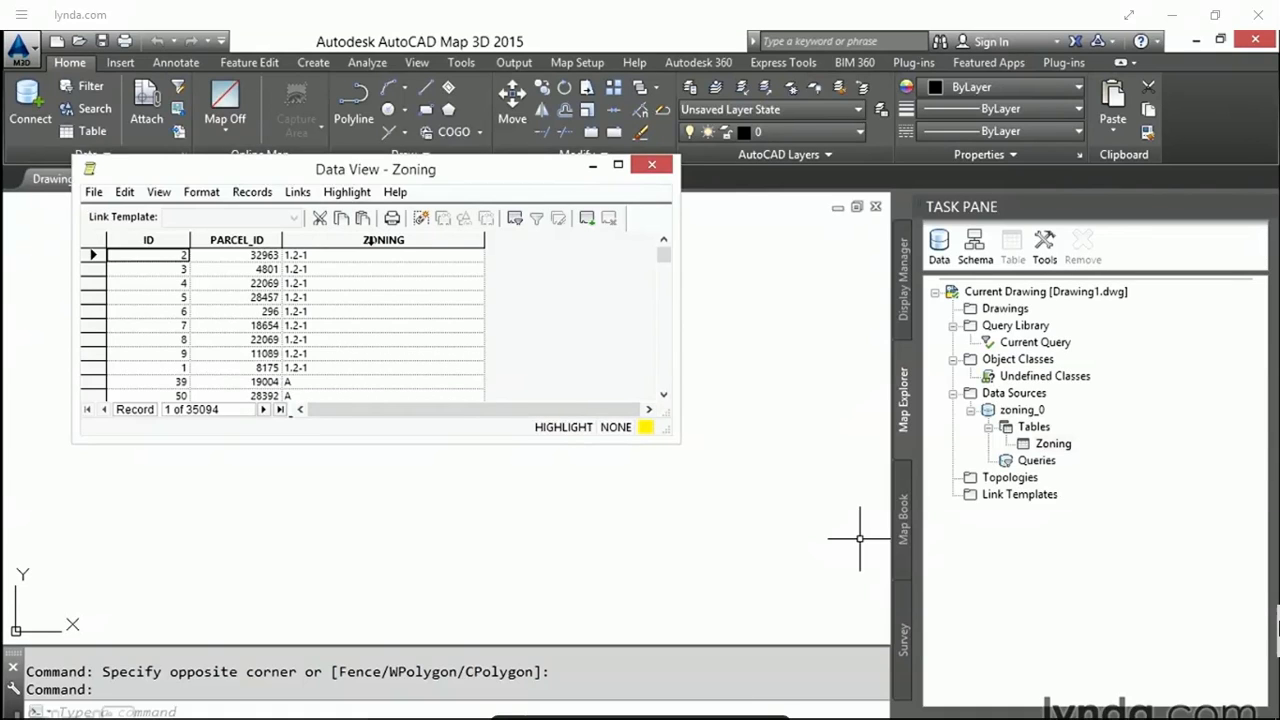
double_click(368, 240)
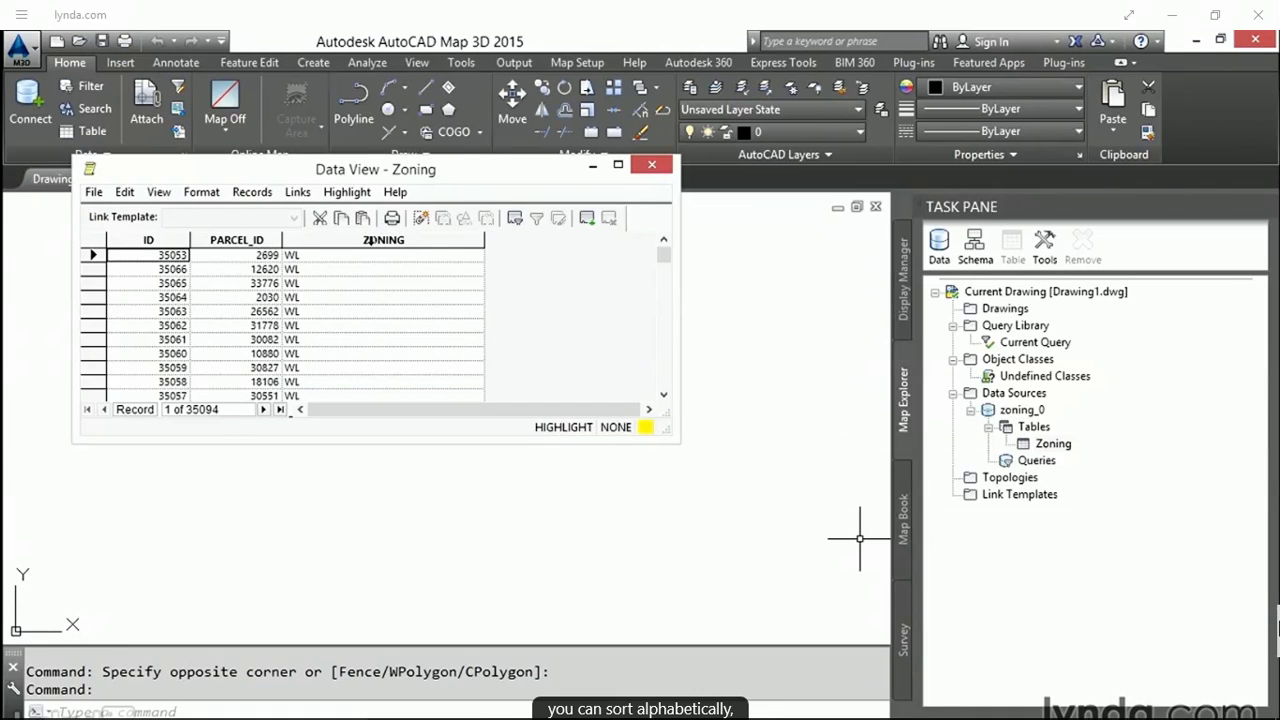
double_click(248, 240)
double_click(248, 240)
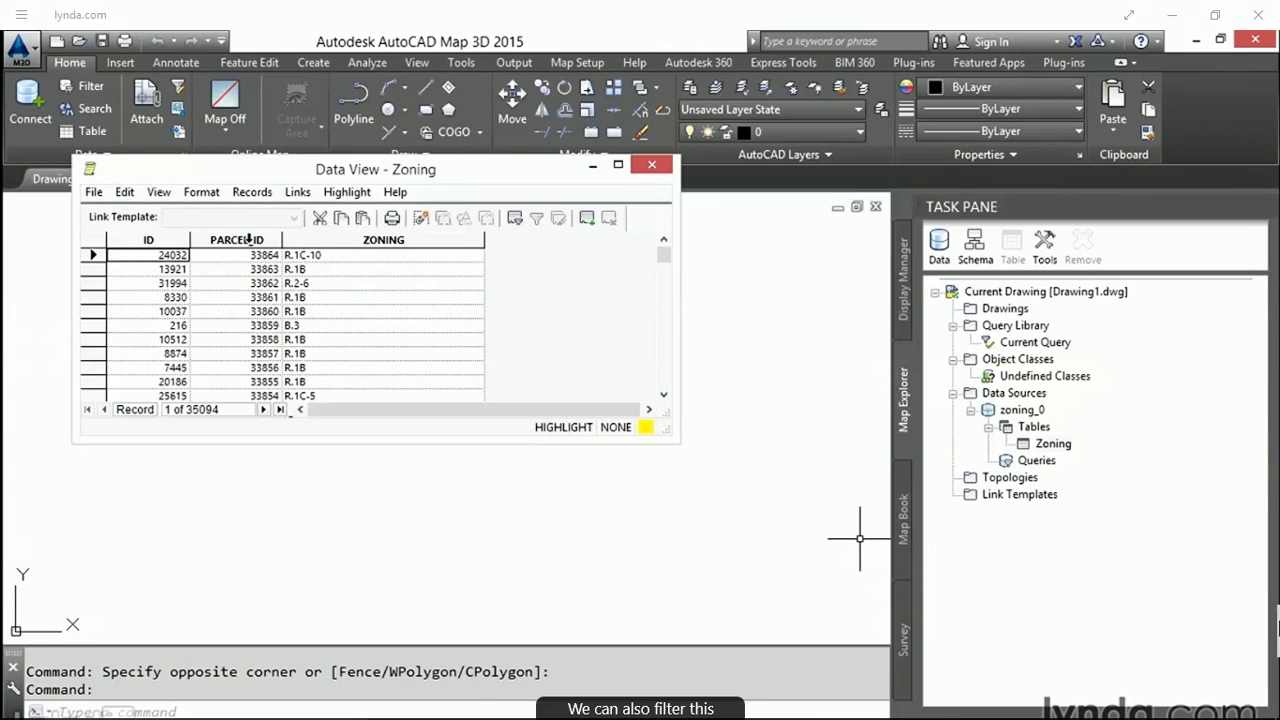
- Filter the Zoning table with the SQL condition ZONING = 'UR', picking UR from the column's values, and look through the filtered records
click(514, 220)
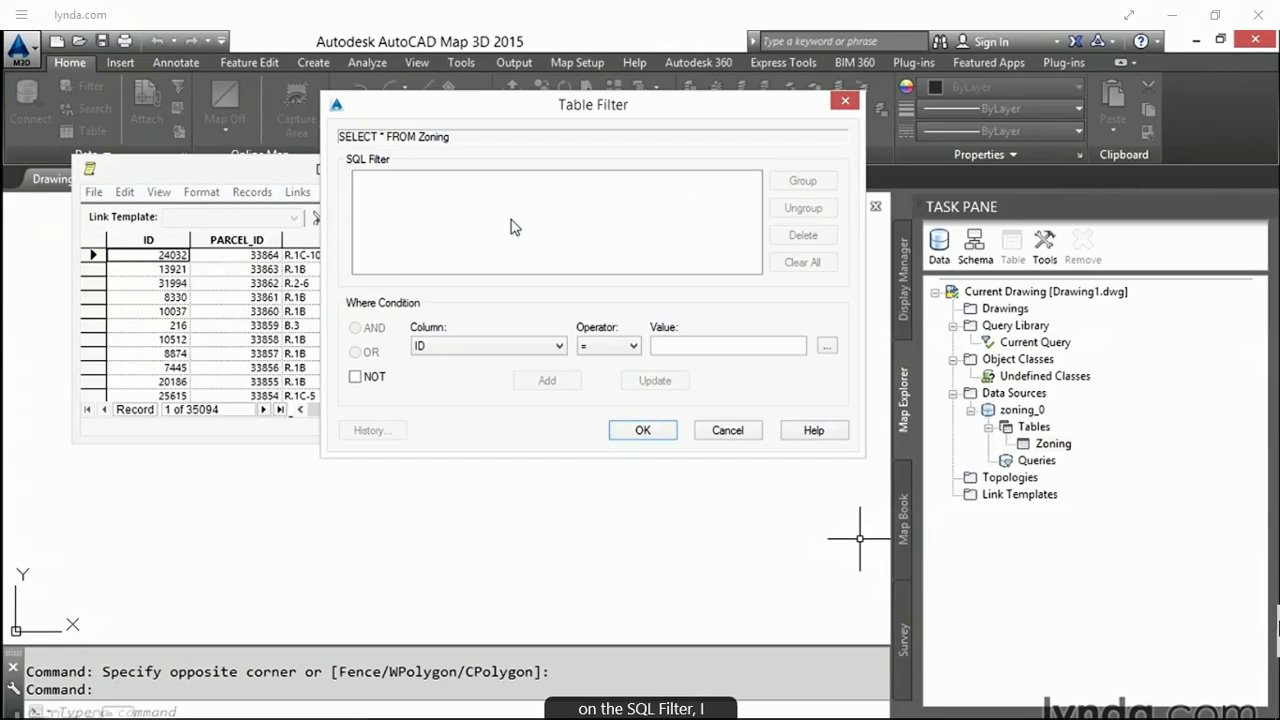
click(509, 346)
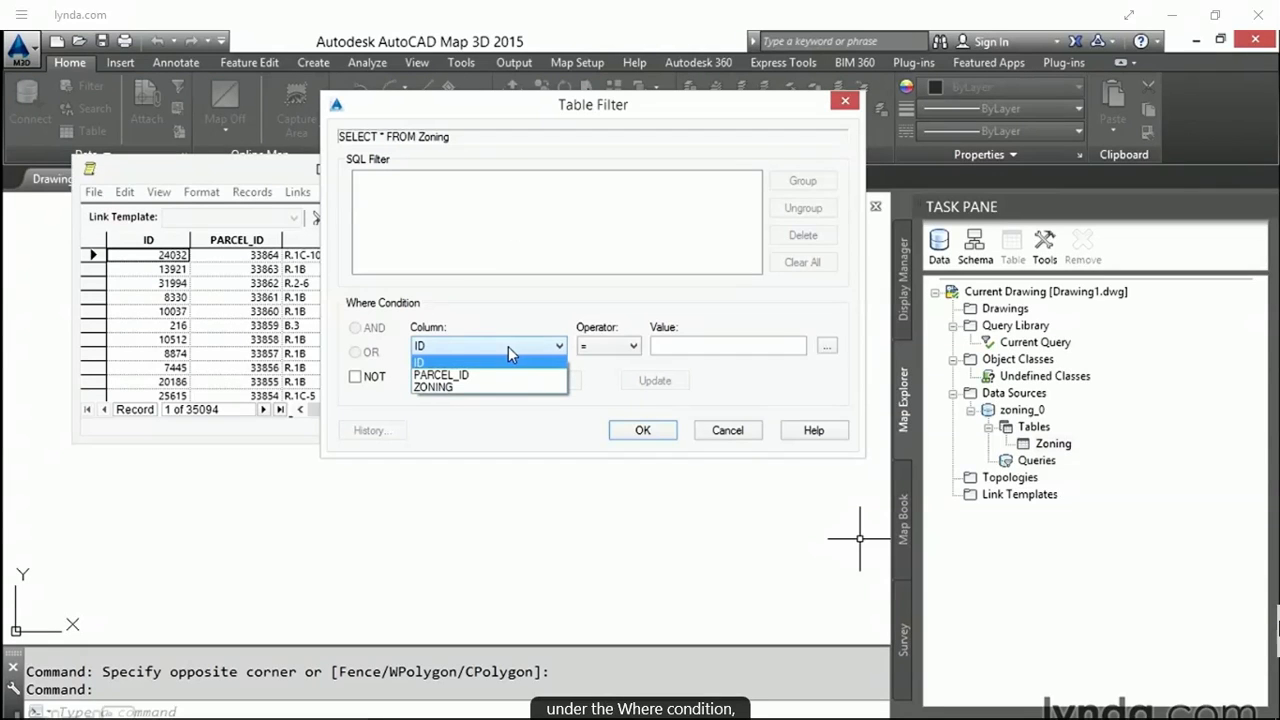
click(448, 387)
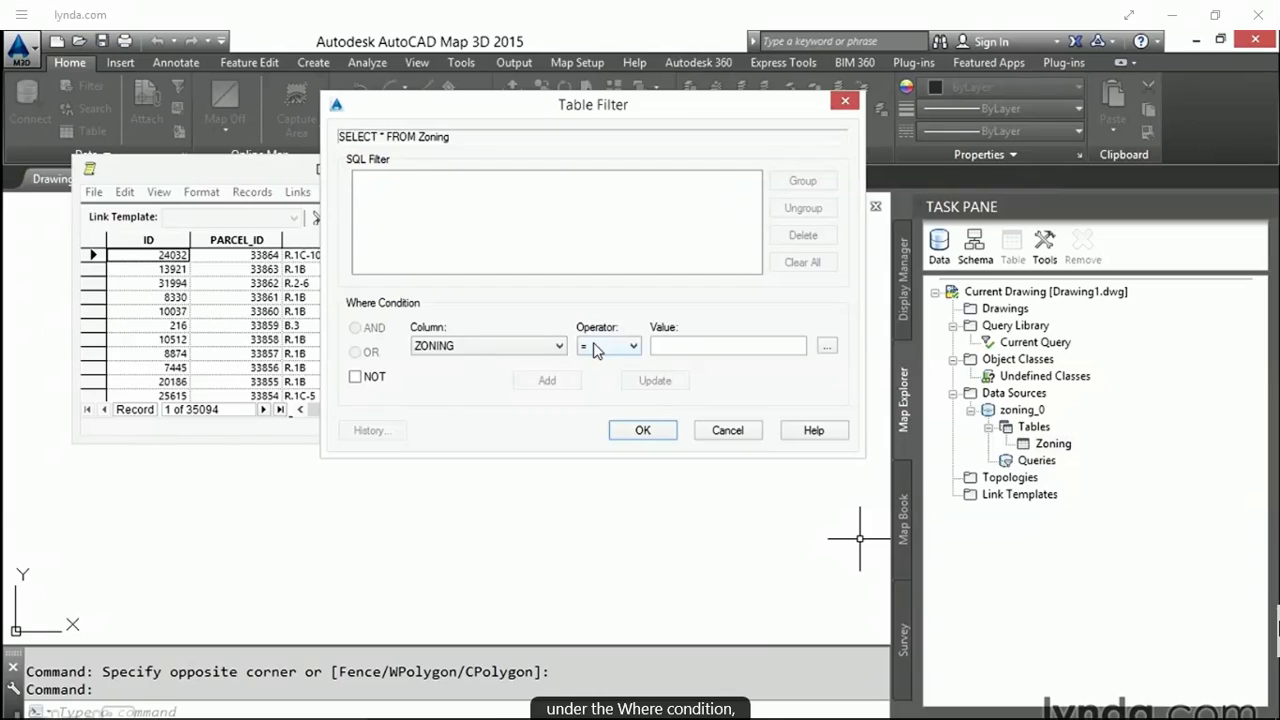
click(665, 347)
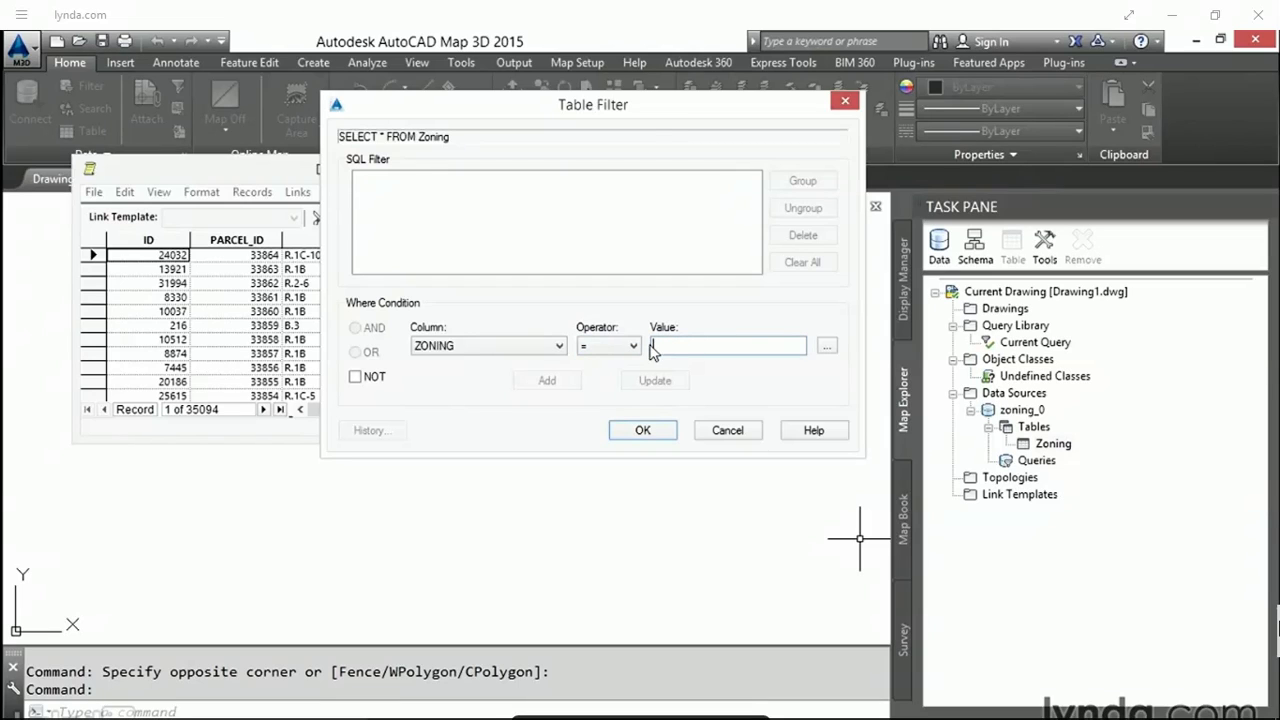
click(829, 352)
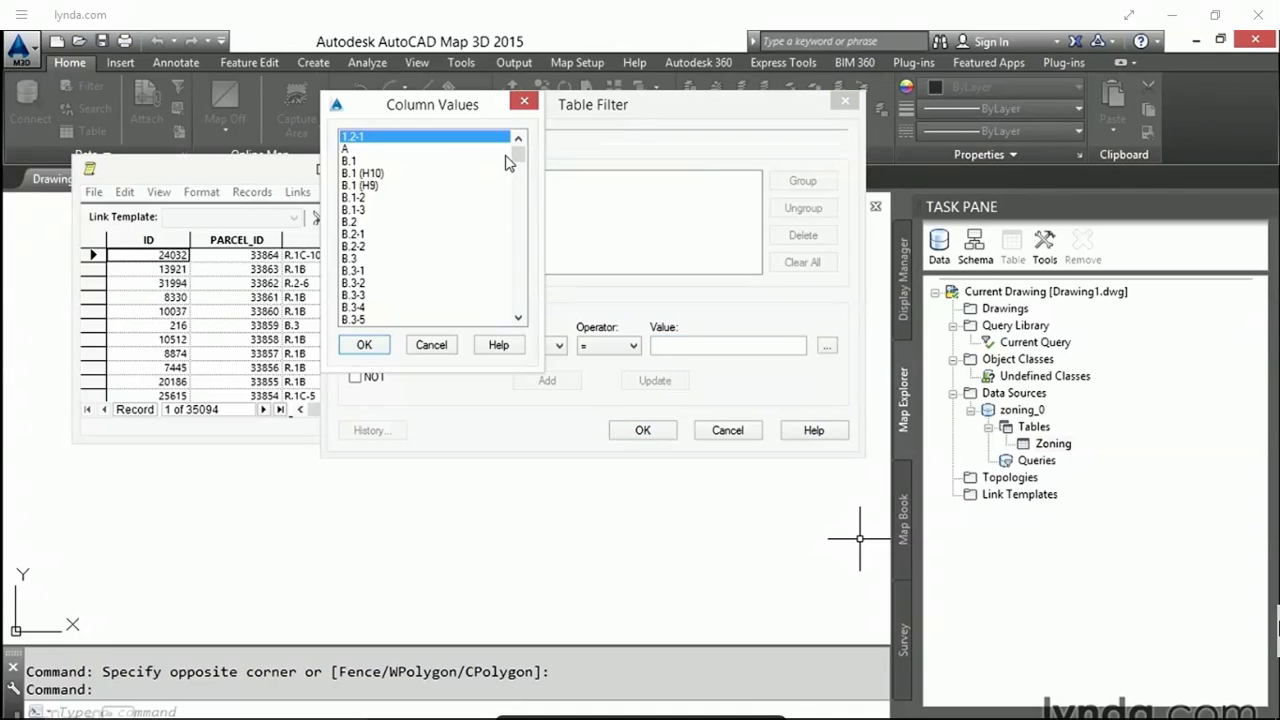
drag(519, 157, 519, 320)
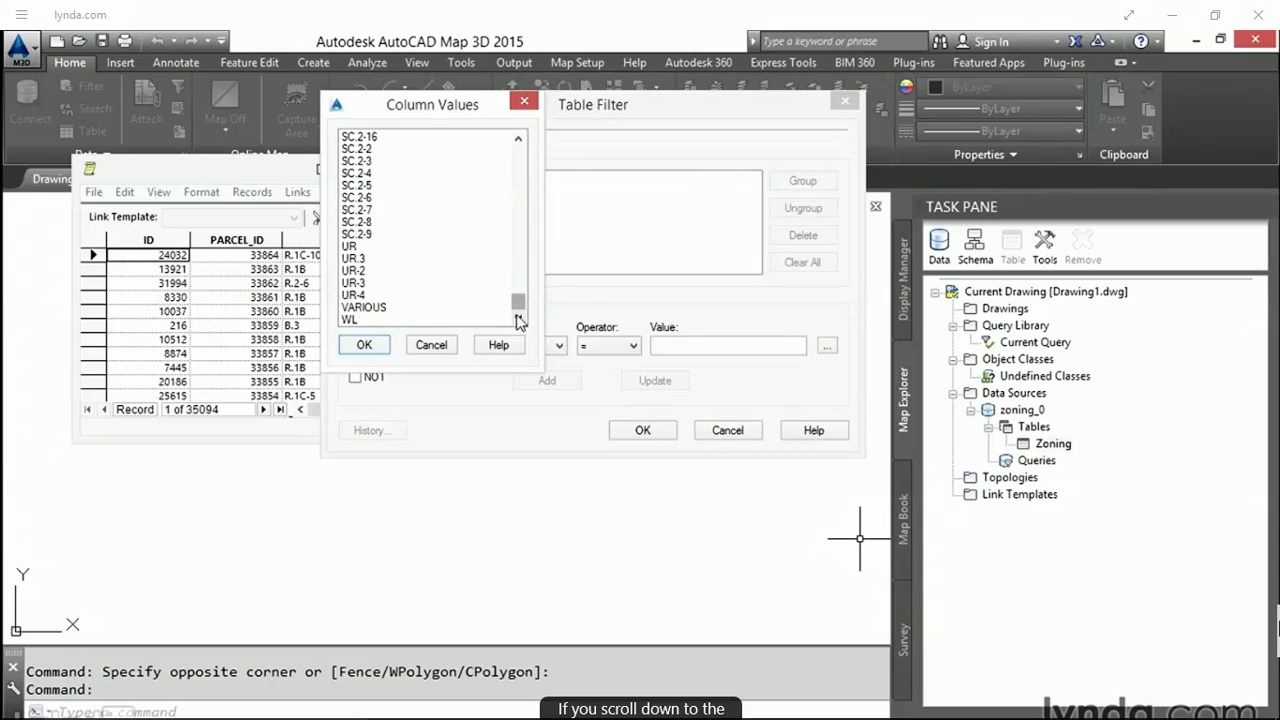
click(348, 247)
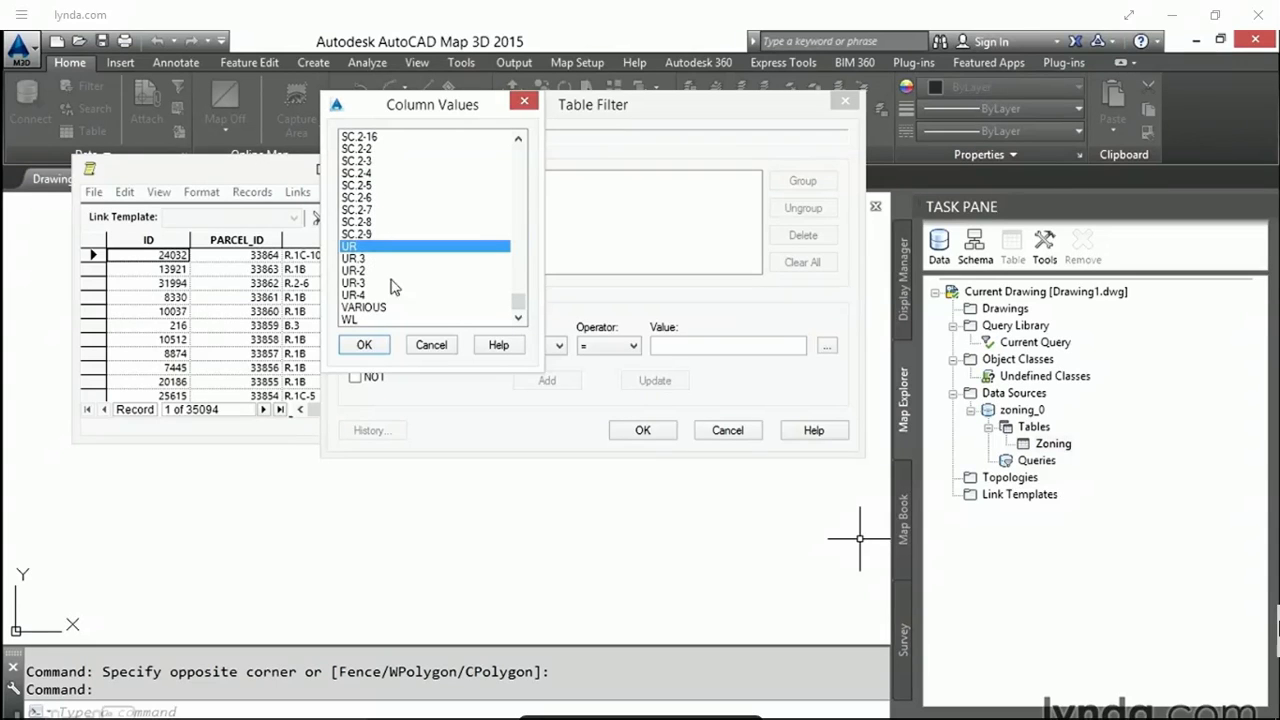
click(364, 345)
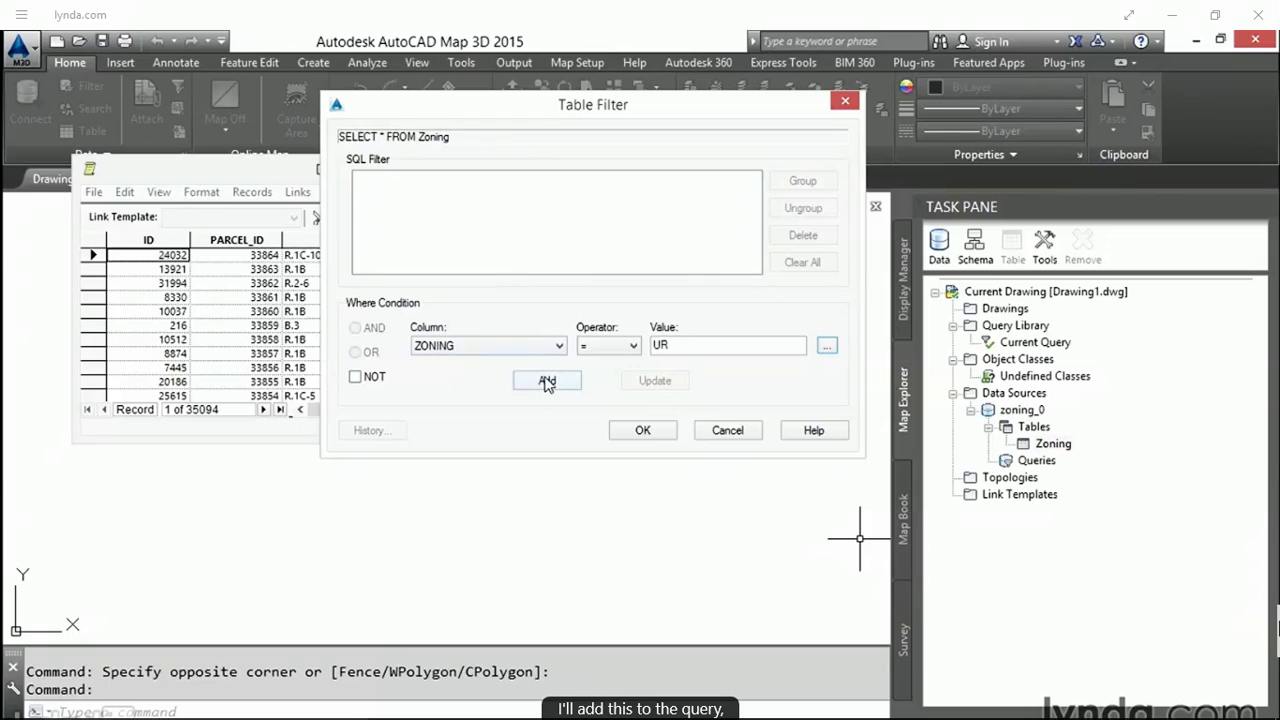
click(547, 381)
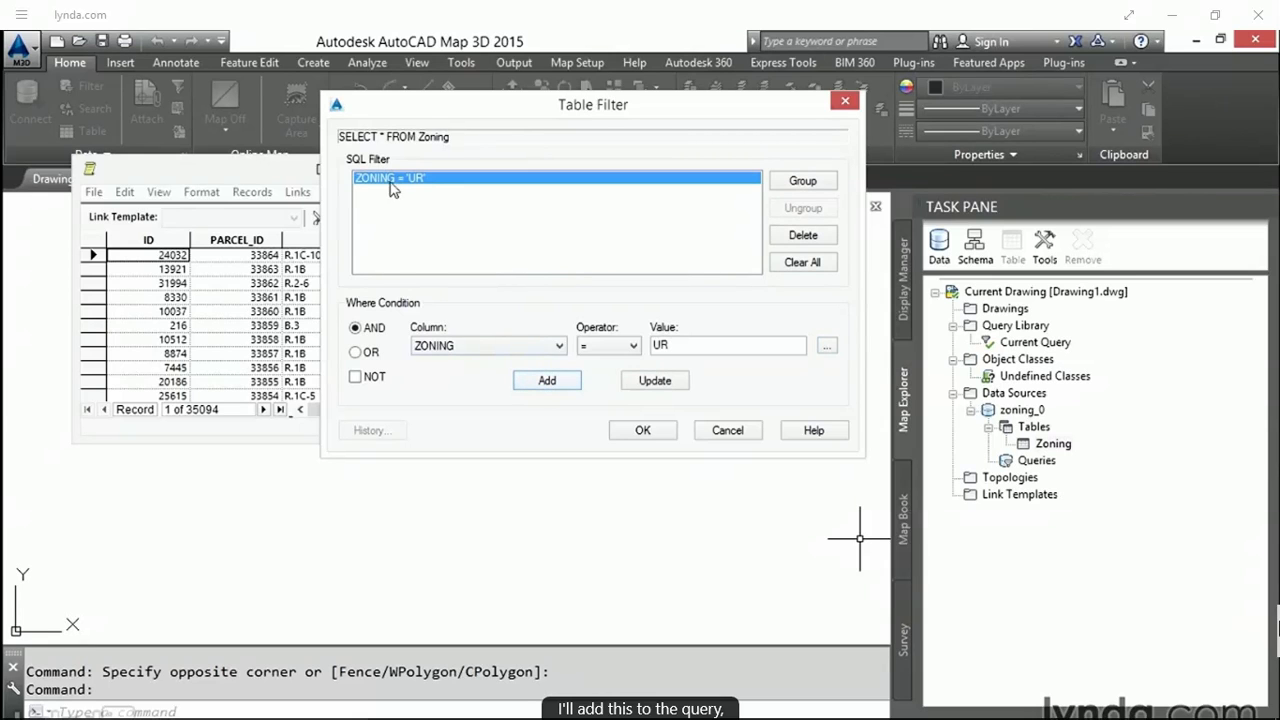
click(643, 431)
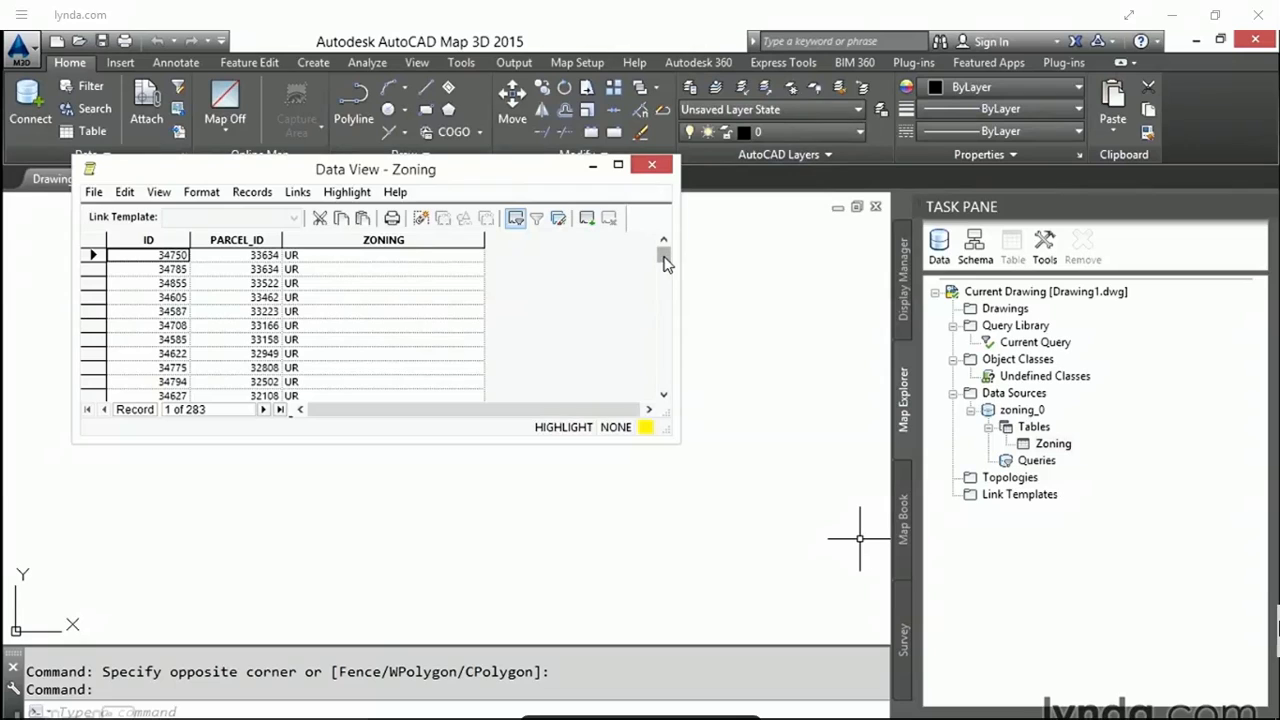
mouse_move(663, 256)
mouse_down()
mouse_move(667, 390)
mouse_move(653, 241)
mouse_up()
- Replace the Zoning table's existing SQL filter with the condition ZONING LIKE 'R.%' and apply it
click(515, 220)
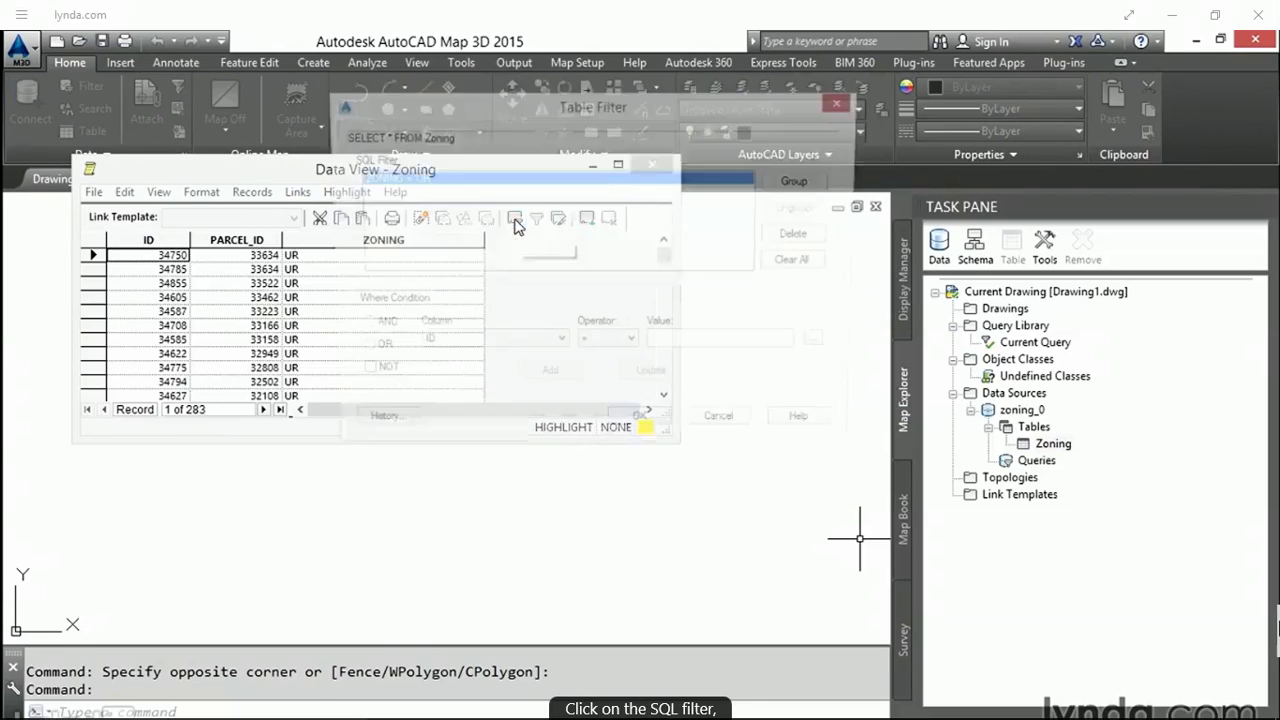
click(802, 235)
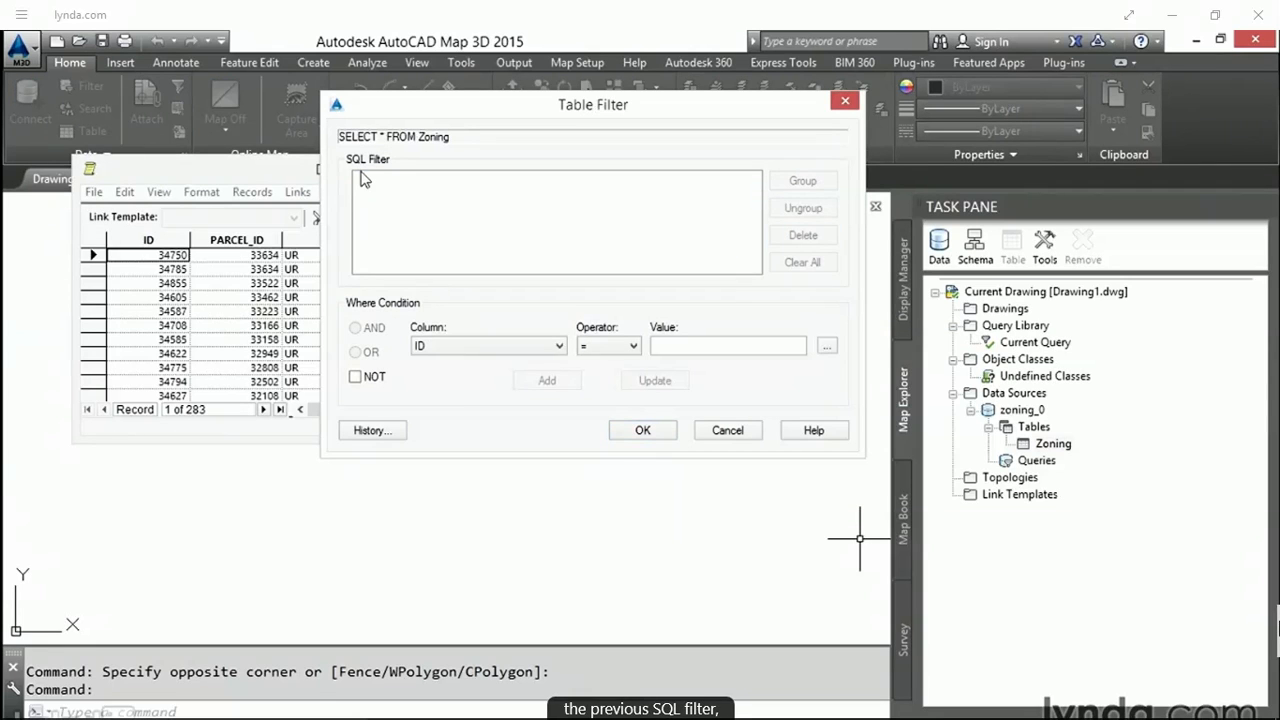
click(500, 348)
click(477, 387)
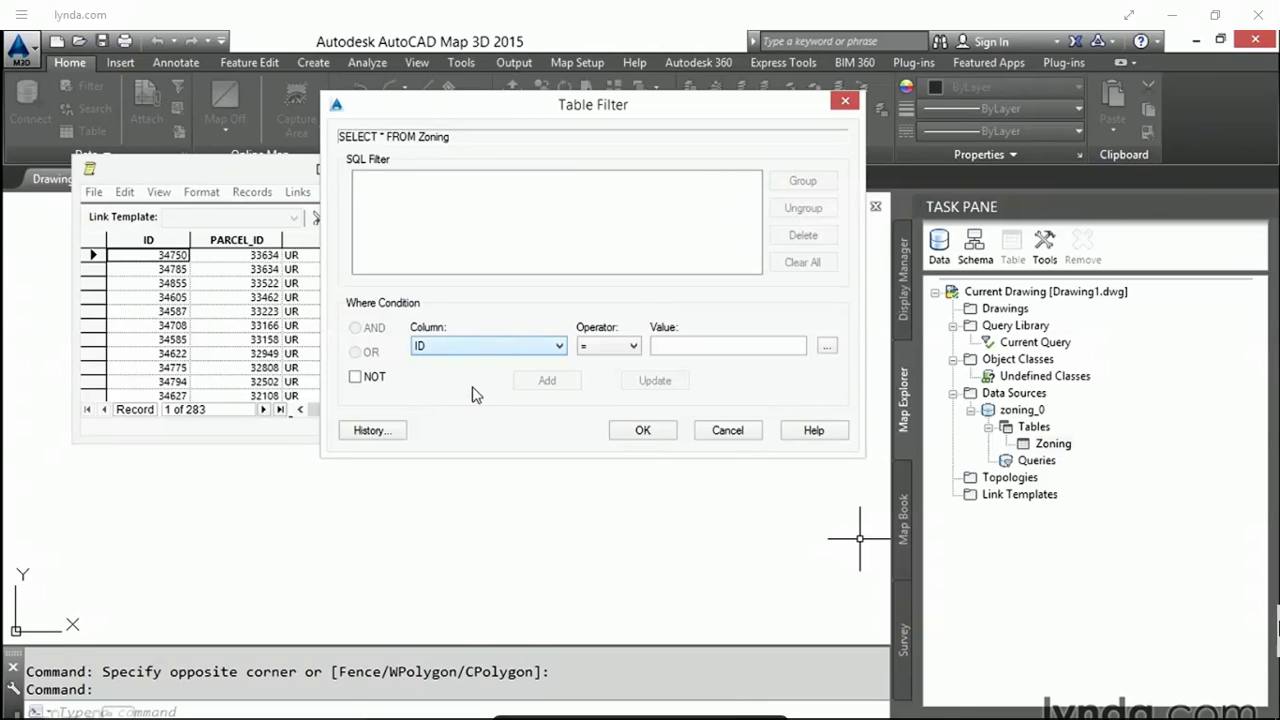
click(616, 350)
click(605, 459)
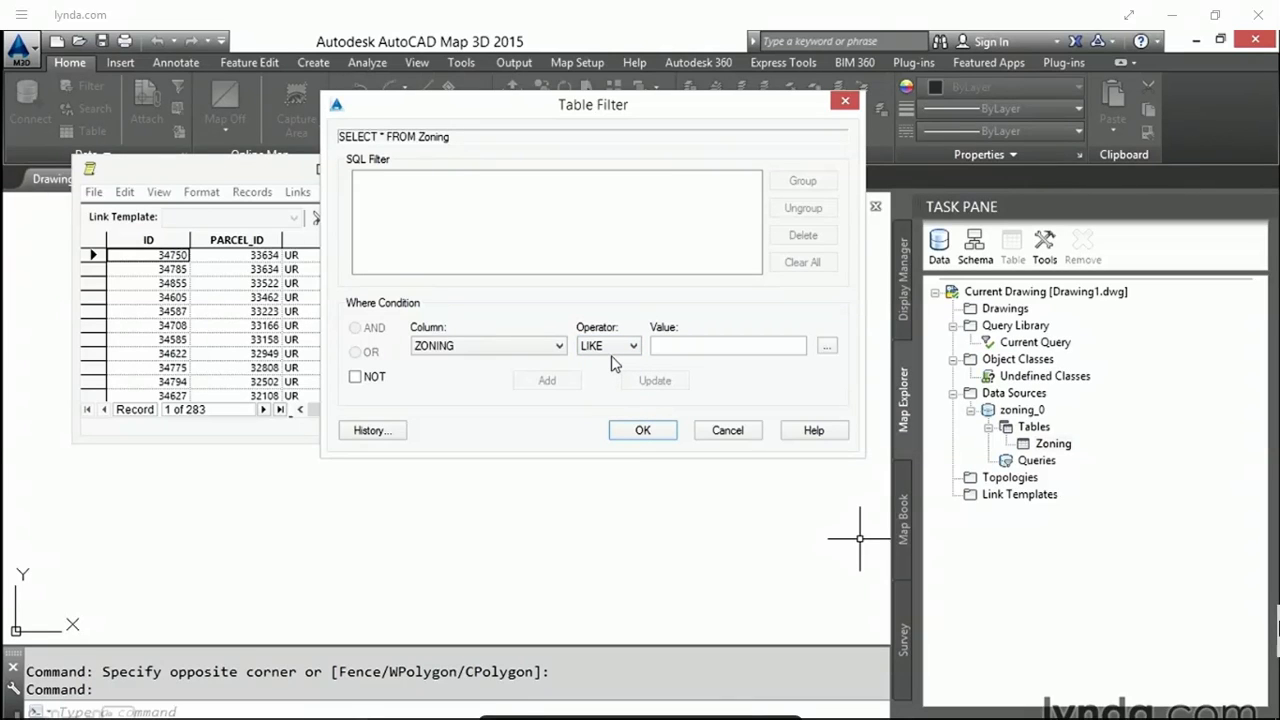
click(672, 346)
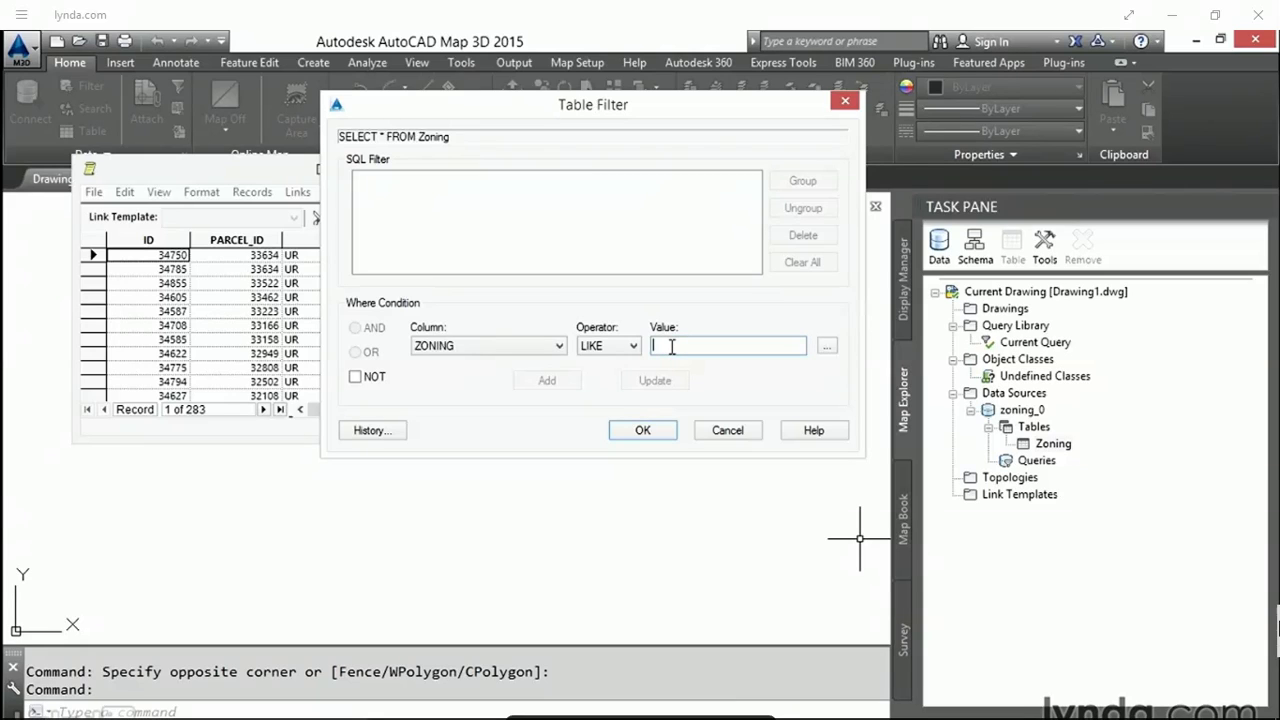
text(R)
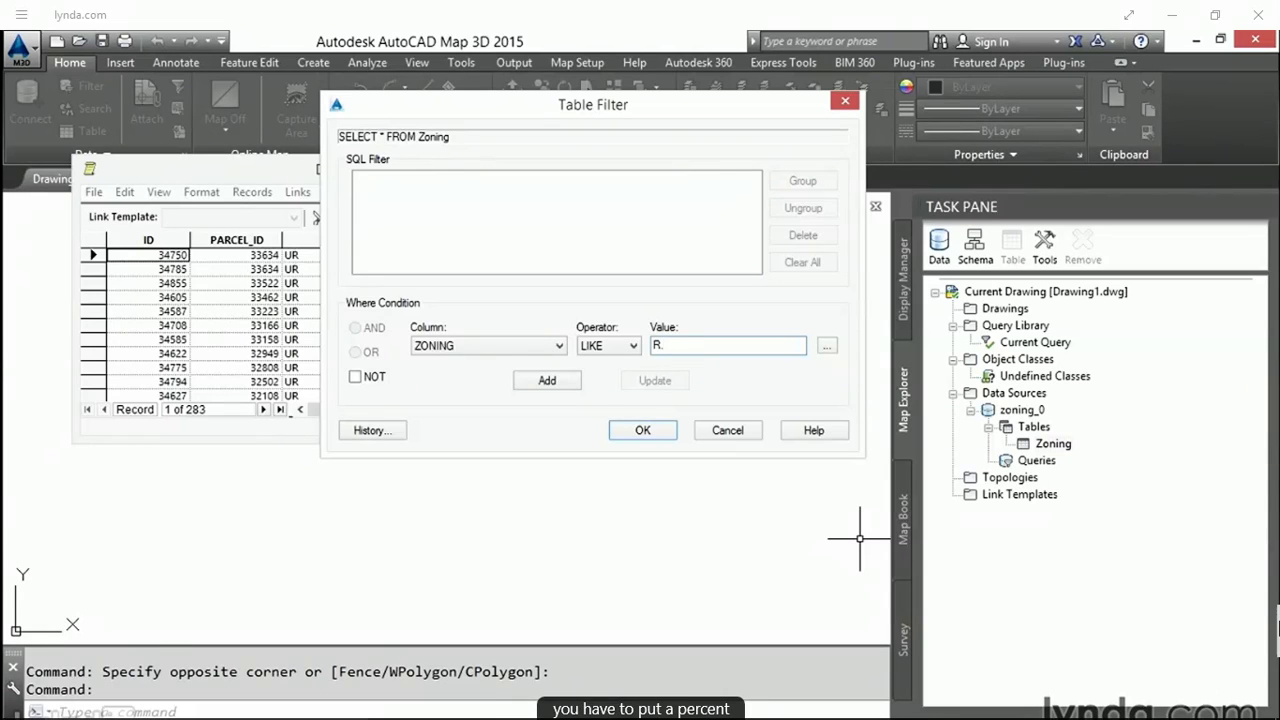
text(.%)
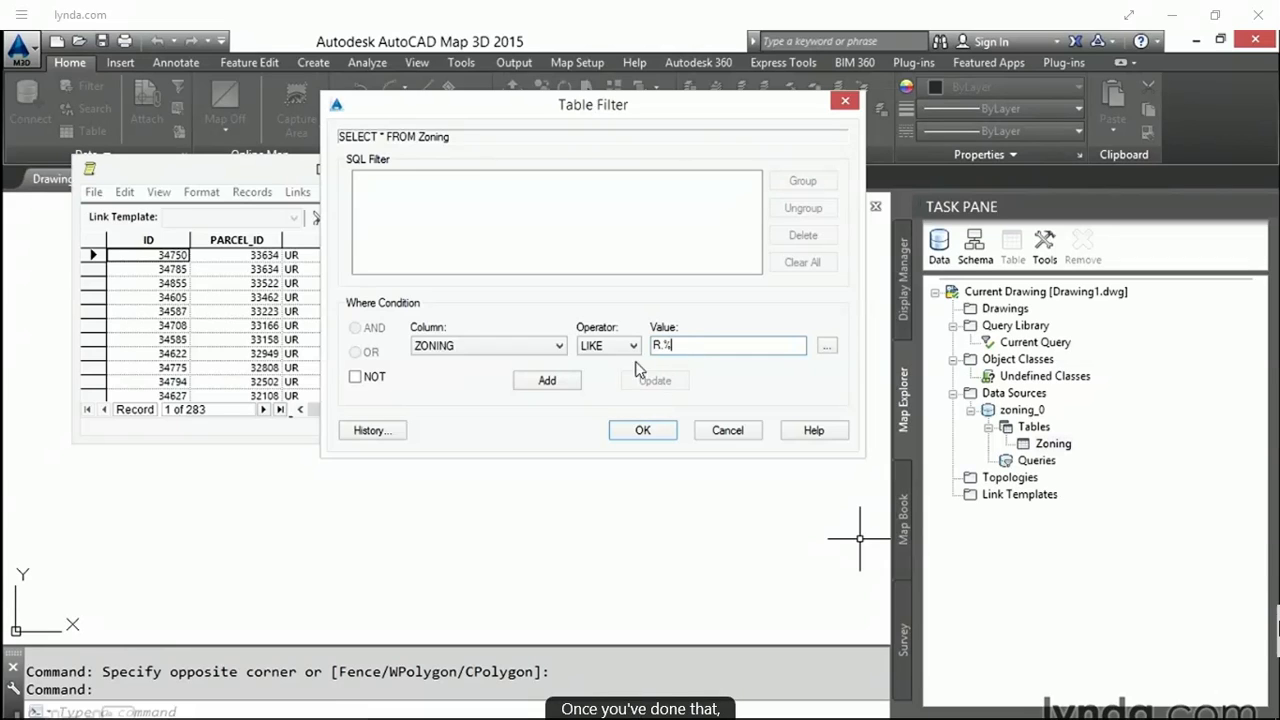
click(545, 385)
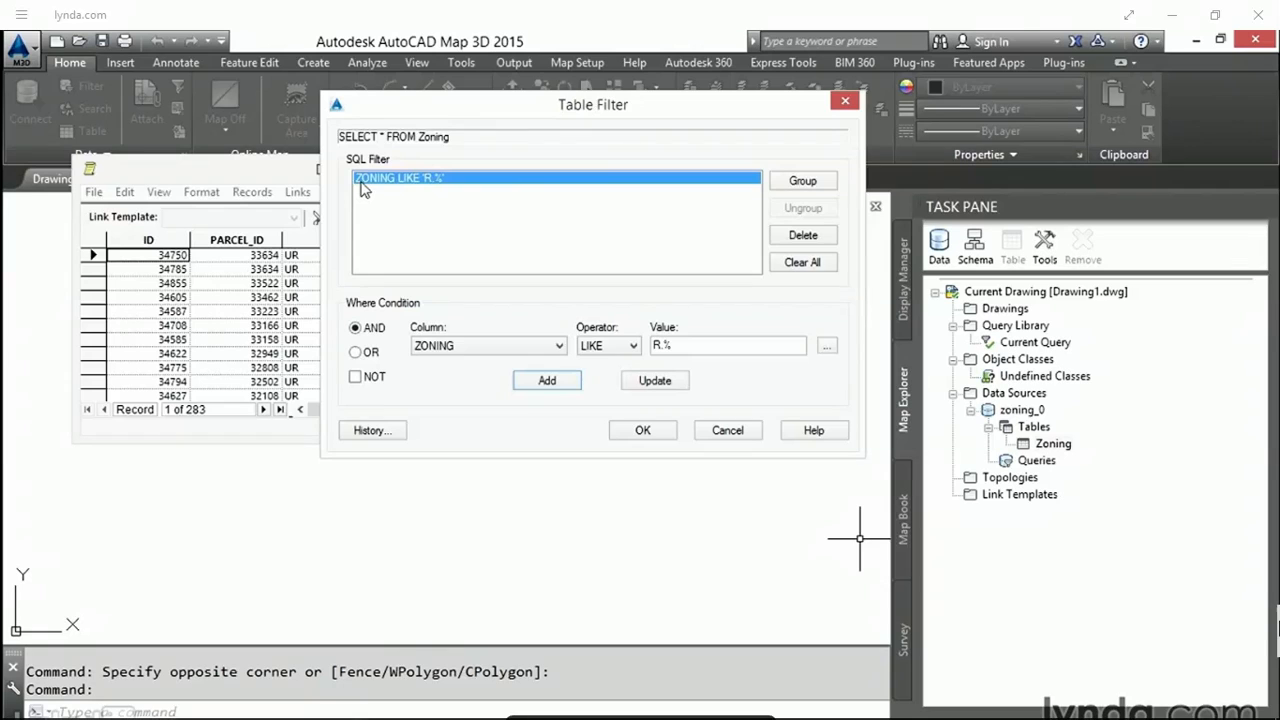
click(645, 432)
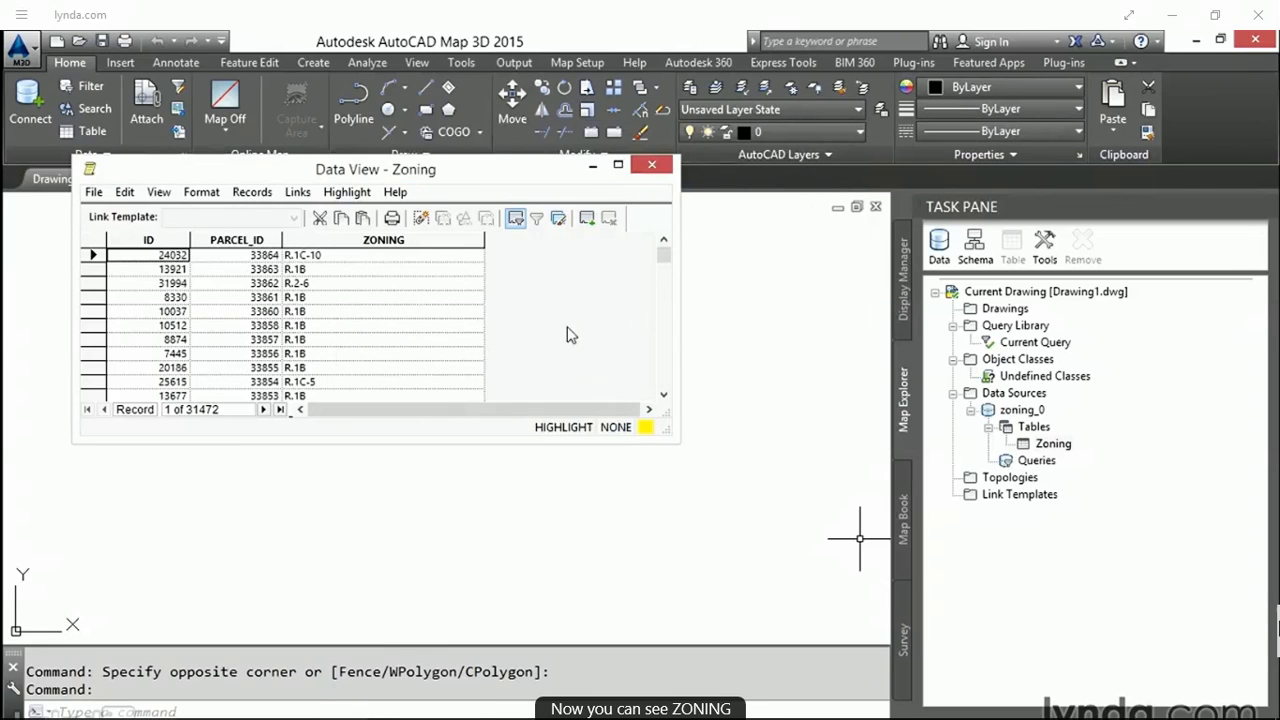
- Sort the filtered Zoning records by ZONING in ascending order and look through them
double_click(369, 240)
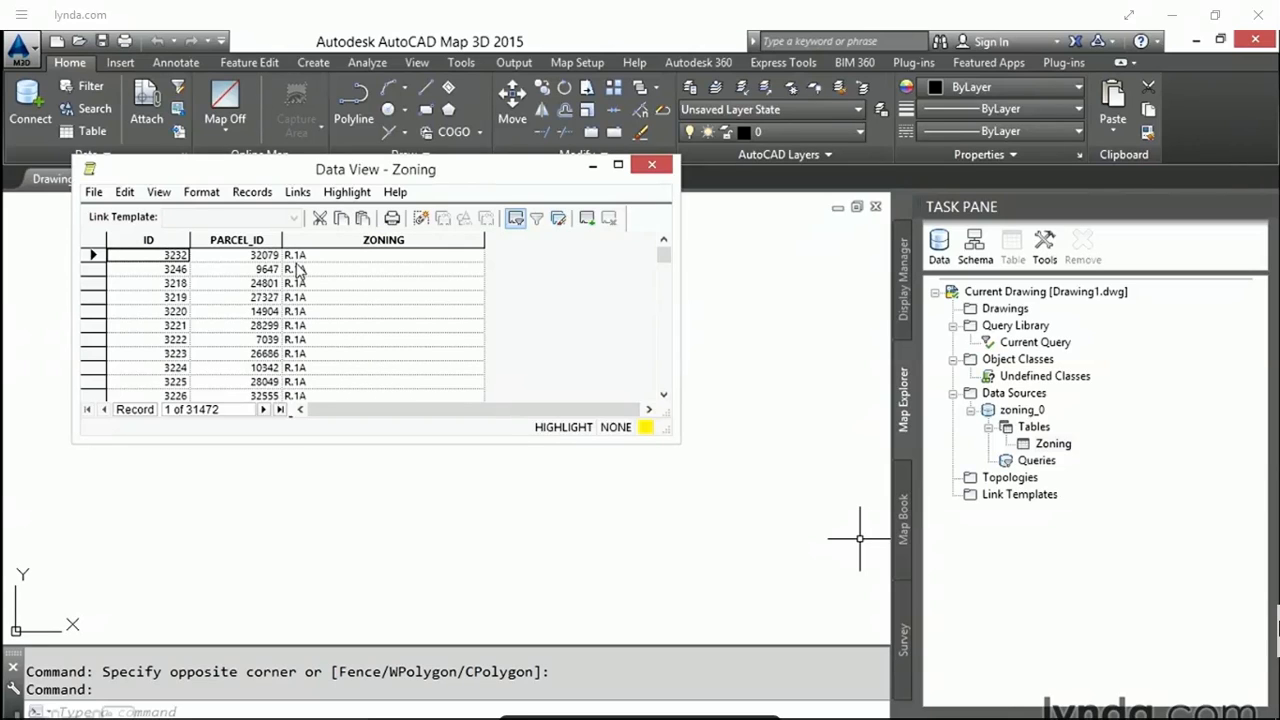
drag(665, 258, 660, 385)
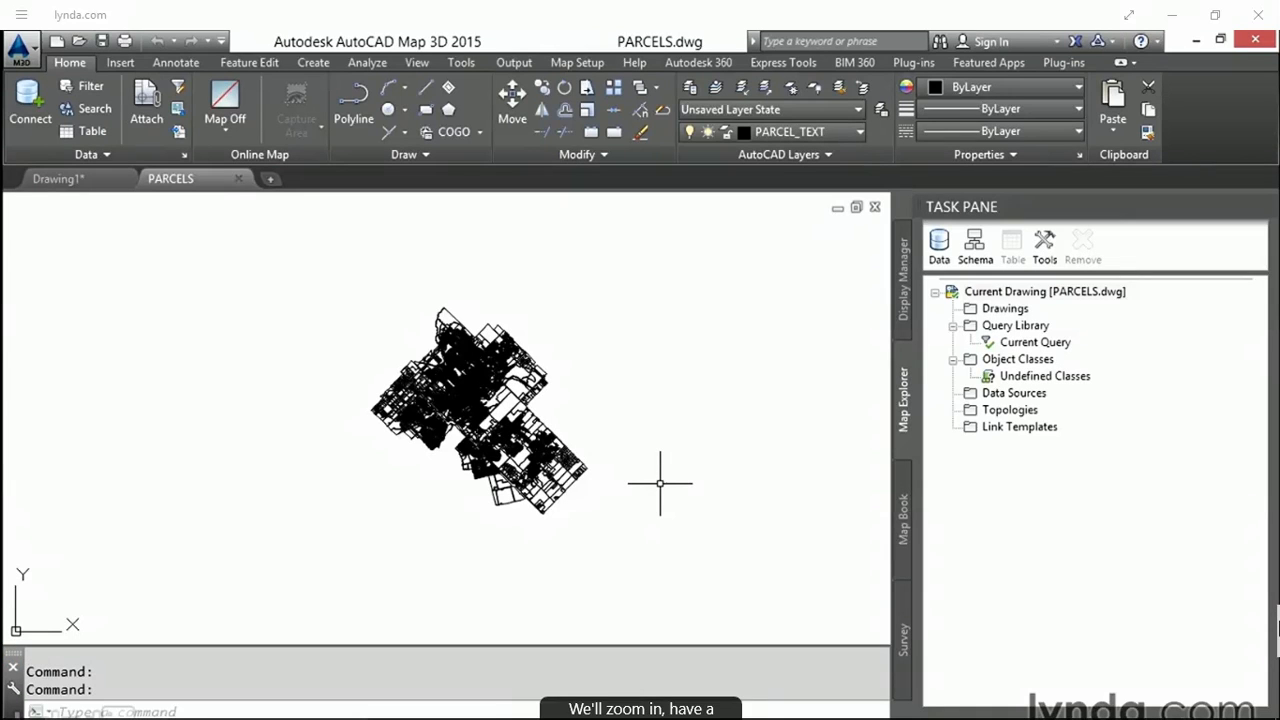
- Examine the parcel polyline around label 12875 in PARCELS.dwg, checking its area, length and closed setting in its properties
scroll(537, 460, up, 5)
scroll(537, 457, up, 8)
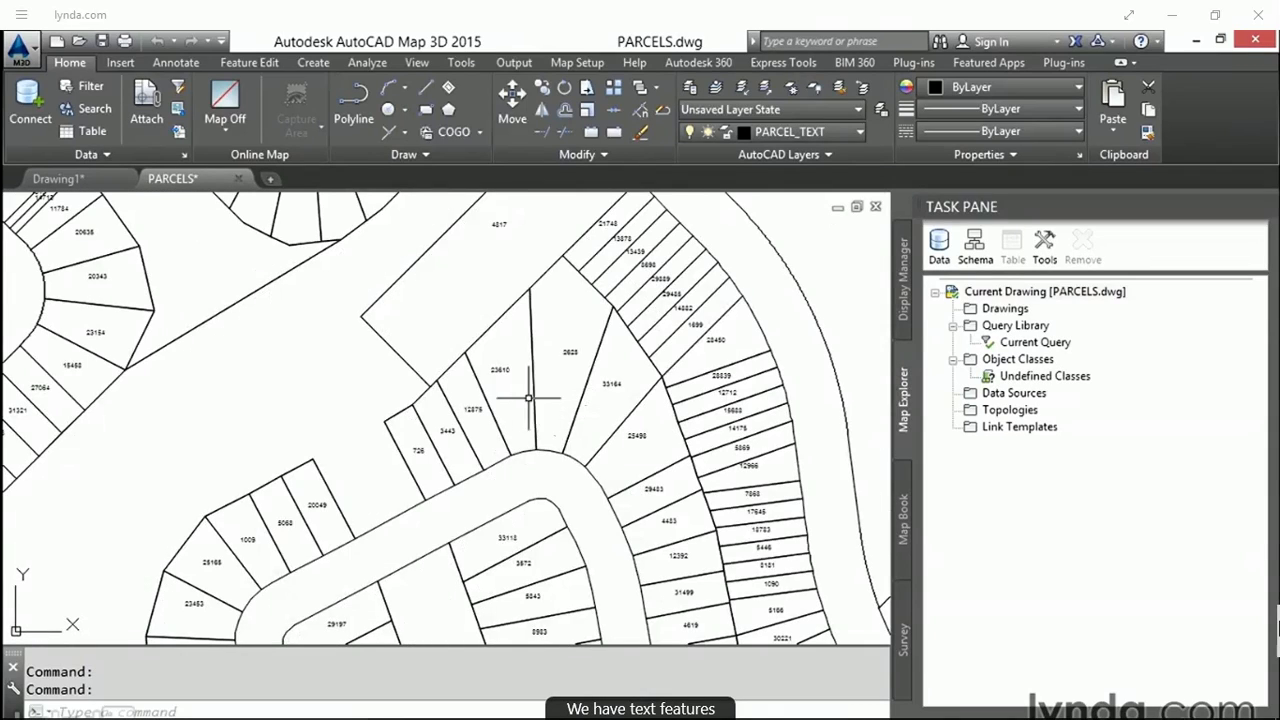
scroll(478, 405, up, 4)
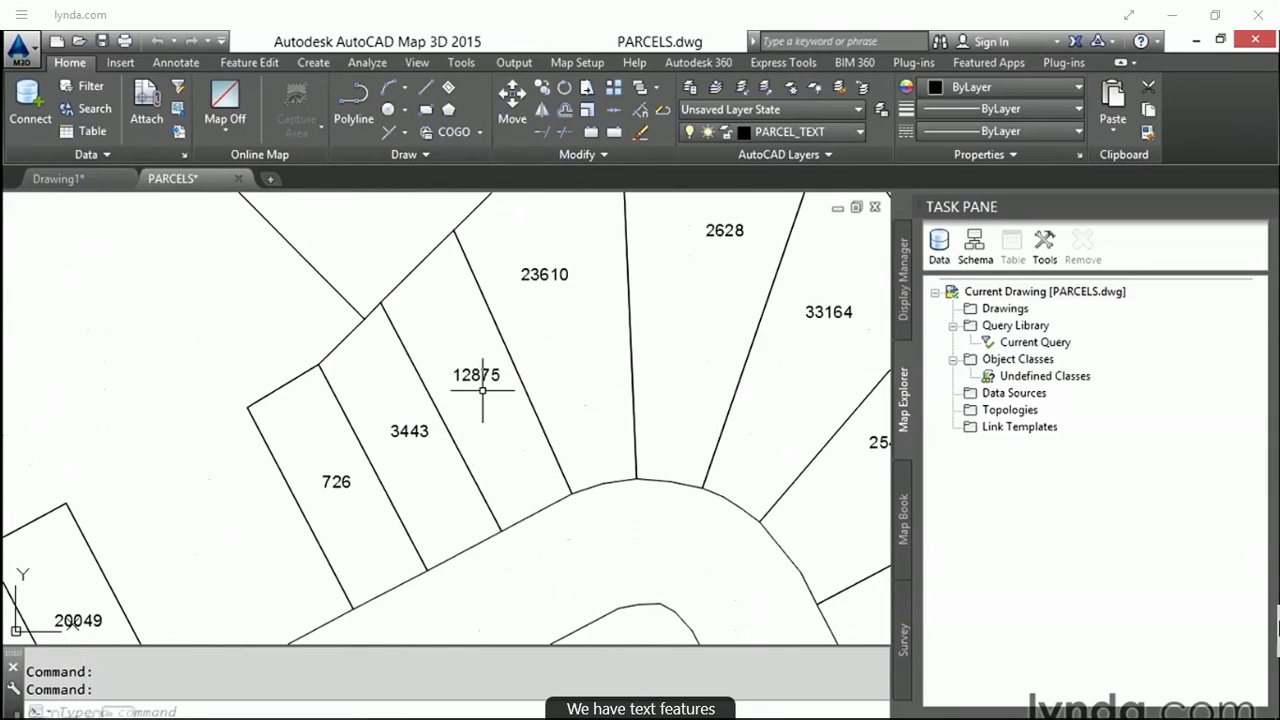
click(412, 273)
key(Escape)
click(528, 515)
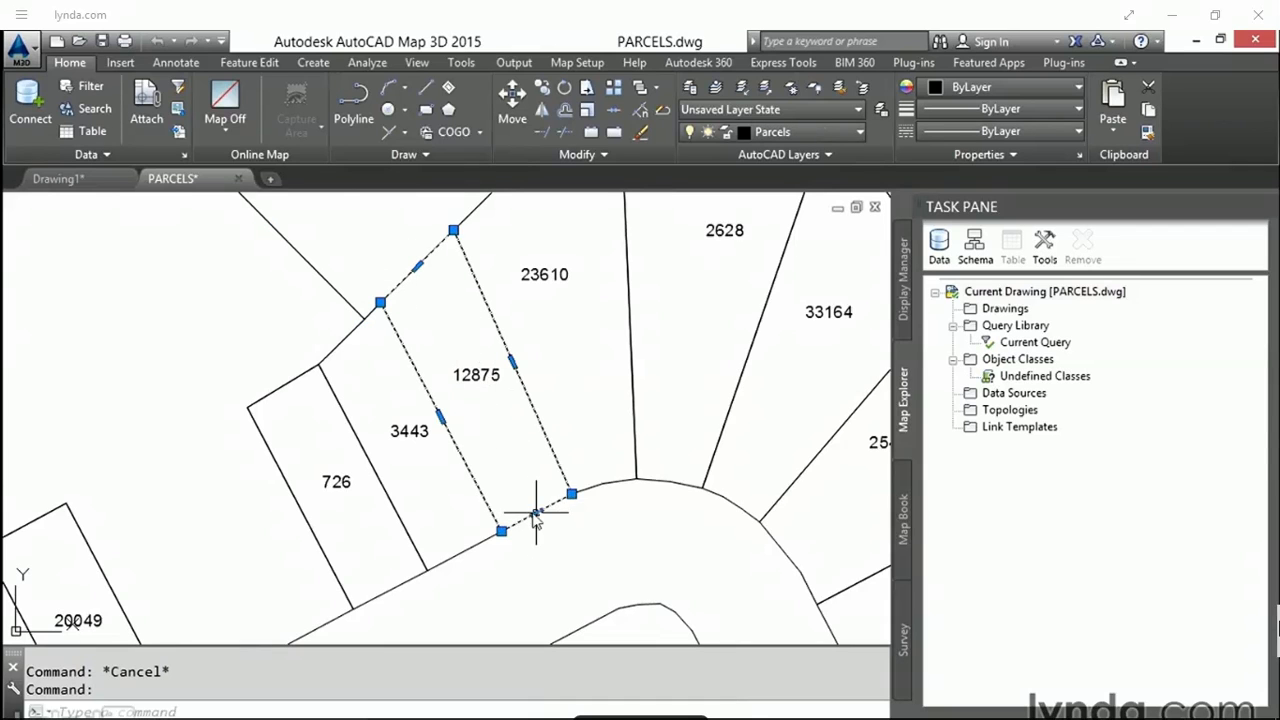
right_click(552, 500)
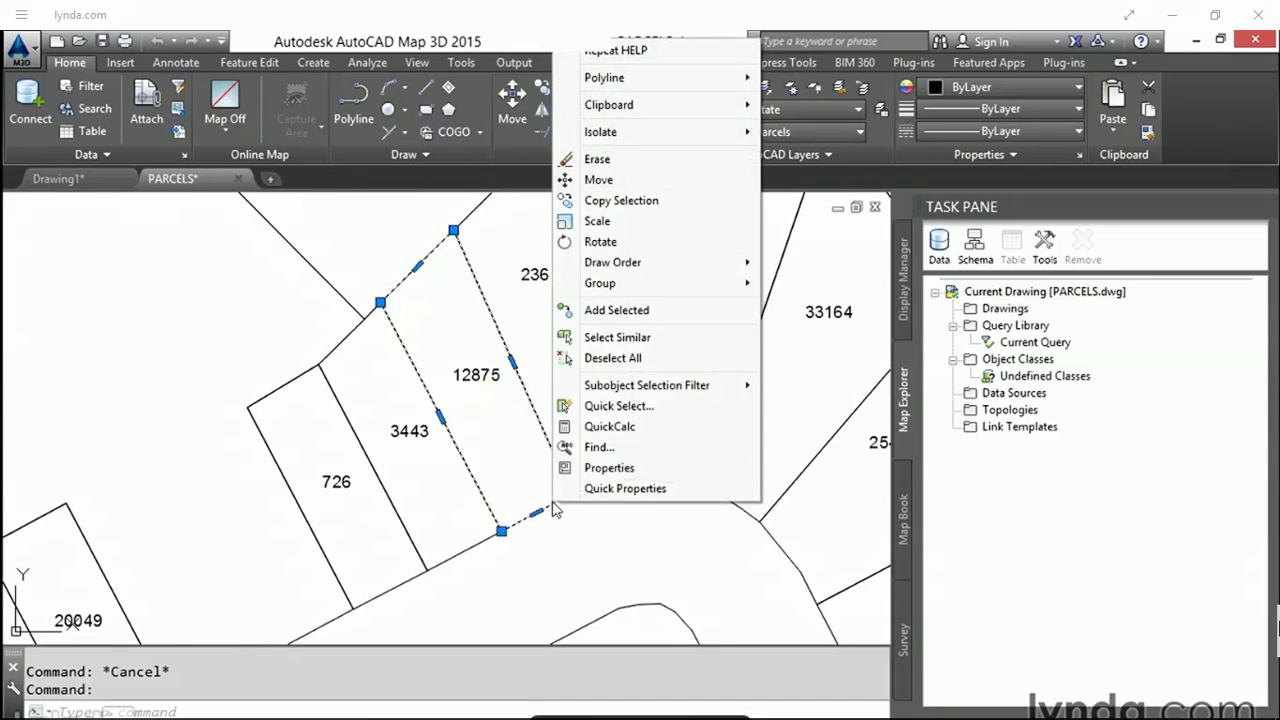
click(586, 466)
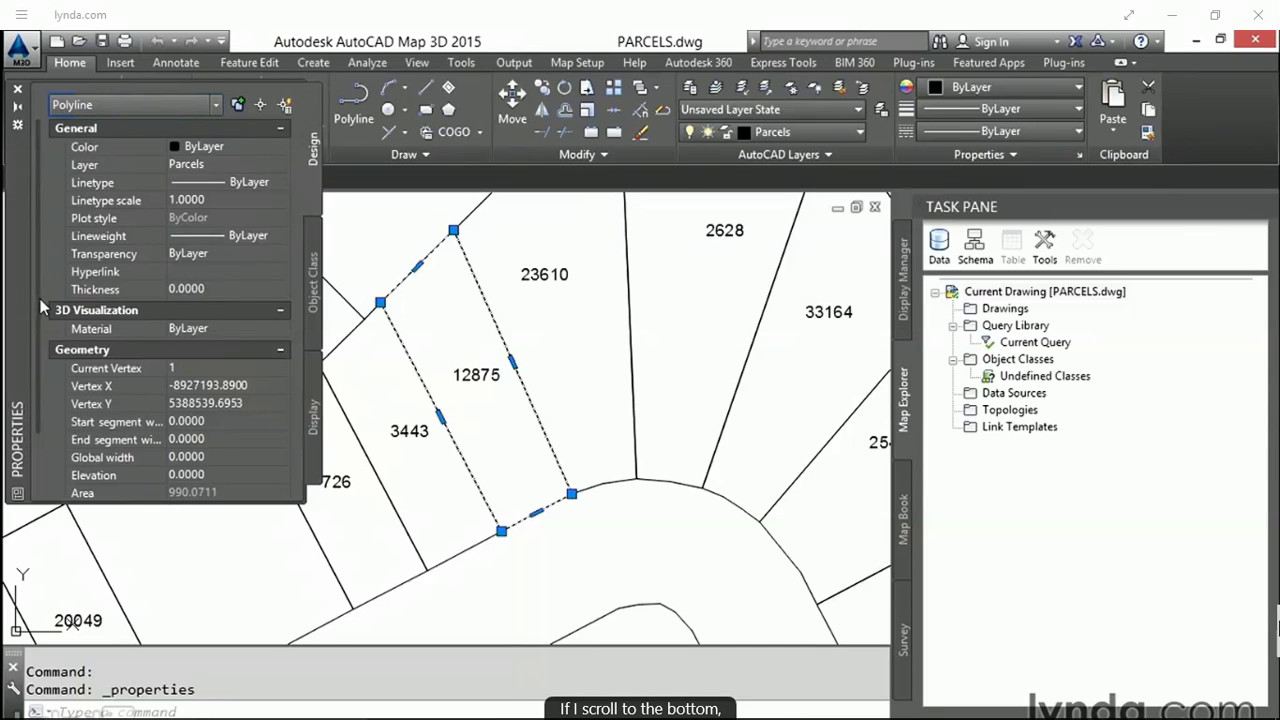
scroll(43, 325, down, 3)
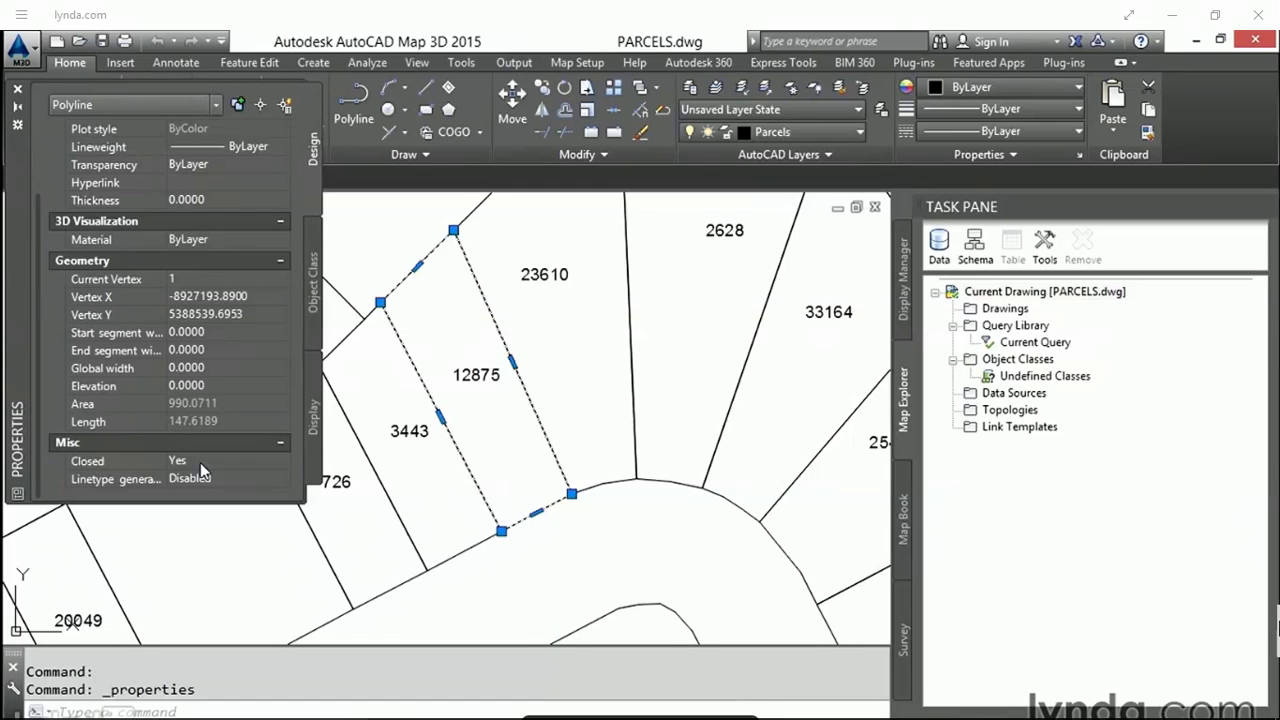
key(Escape)
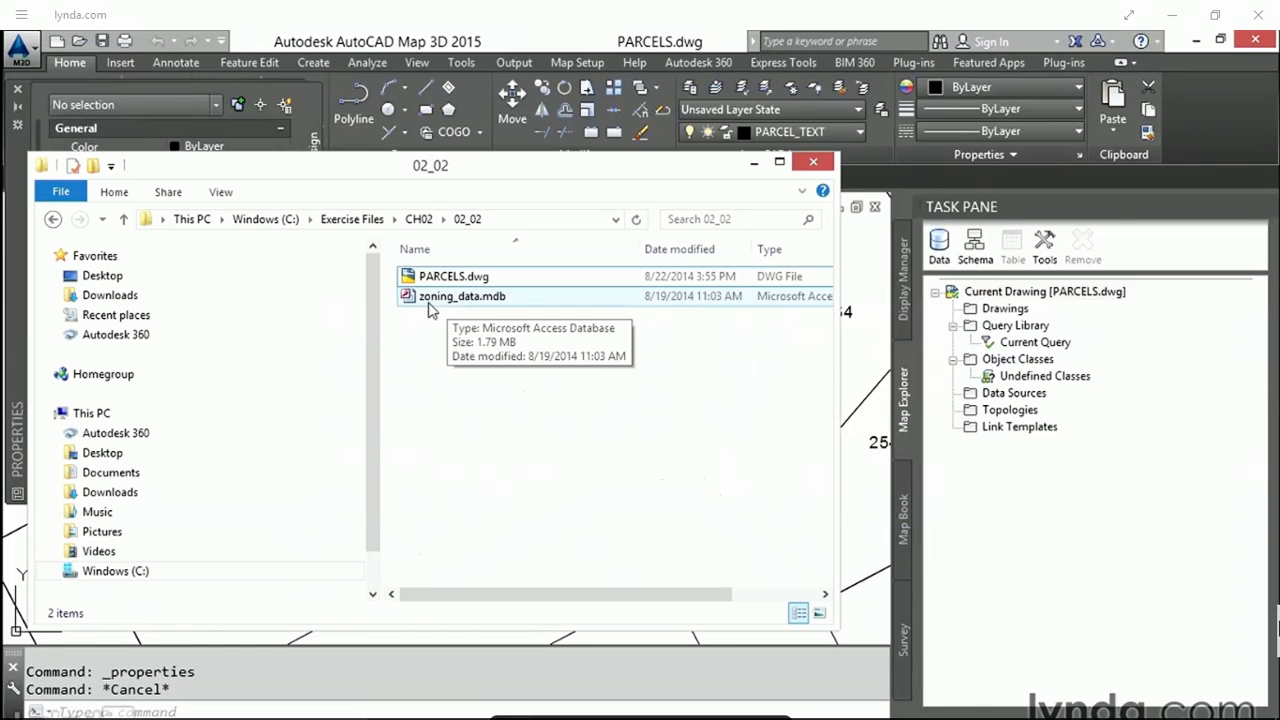
- Attach zoning_data.mdb from the 02_02 folder to PARCELS.dwg as a data source and select its Zoning table
drag(430, 308, 1045, 500)
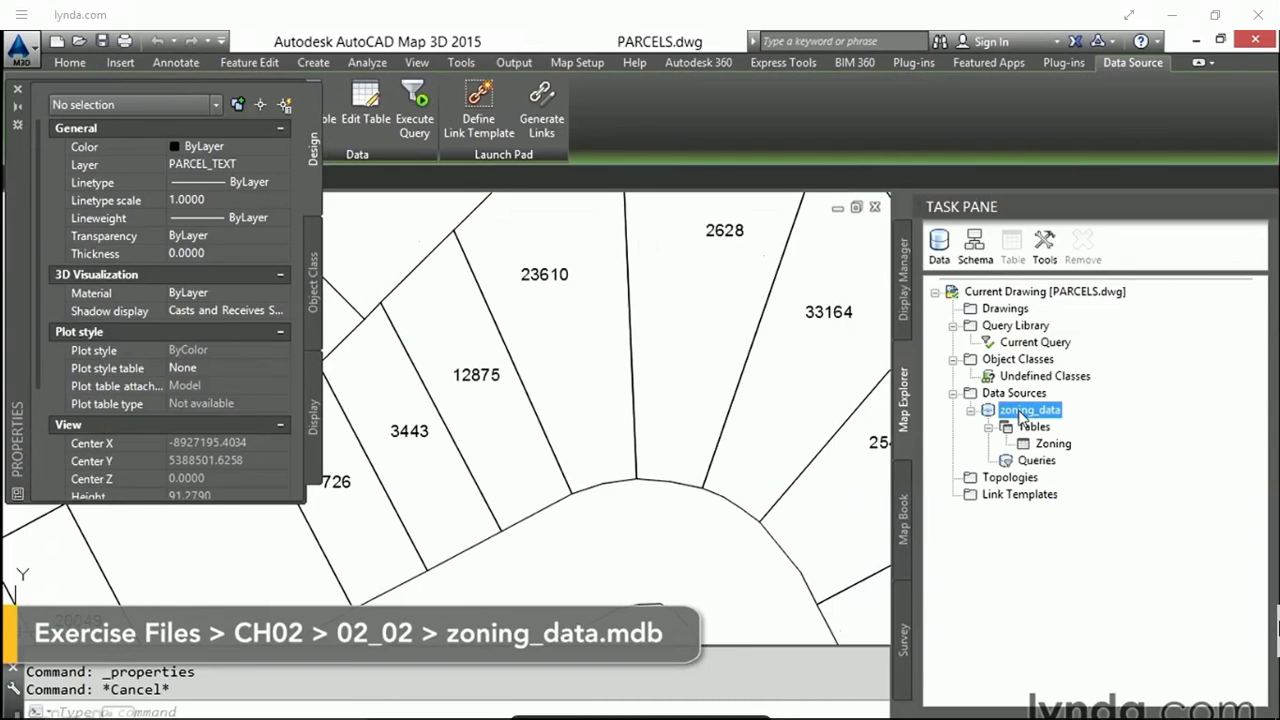
click(1050, 444)
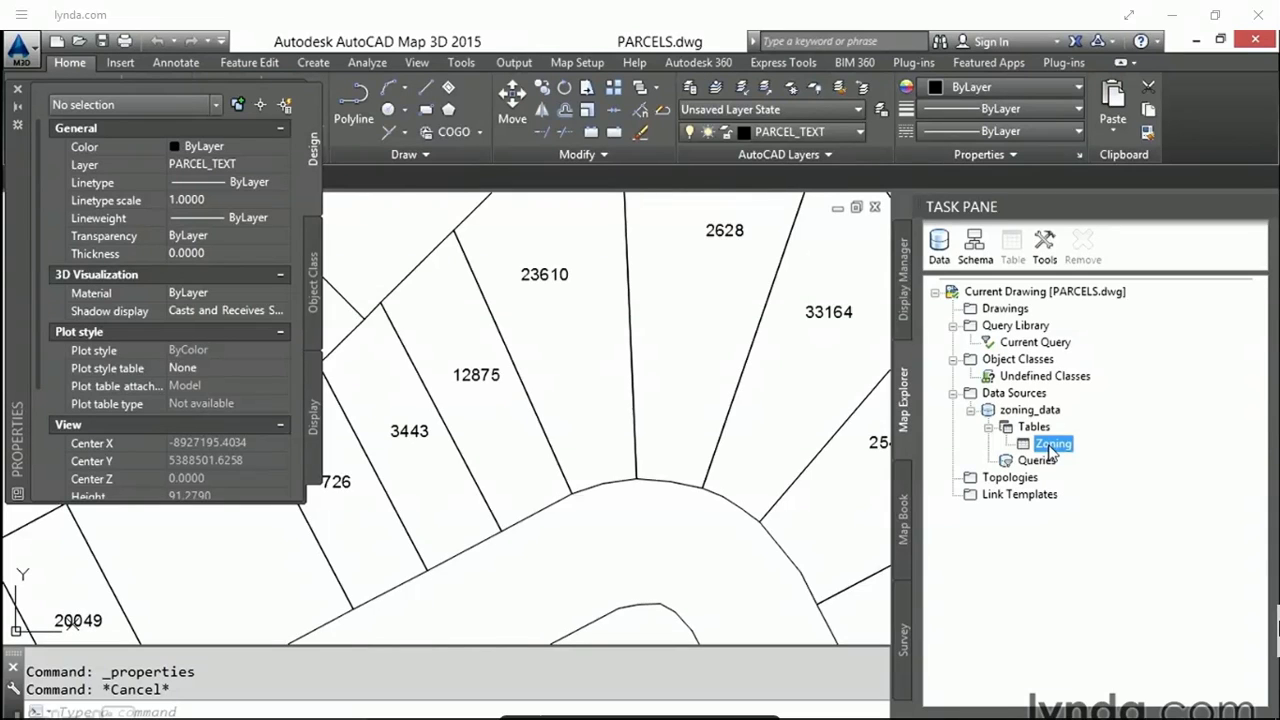
- Define a link template named Zoning_LT for the Zoning table of zoning_data, with PARCEL_ID as the key column
click(1015, 497)
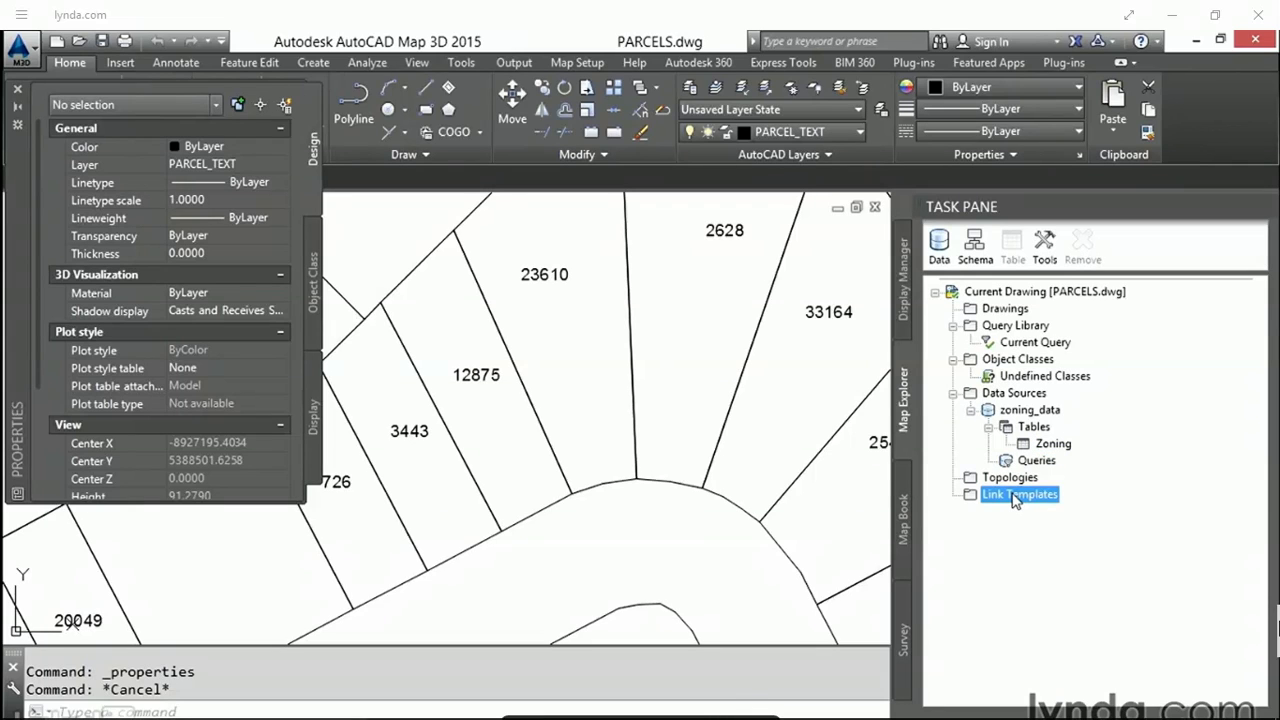
right_click(1015, 497)
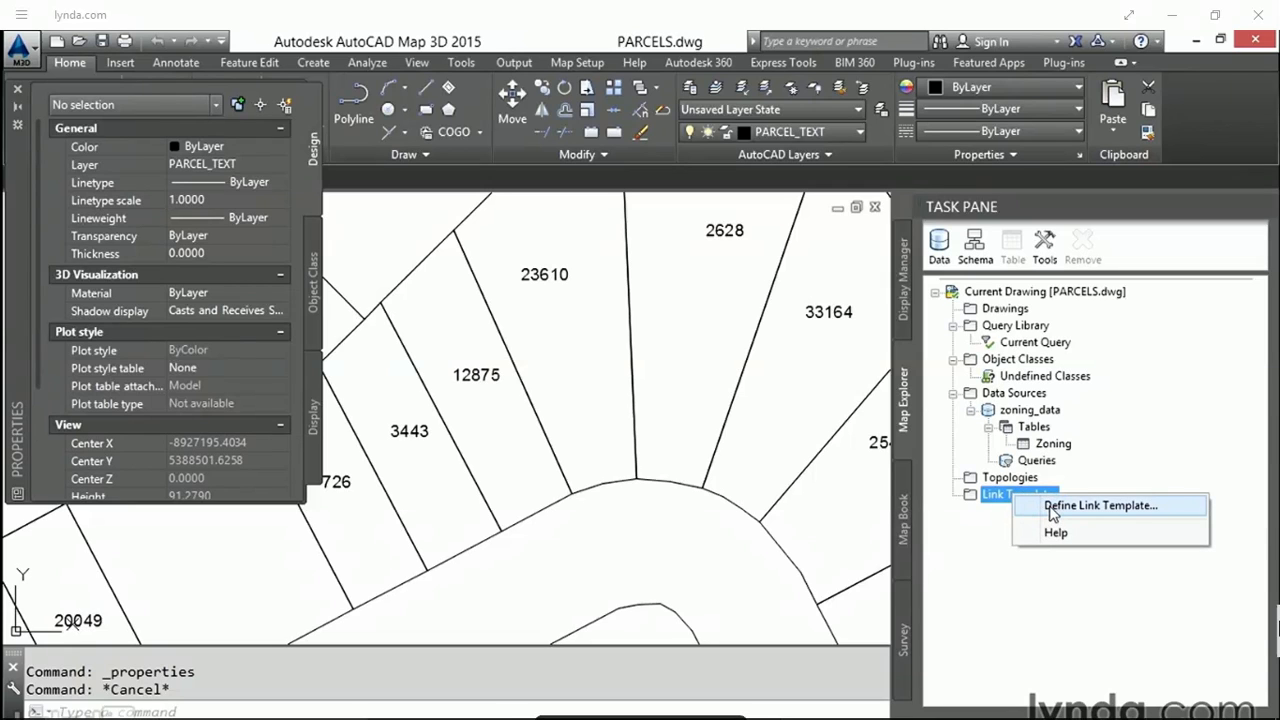
click(1060, 510)
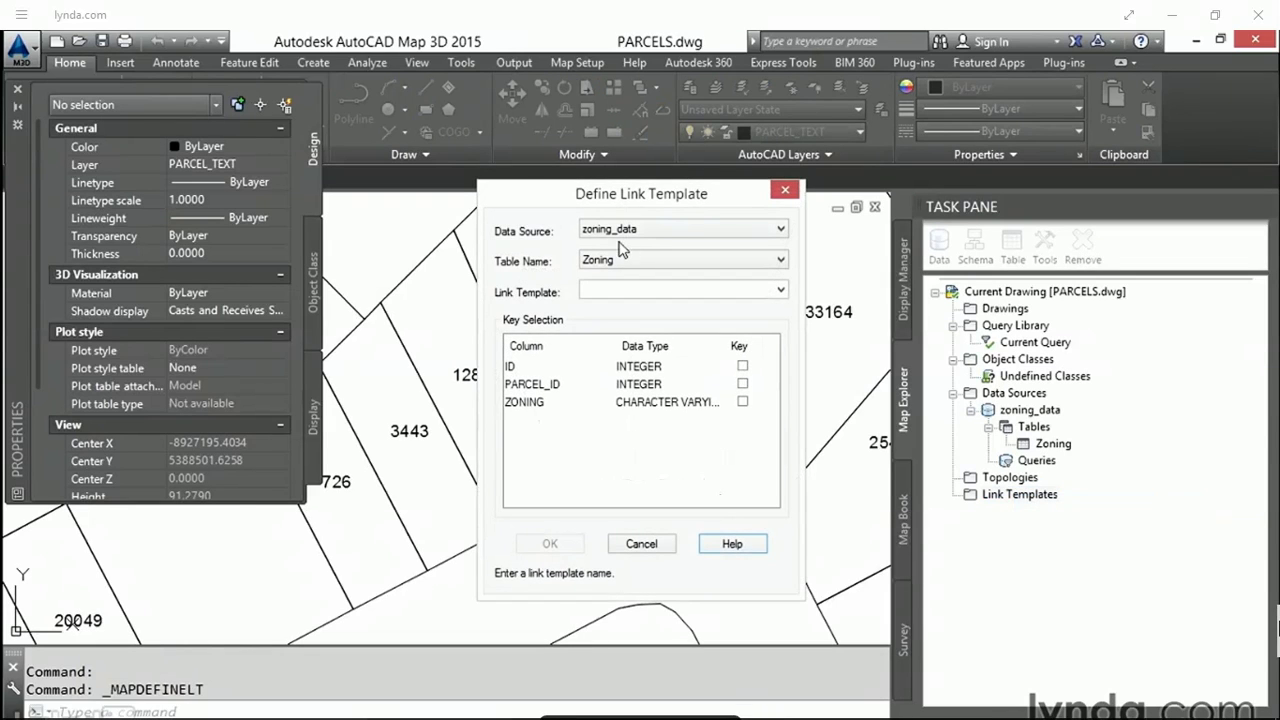
click(603, 290)
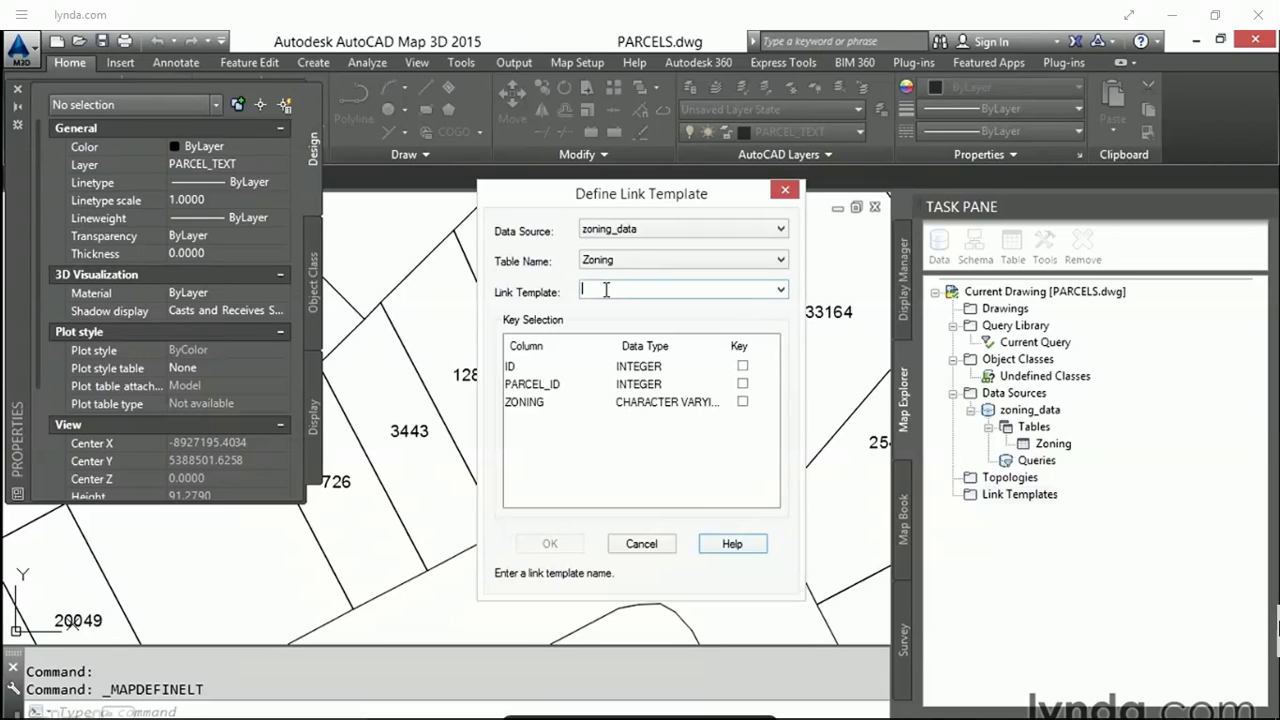
text(Zon)
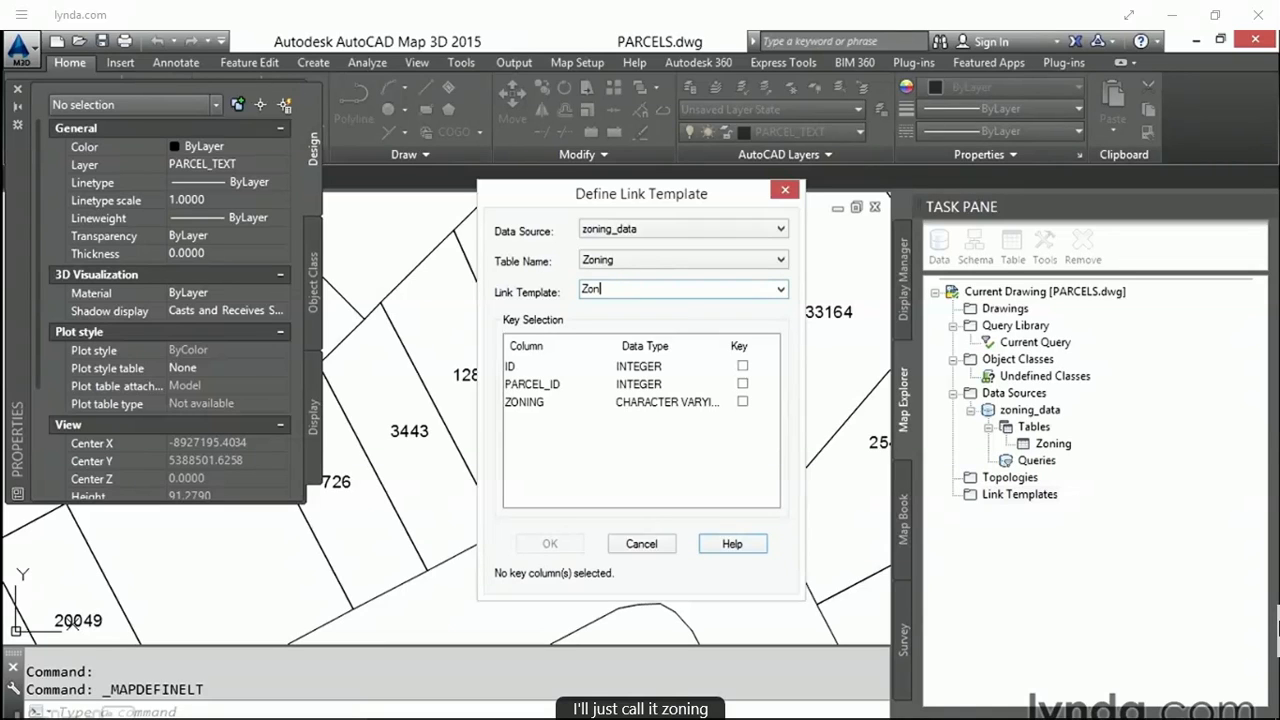
text(ing_LT)
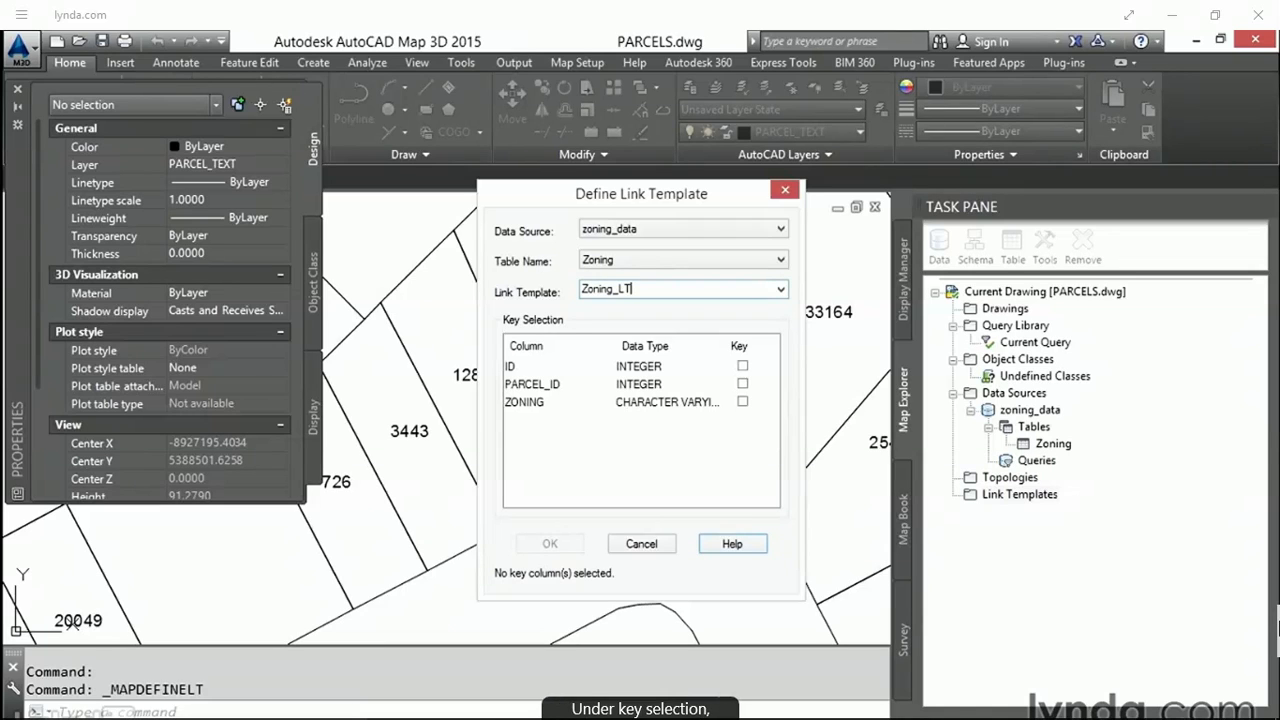
click(540, 386)
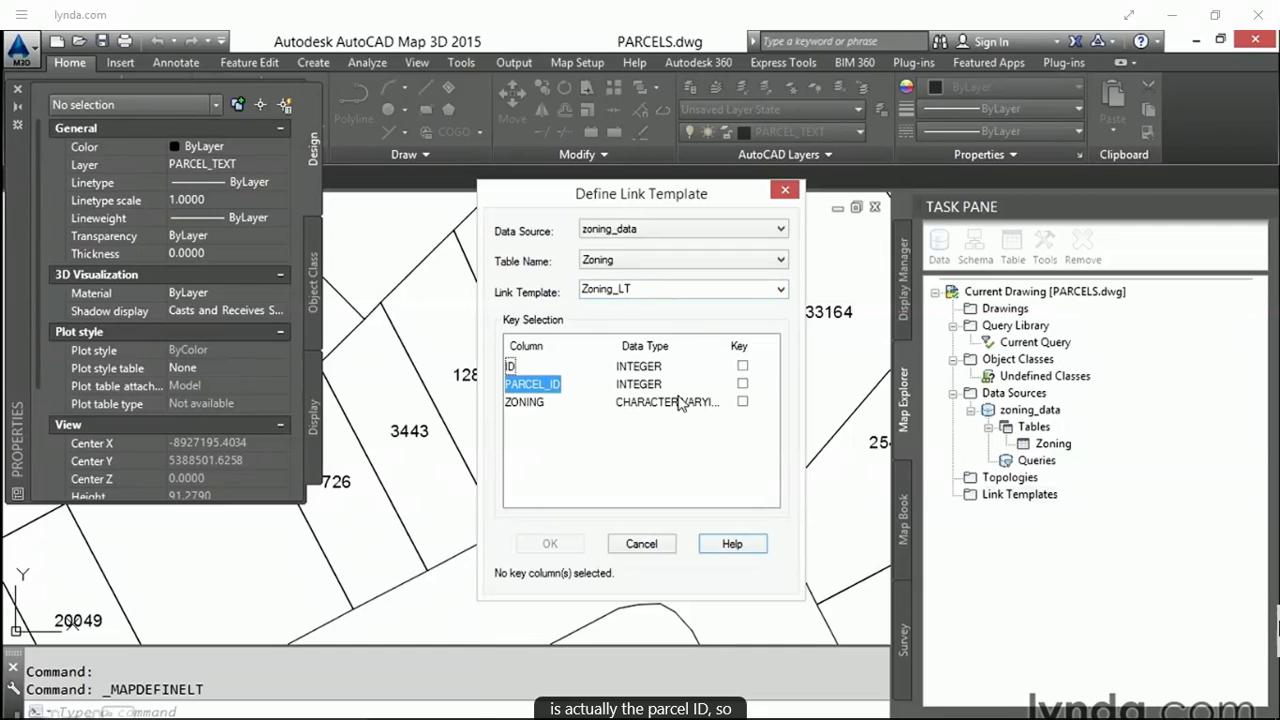
click(742, 384)
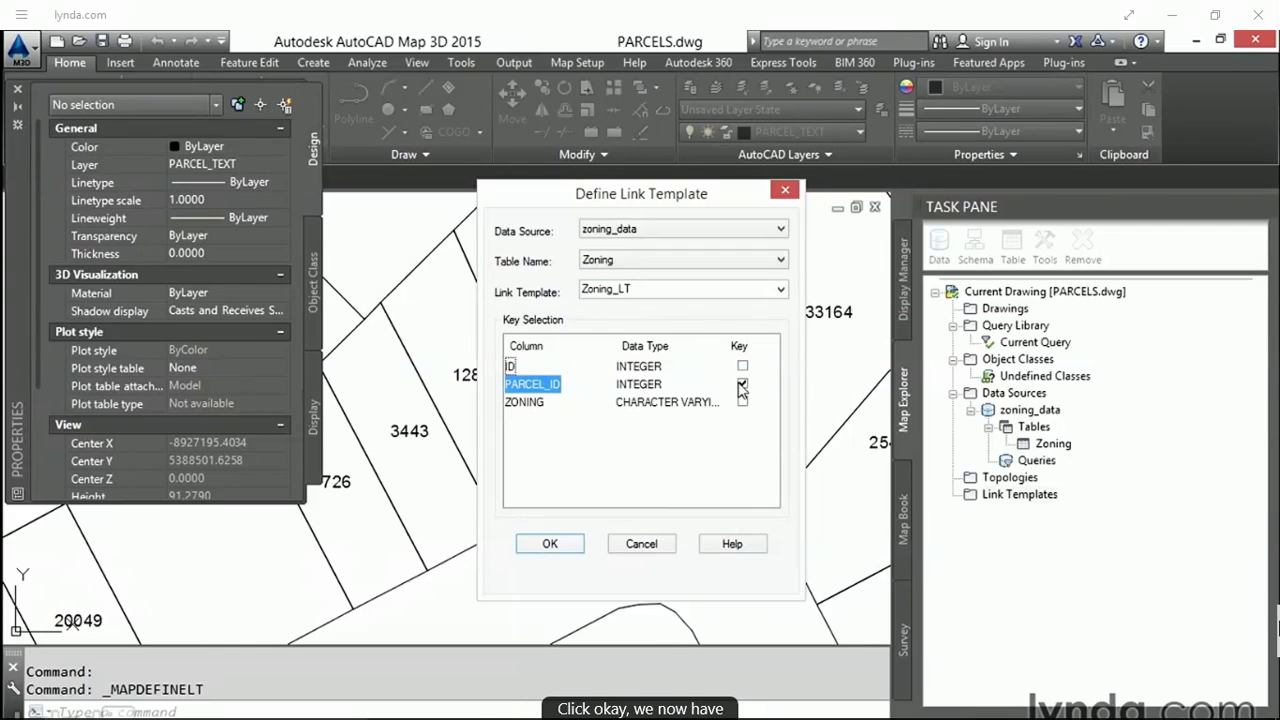
click(550, 545)
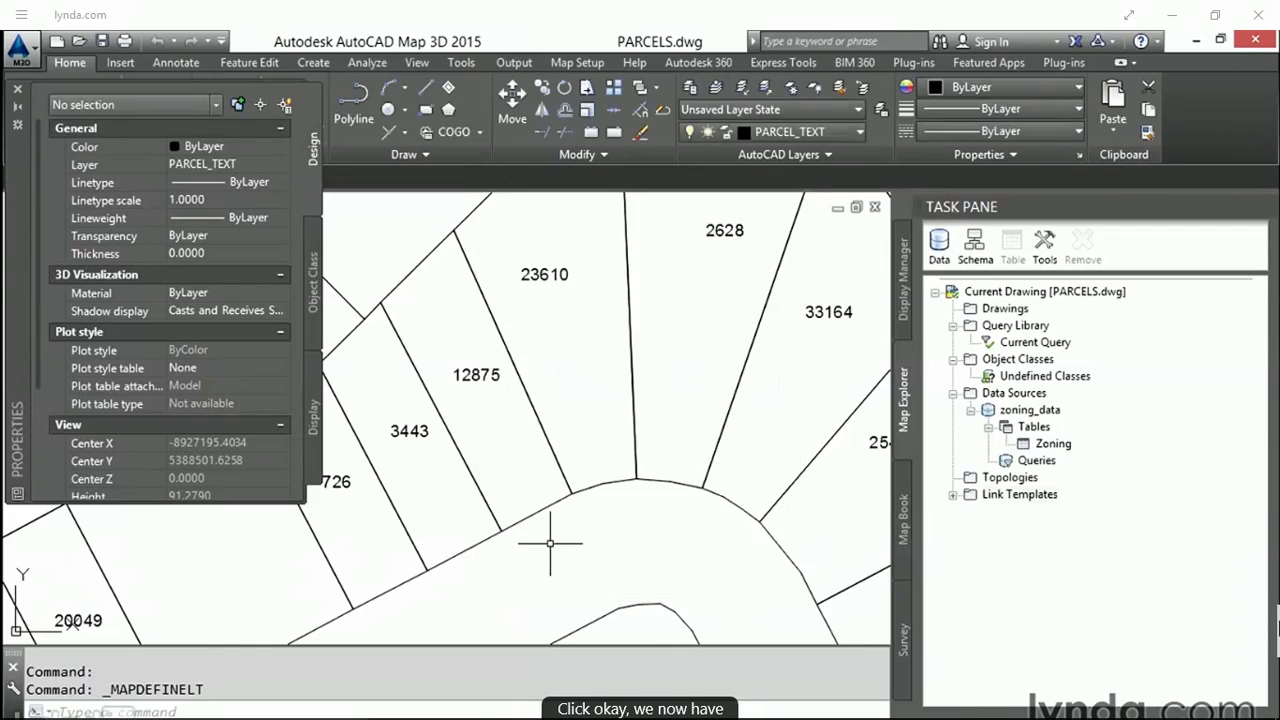
click(953, 497)
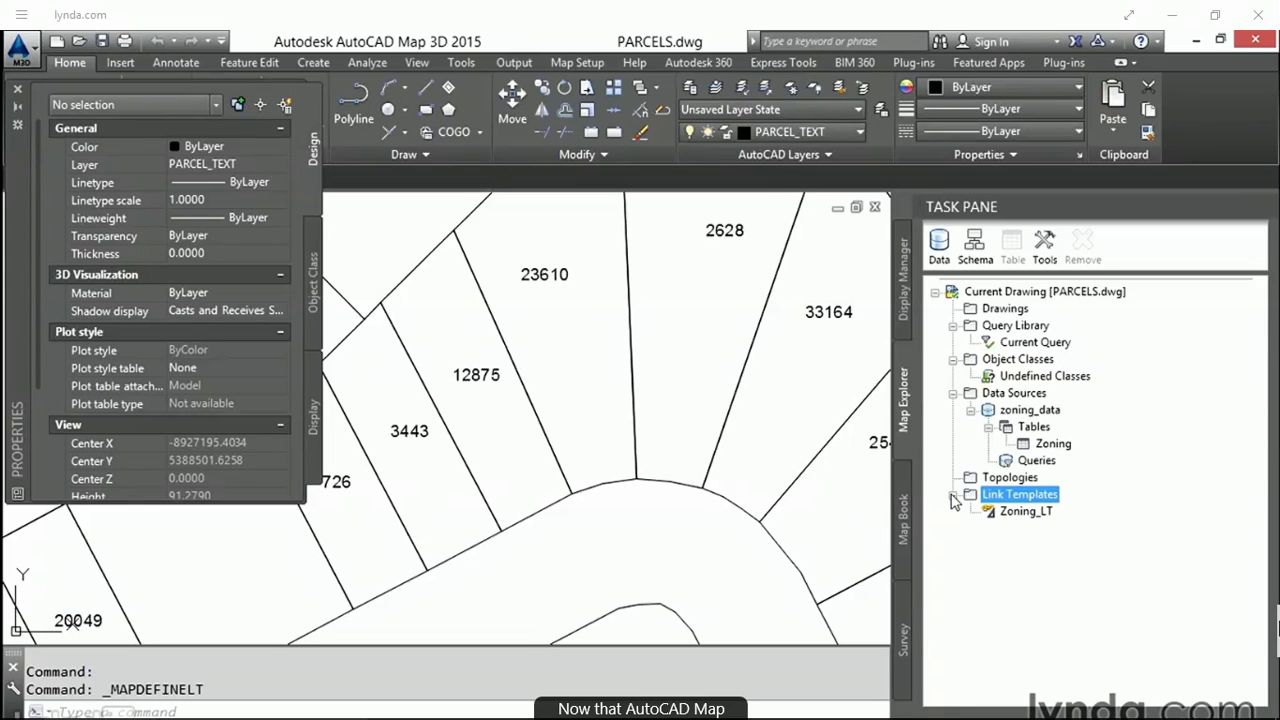
- Generate database links through the Zoning_LT link template, using enclosed text, no database validation, and the parcel labels selected around the curved street
right_click(1019, 514)
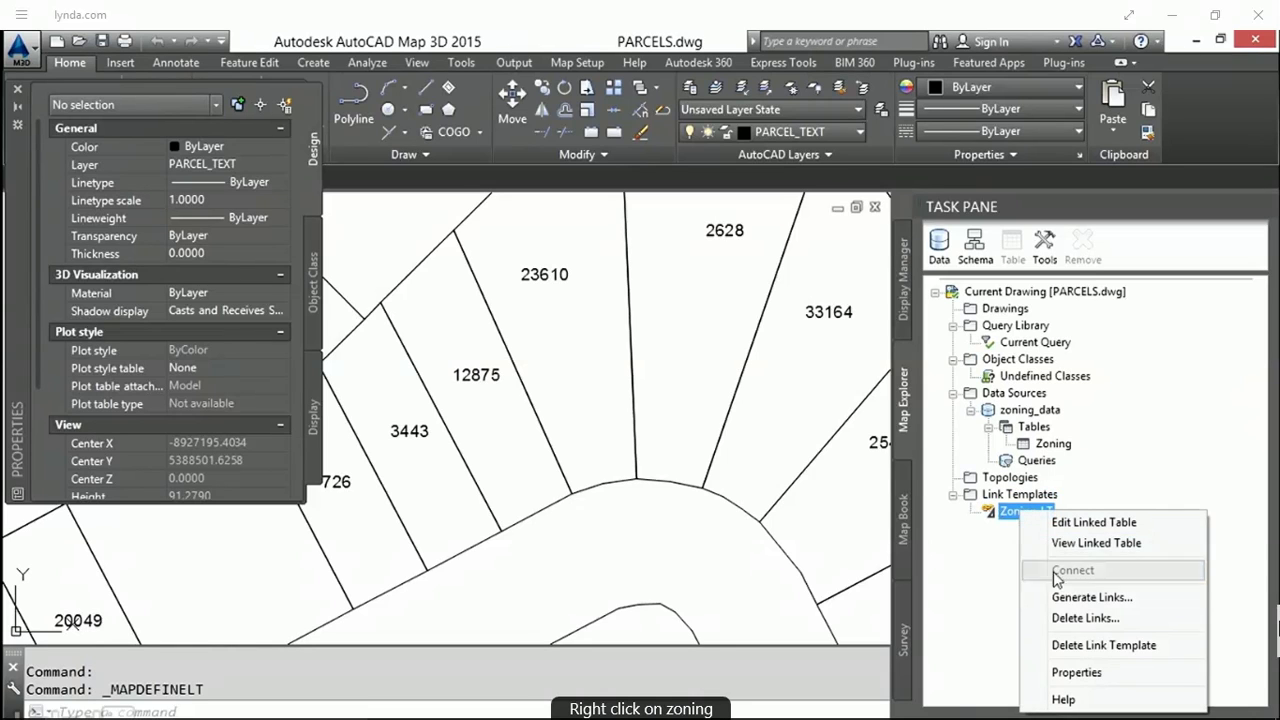
click(1068, 597)
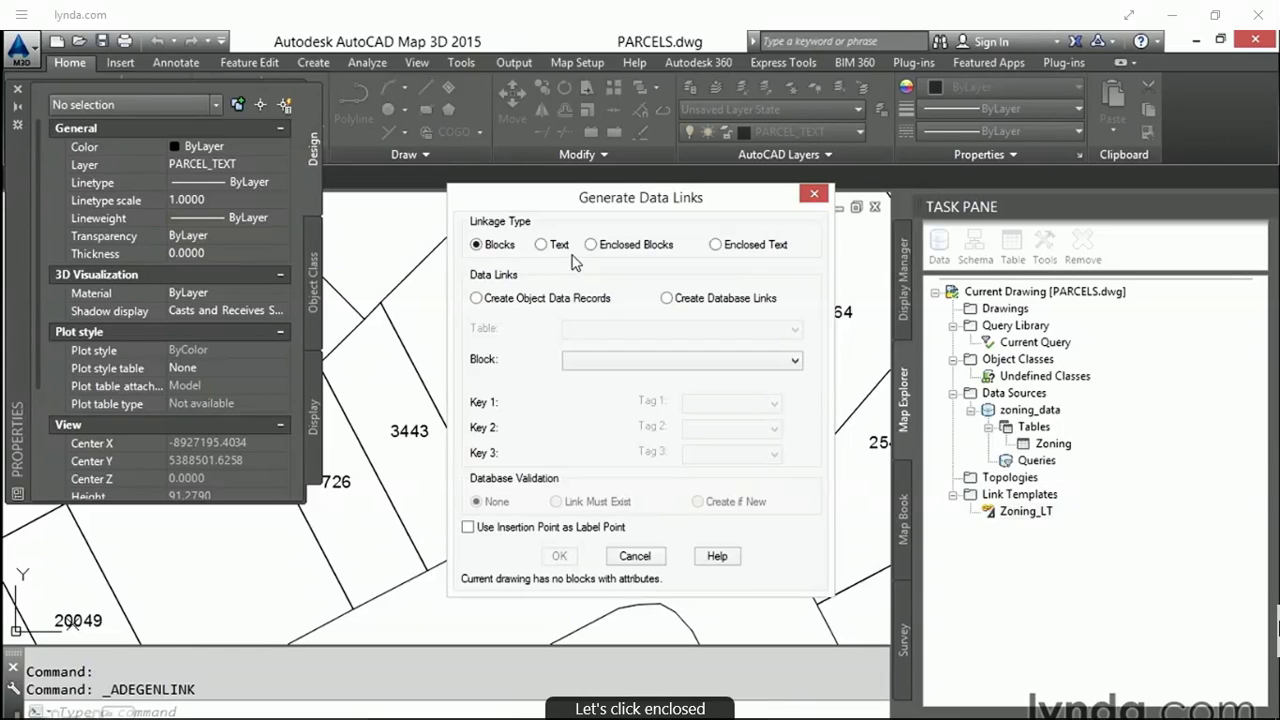
click(716, 246)
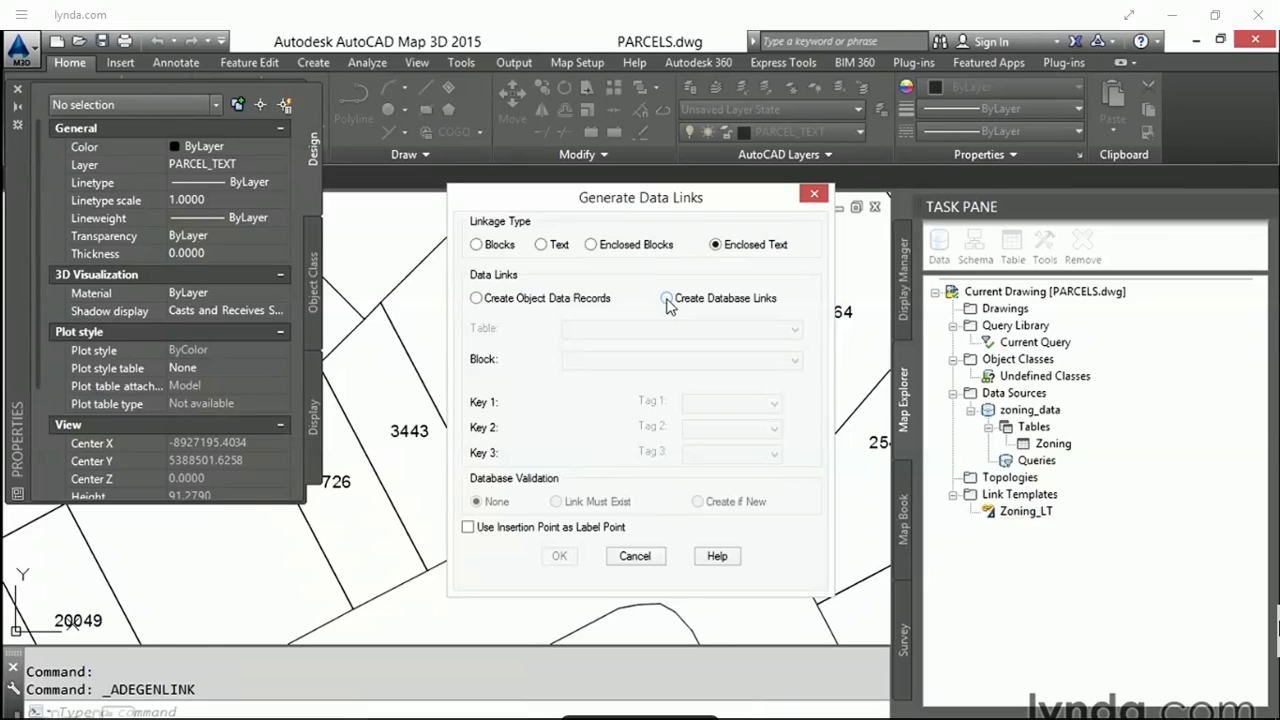
click(667, 298)
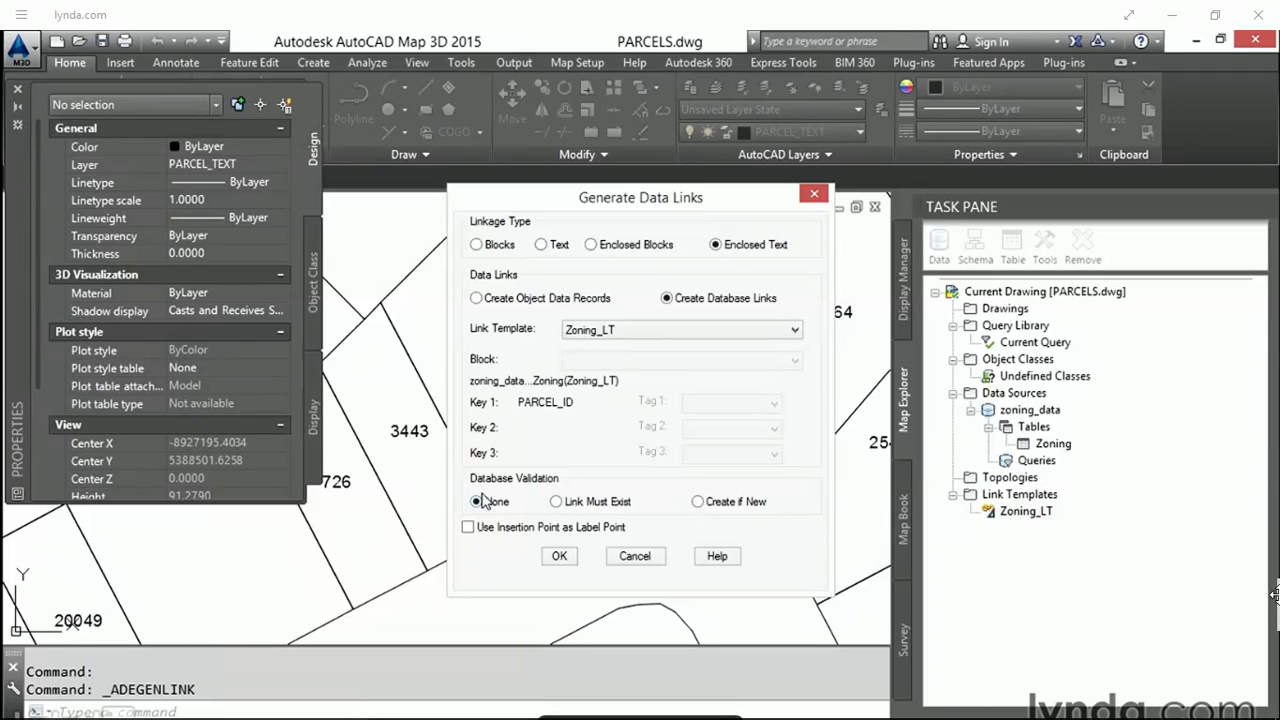
click(559, 556)
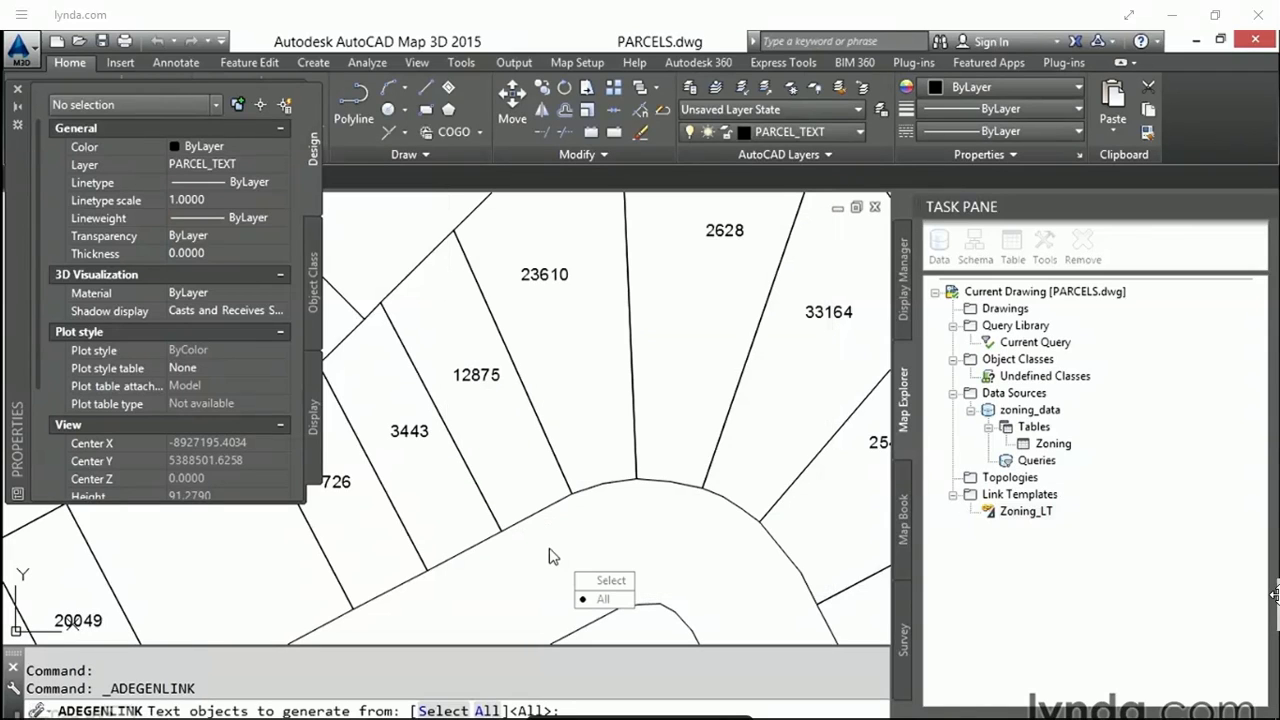
click(606, 582)
scroll(608, 530, down, 5)
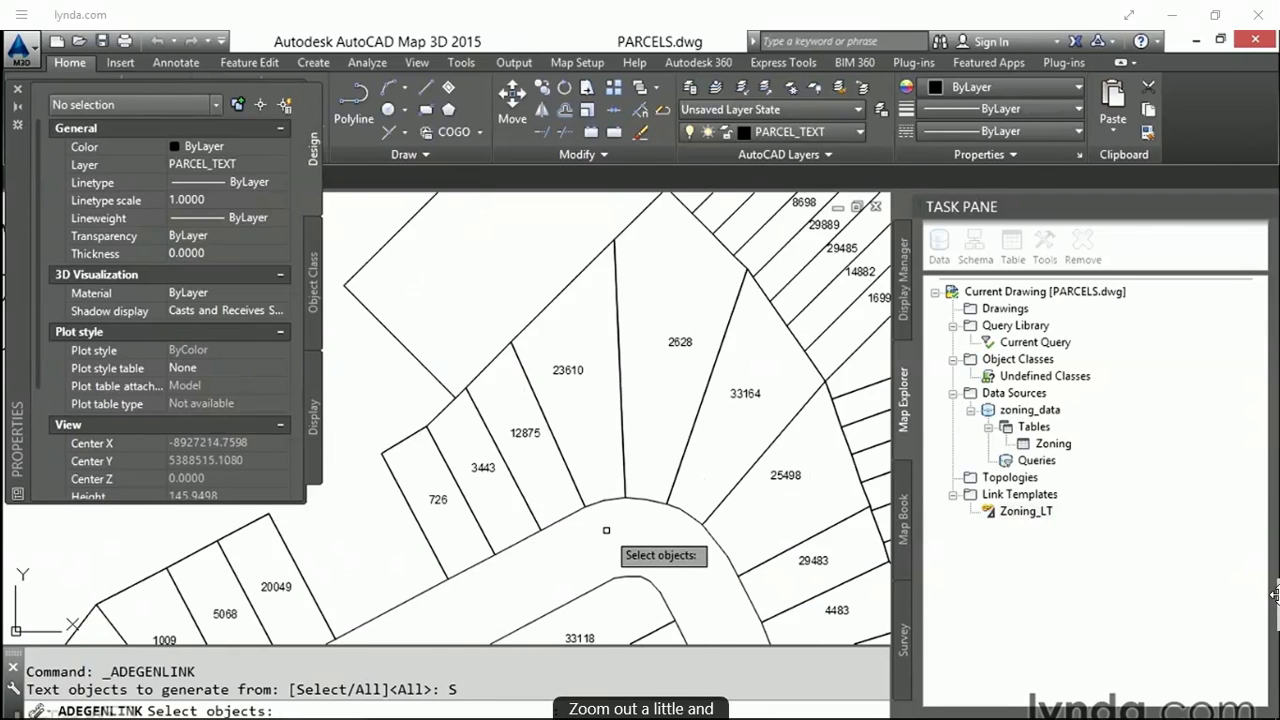
scroll(612, 528, down, 3)
mouse_move(803, 581)
mouse_down()
mouse_move(548, 395)
mouse_move(430, 457)
mouse_move(470, 630)
mouse_move(790, 600)
mouse_move(800, 559)
mouse_up()
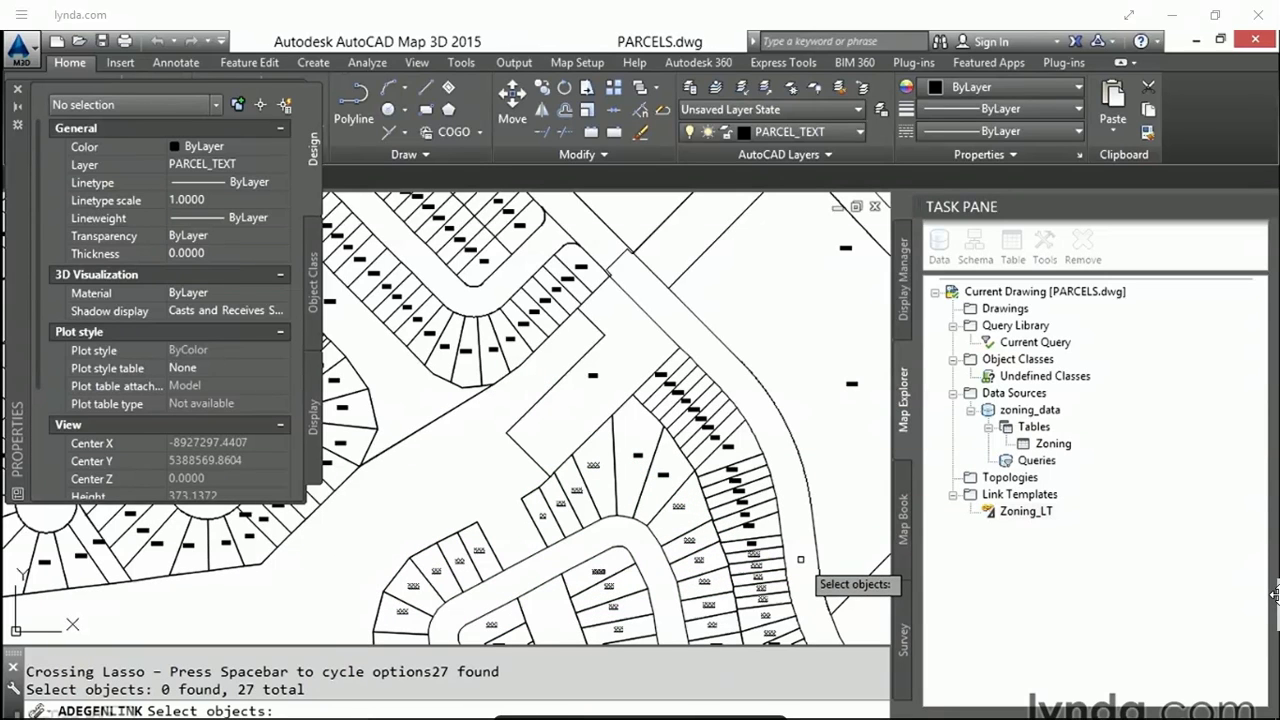
key(Return)
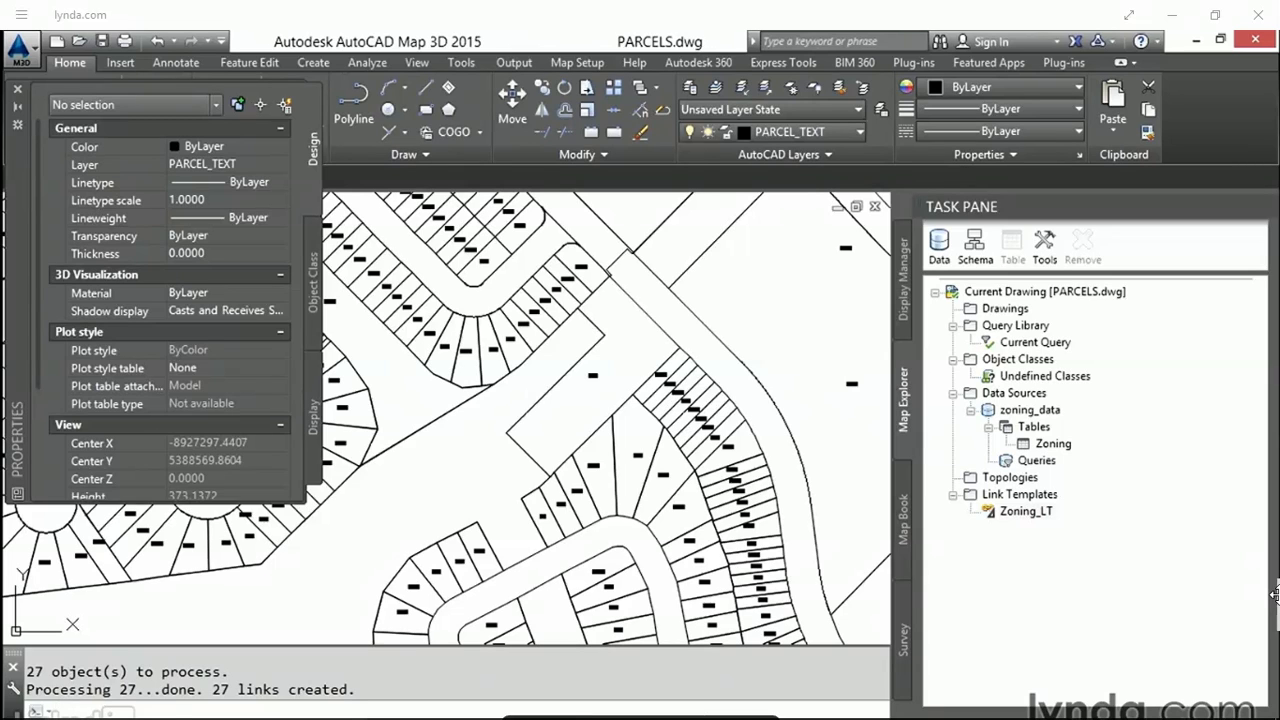
- Check the linked LT:Zoning_LT data in the properties of the parcel labelled 23610, then clear the selection
click(609, 518)
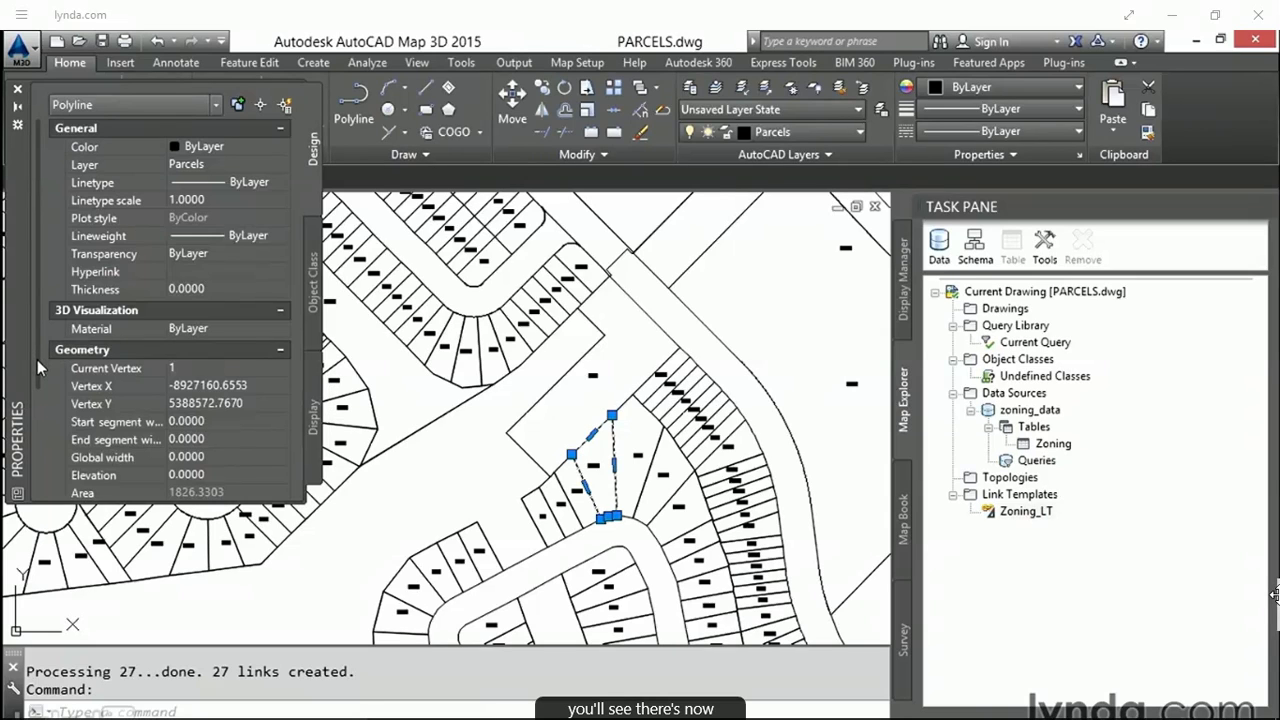
scroll(37, 359, down, 3)
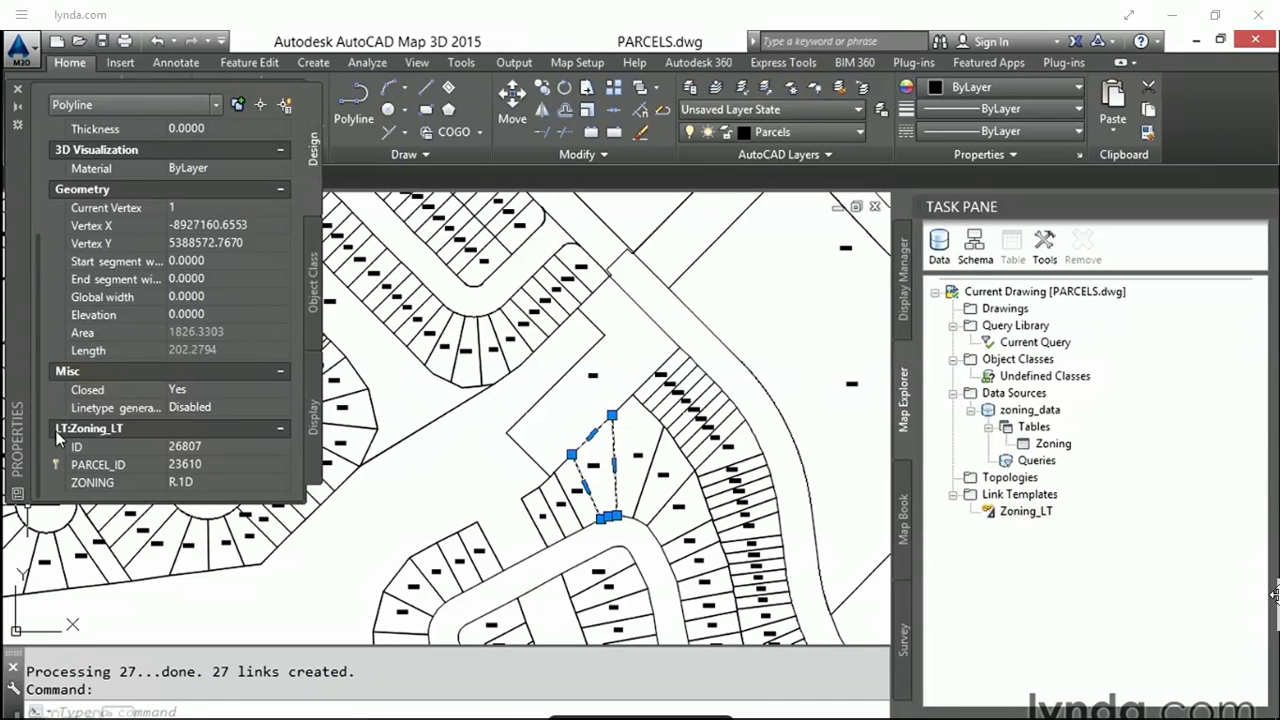
key(Escape)
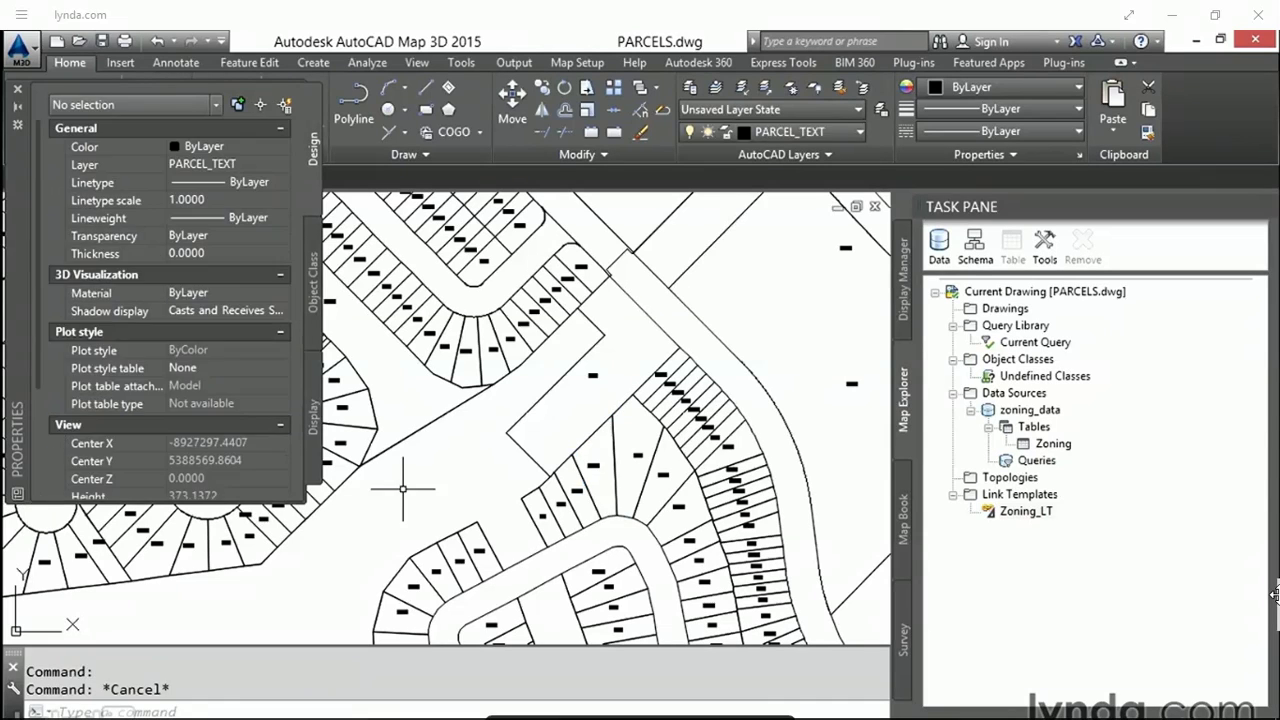
- Open the linked table of Zoning_LT in the Data View and turn on AutoHighlight, AutoZoom and AutoSelect
double_click(1032, 514)
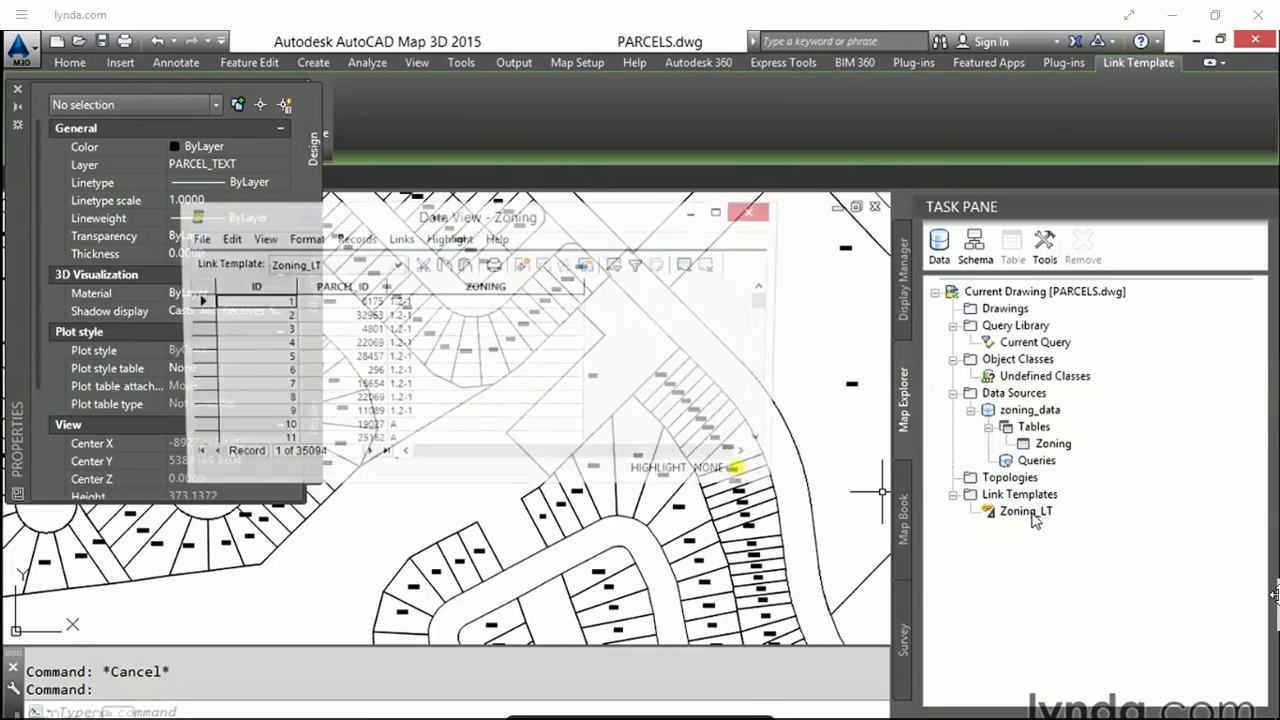
click(450, 240)
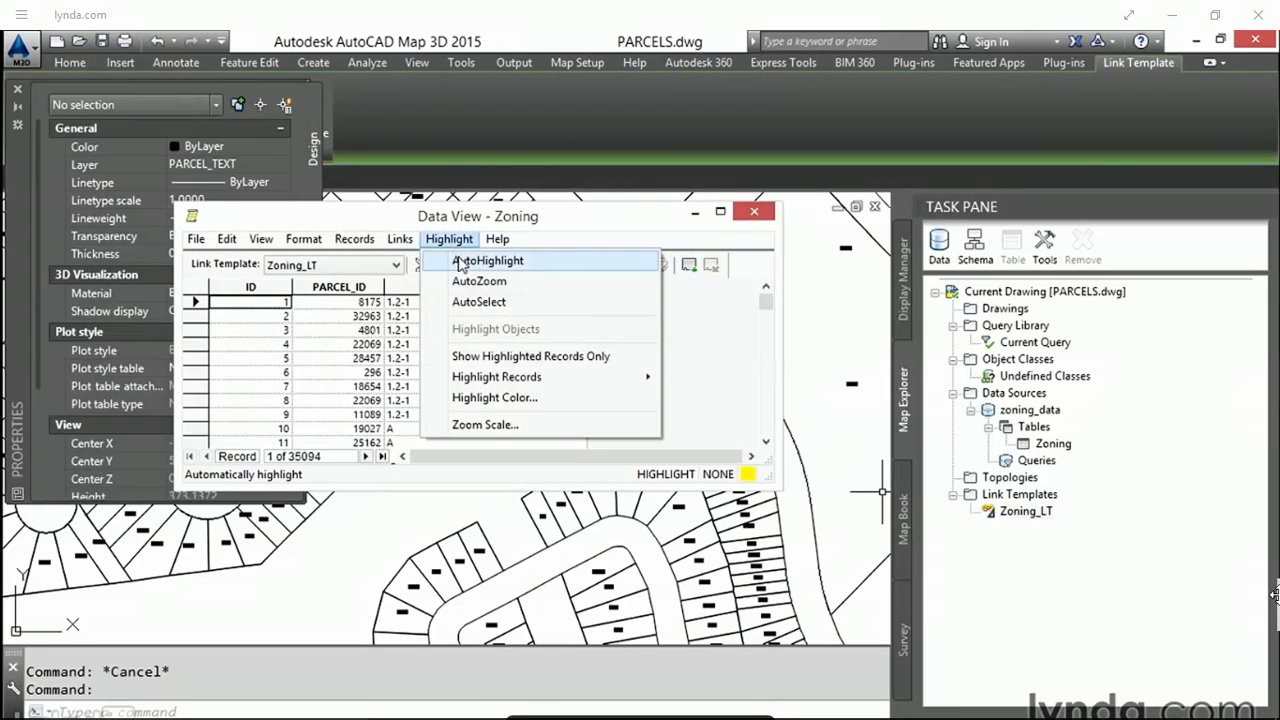
click(450, 240)
click(450, 240)
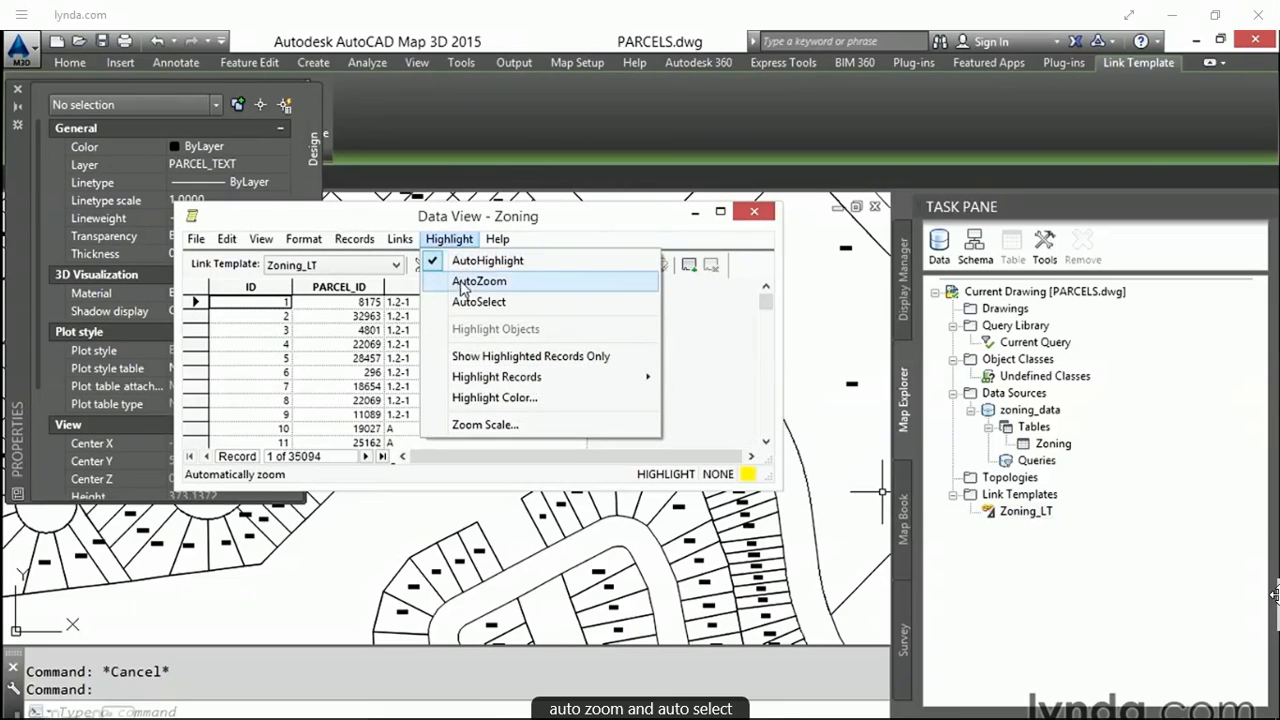
click(471, 281)
click(450, 240)
click(458, 303)
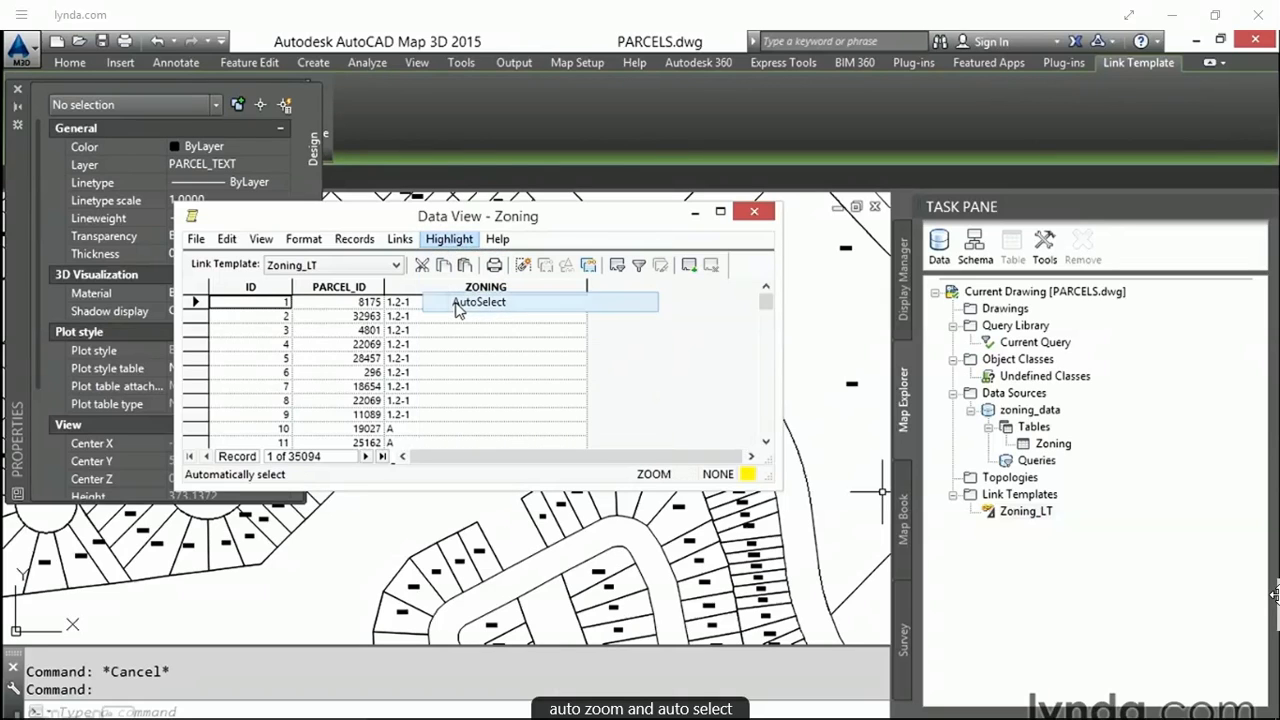
- Highlight the Zoning records linked to parcels 20049, 5068 and 1009 by selecting them in the drawing, and show highlighted records only
click(450, 240)
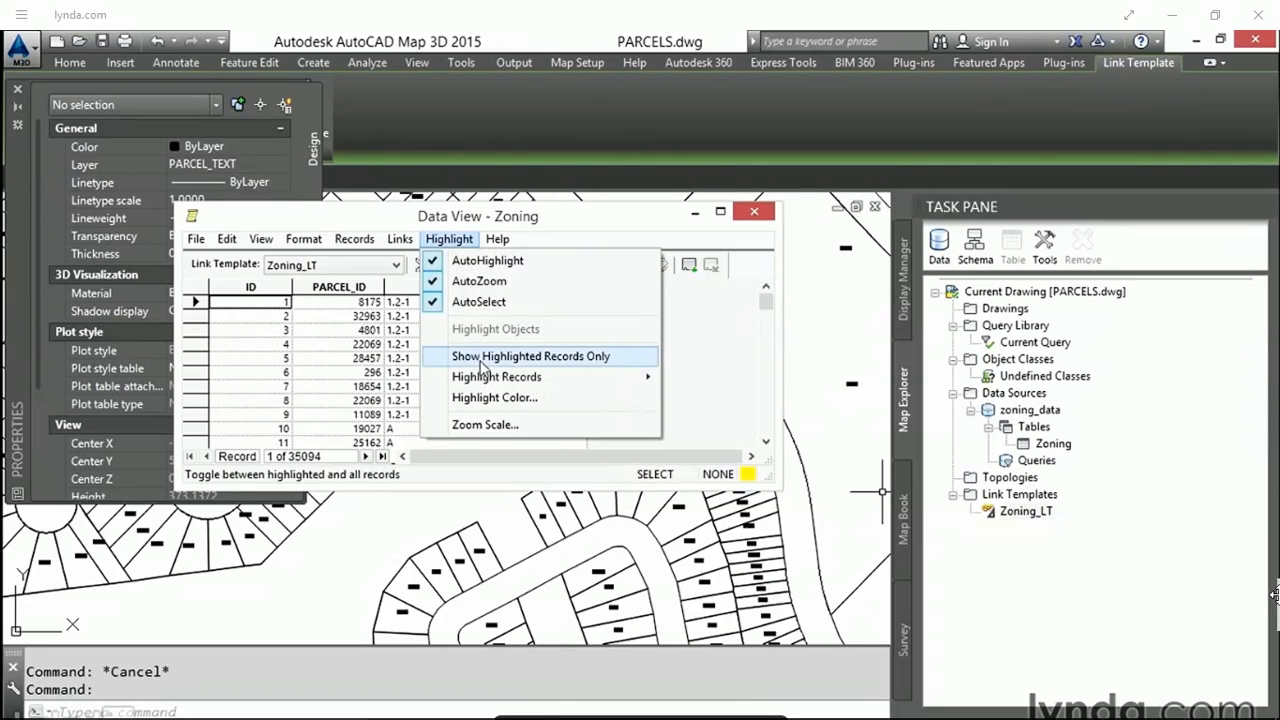
mouse_move(485, 378)
click(712, 377)
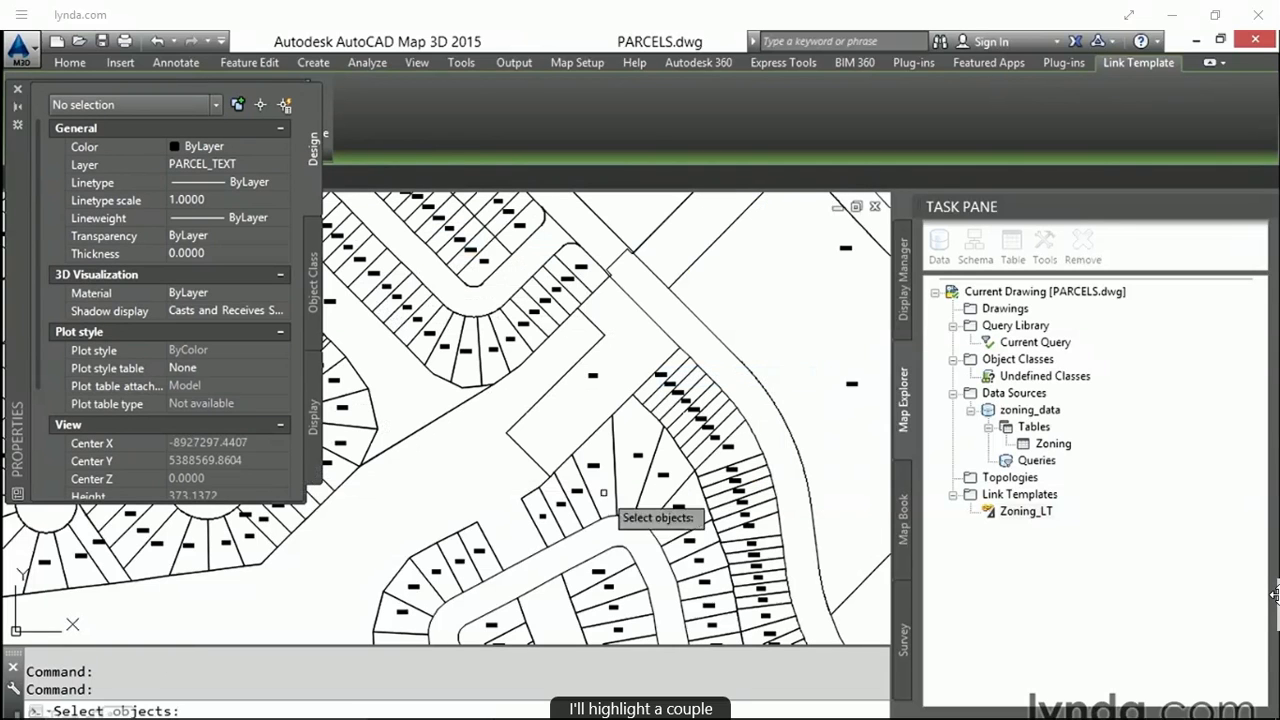
mouse_move(492, 528)
mouse_down()
mouse_move(449, 535)
mouse_move(440, 560)
mouse_move(478, 578)
mouse_up()
key(Return)
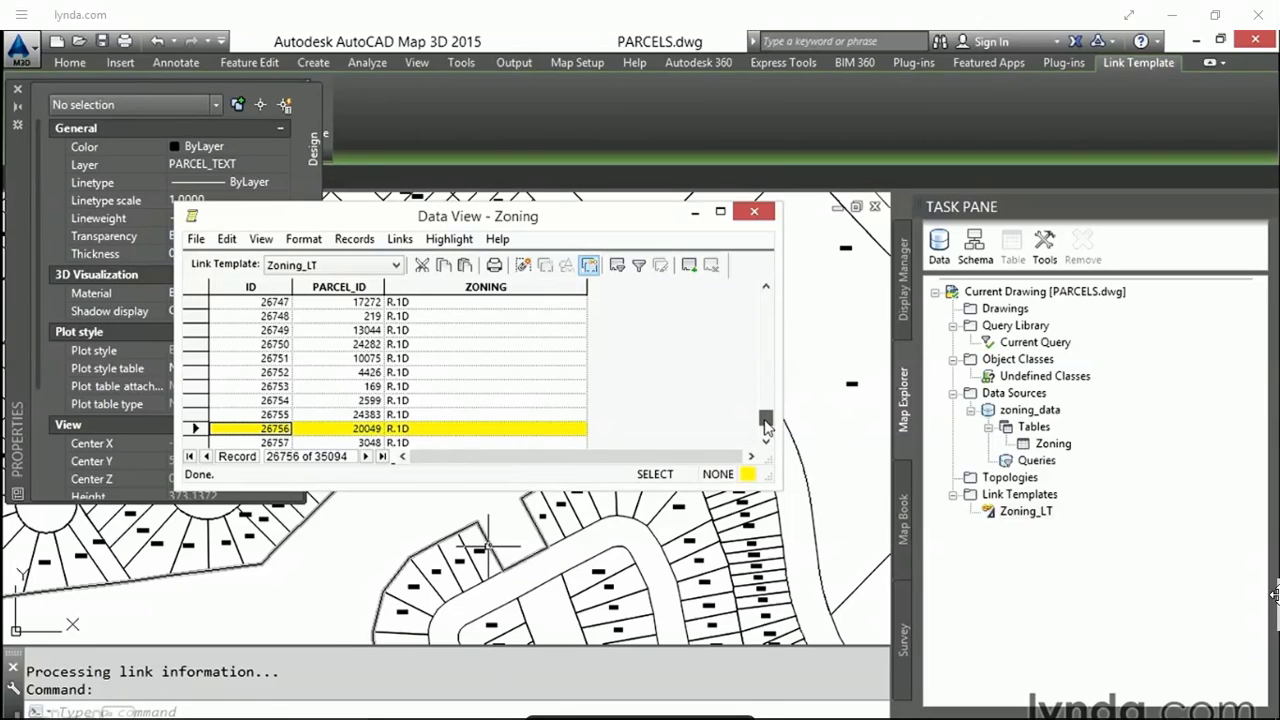
drag(766, 425, 776, 298)
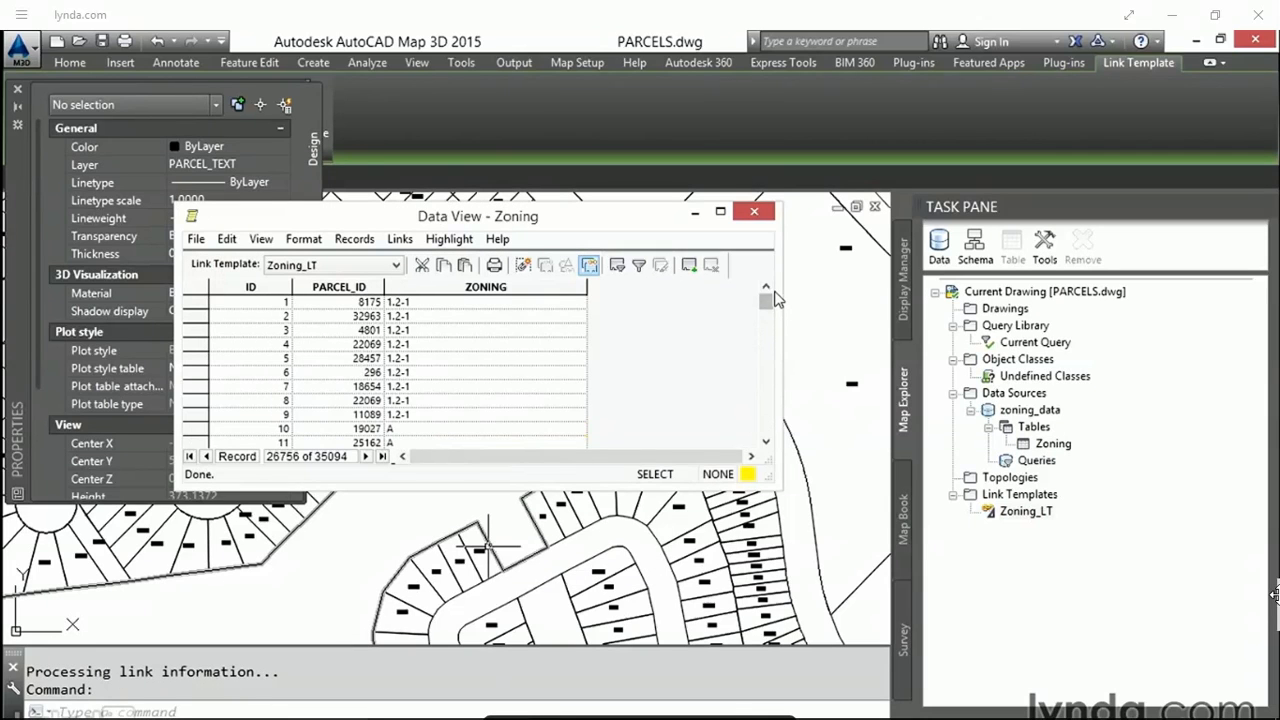
click(449, 243)
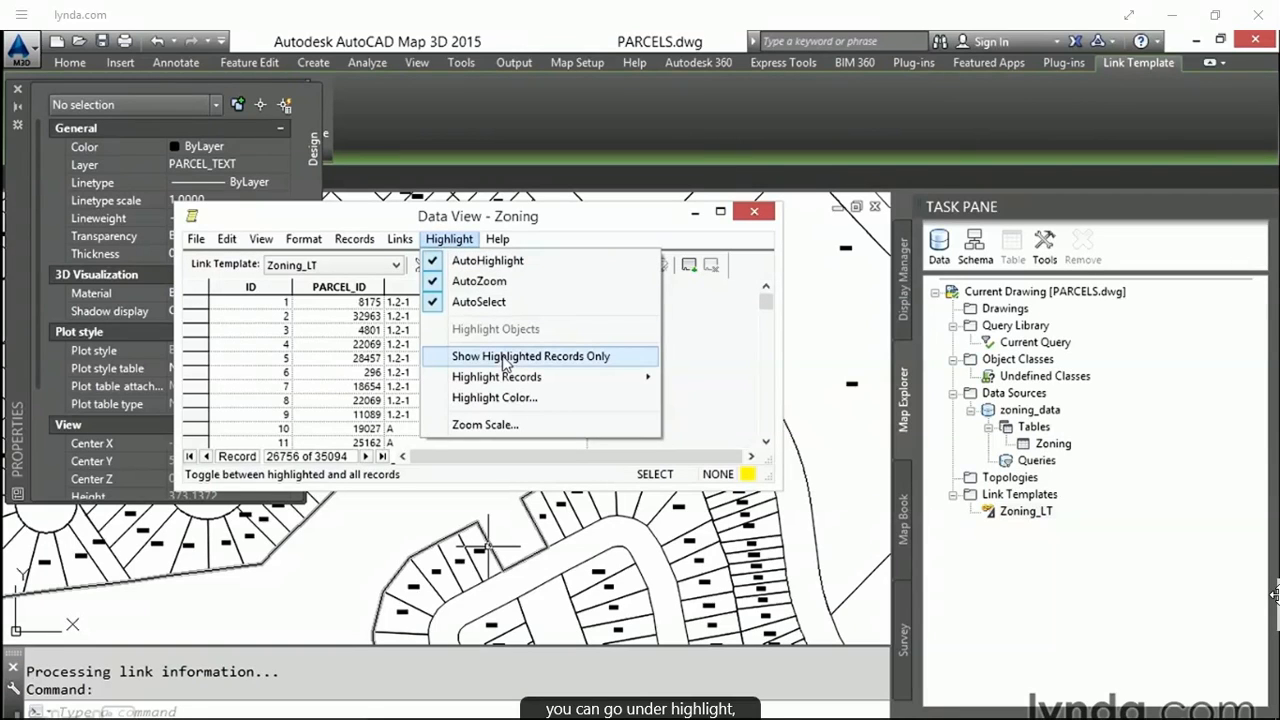
click(505, 357)
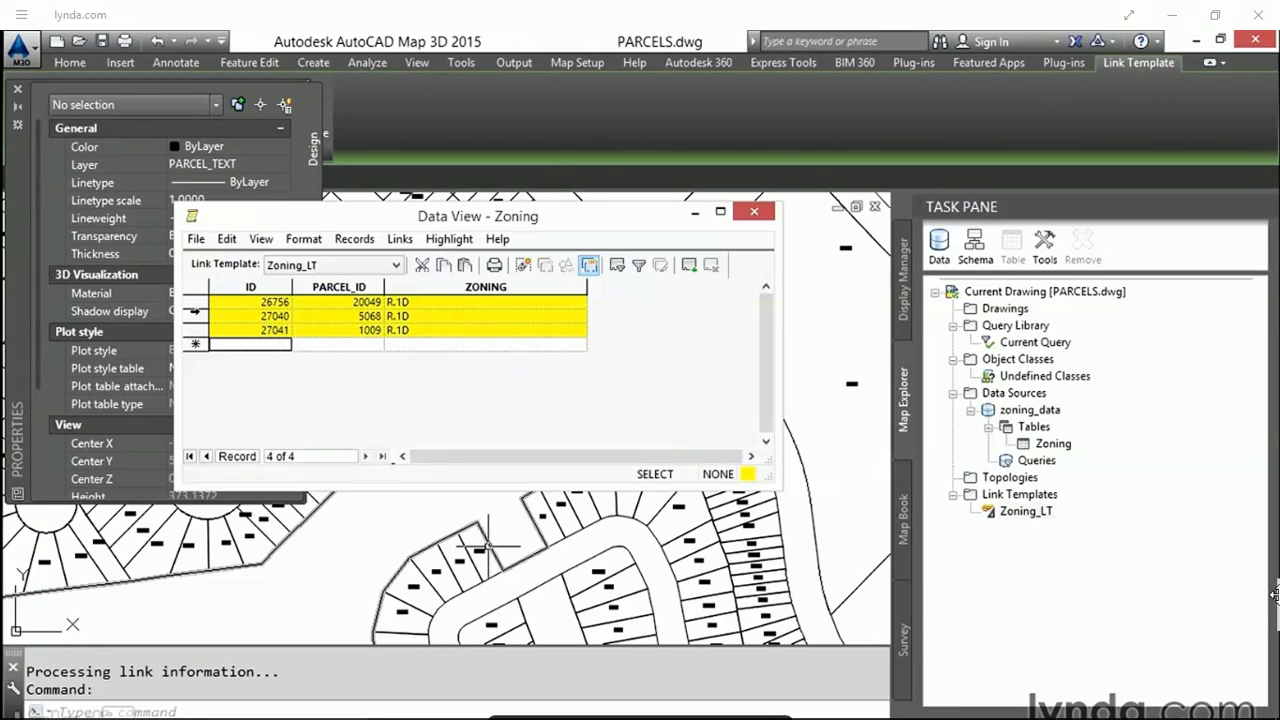
- Locate the parcels linked to highlighted records 27040, 27041 and 26756 one by one, moving the Data View clear of the drawing
click(194, 315)
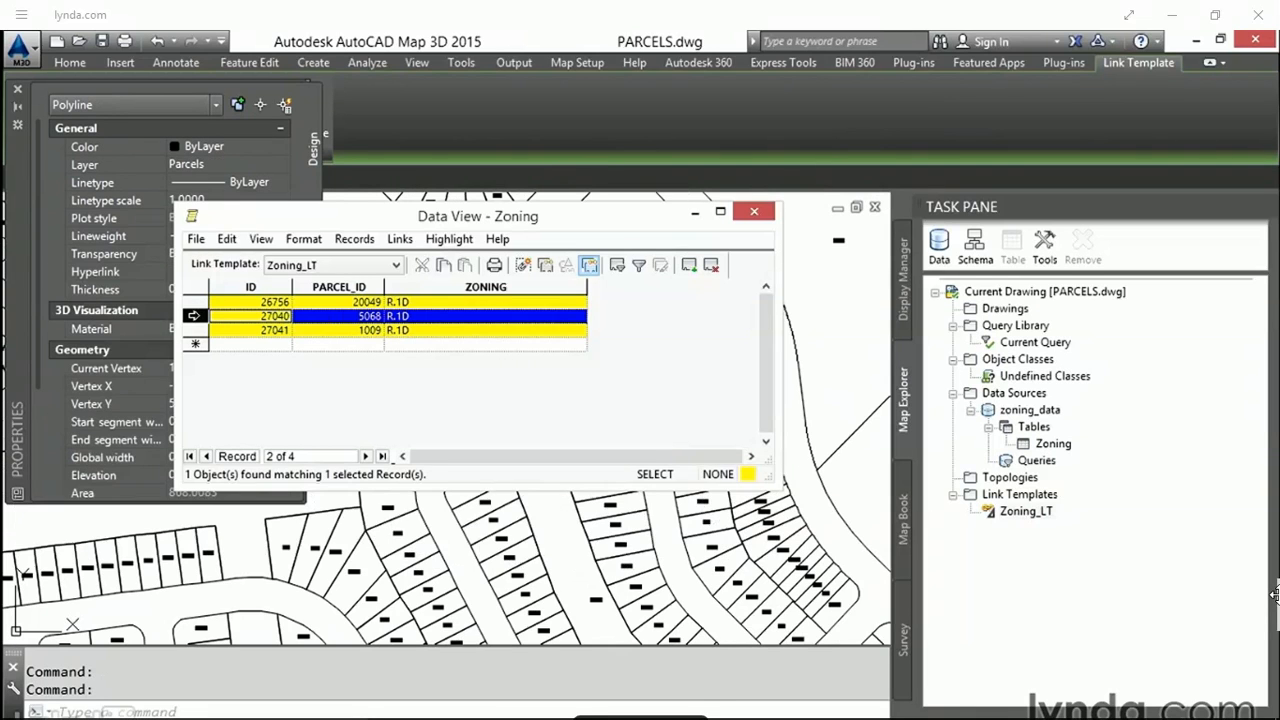
drag(390, 218, 848, 260)
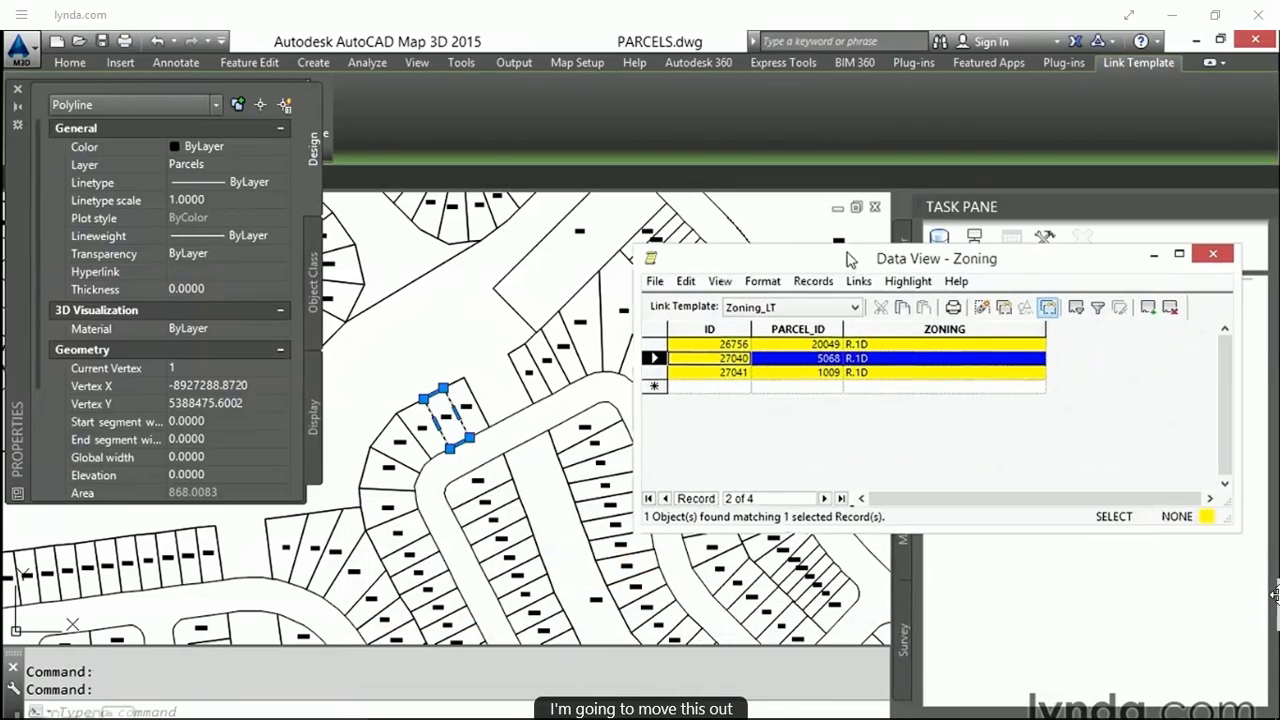
click(649, 371)
click(651, 343)
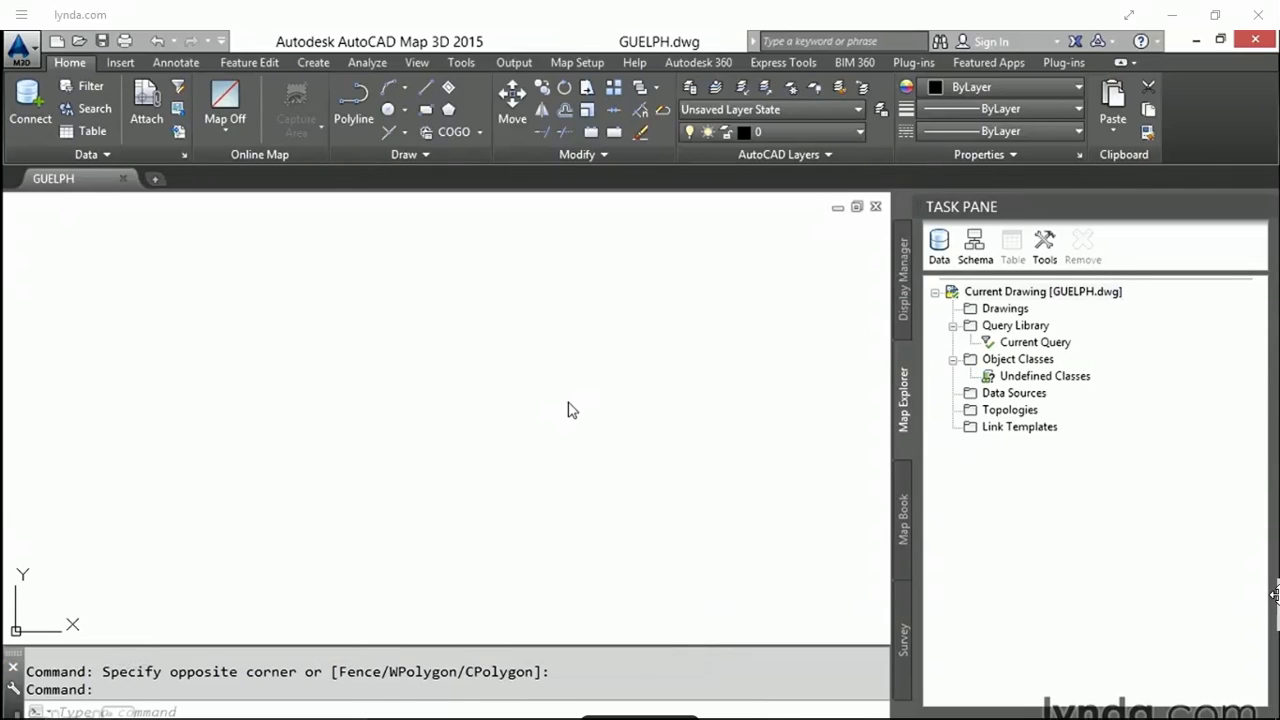
- Attach BUILDINGS.dwg, HYDROLOGY.dwg and STREETS.dwg from Exercise Files\CH03\03_01 to GUELPH.dwg as source drawings
click(939, 243)
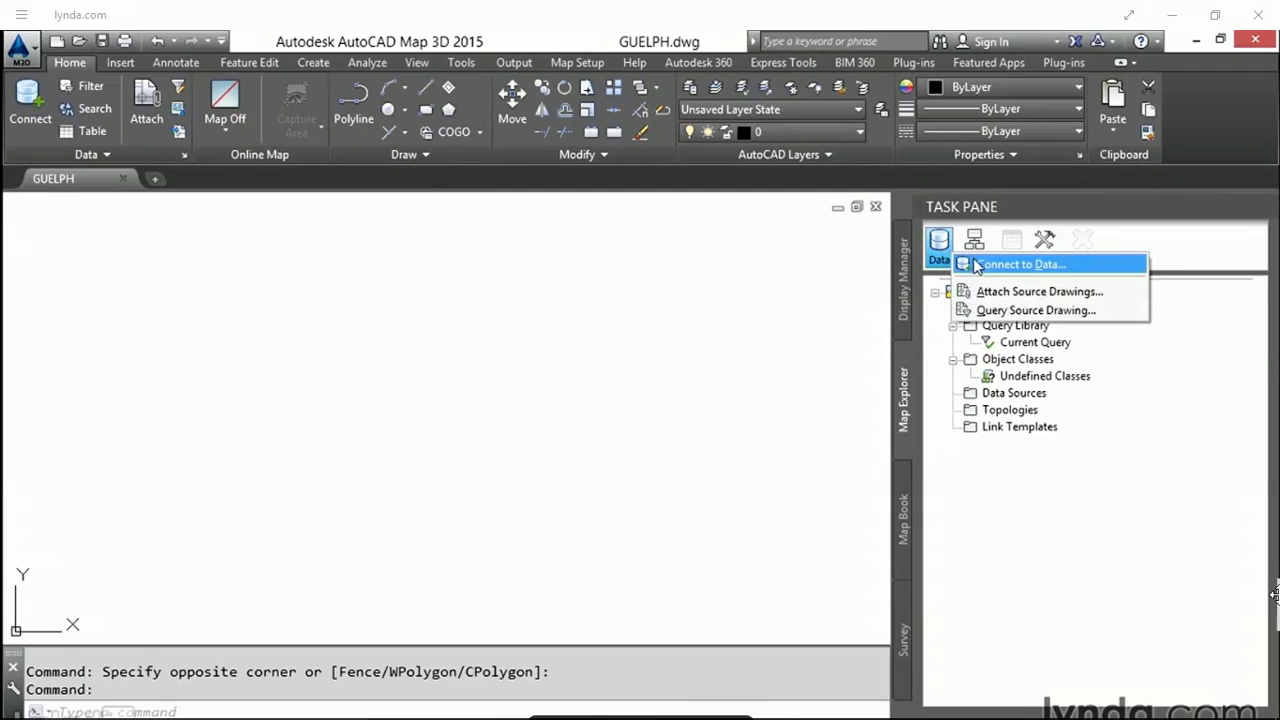
click(993, 290)
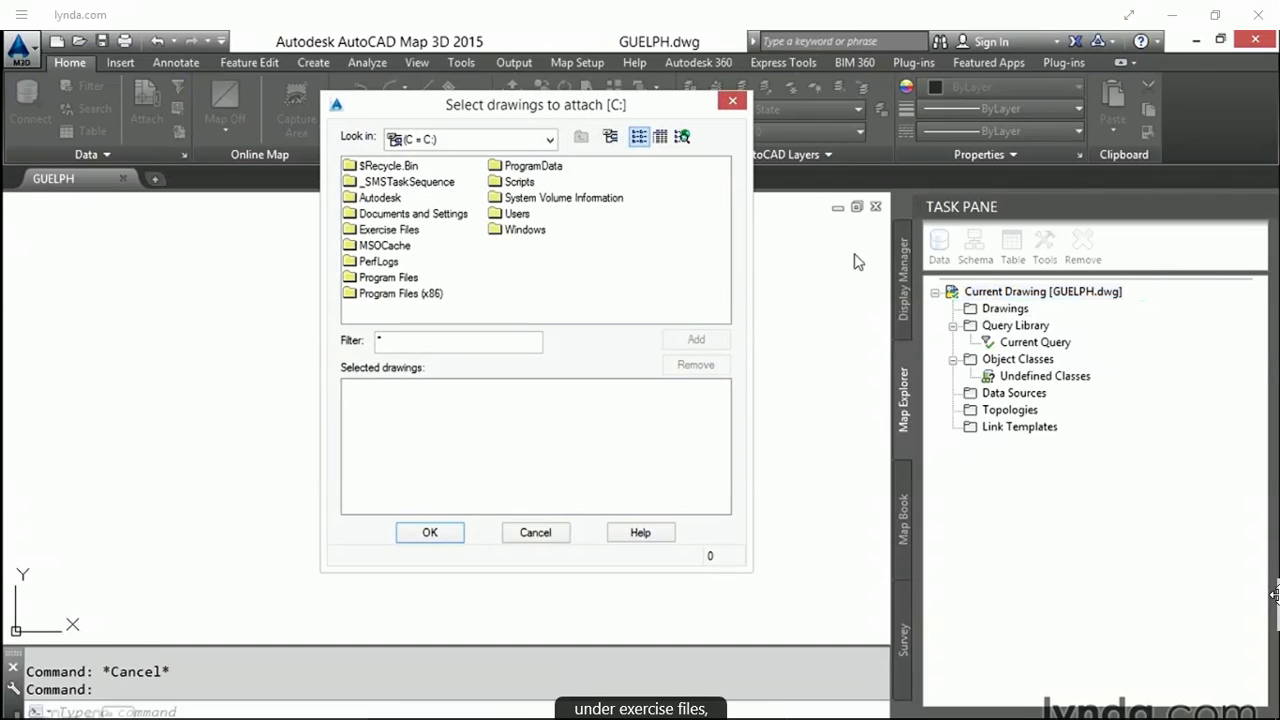
double_click(396, 233)
double_click(377, 198)
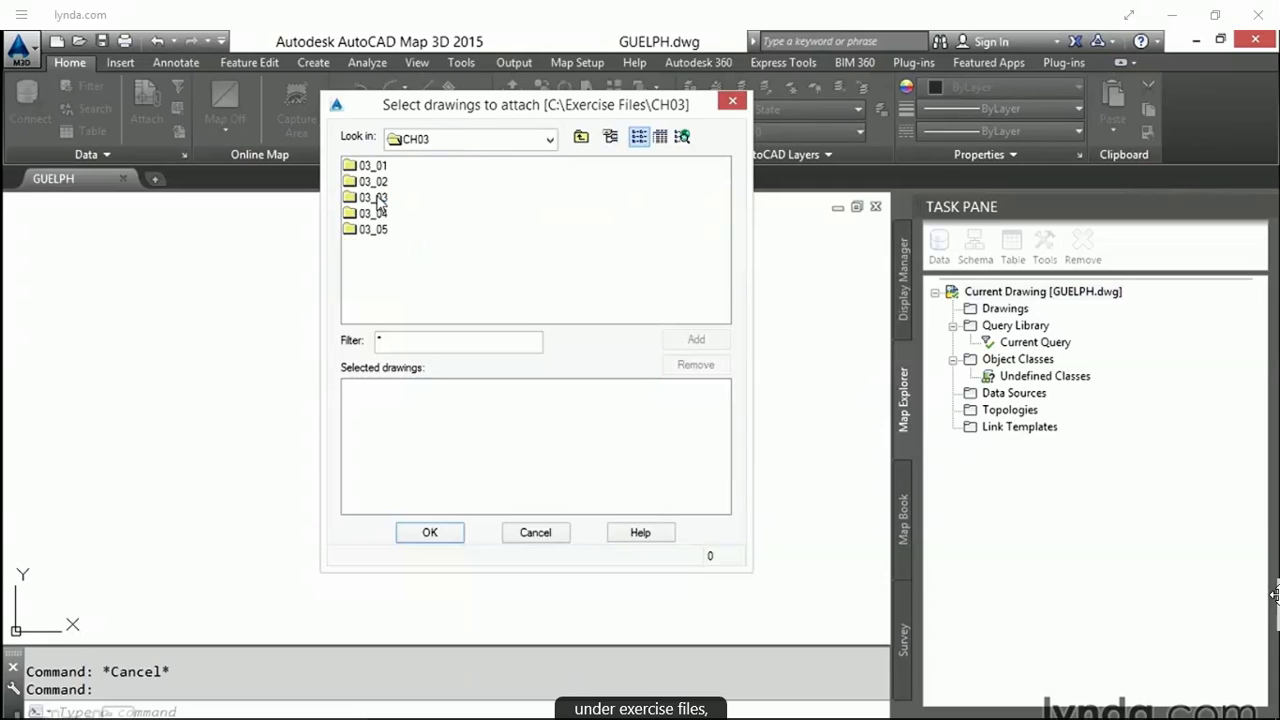
double_click(376, 167)
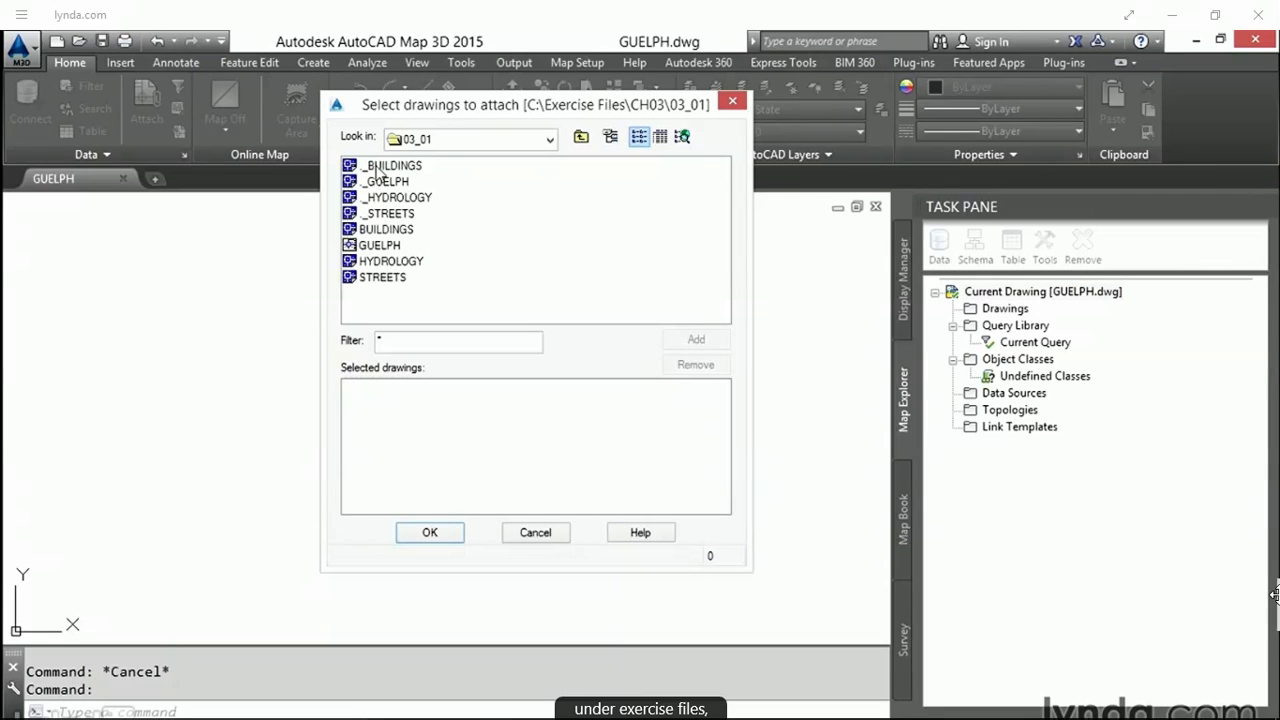
click(392, 230)
ctrl+click(408, 264)
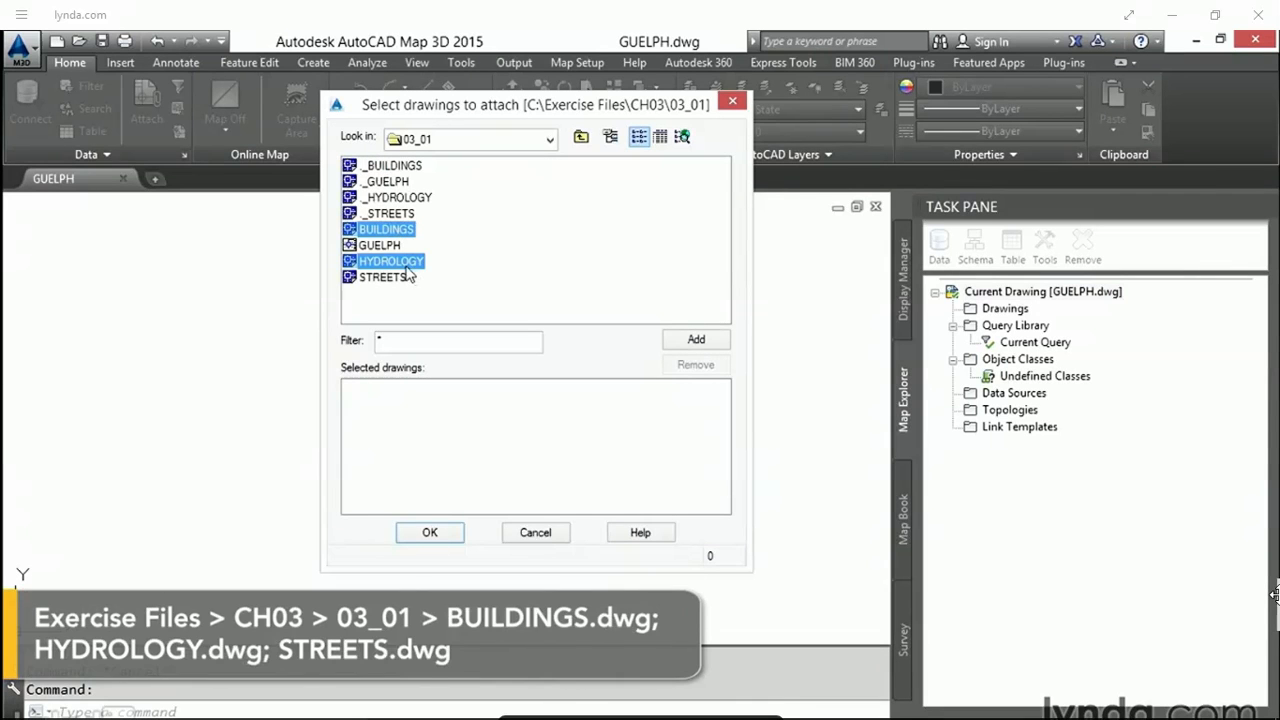
ctrl+click(385, 278)
click(697, 340)
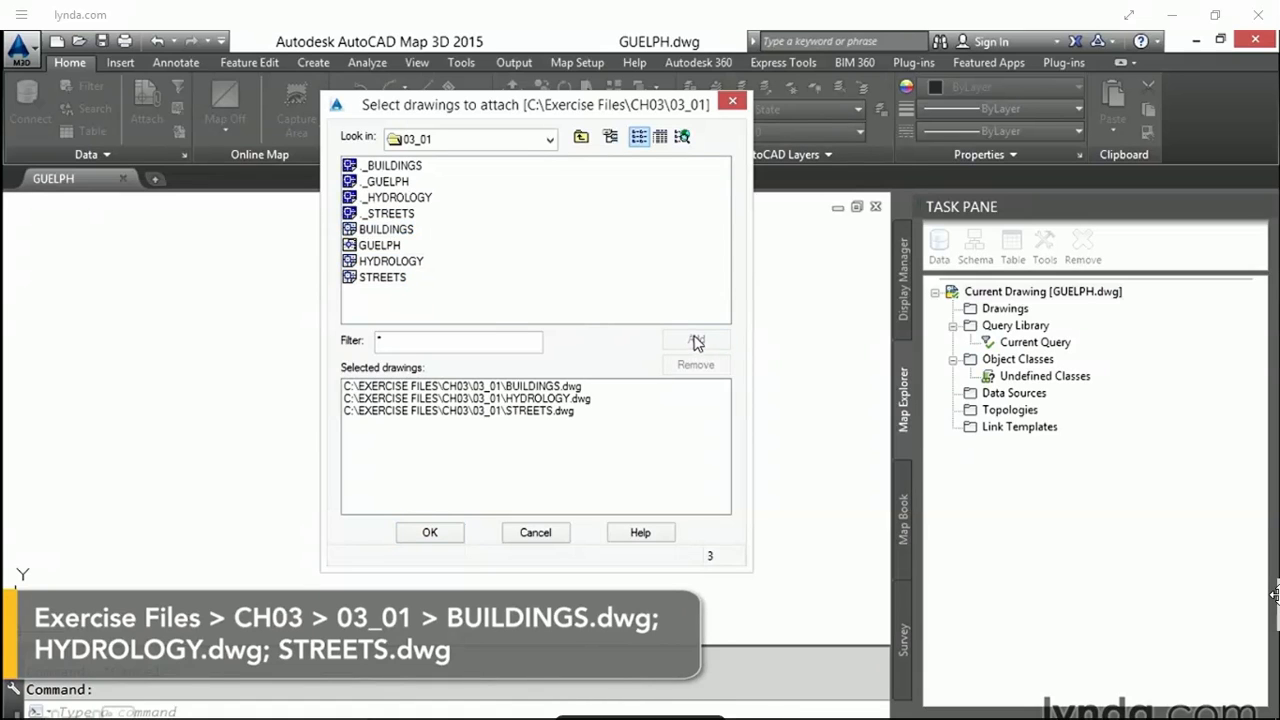
click(446, 543)
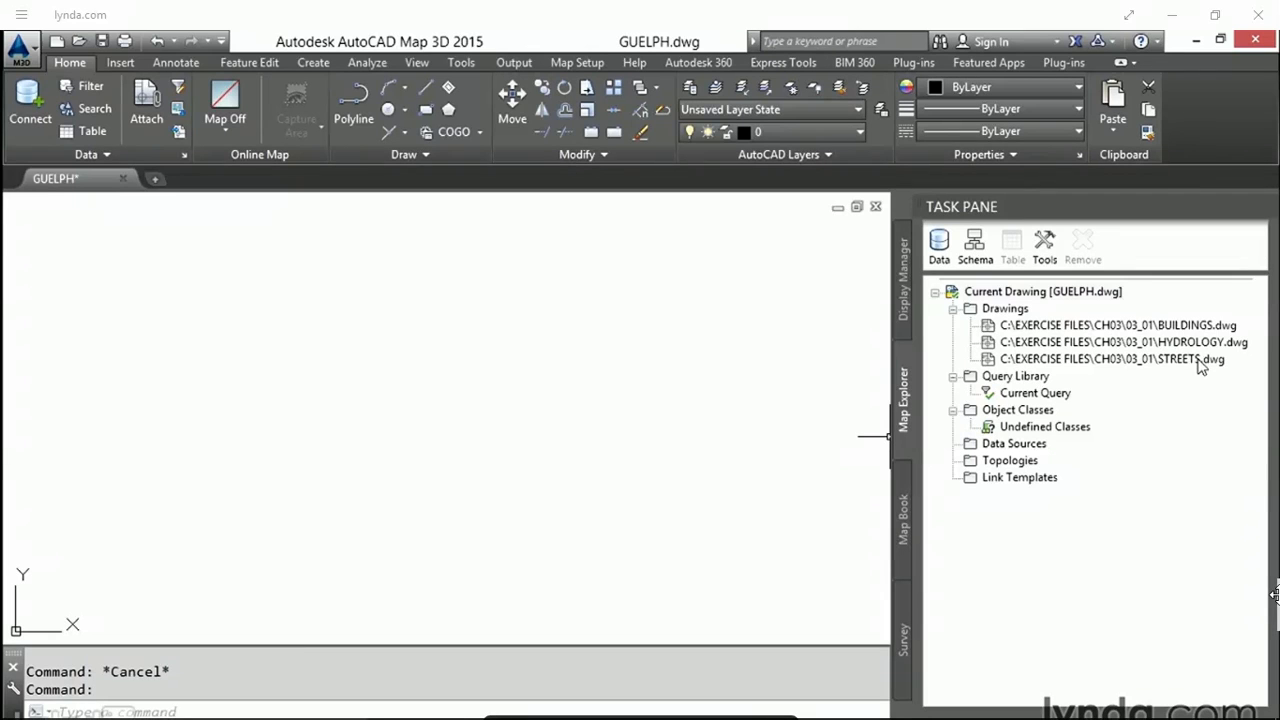
- Quick view all three attached drawings, zoomed to their extents, and look closer at the city centre
right_click(1008, 312)
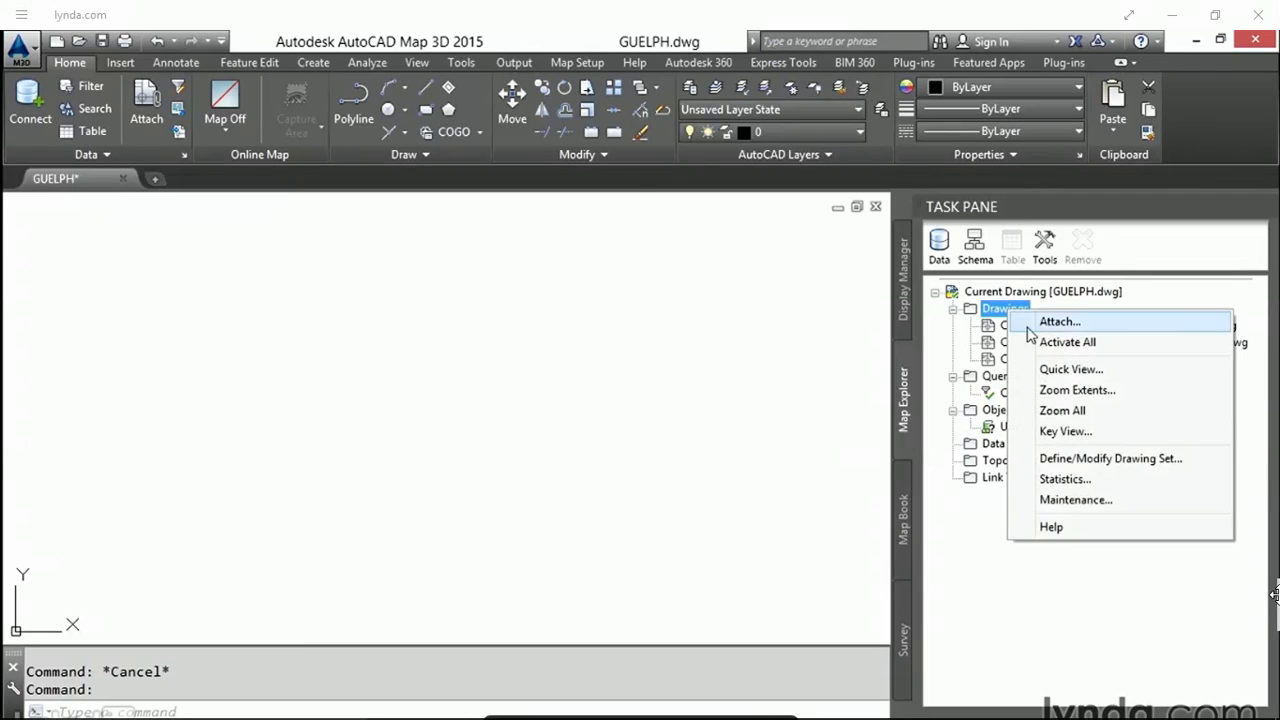
click(1065, 369)
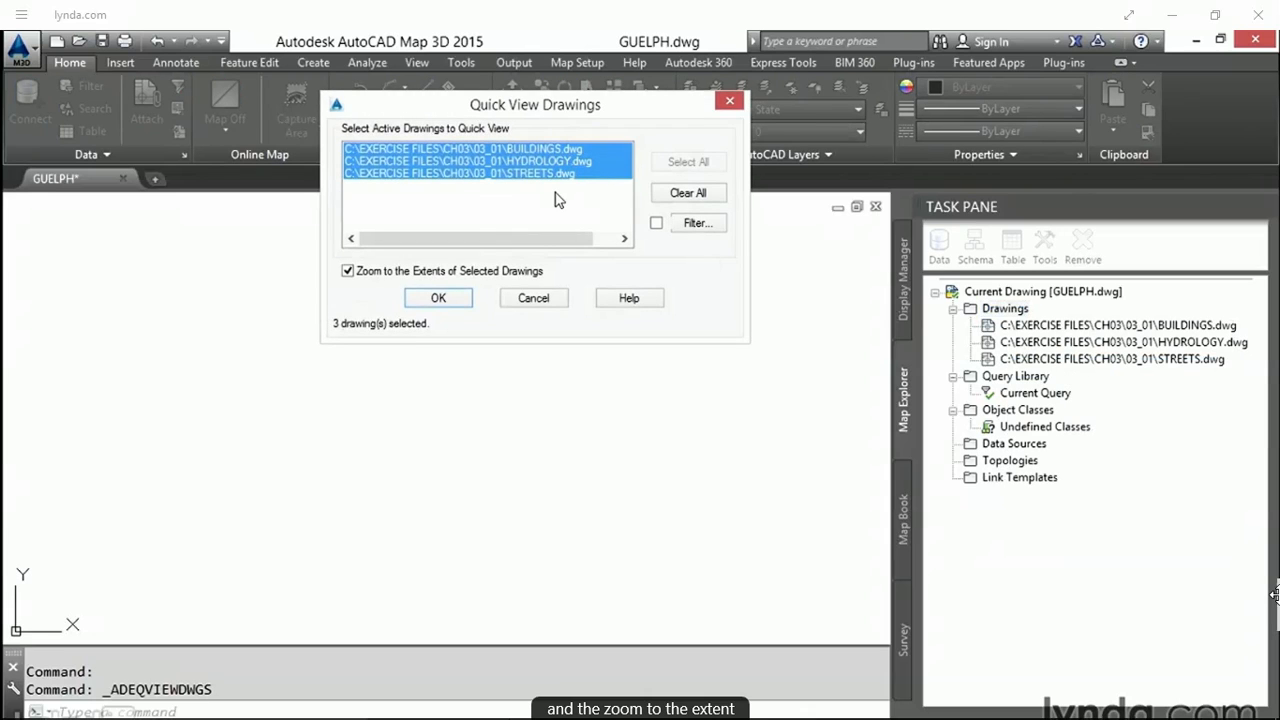
click(440, 298)
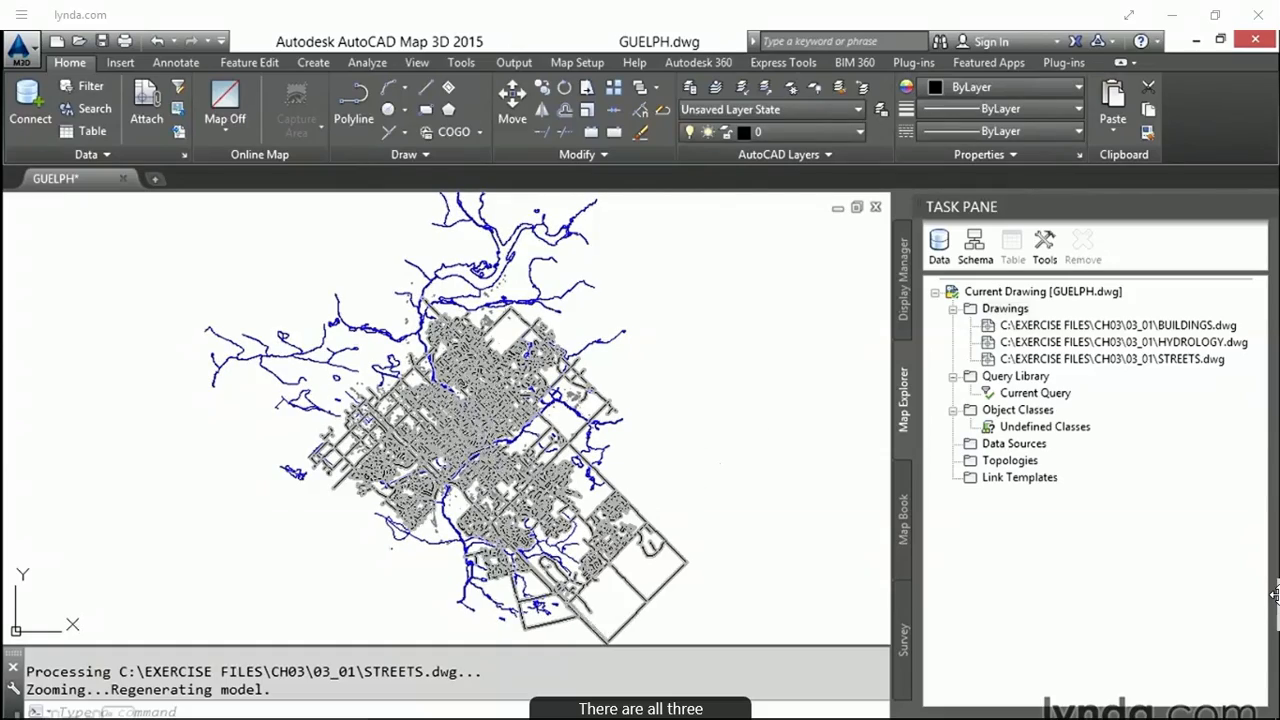
scroll(515, 447, up, 5)
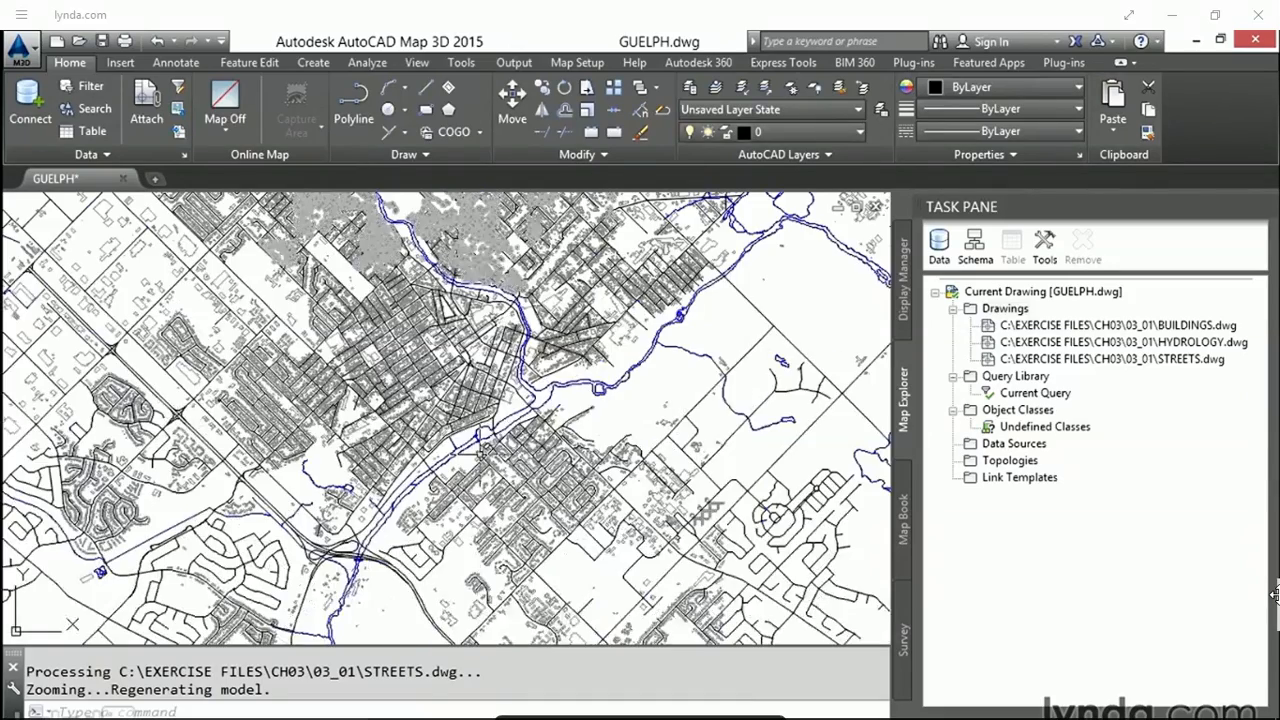
- Clear the combined preview with REGEN, quick view BUILDINGS.dwg on its own, and clear that preview too
scroll(513, 446, up, 3)
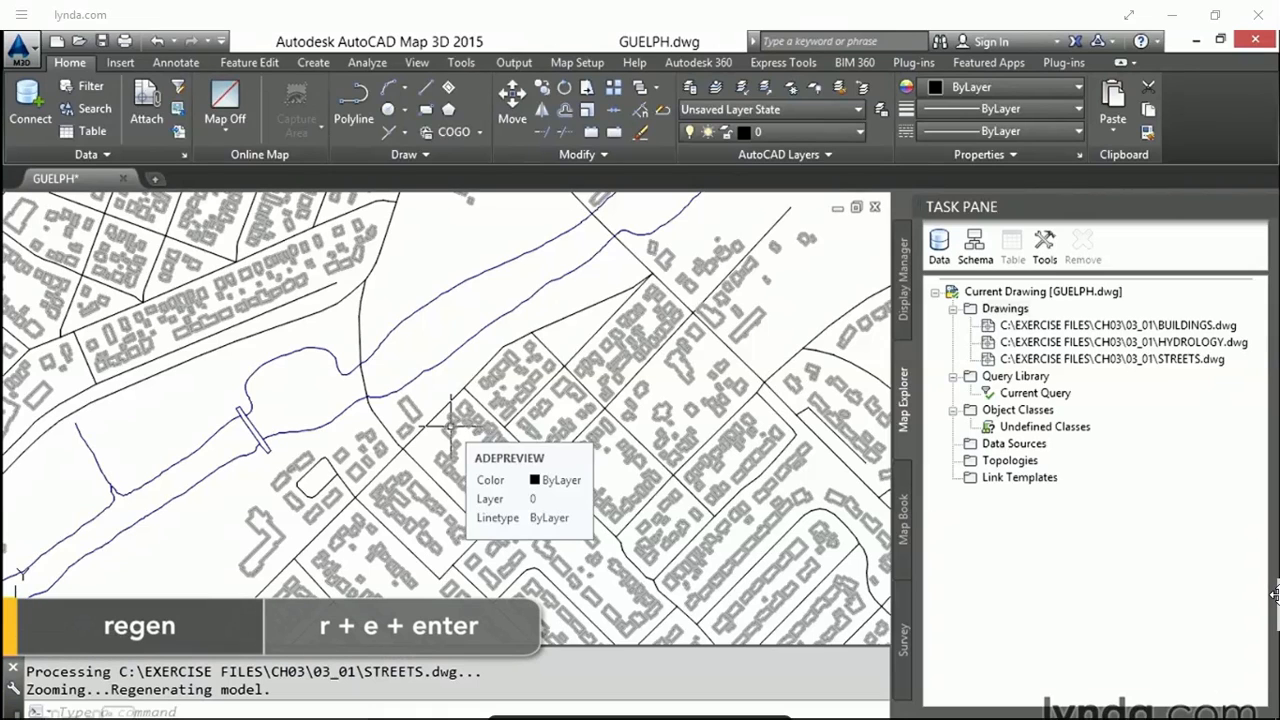
text(re)
key(Return)
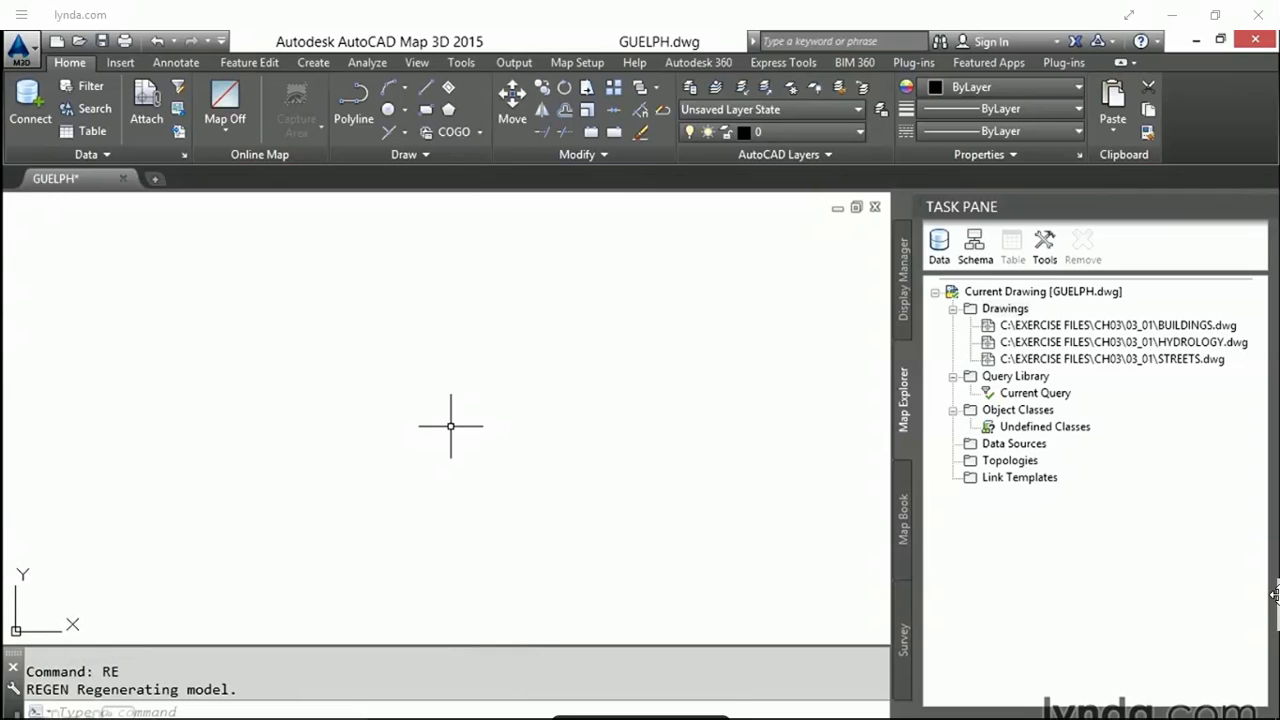
right_click(1177, 333)
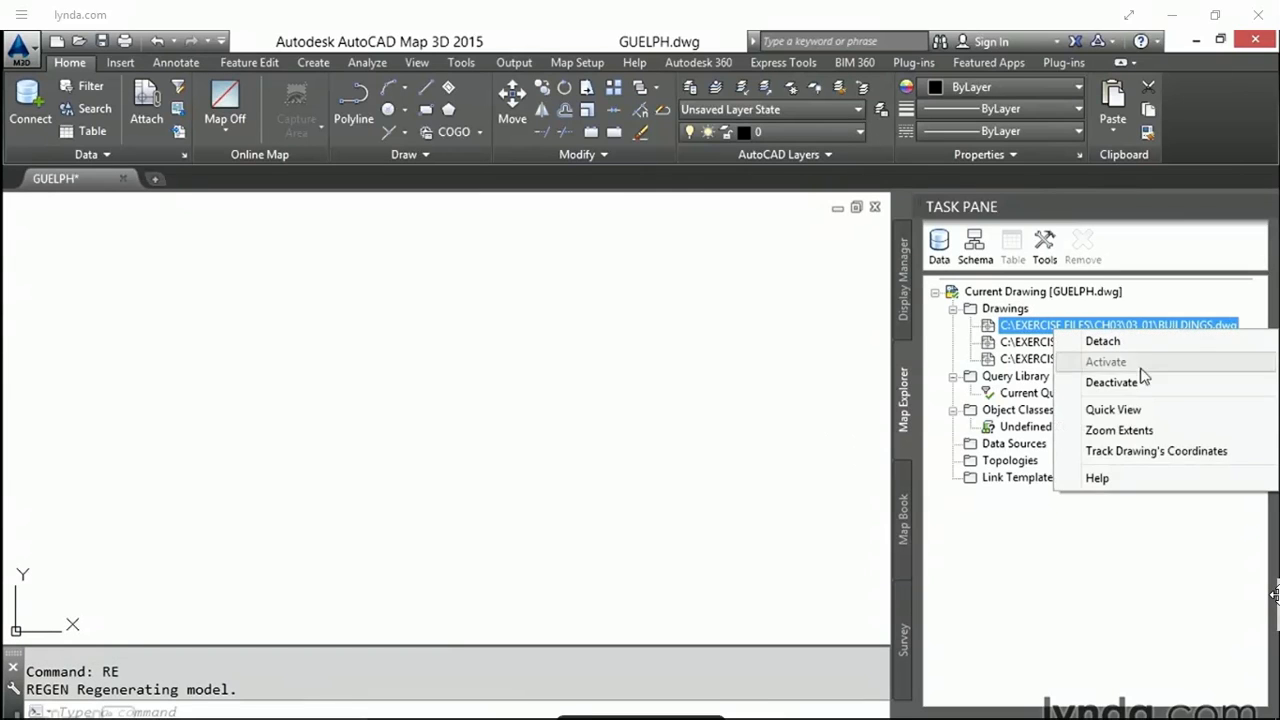
click(1113, 410)
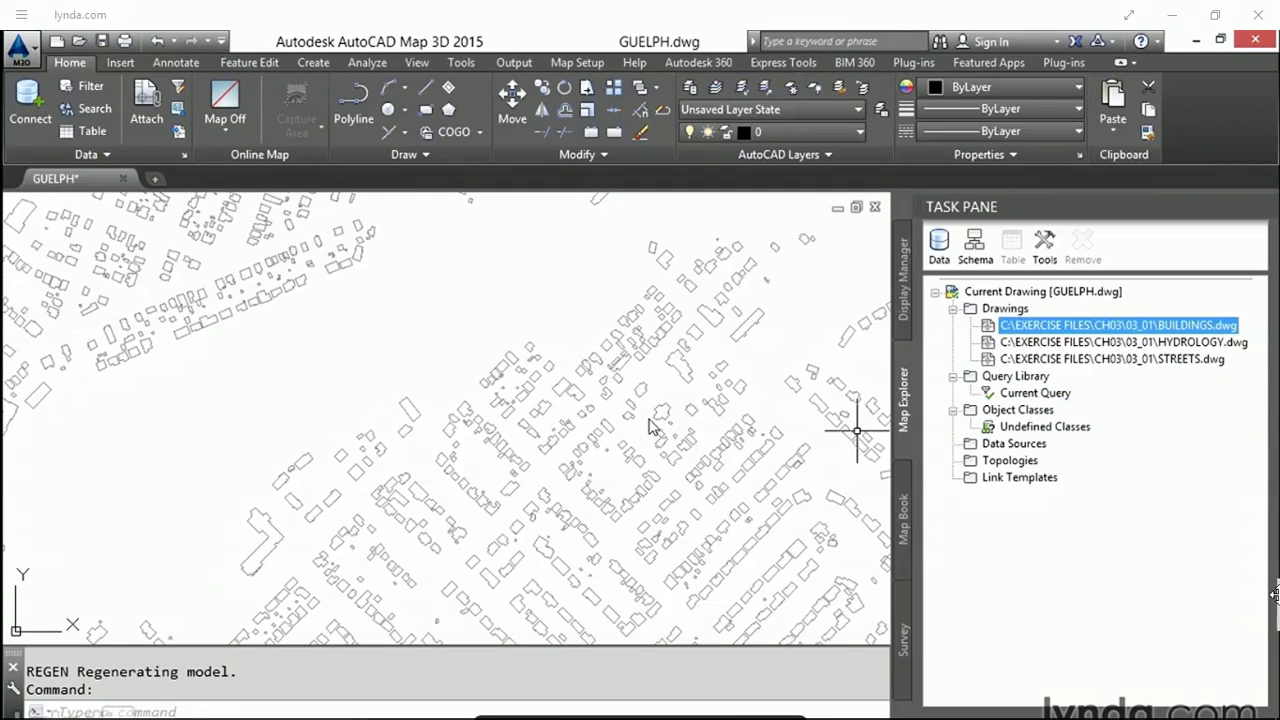
text(re)
key(Return)
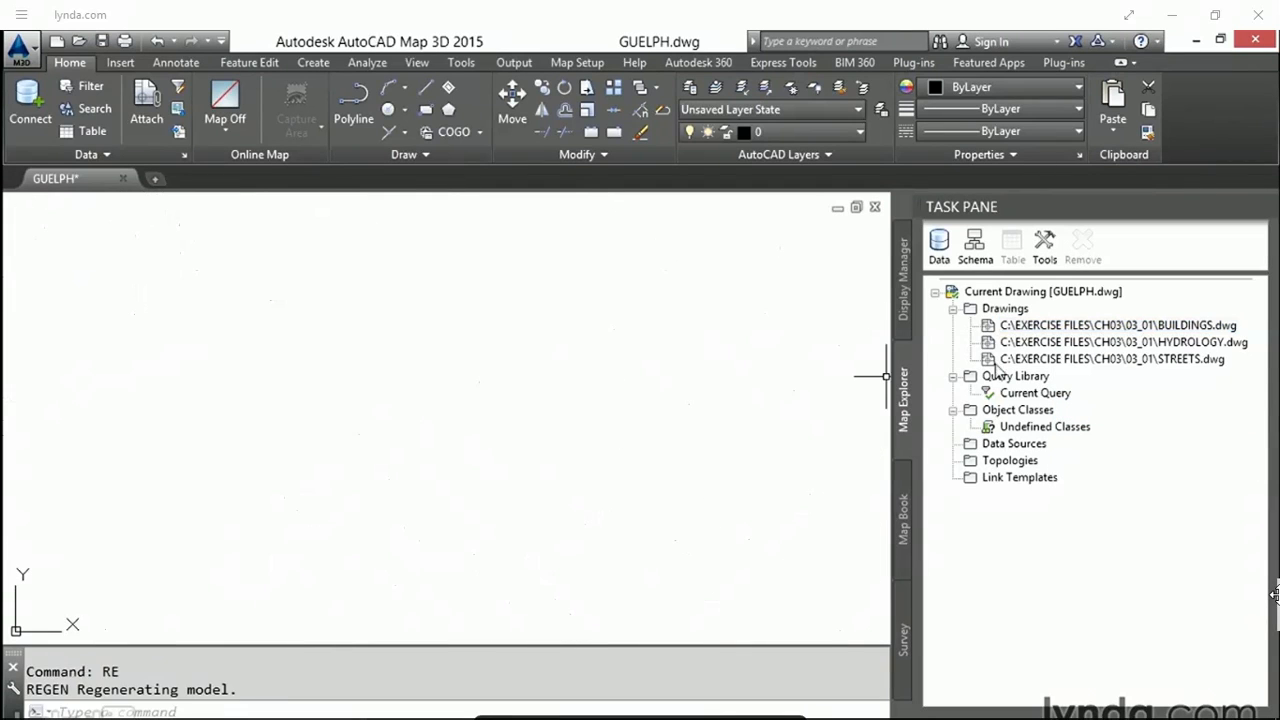
- Quick view only HYDROLOGY.dwg, zoom to that drawing's extents, and clear the preview with REGEN
right_click(1073, 344)
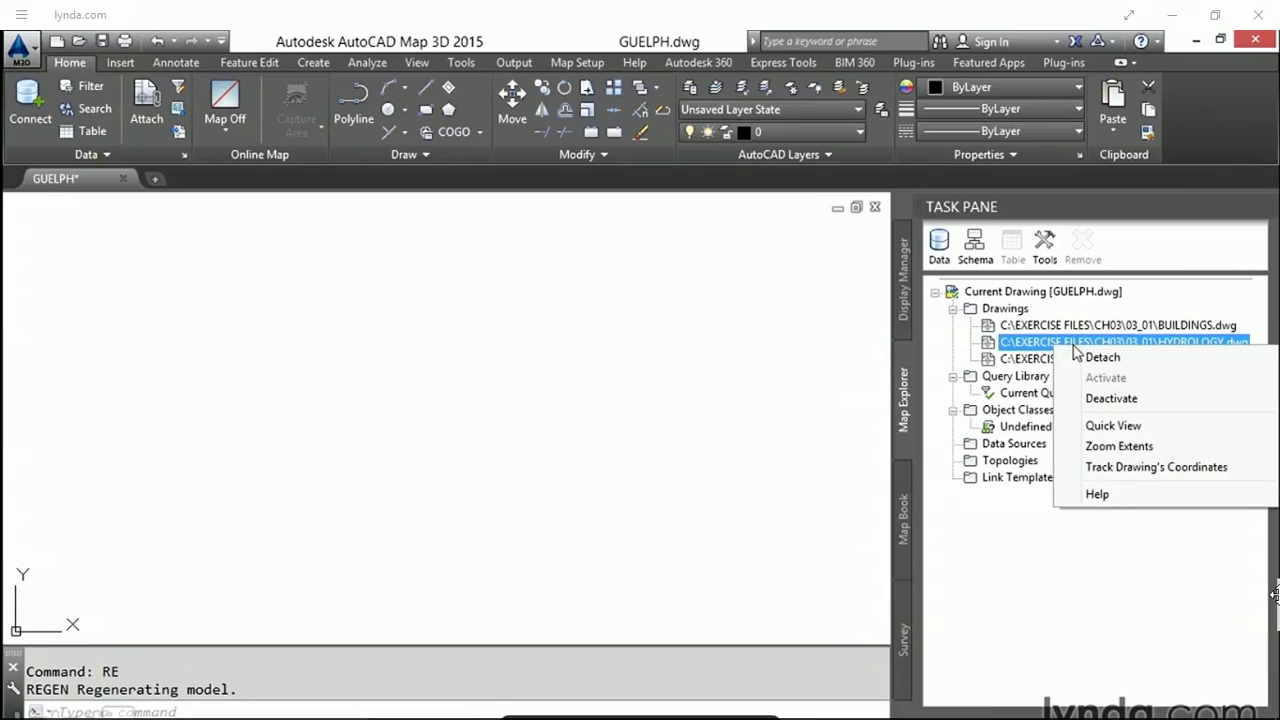
click(1092, 428)
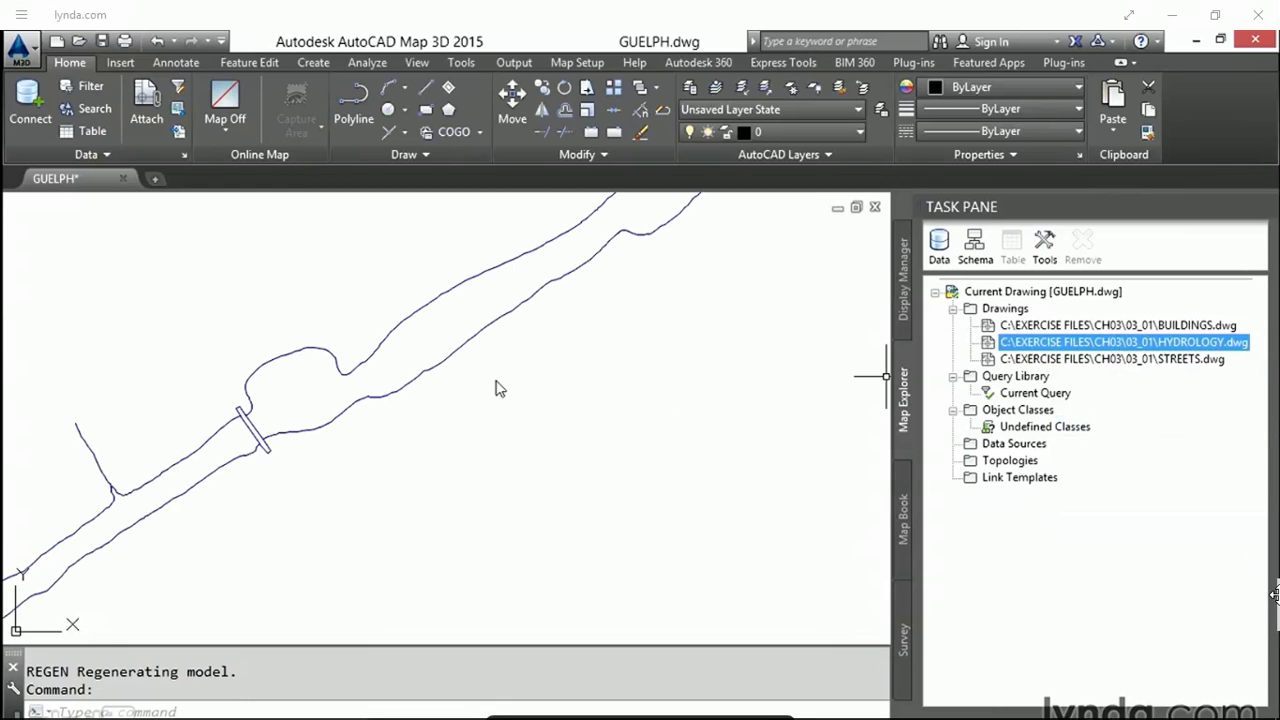
right_click(1021, 347)
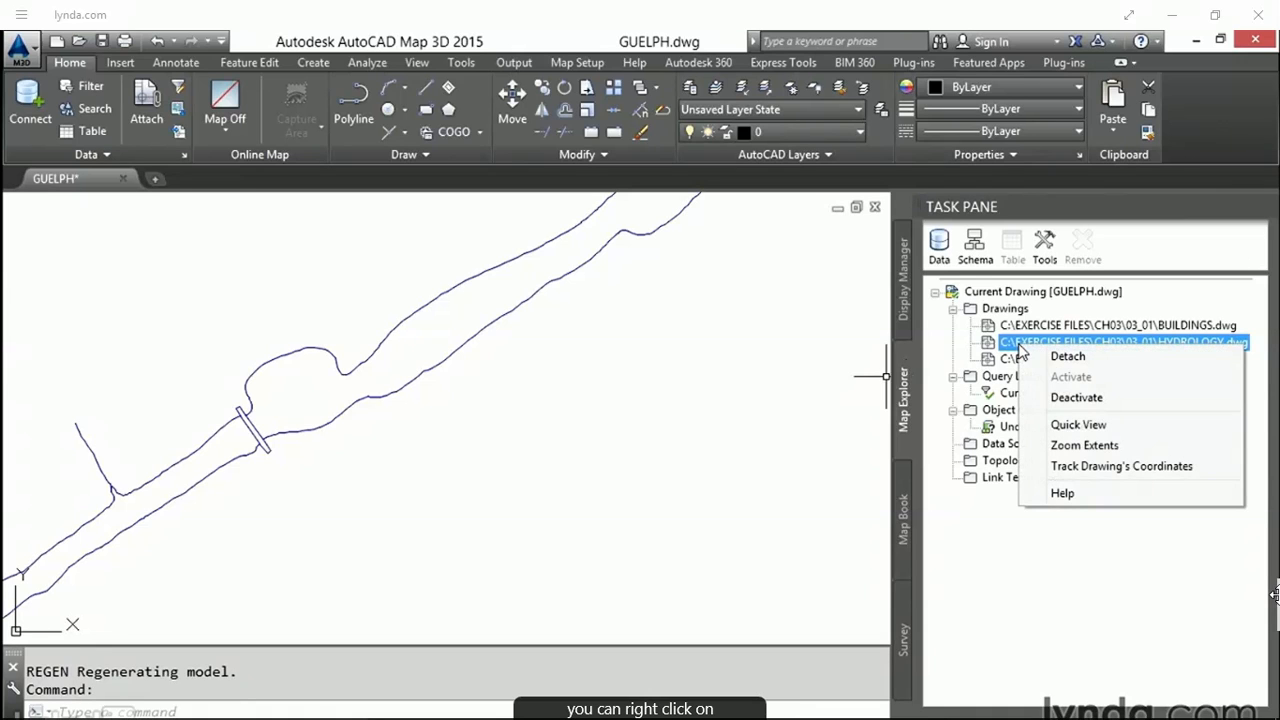
click(1078, 446)
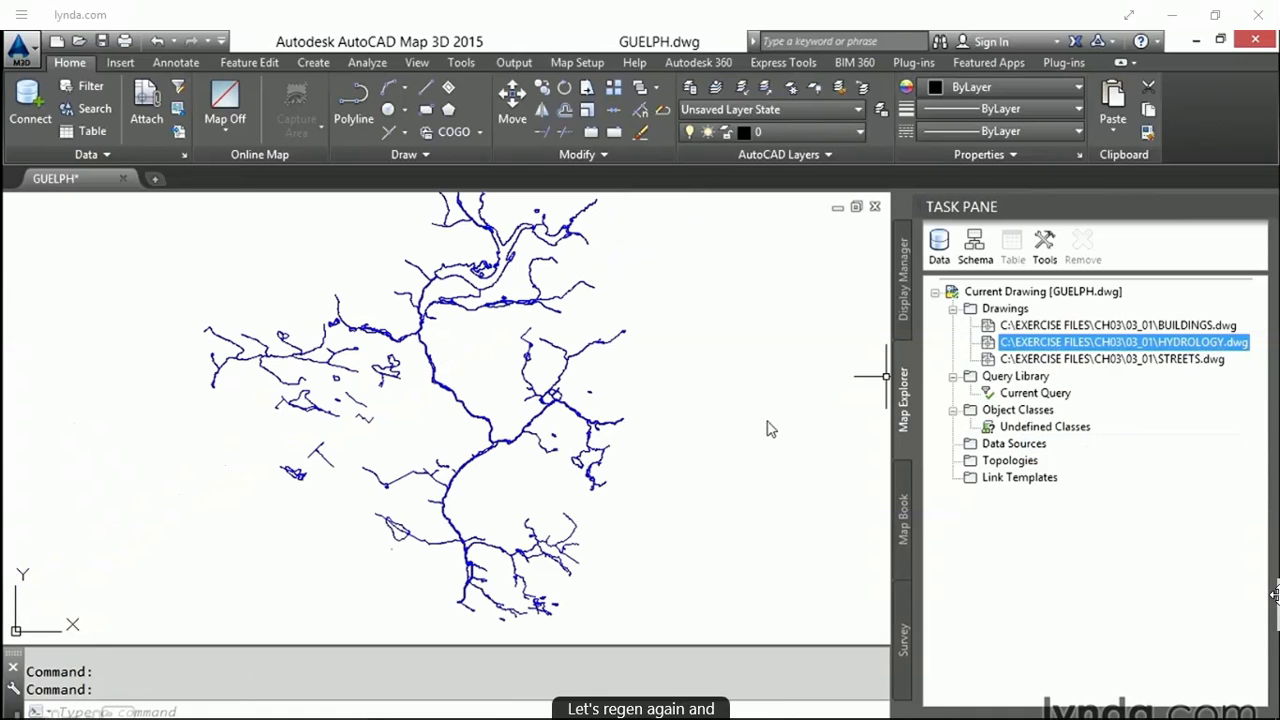
text(RE)
key(Return)
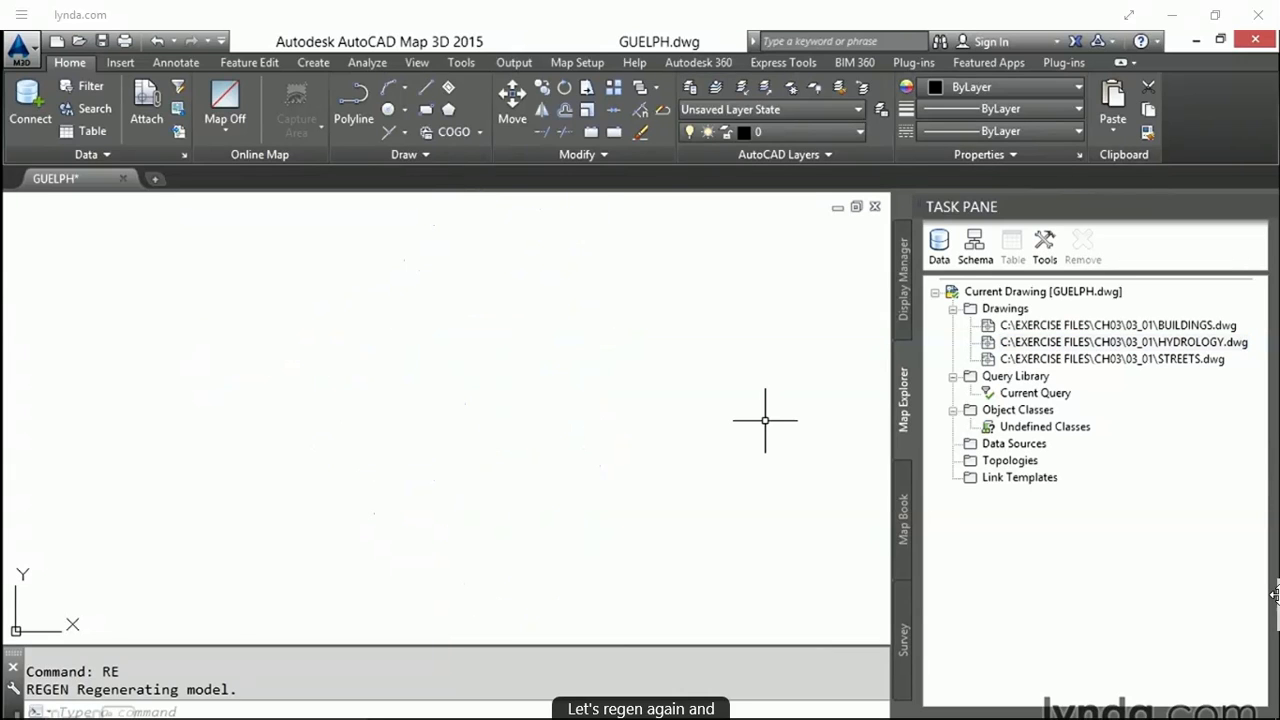
- Quick view only STREETS.dwg and clear its preview with REGEN
right_click(1047, 360)
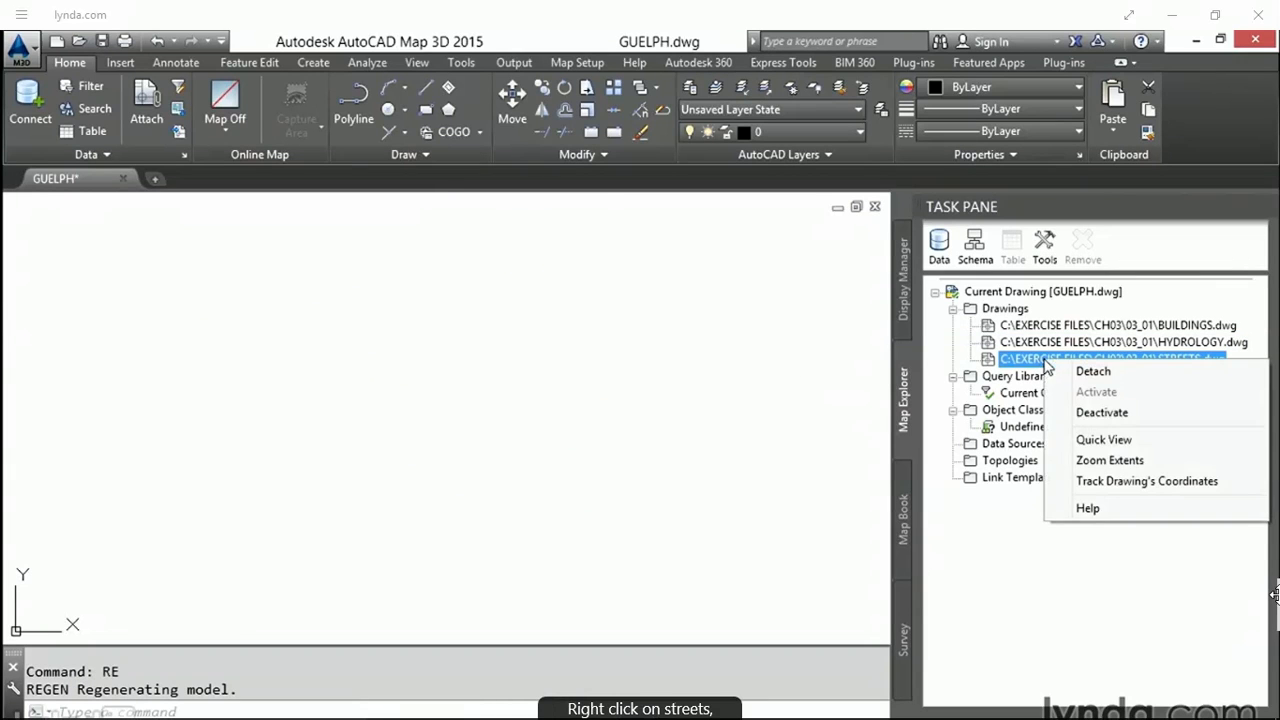
click(1086, 439)
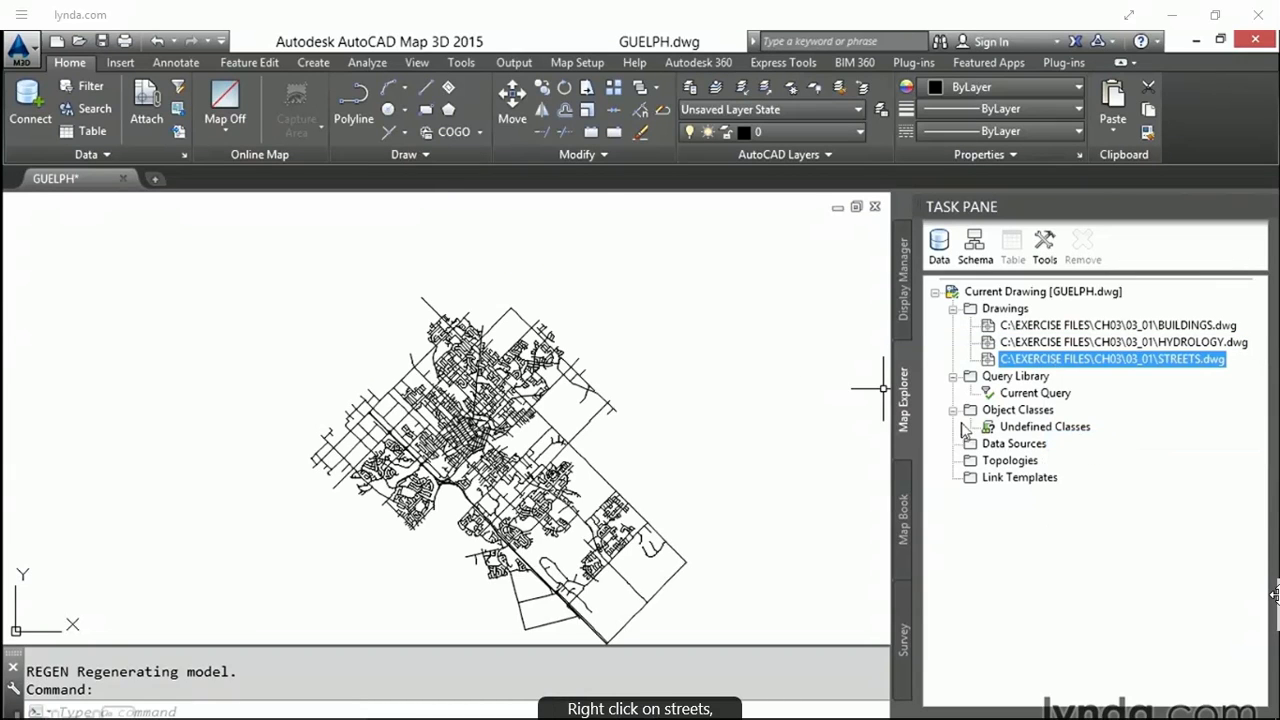
text(RE)
key(Return)
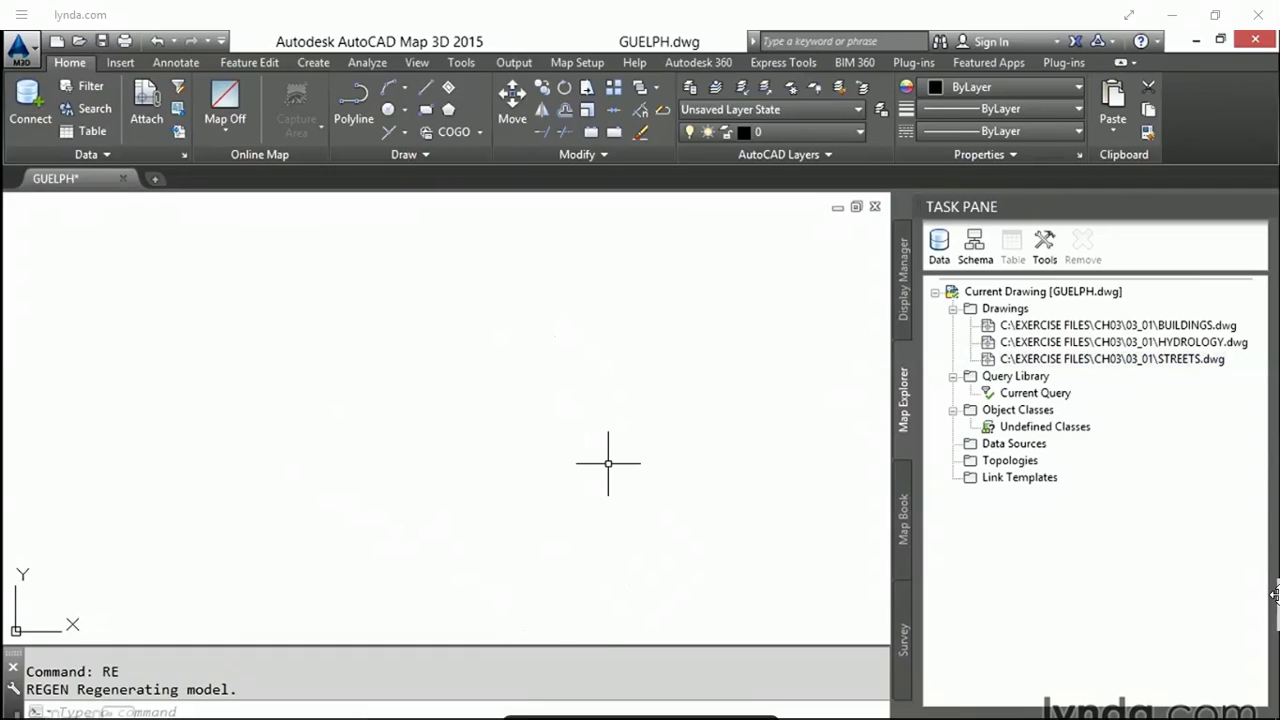
- Deactivate STREETS.dwg and quick view the active BUILDINGS.dwg and HYDROLOGY.dwg, zoomed to their extents
click(1108, 362)
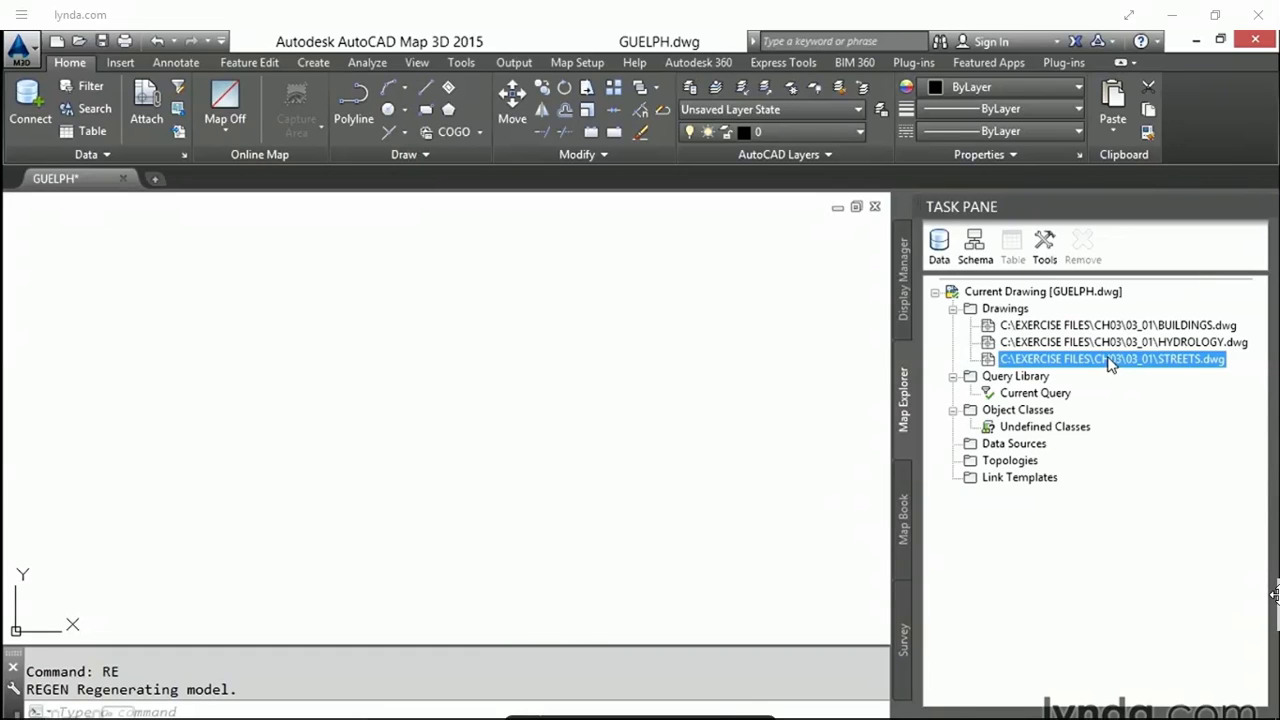
right_click(1099, 364)
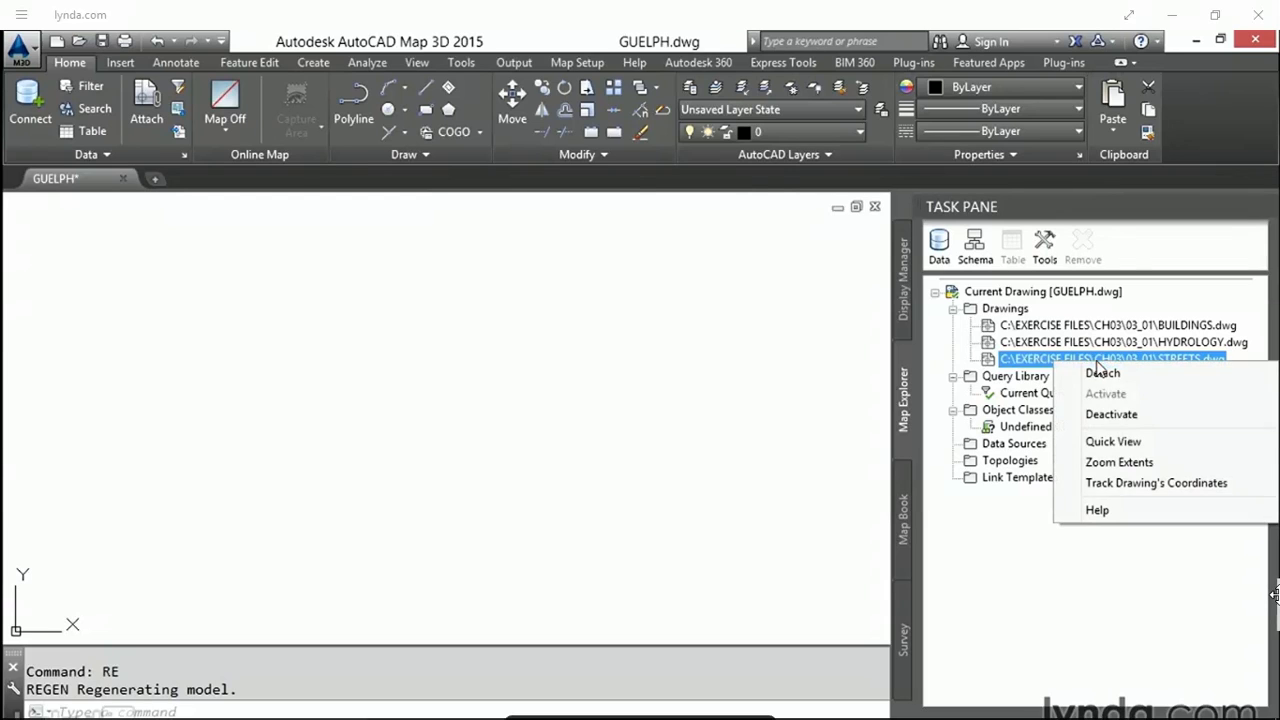
click(1110, 415)
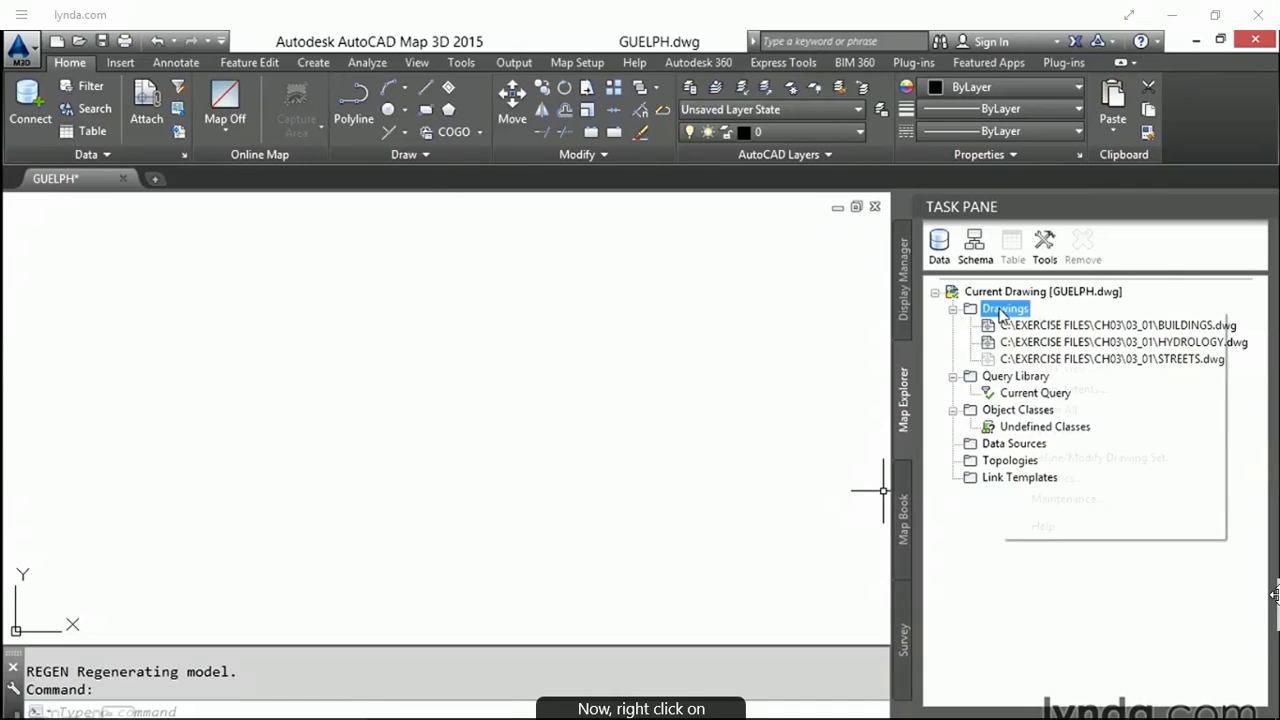
right_click(1004, 312)
click(1043, 369)
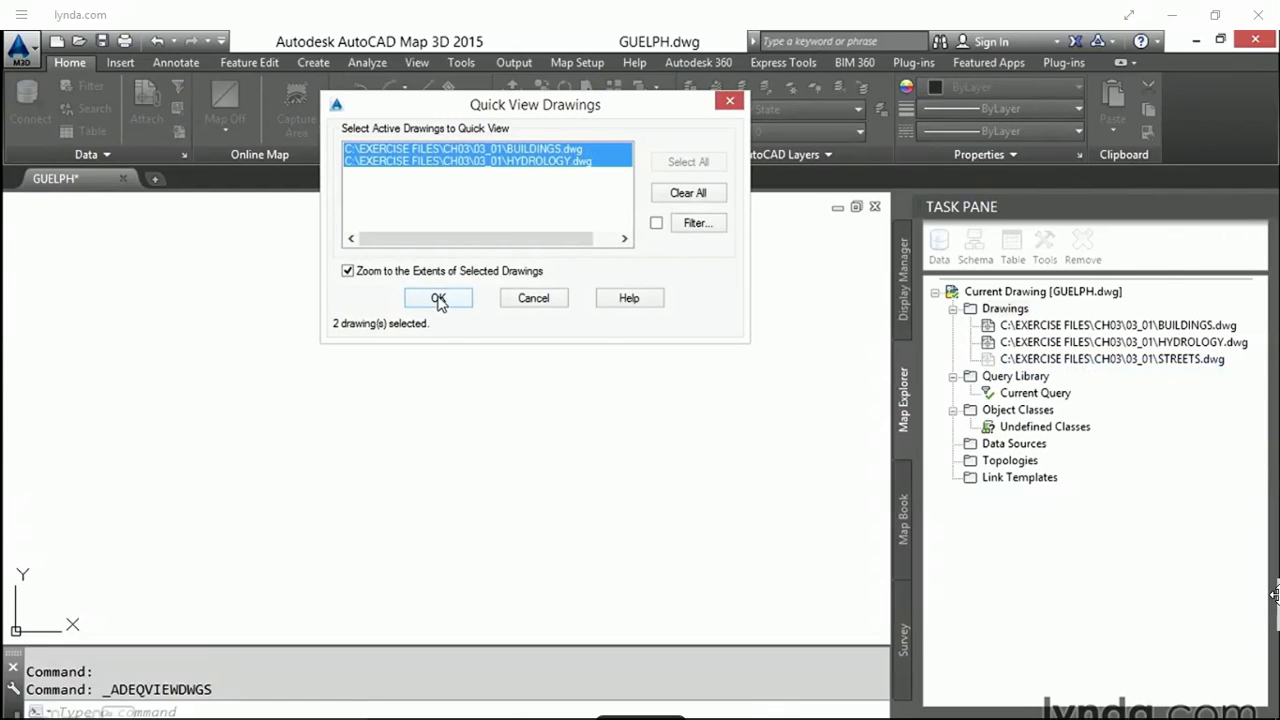
click(438, 300)
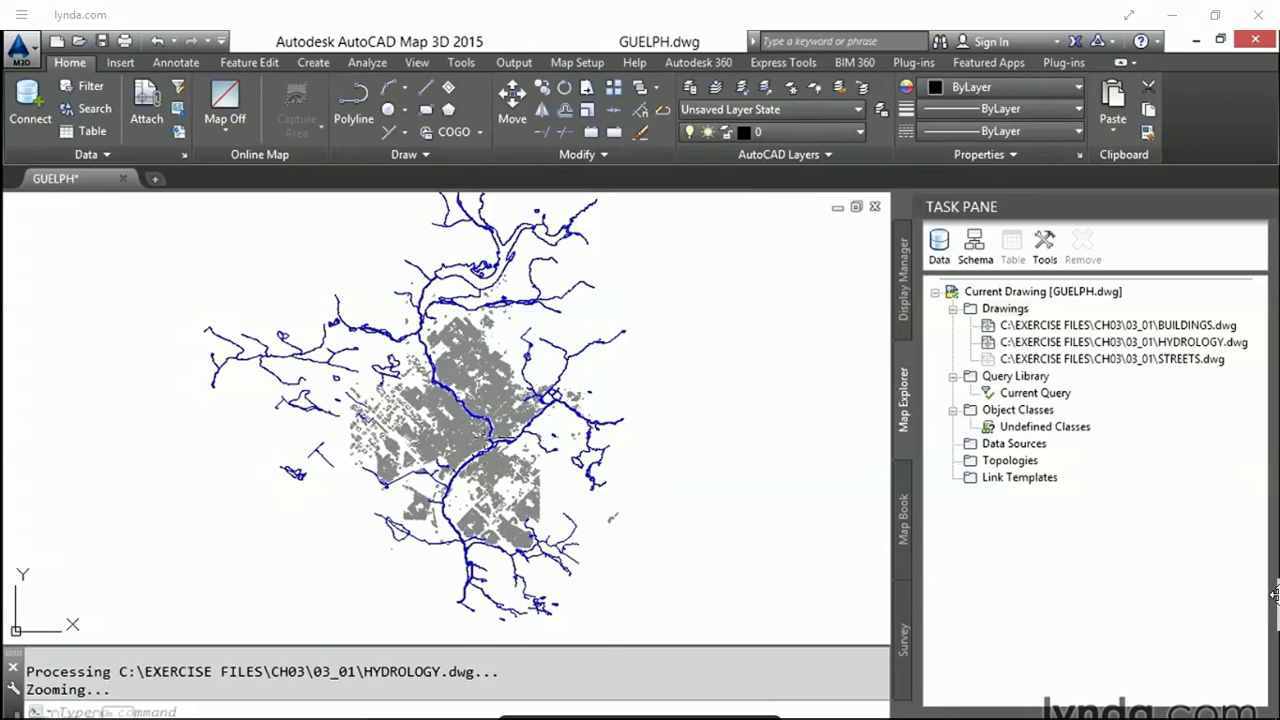
scroll(484, 452, up, 5)
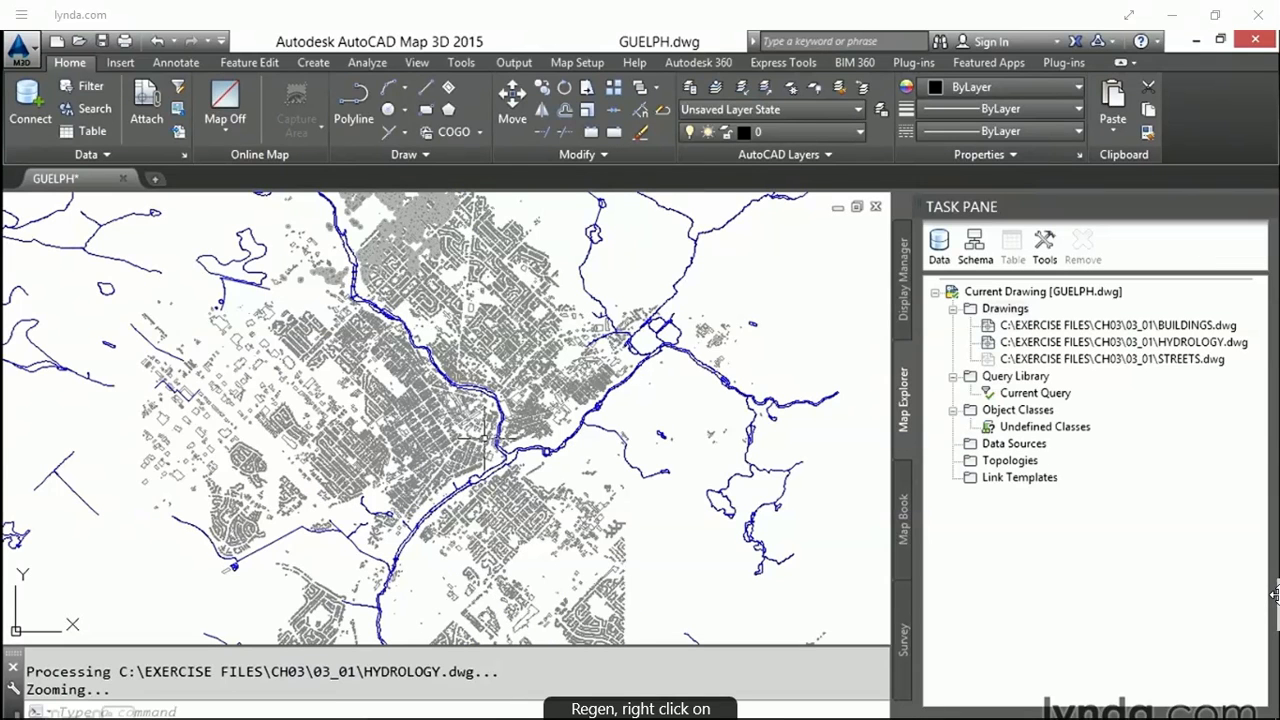
- Clear the two-drawing preview with REGEN and reactivate STREETS.dwg
text(re)
key(Return)
right_click(1053, 359)
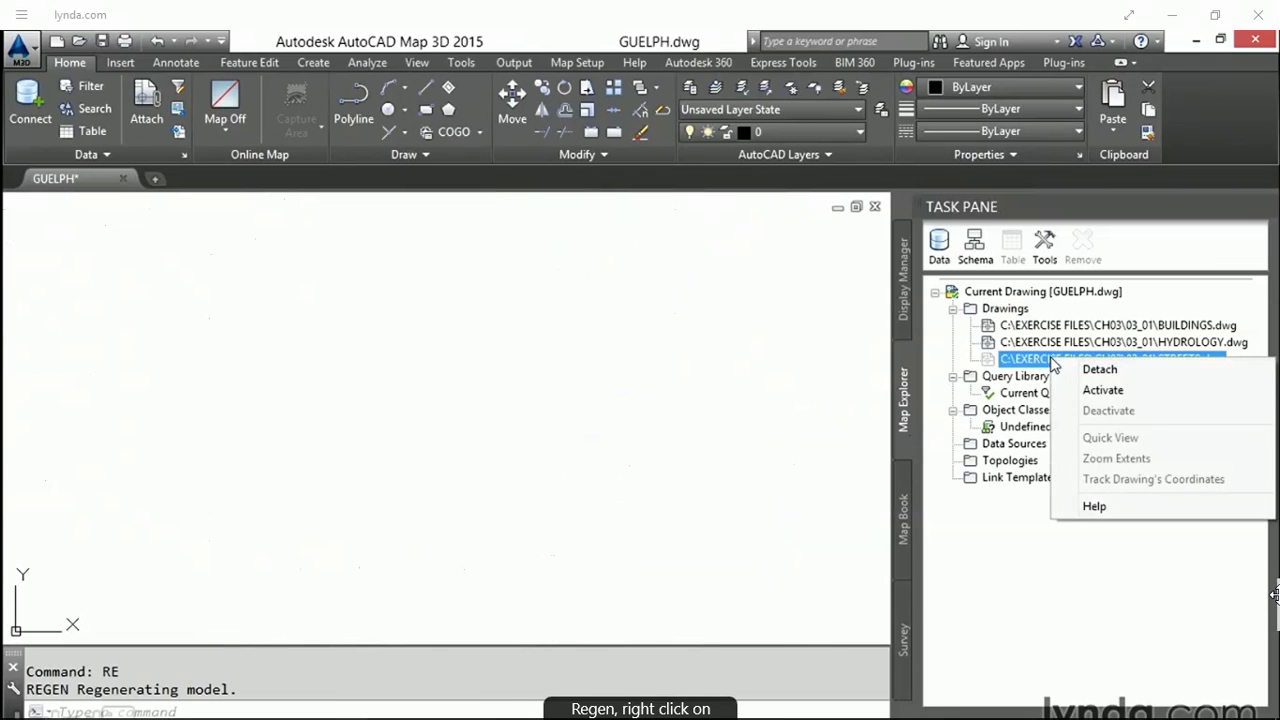
click(1092, 390)
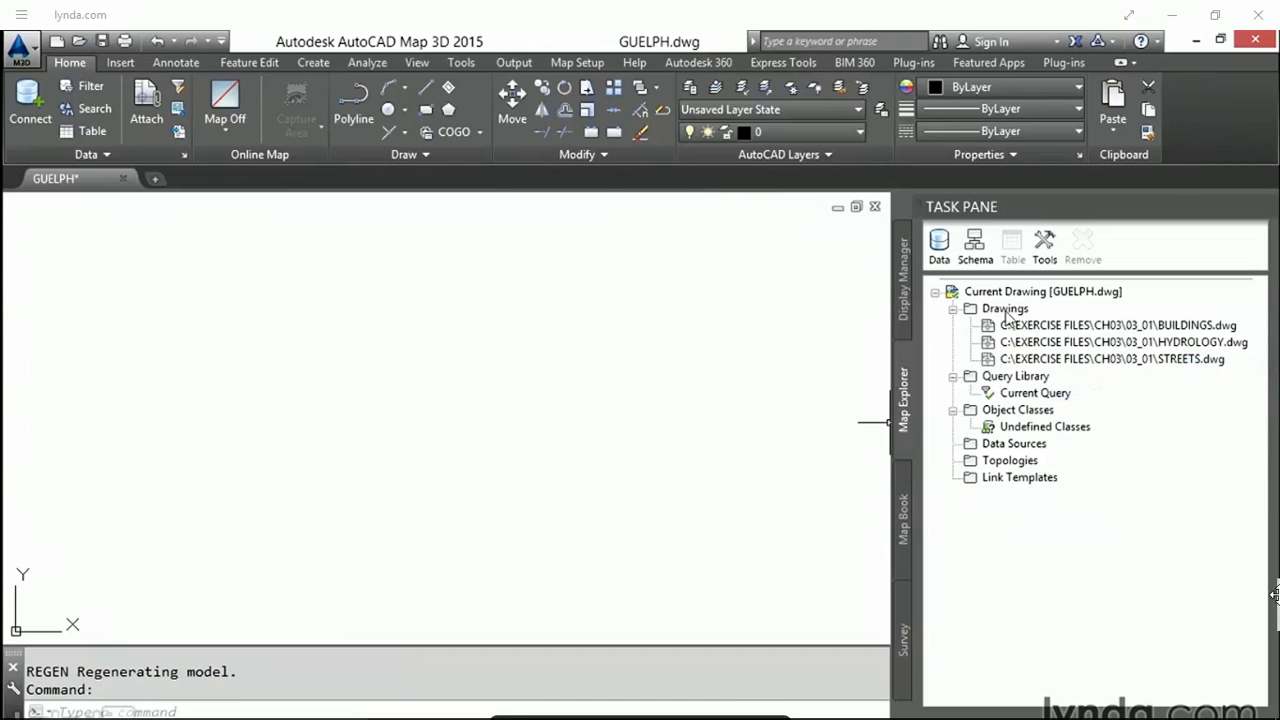
- Quick view BUILDINGS.dwg, HYDROLOGY.dwg and STREETS.dwg together, zoomed to the extents of the selected drawings
right_click(1005, 312)
click(1066, 369)
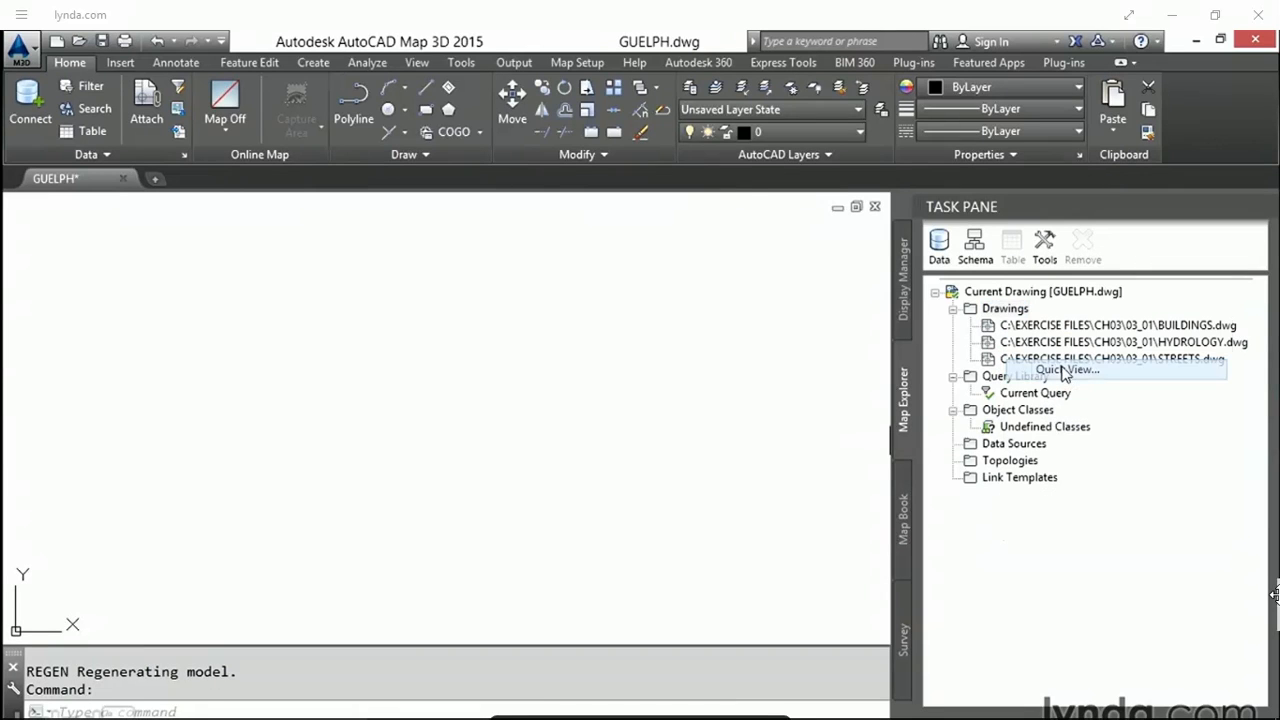
click(511, 173)
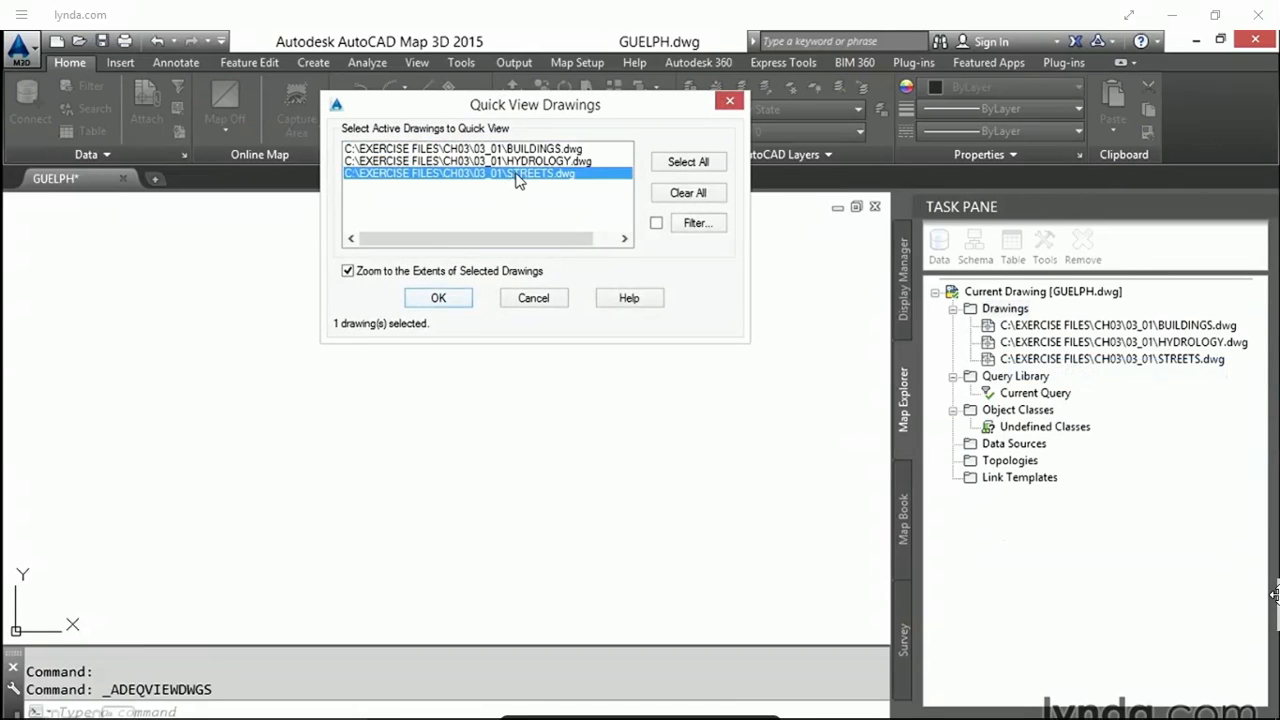
click(518, 150)
shift+click(522, 176)
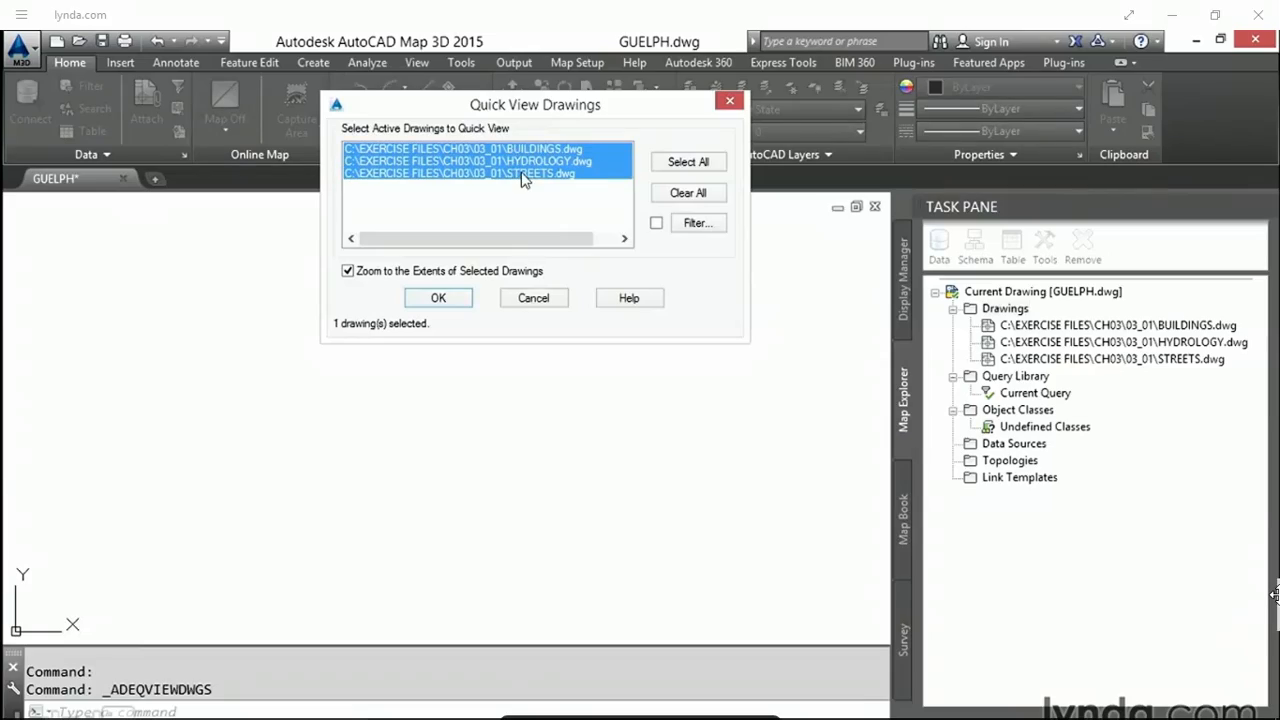
click(441, 300)
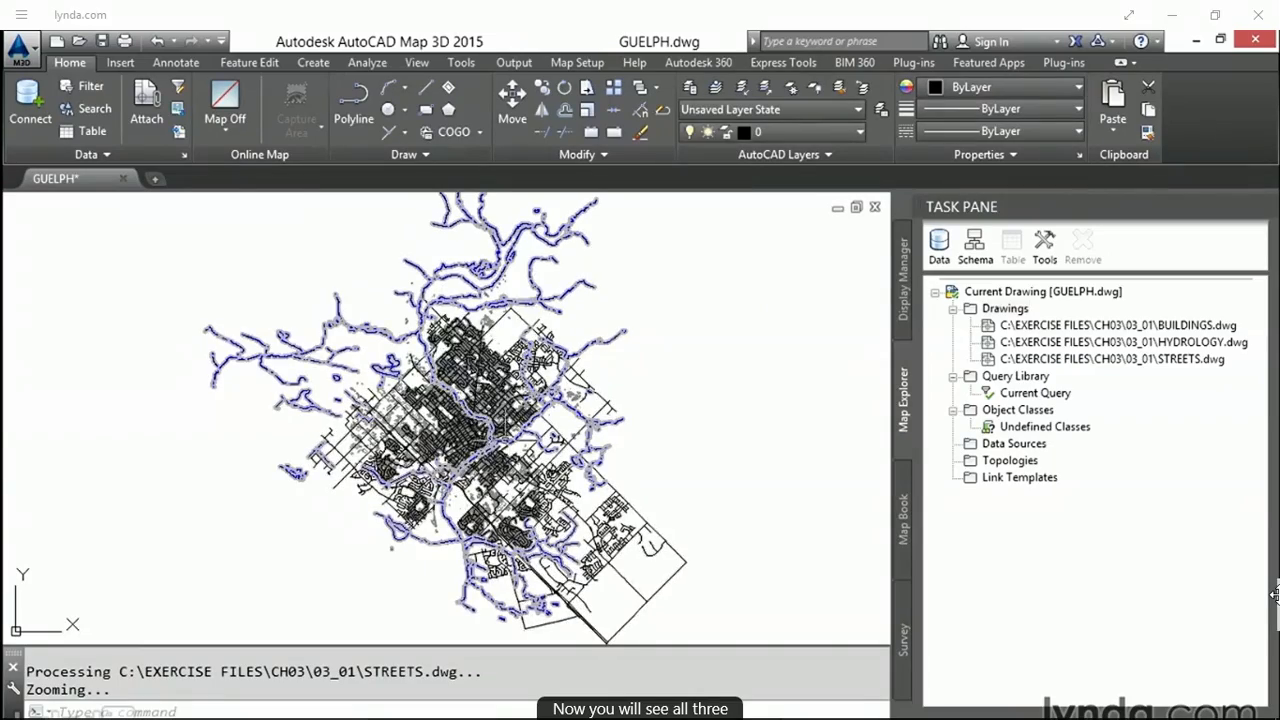
scroll(515, 424, up, 2)
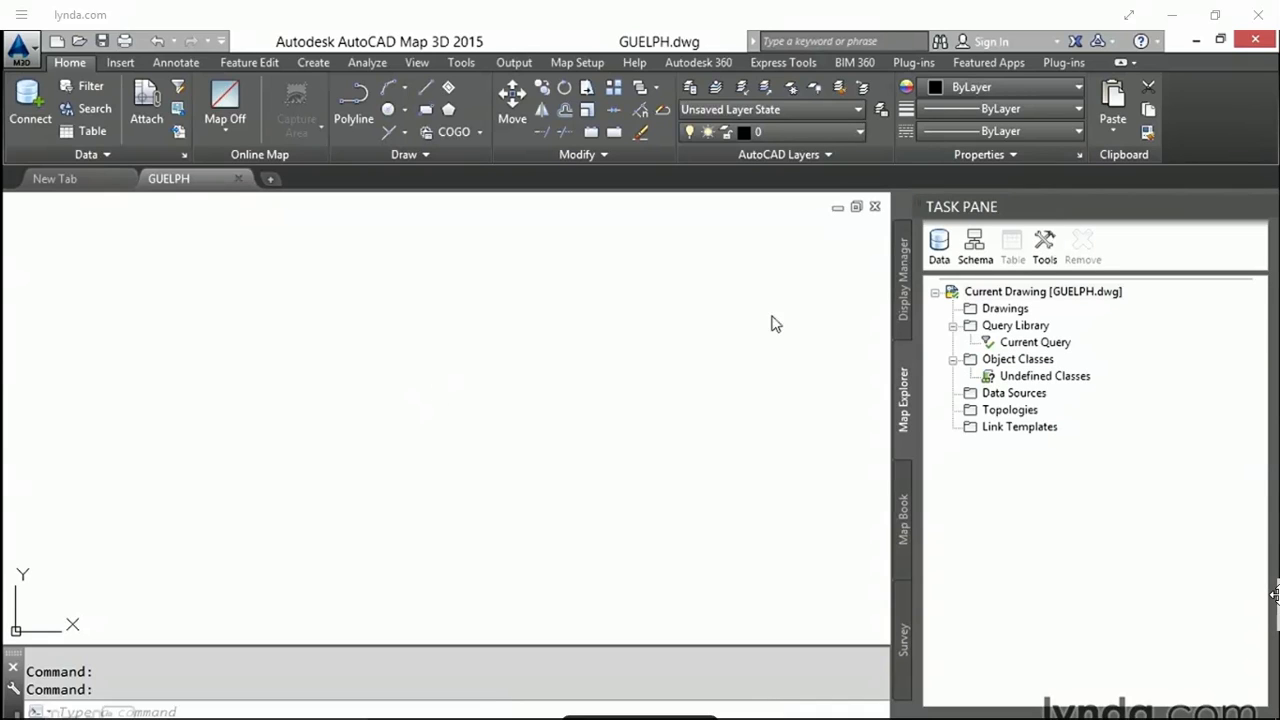
- Attach HYDROLOGY.dwg and STREETS.dwg from Exercise Files\CH03\03_02 to GUELPH.dwg as source drawings
right_click(1010, 313)
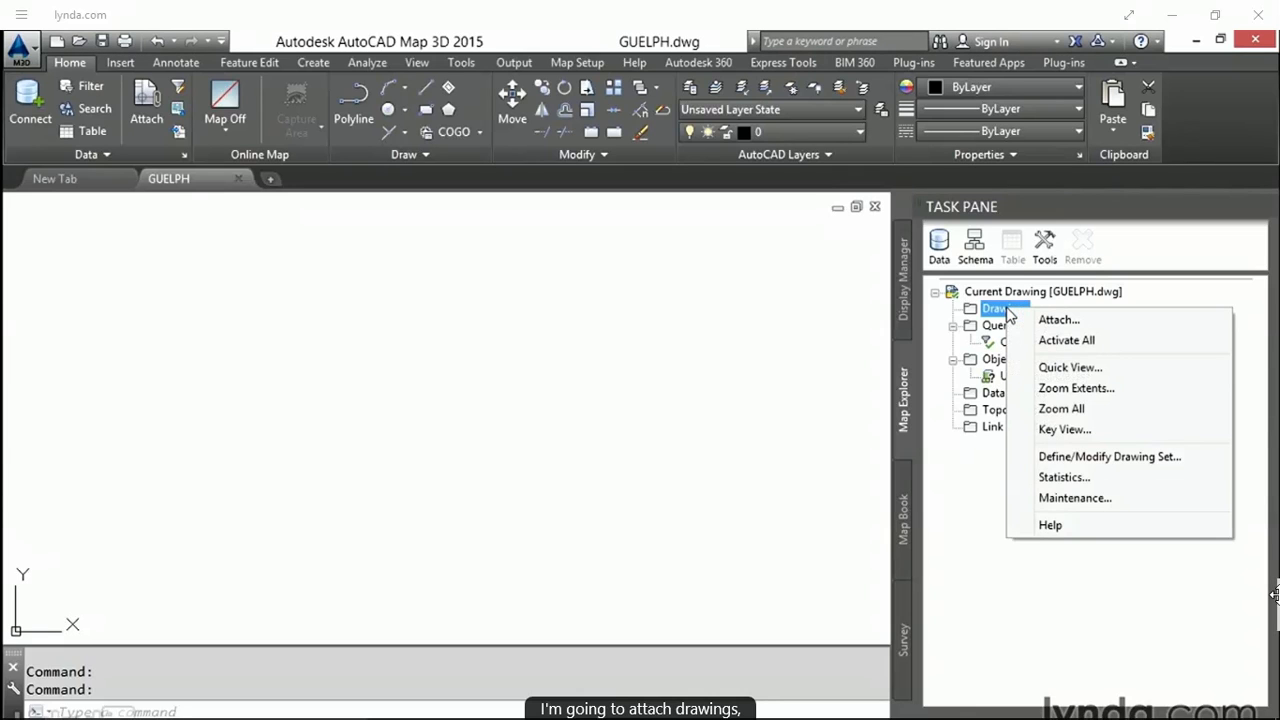
click(1078, 320)
double_click(370, 200)
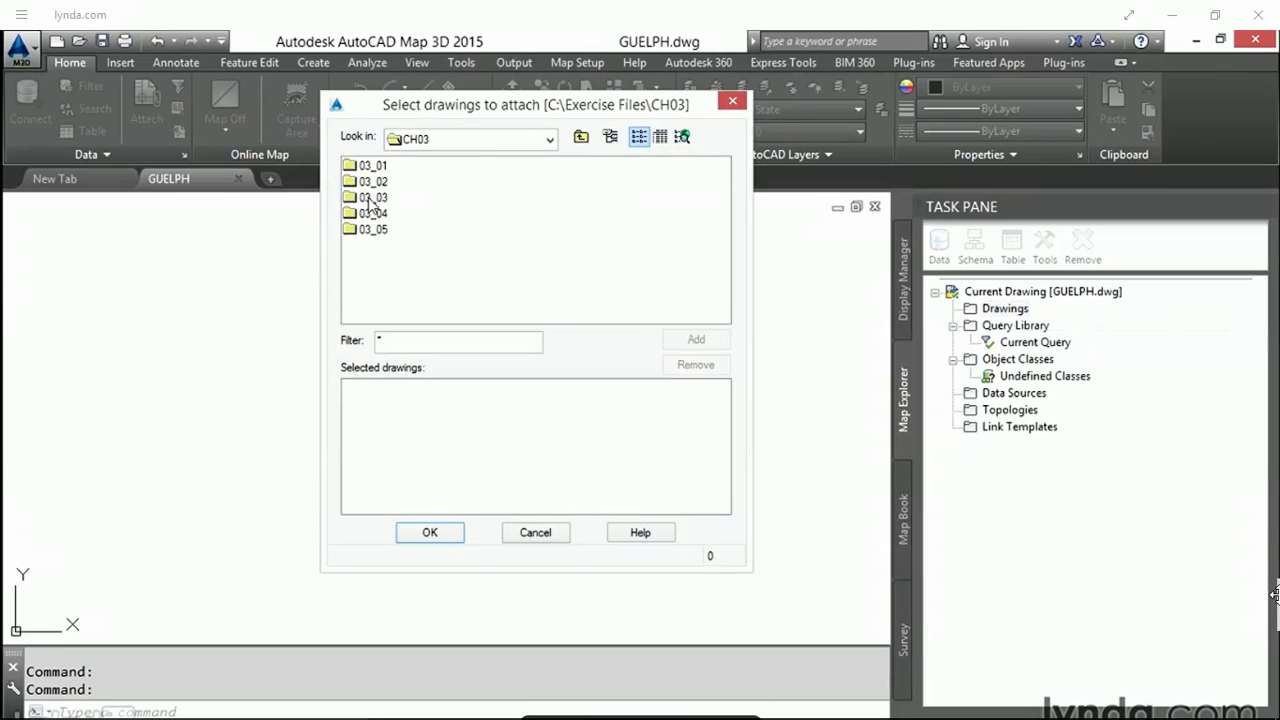
double_click(376, 182)
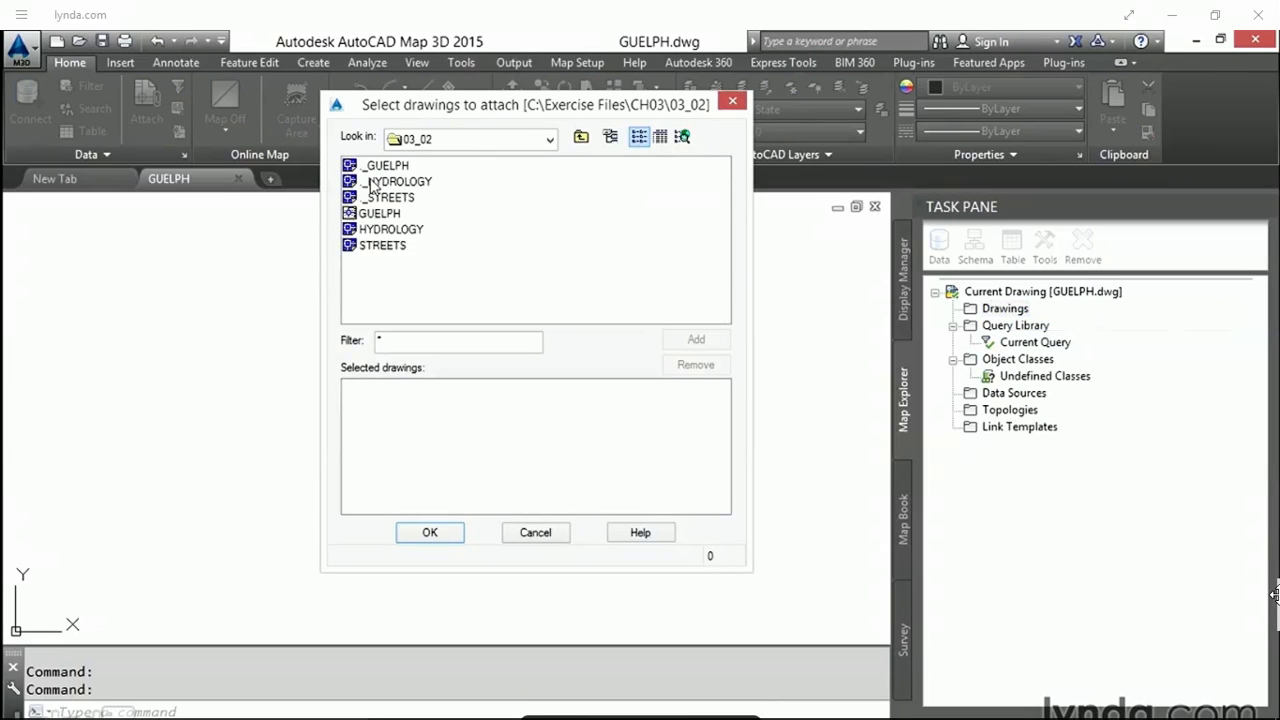
click(391, 233)
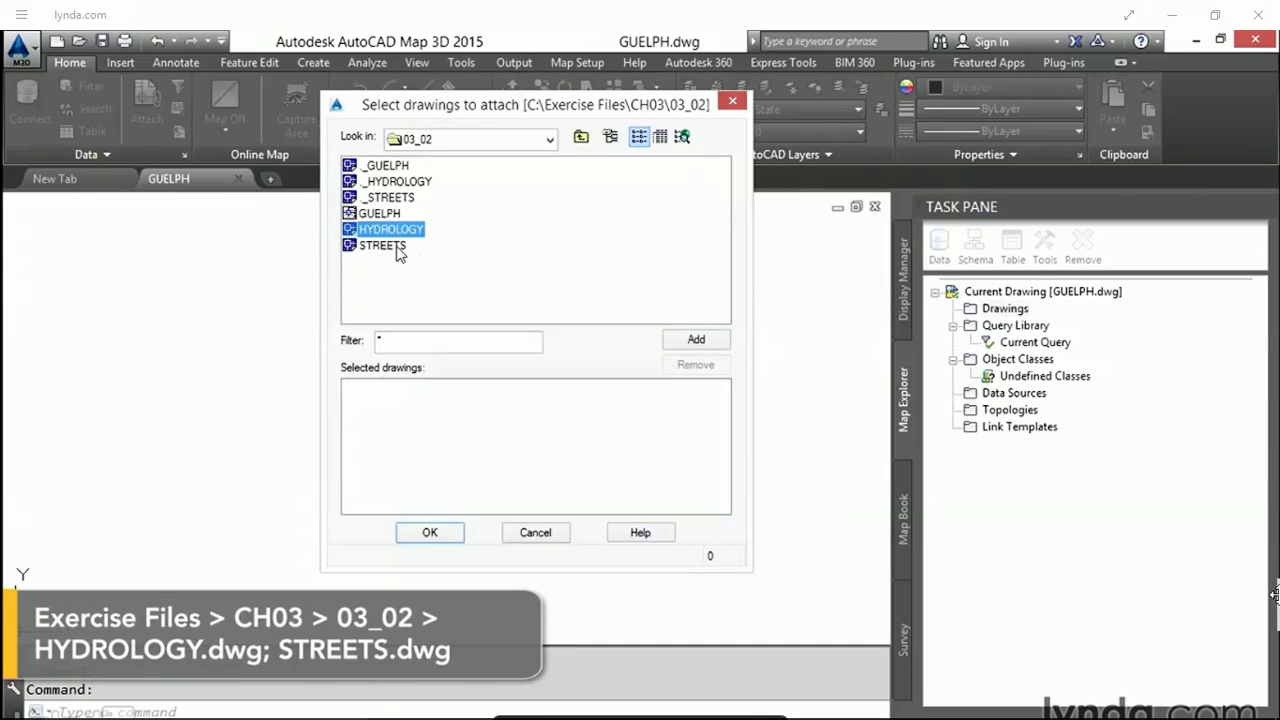
ctrl+click(400, 249)
click(697, 341)
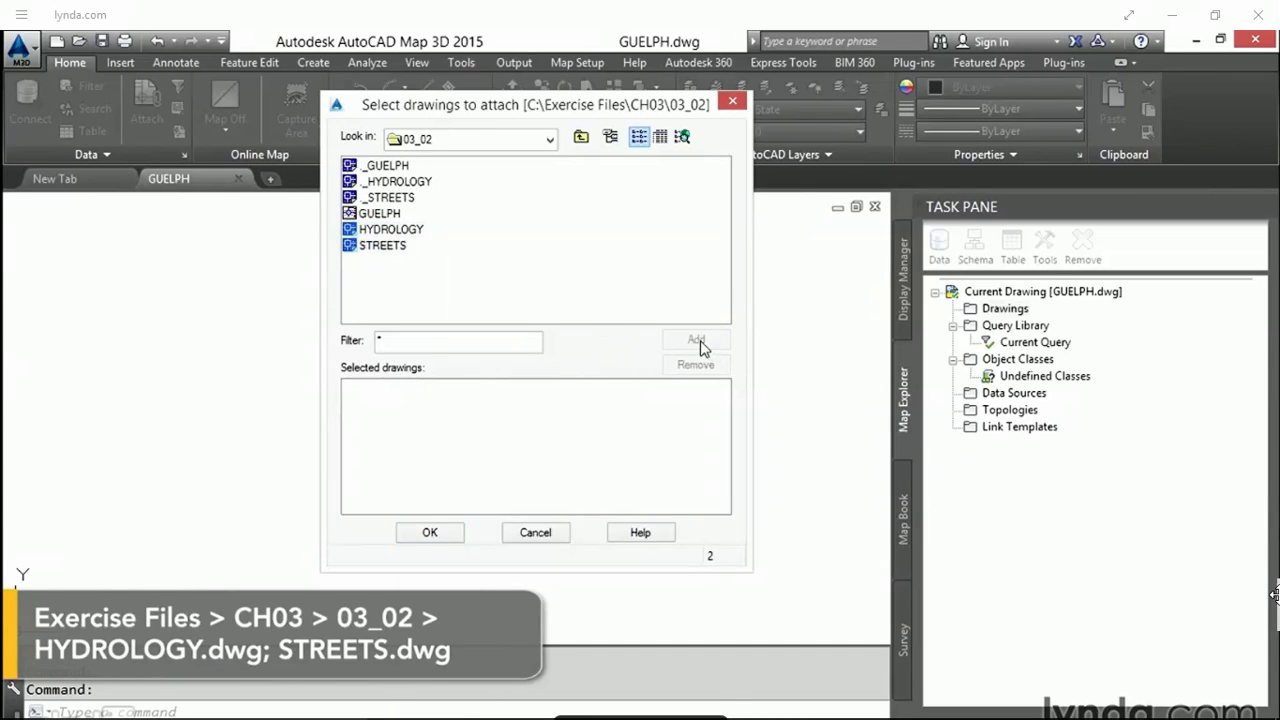
click(429, 532)
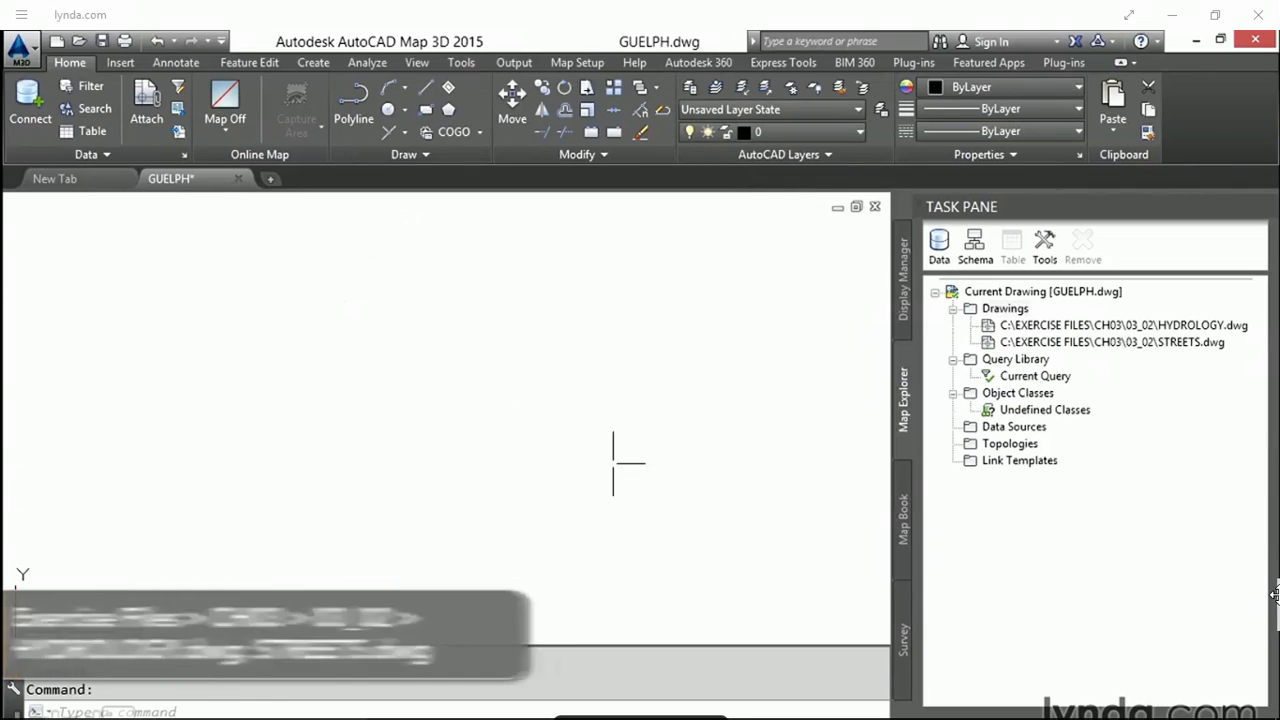
- Quick view the attached 03_02 HYDROLOGY.dwg and STREETS.dwg, zoomed to their extents
right_click(1008, 314)
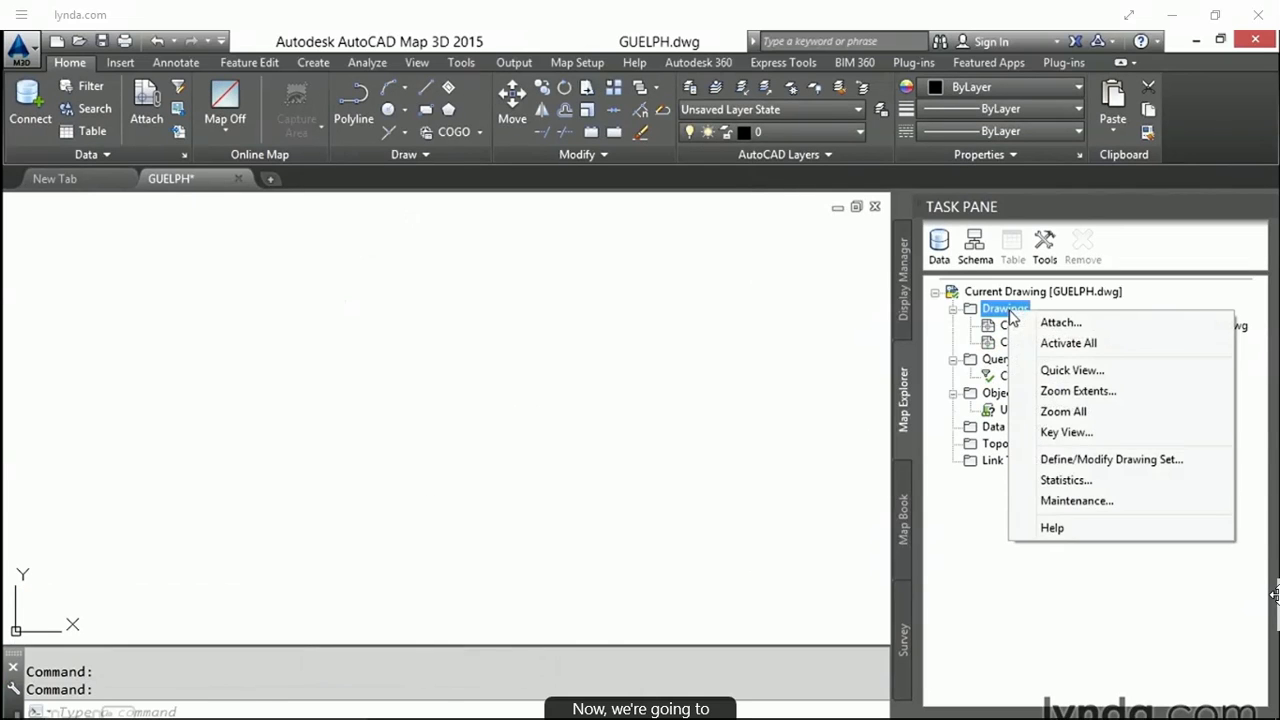
click(1054, 368)
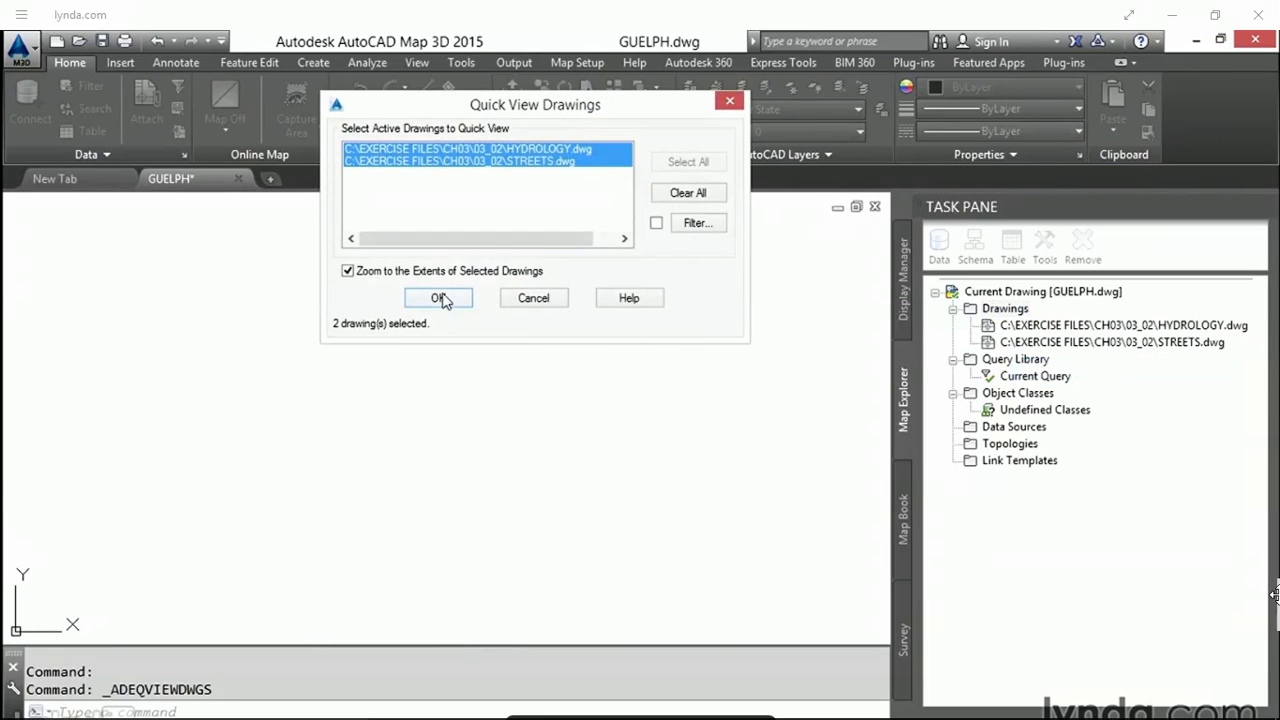
click(440, 298)
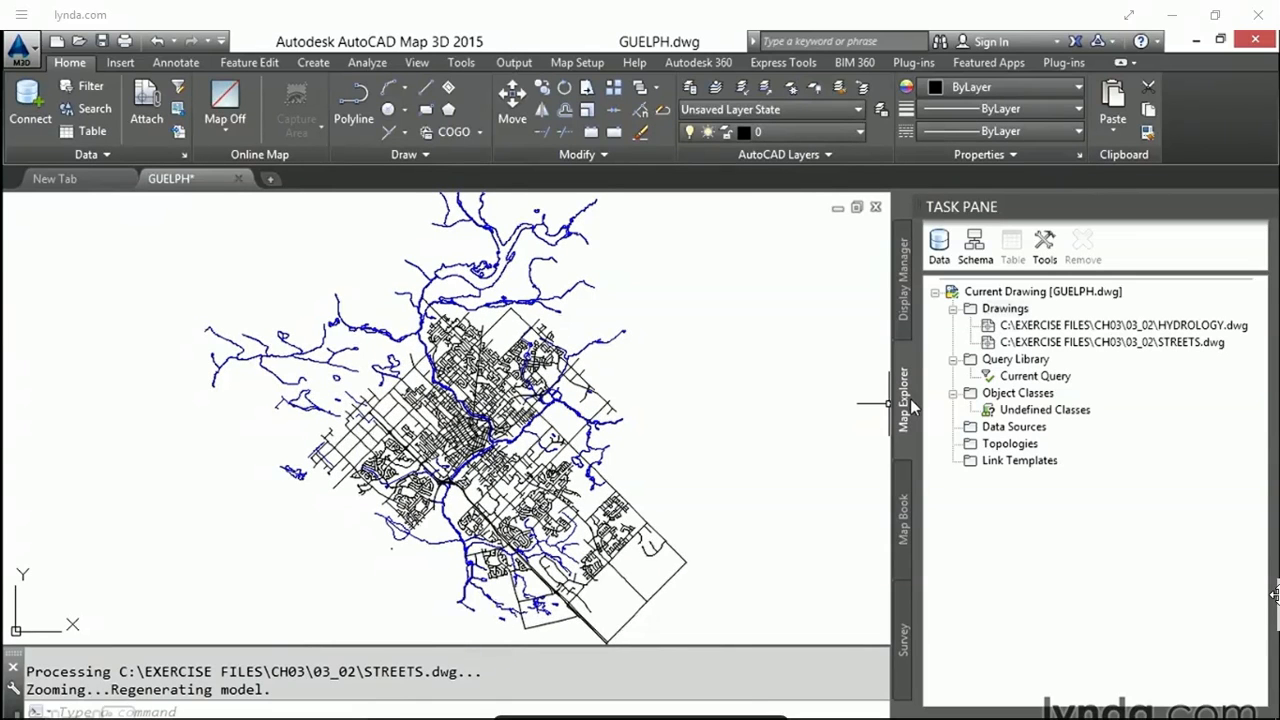
- Open the current query's definition for the attached drawings and add a Location condition with the Polygon boundary type
click(1022, 380)
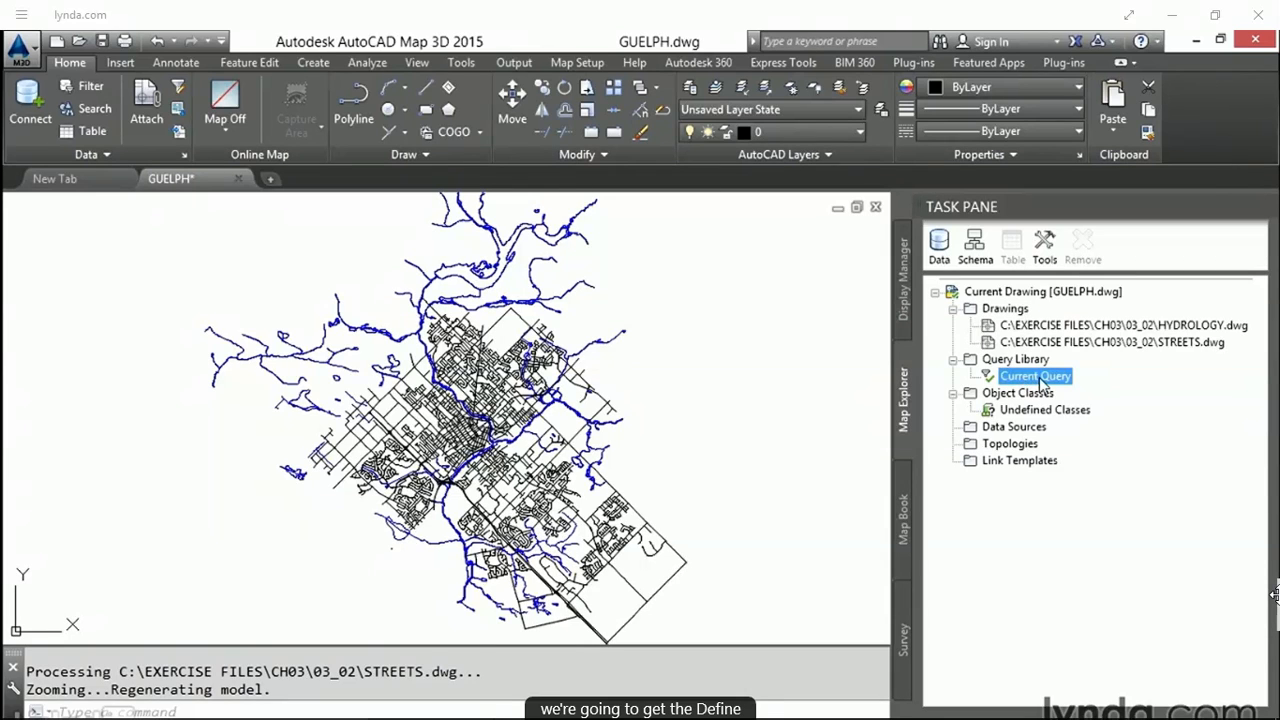
double_click(1040, 383)
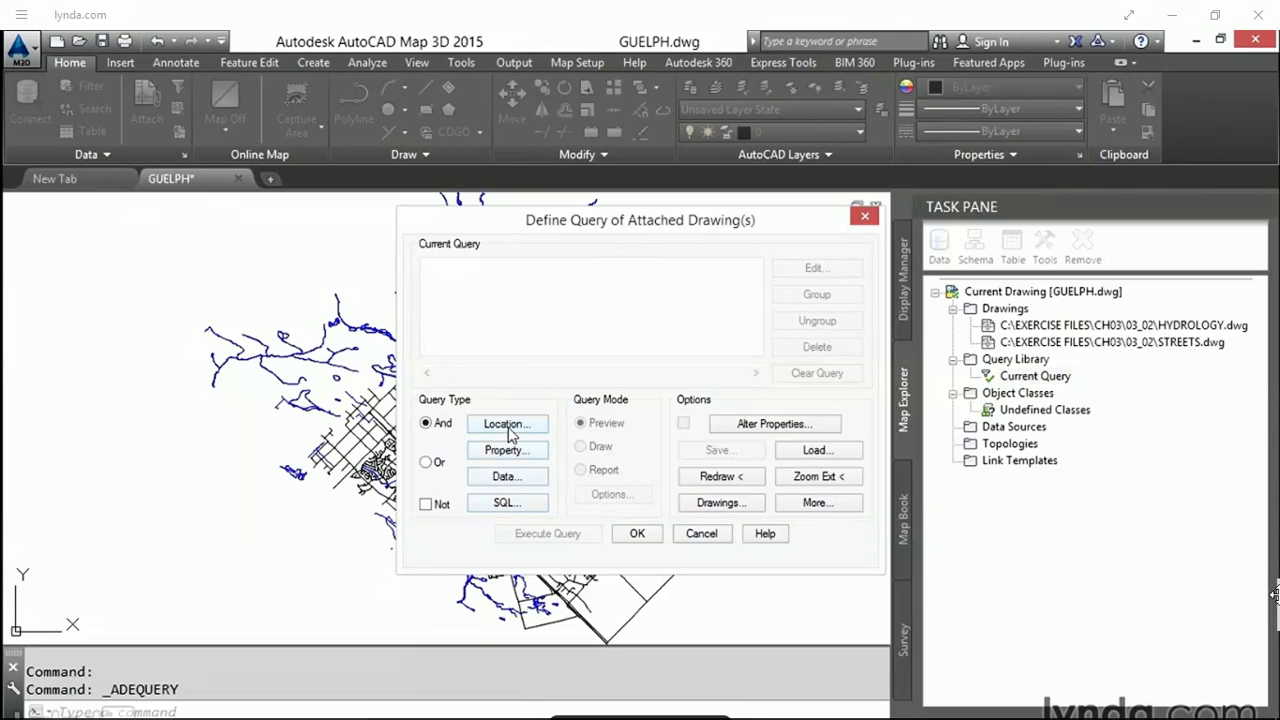
click(505, 425)
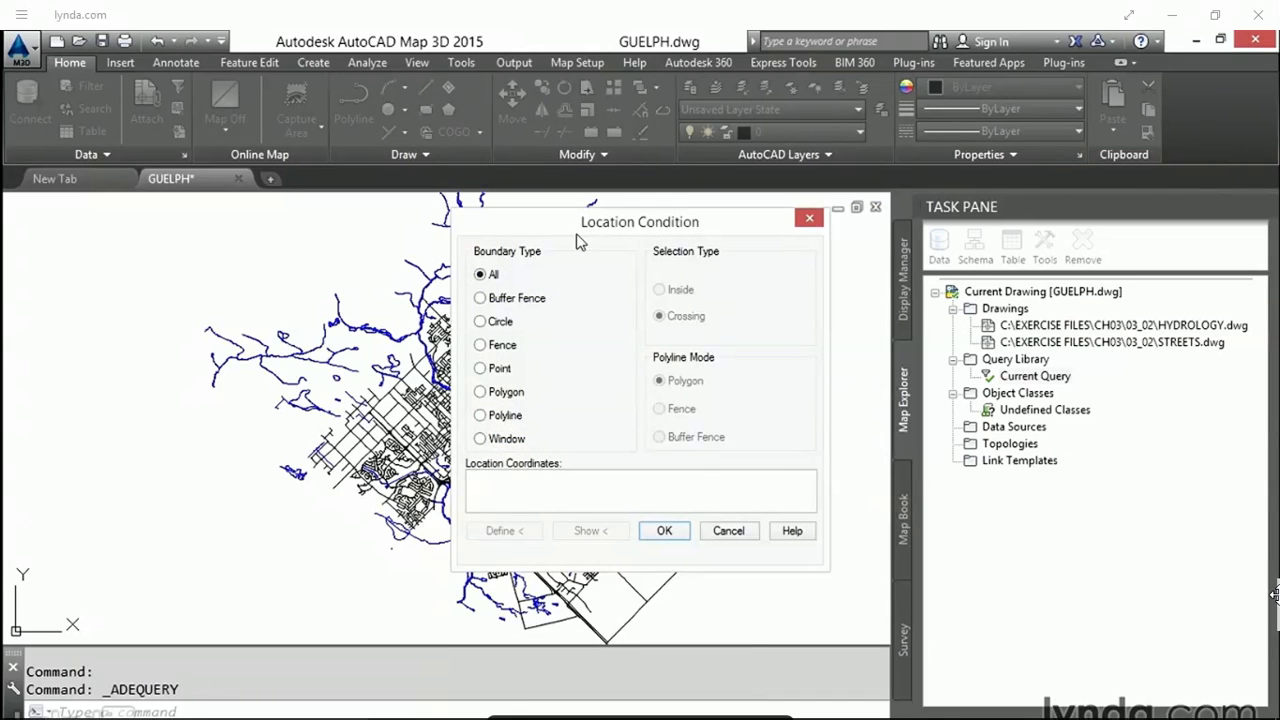
click(481, 393)
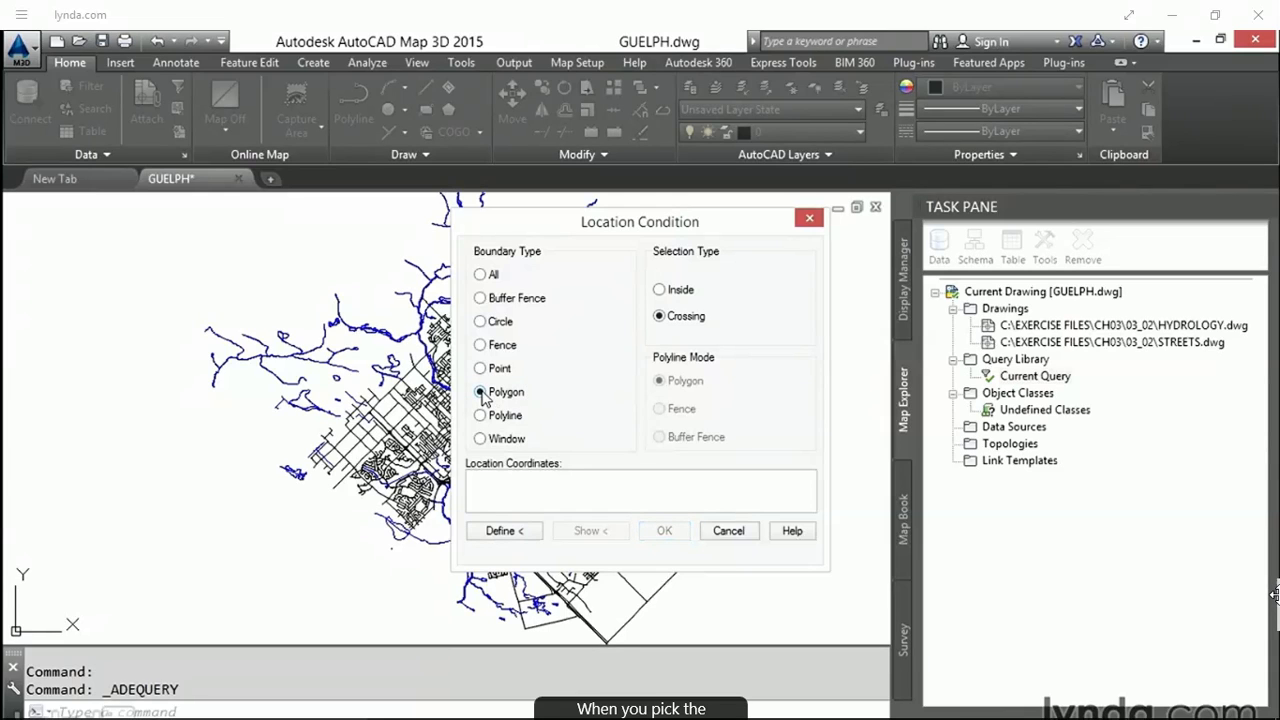
- Define the location condition's polygon by picking its boundary points around the streets and river in the city centre
click(512, 535)
click(511, 448)
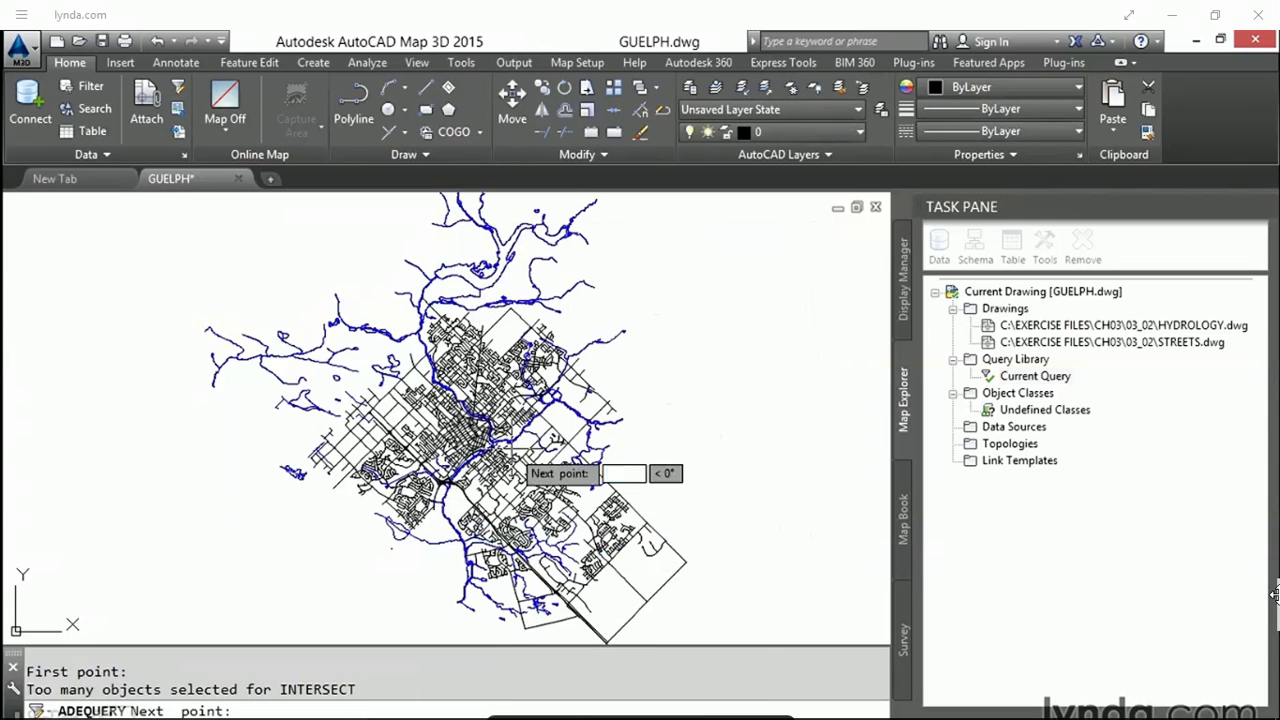
click(483, 412)
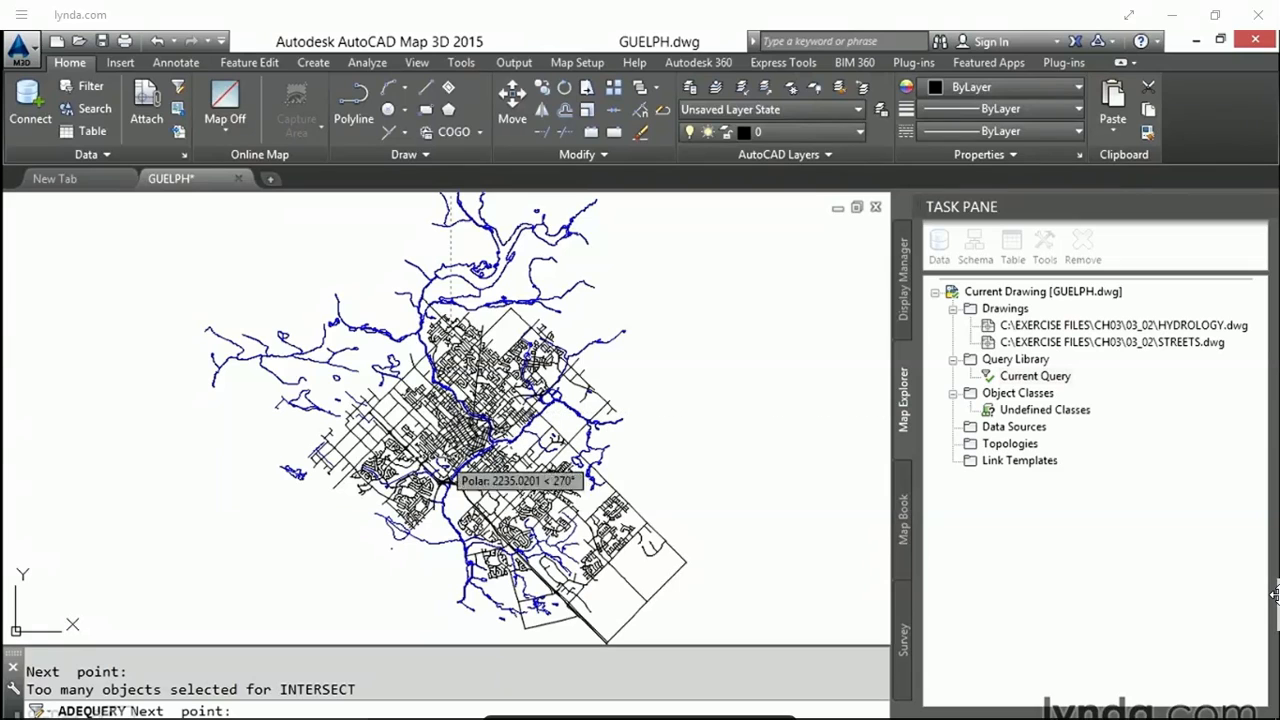
click(522, 447)
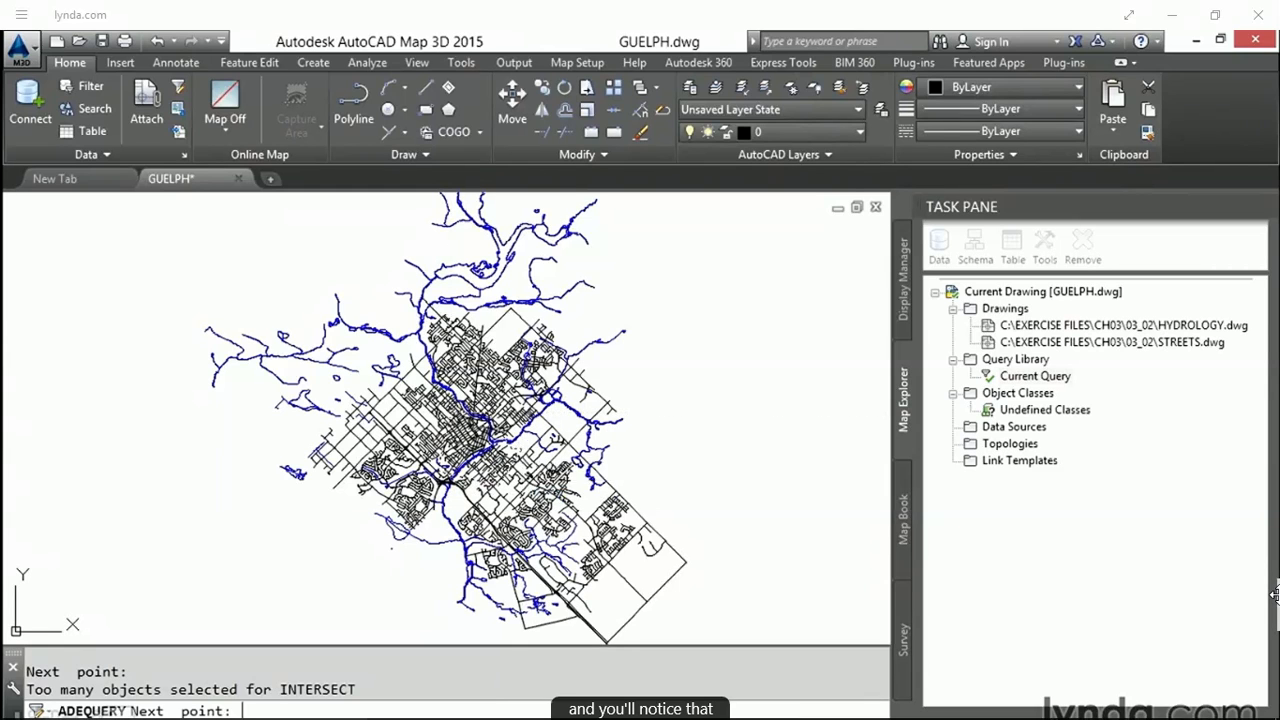
- Finish the crossing polygon for the location condition and execute the query in Preview mode
key(Return)
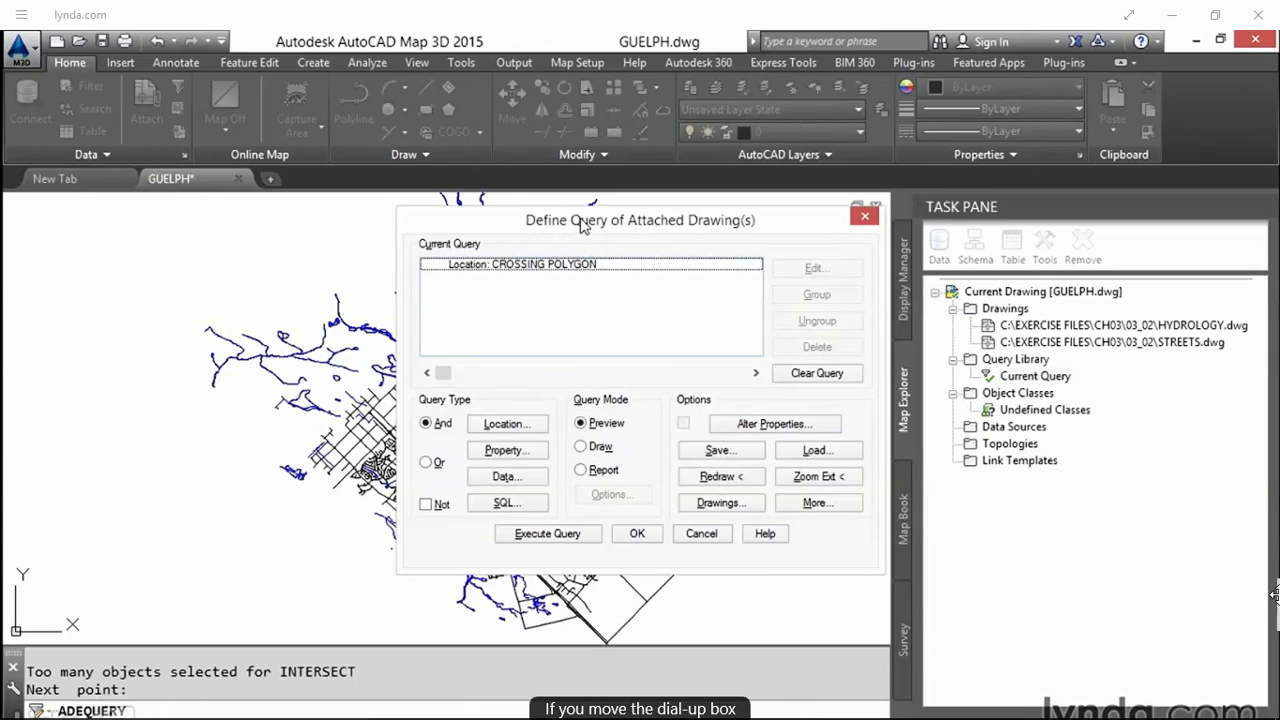
drag(583, 222, 728, 228)
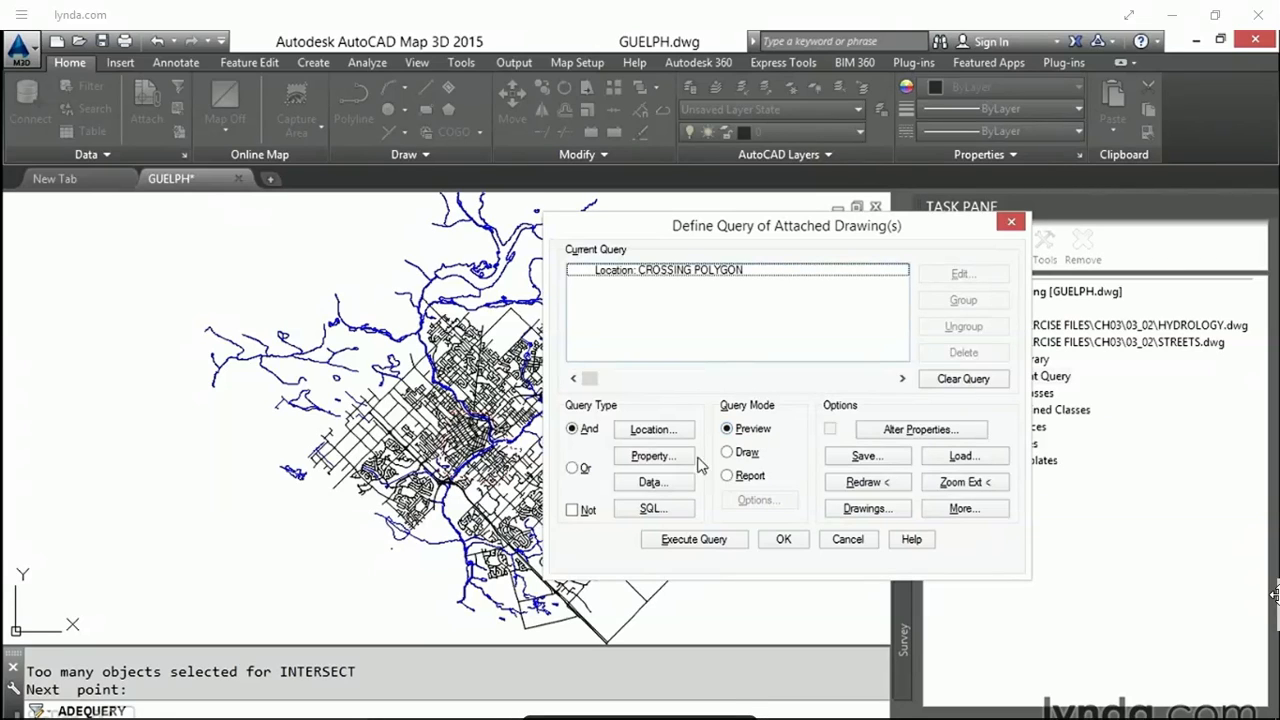
click(694, 540)
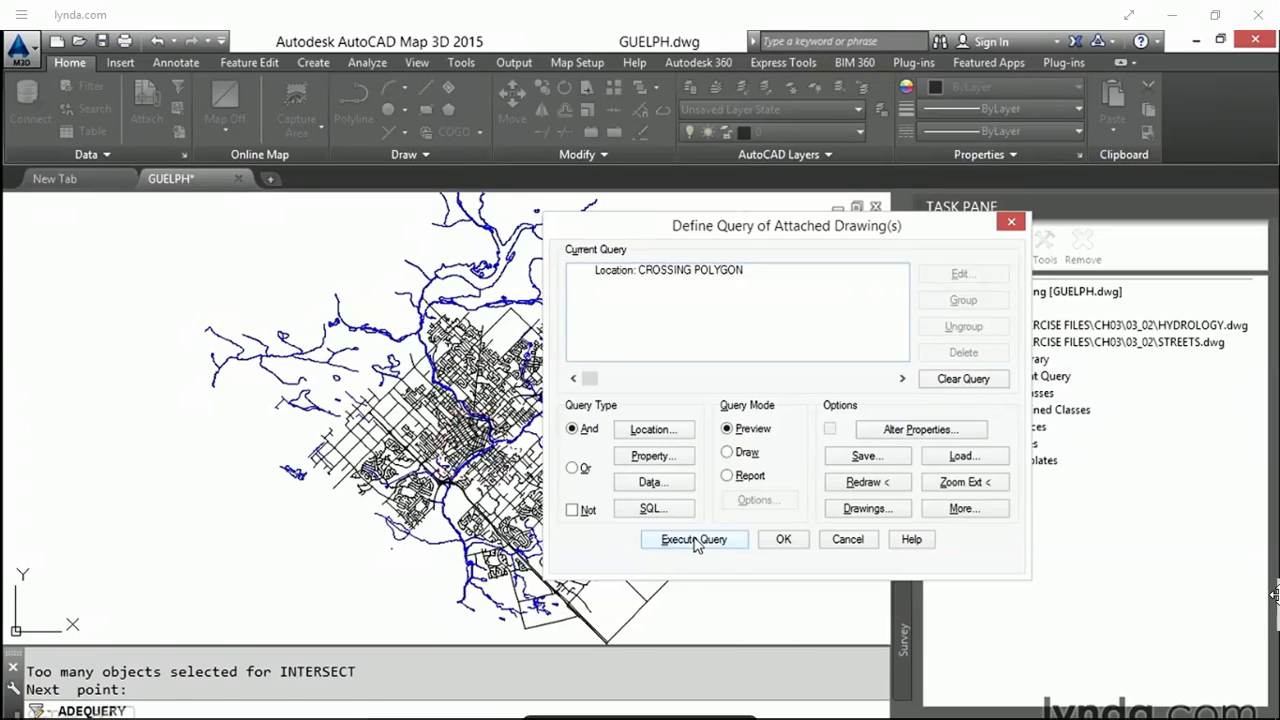
scroll(480, 455, up, 5)
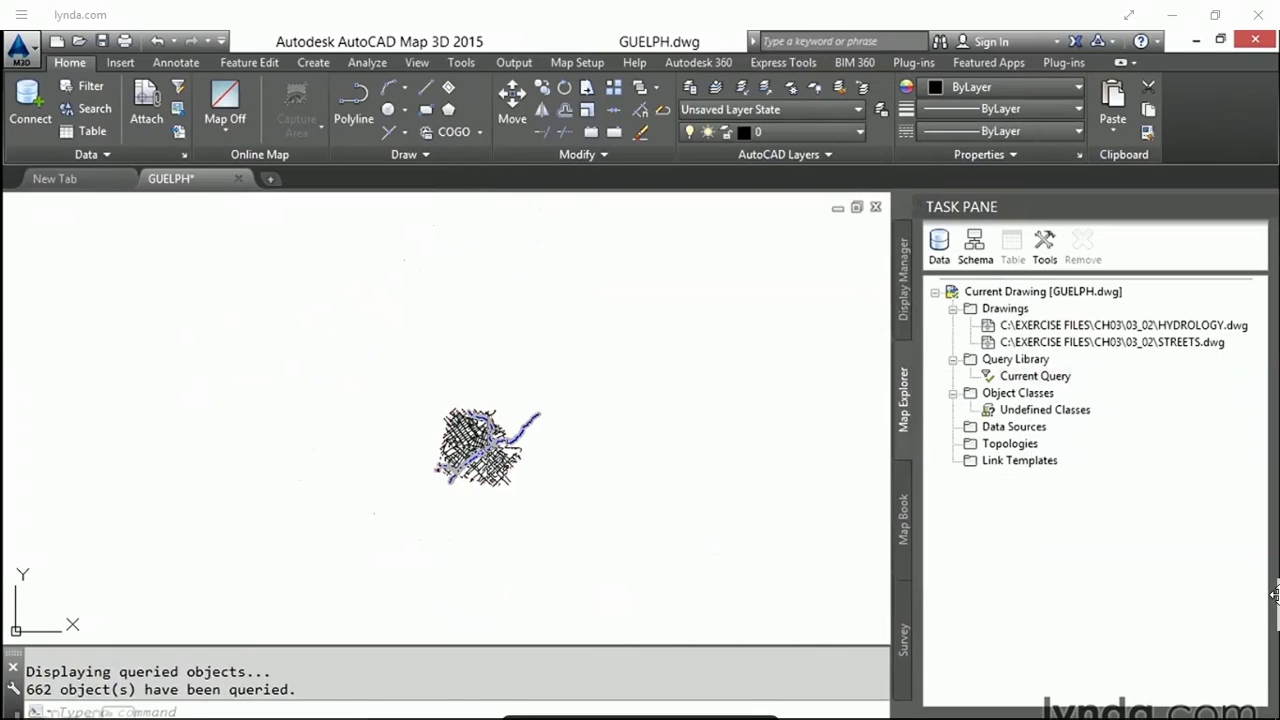
scroll(488, 454, up, 2)
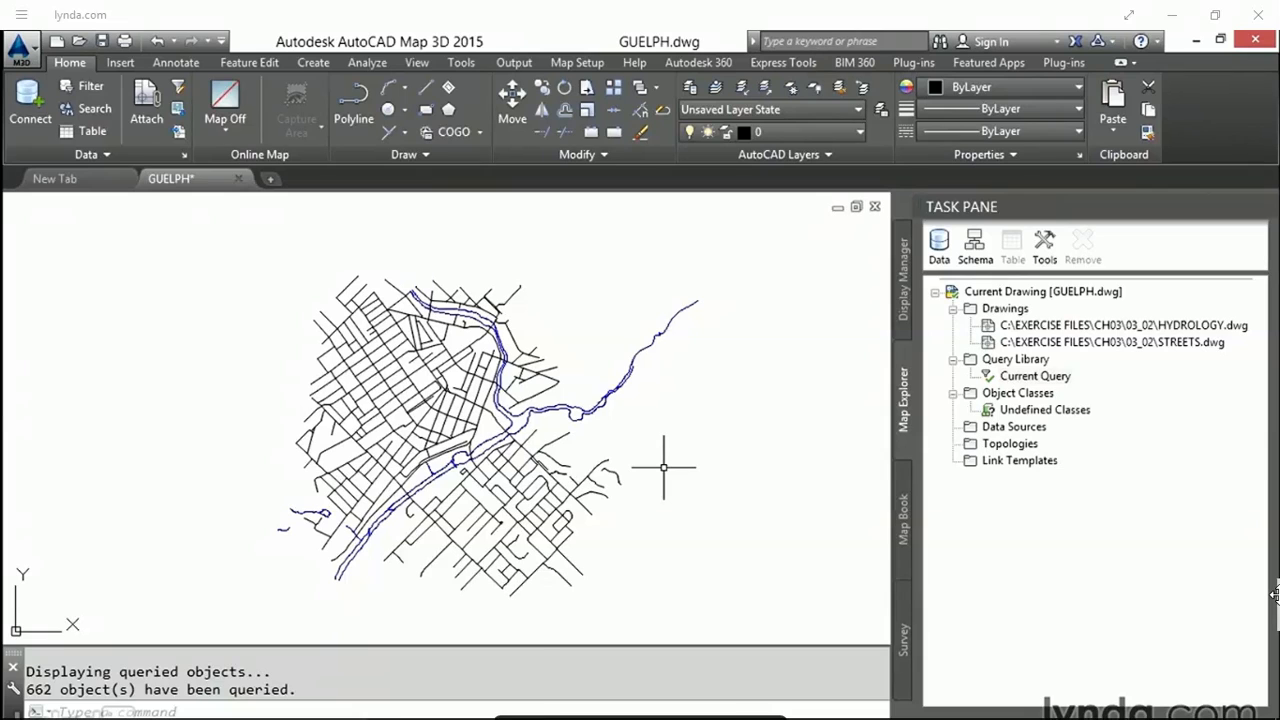
- Regenerate the drawing to clear the preview and execute the crossing polygon query in Draw mode
text(re)
key(Return)
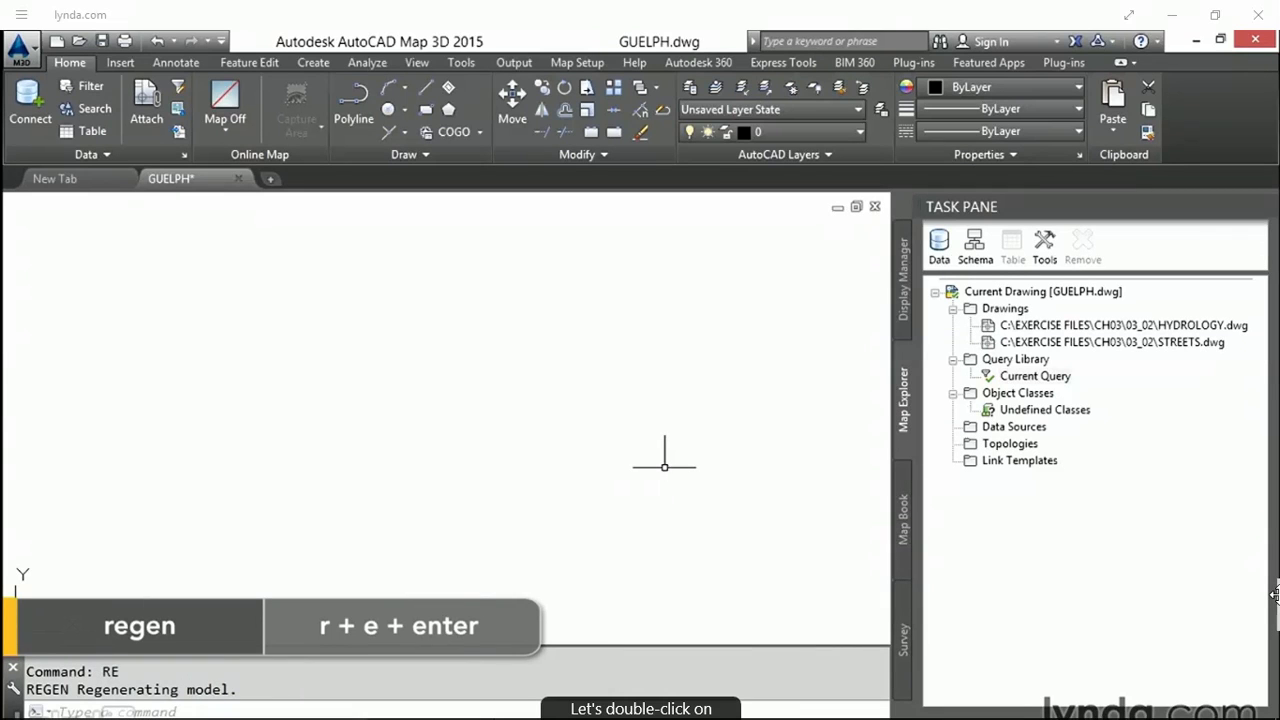
click(1050, 378)
double_click(1036, 376)
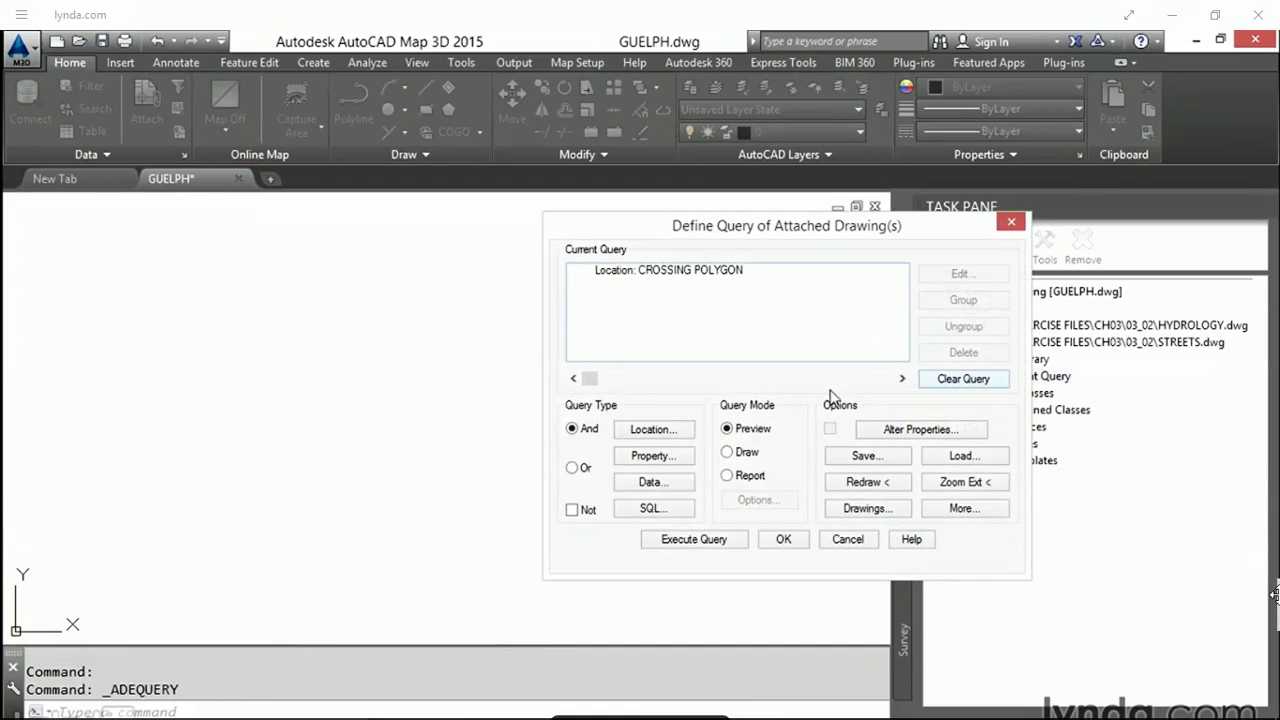
click(727, 452)
click(691, 543)
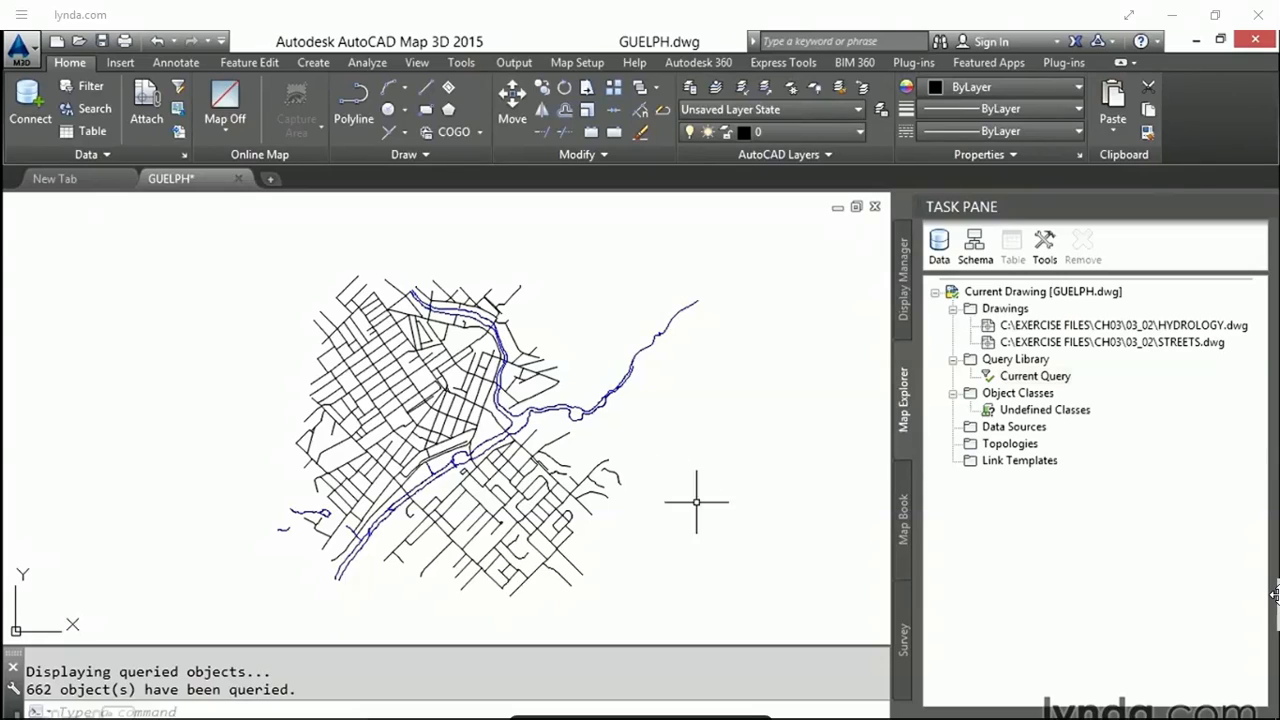
text(RE)
key(Return)
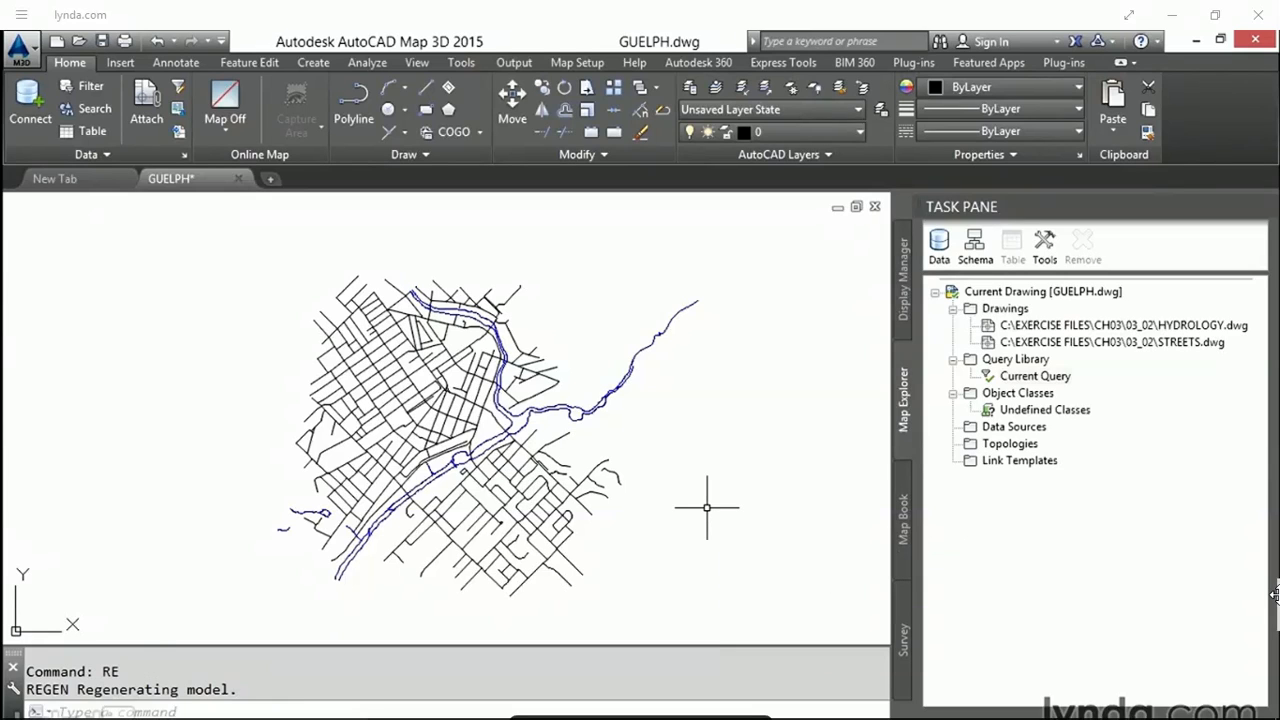
click(512, 451)
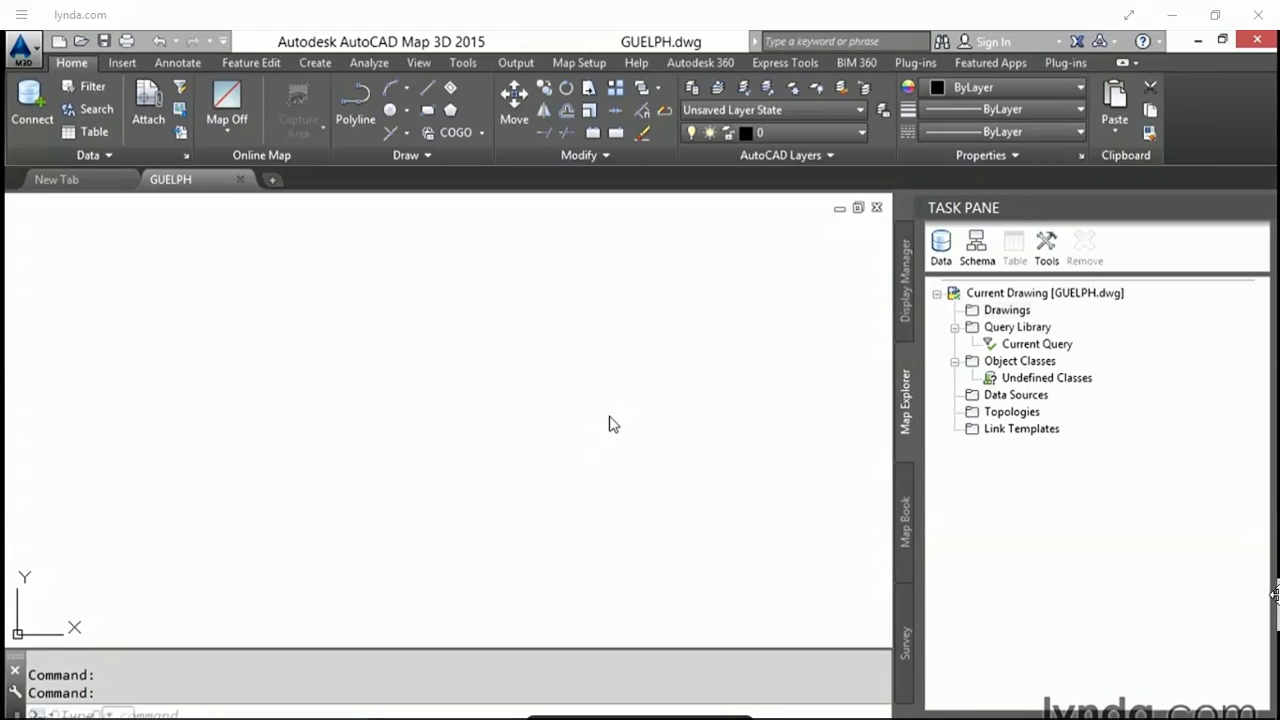
- Attach STREETS, HYDROLOGY and BUILDINGS from the 03_03 folder to the GUELPH drawing
right_click(1006, 310)
click(1040, 318)
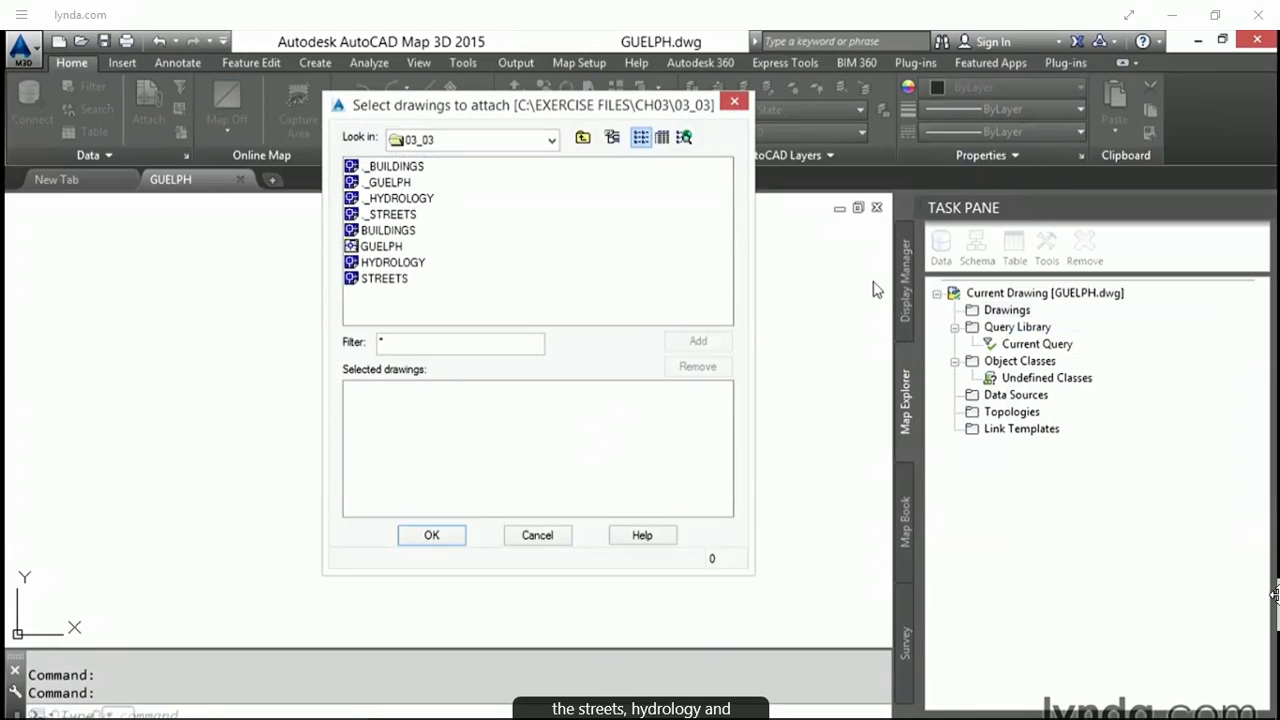
double_click(384, 278)
double_click(390, 262)
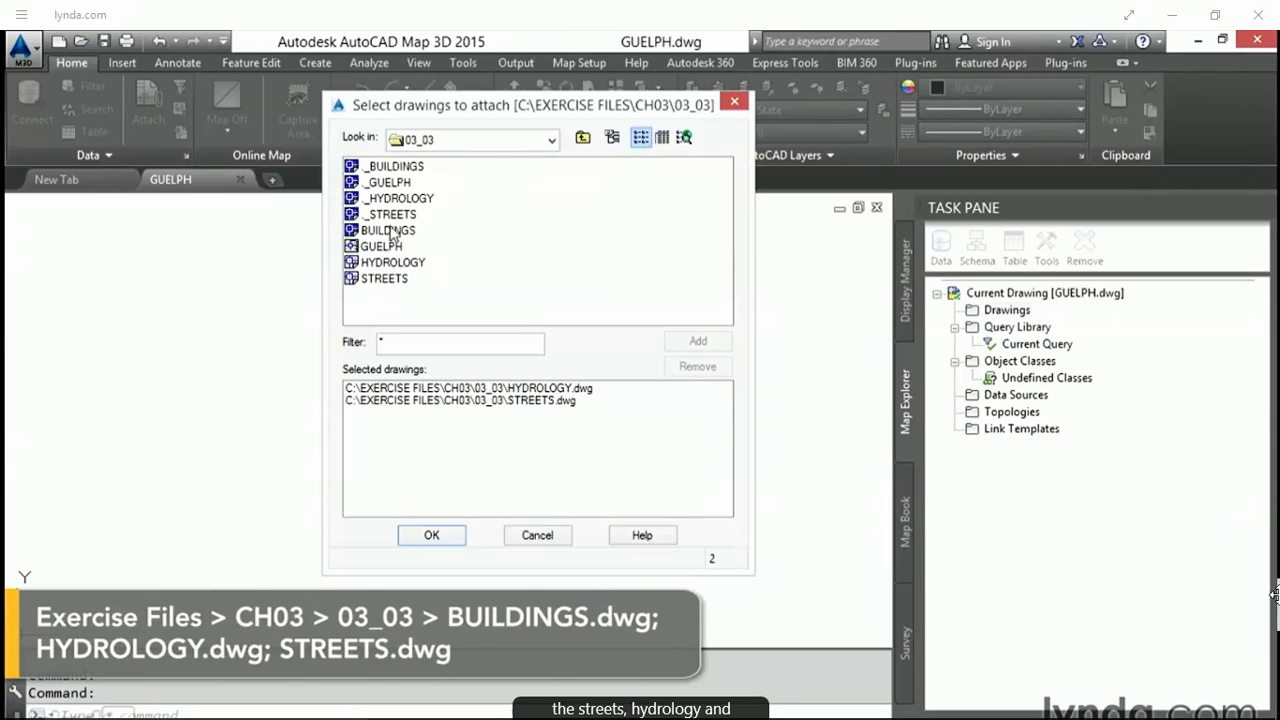
double_click(390, 231)
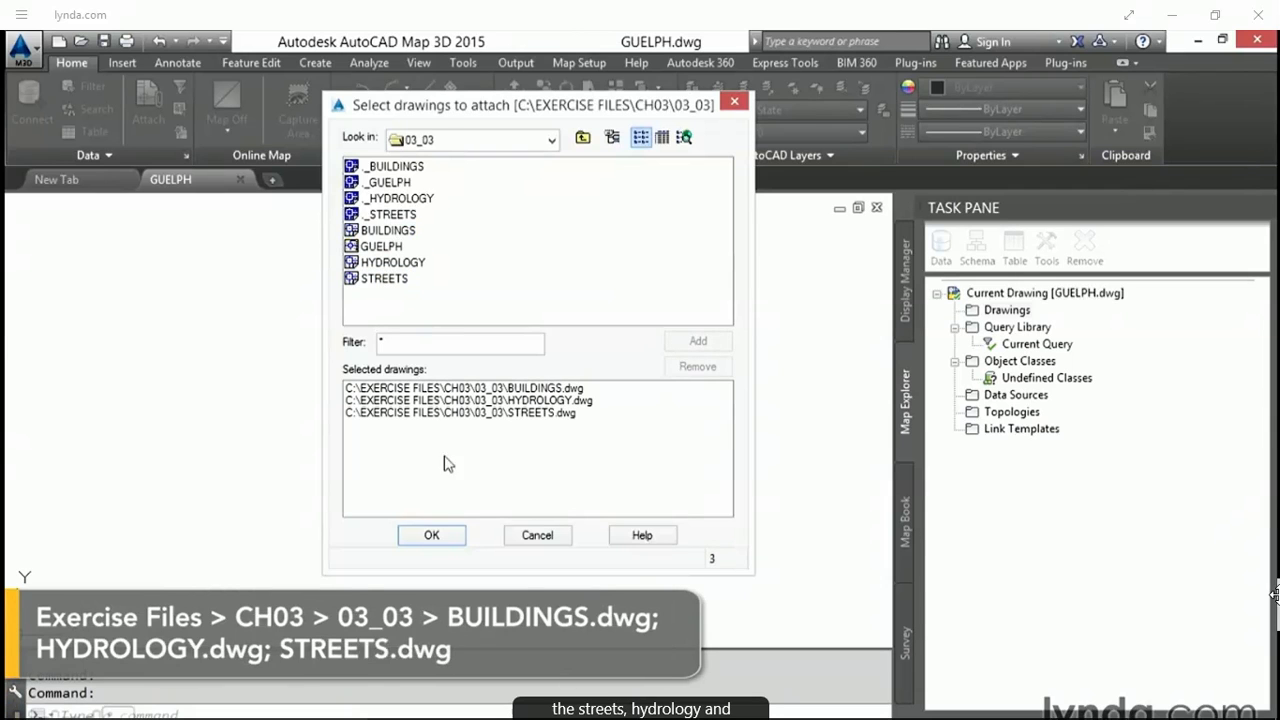
click(432, 537)
- Show a Quick View of the three attached drawings
right_click(1011, 312)
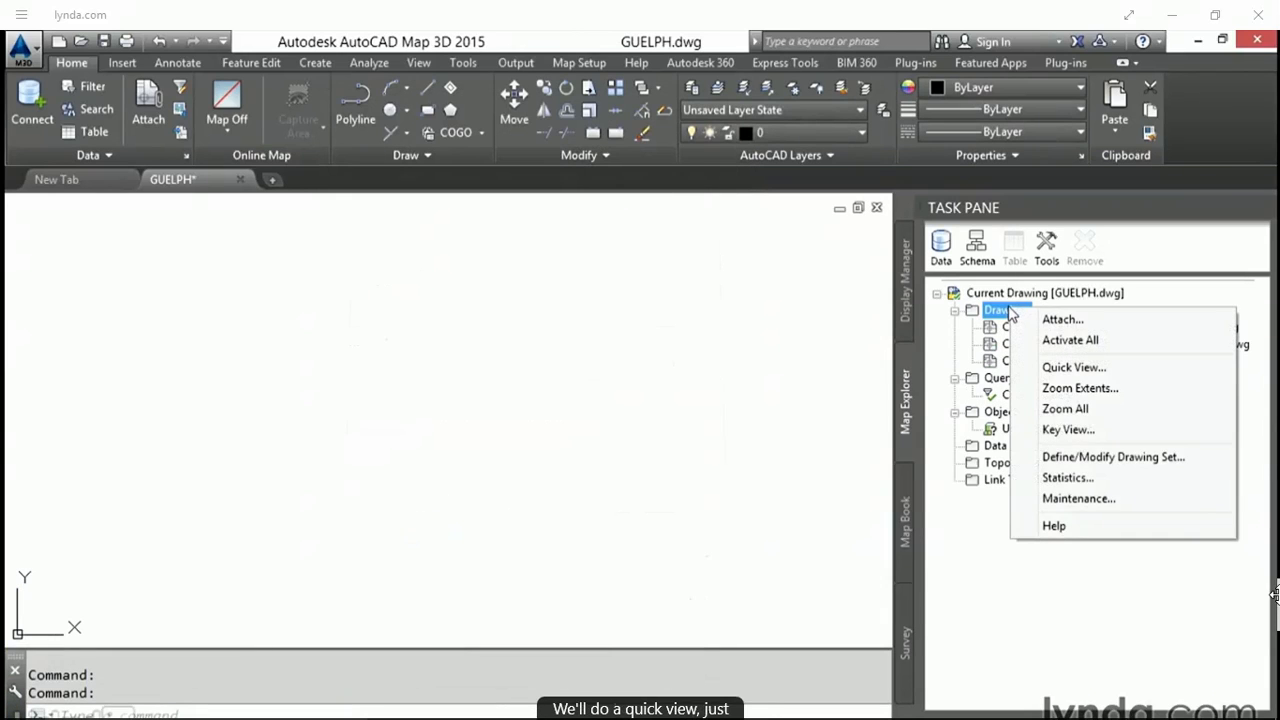
click(1072, 367)
click(430, 302)
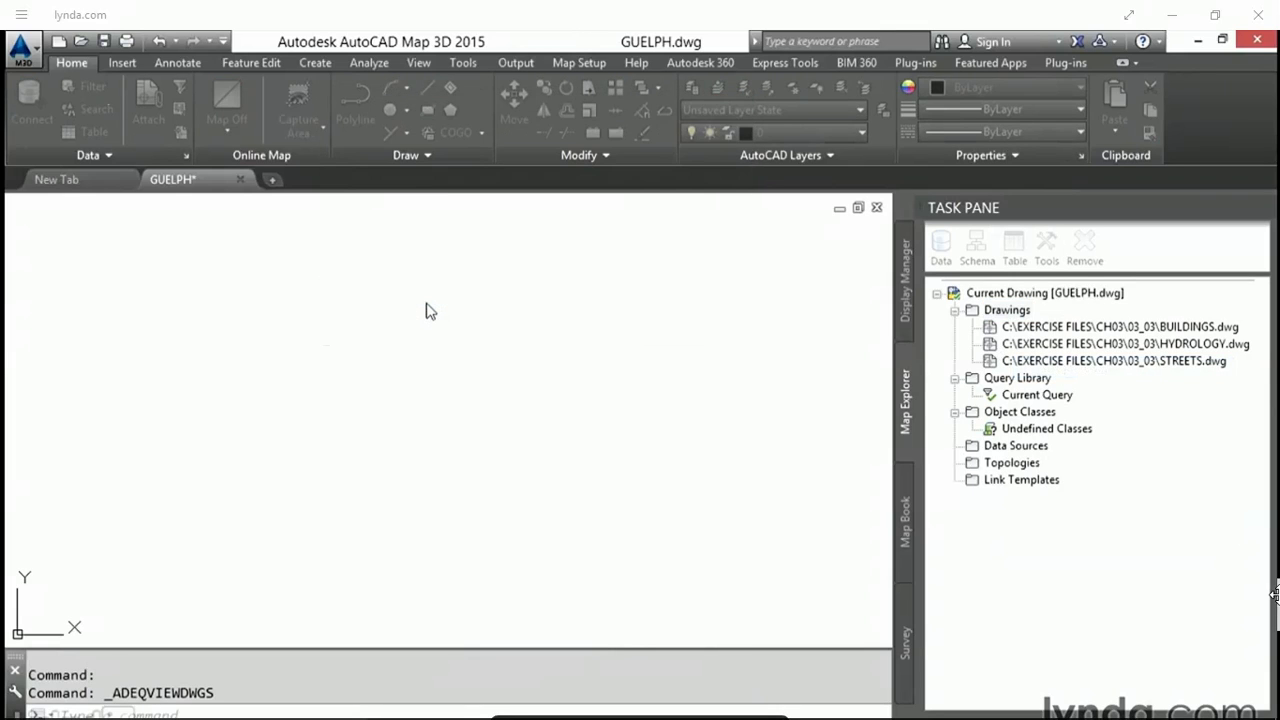
- Define a property condition for the current query with Layer equal to Buildings,Streets
double_click(1038, 396)
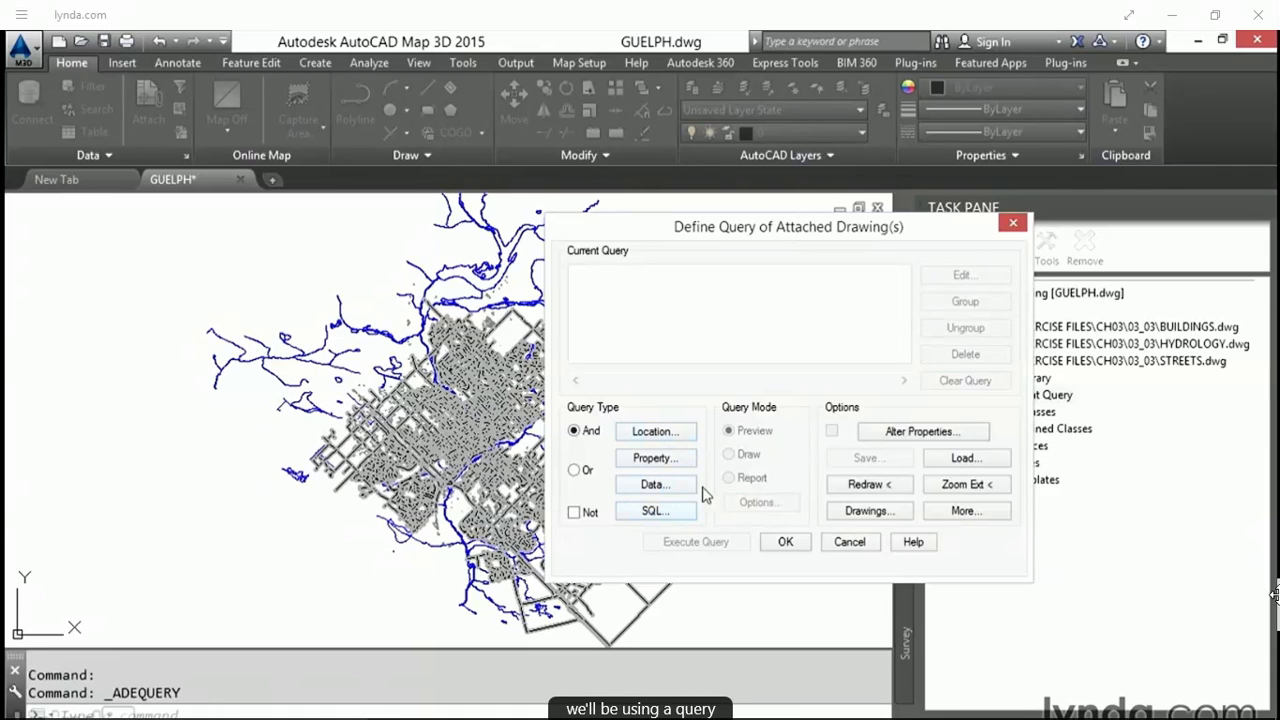
click(644, 462)
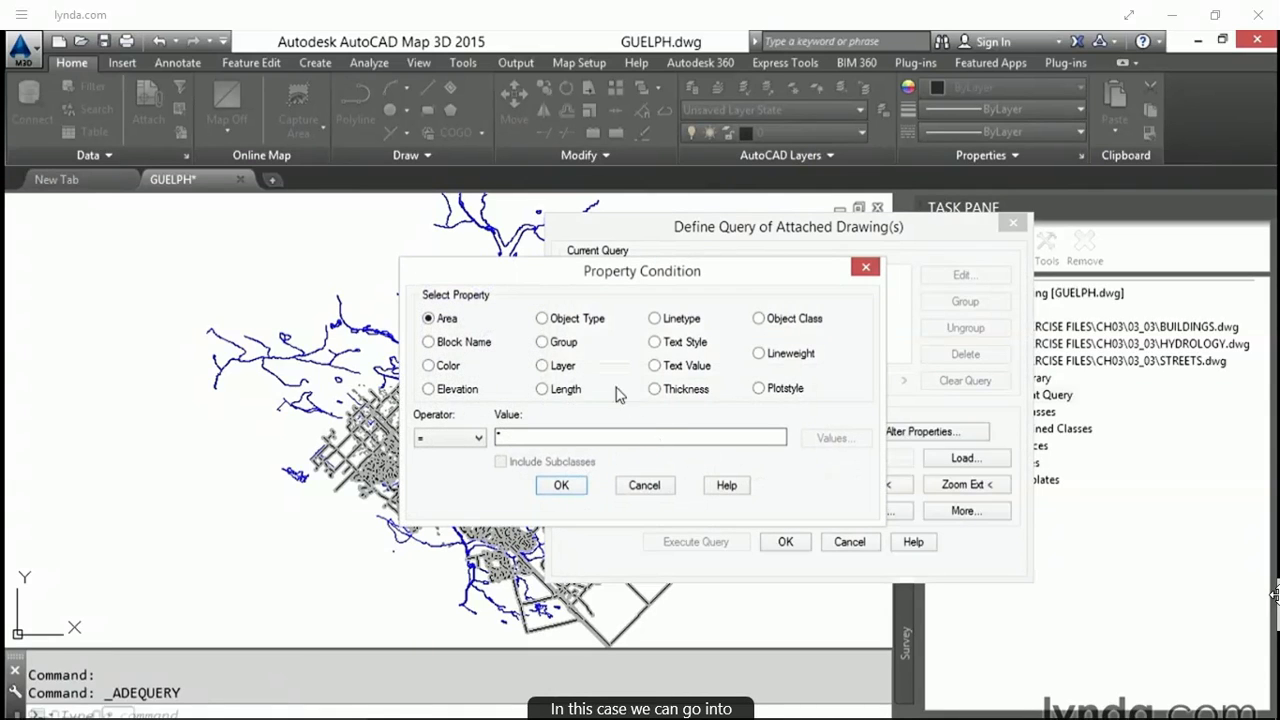
click(545, 367)
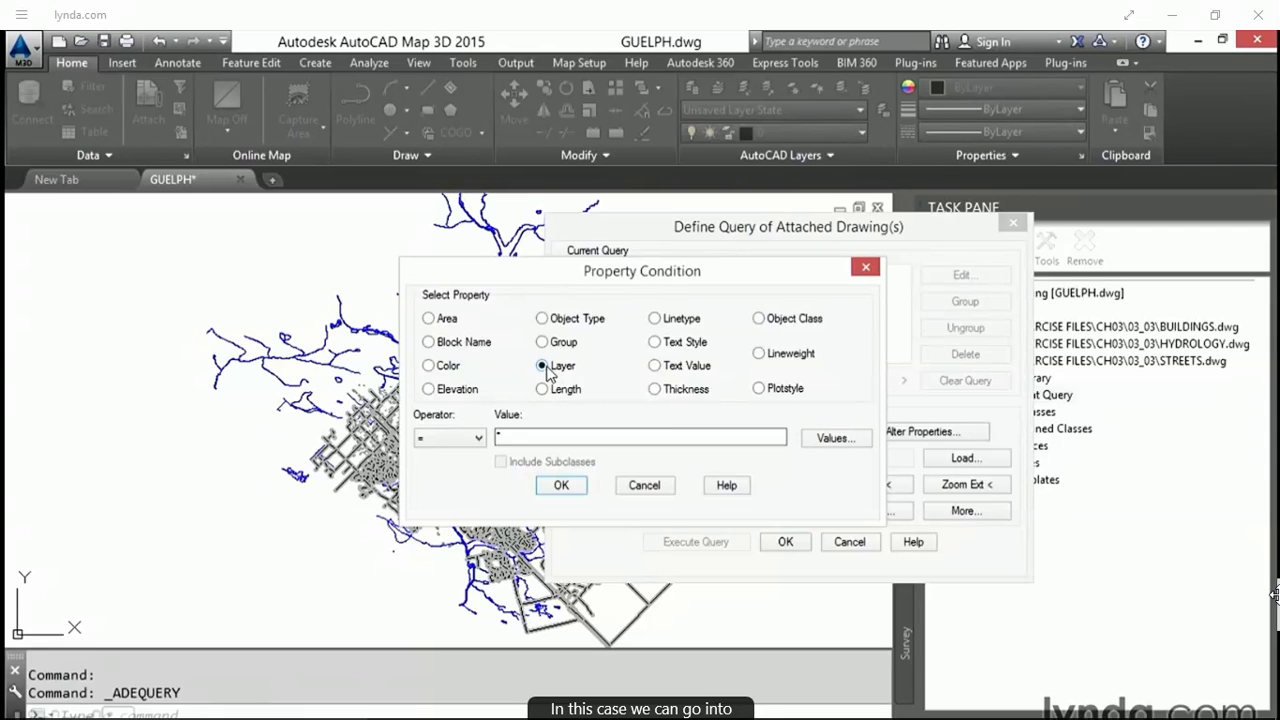
click(832, 440)
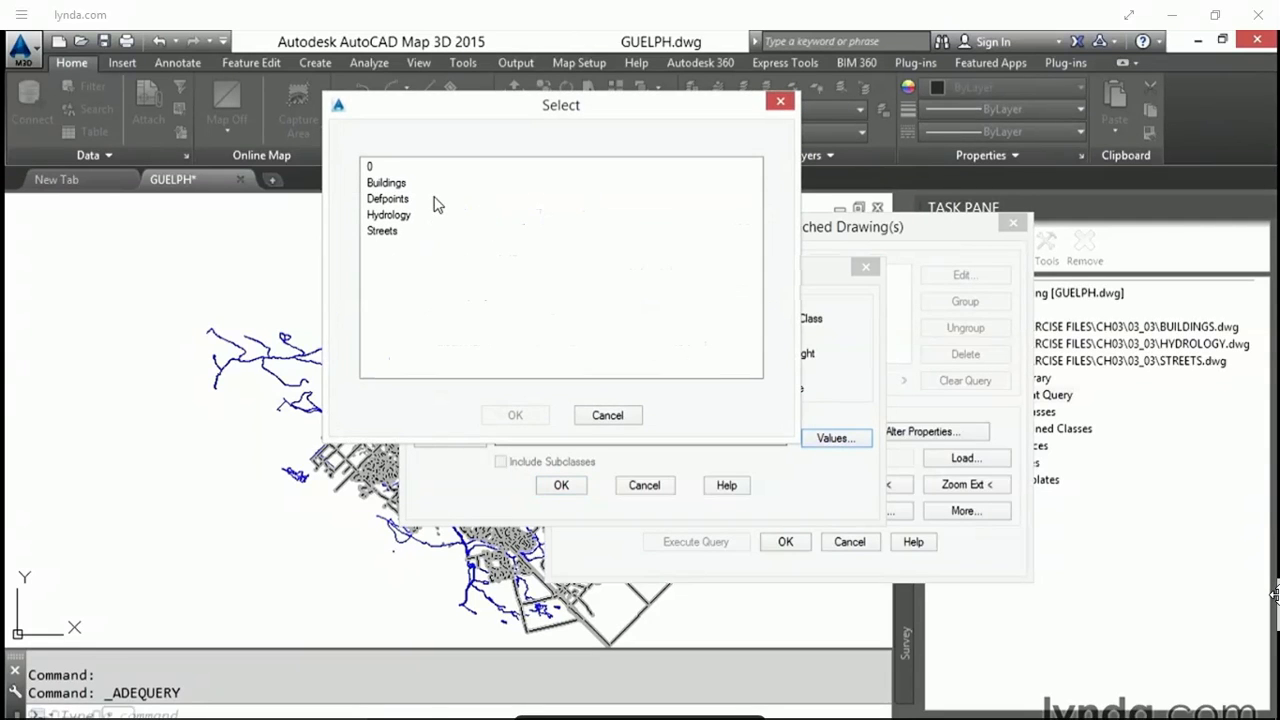
click(396, 234)
ctrl+click(392, 186)
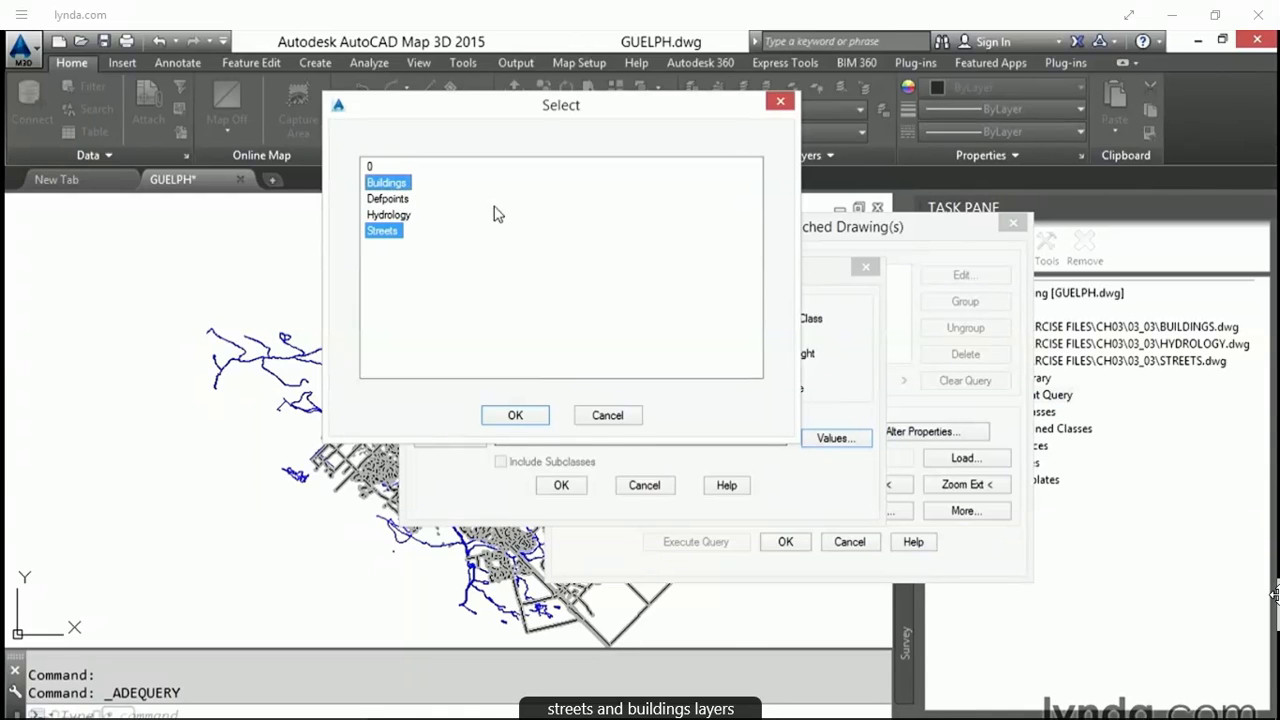
click(512, 416)
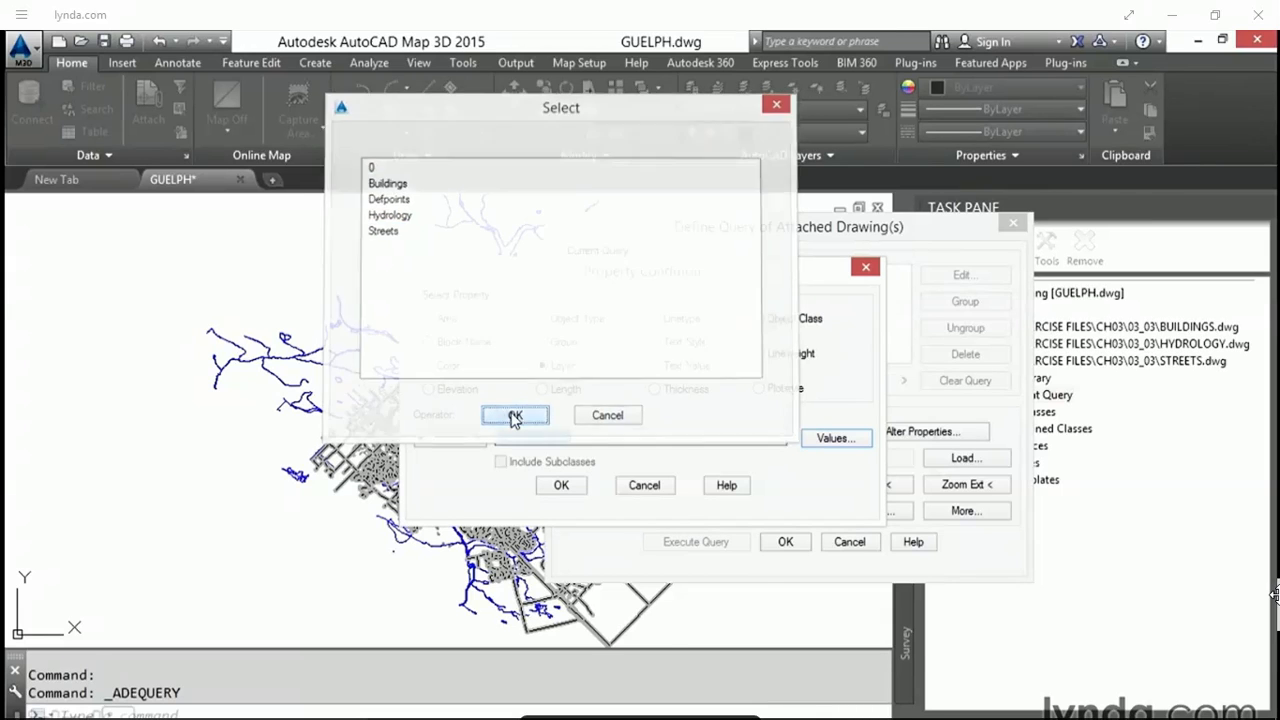
click(588, 438)
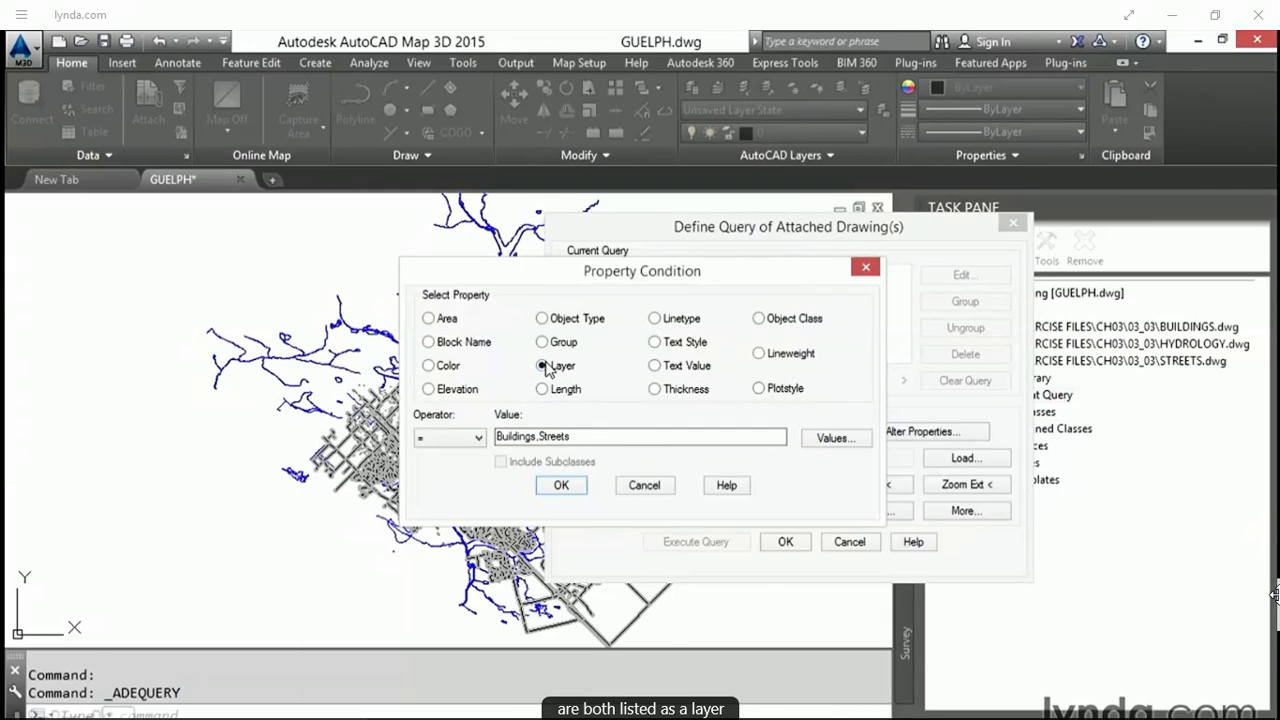
click(561, 485)
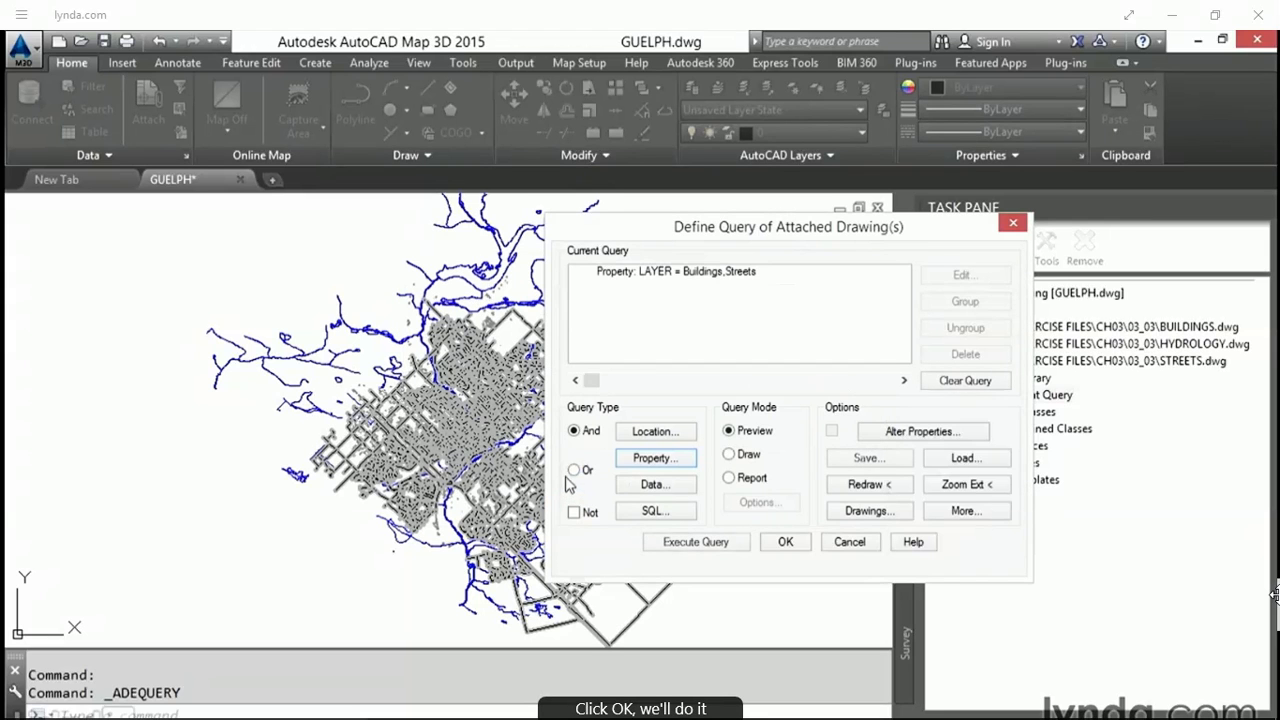
- Execute the layer query in Preview mode over the Quick View, and regenerate the drawing to clear the display
click(694, 542)
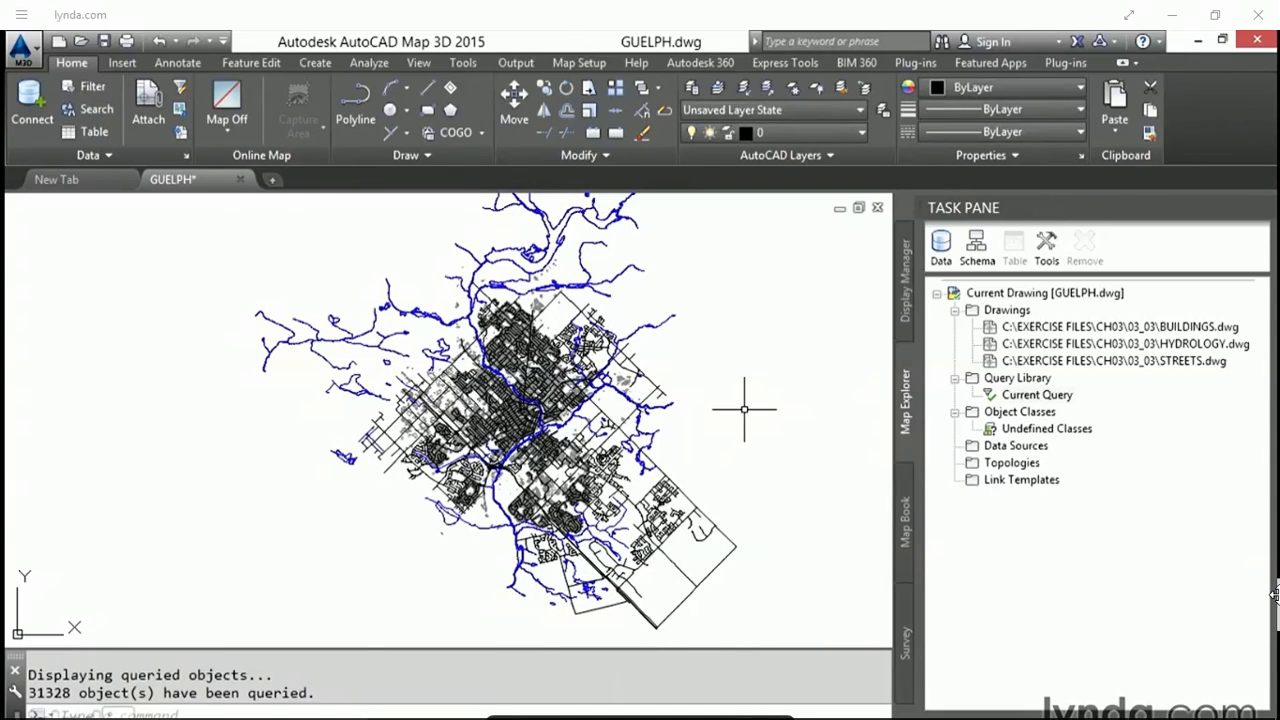
text(re)
key(Return)
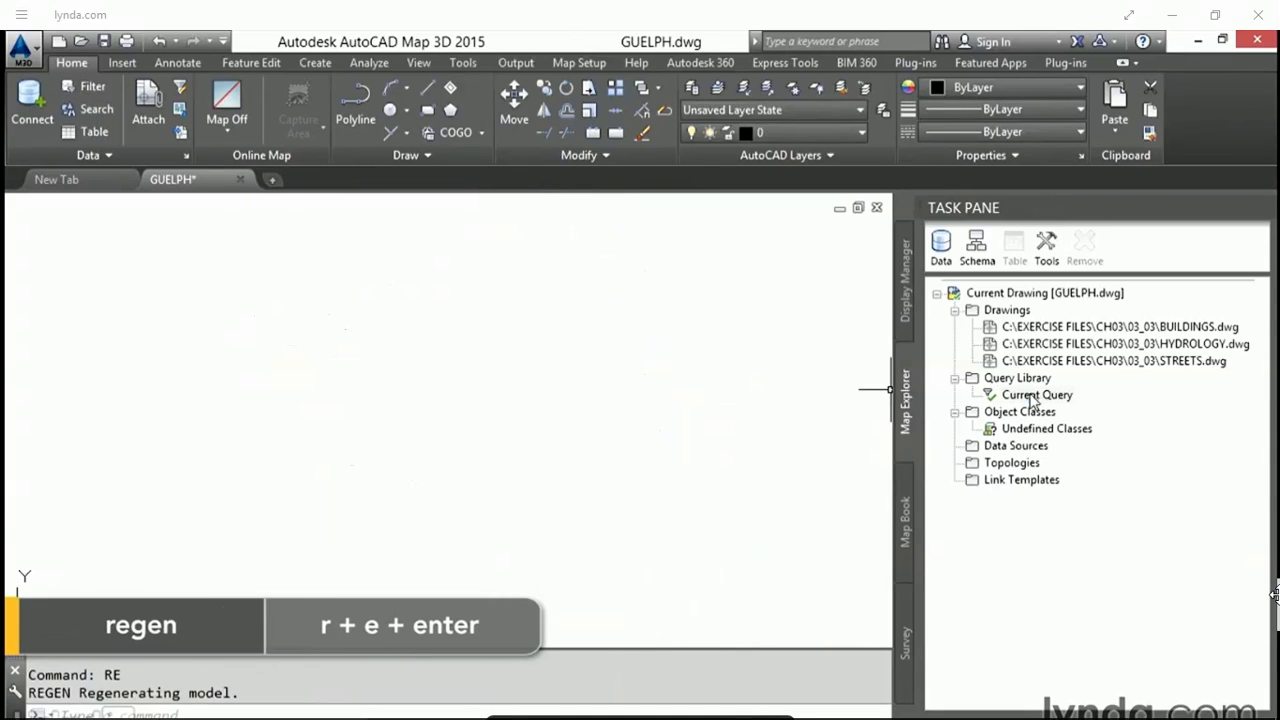
- Preview the Buildings and Streets layer query again on the cleared drawing and inspect the displayed objects
double_click(1031, 398)
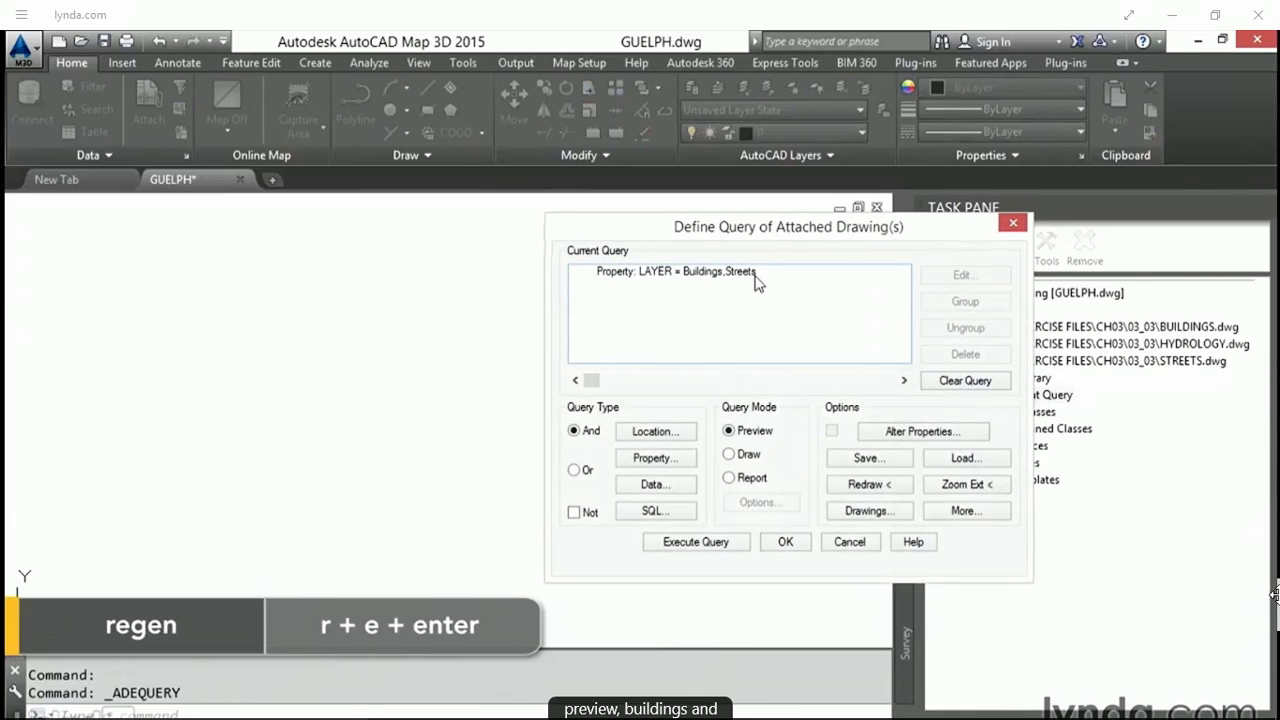
click(706, 545)
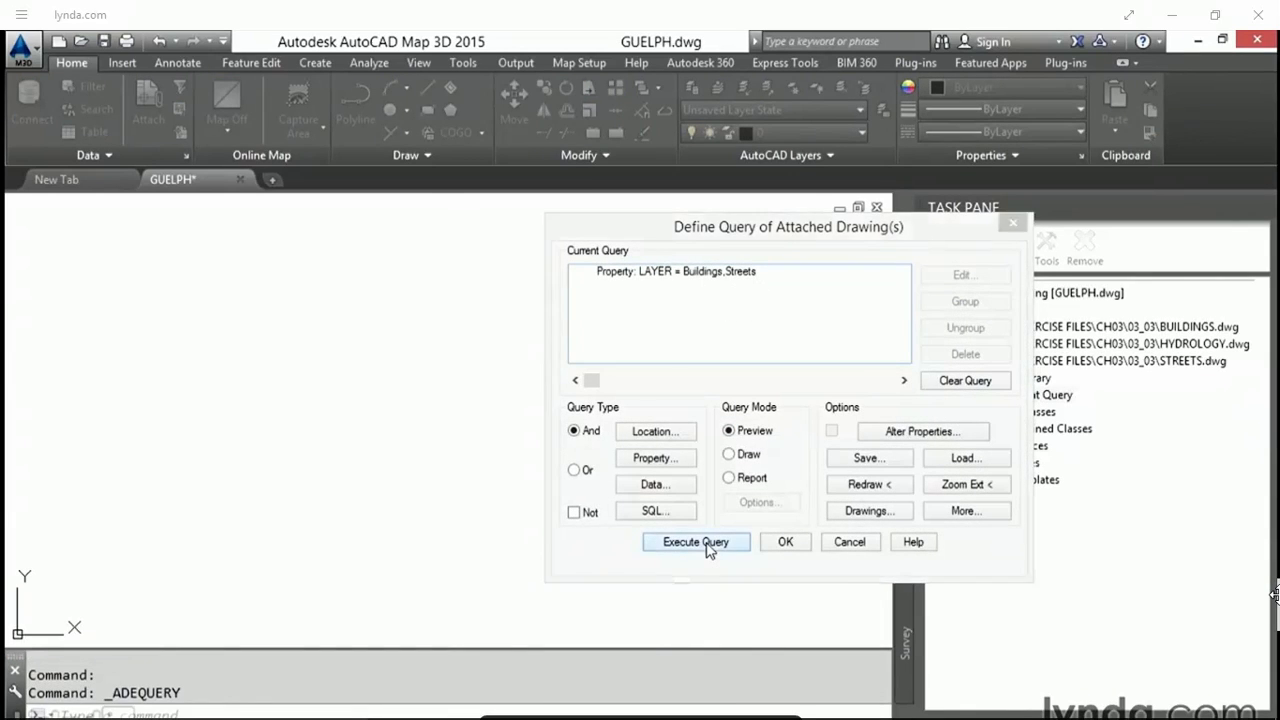
scroll(600, 475, up, 5)
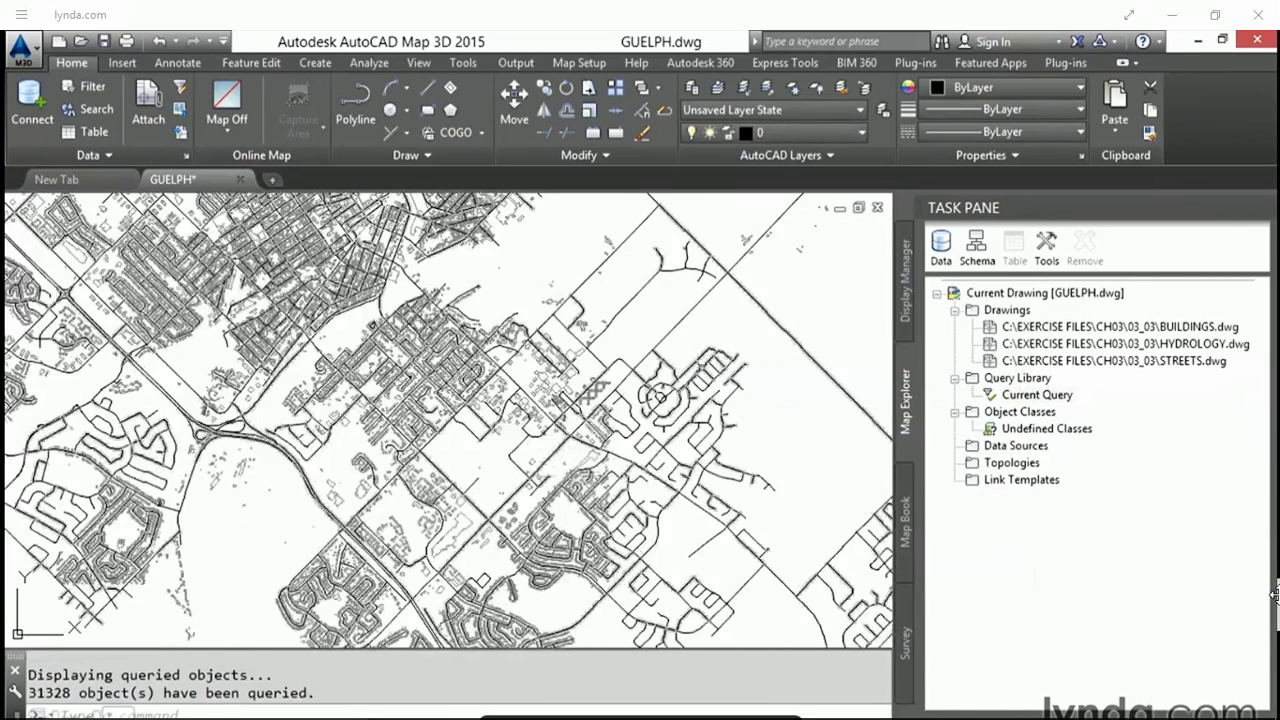
scroll(577, 422, up, 4)
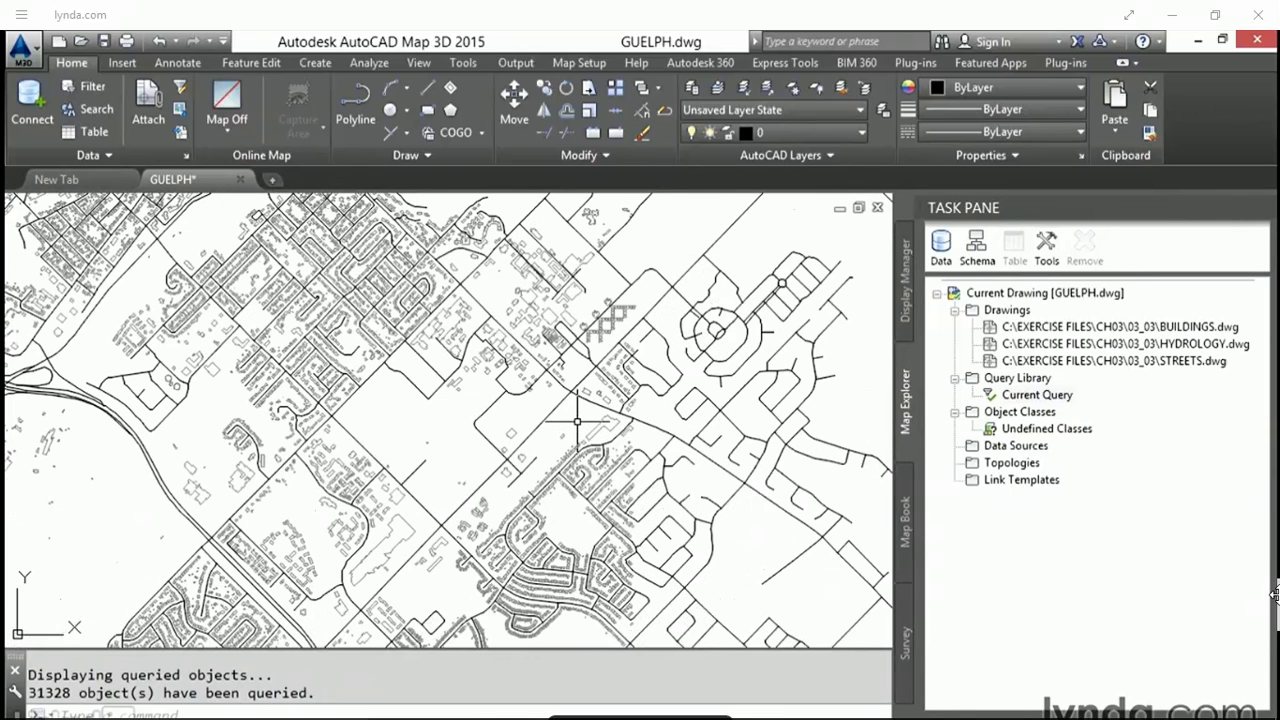
- Clear the preview with a regen and execute the Buildings and Streets layer query in Draw mode
text(RE)
key(Return)
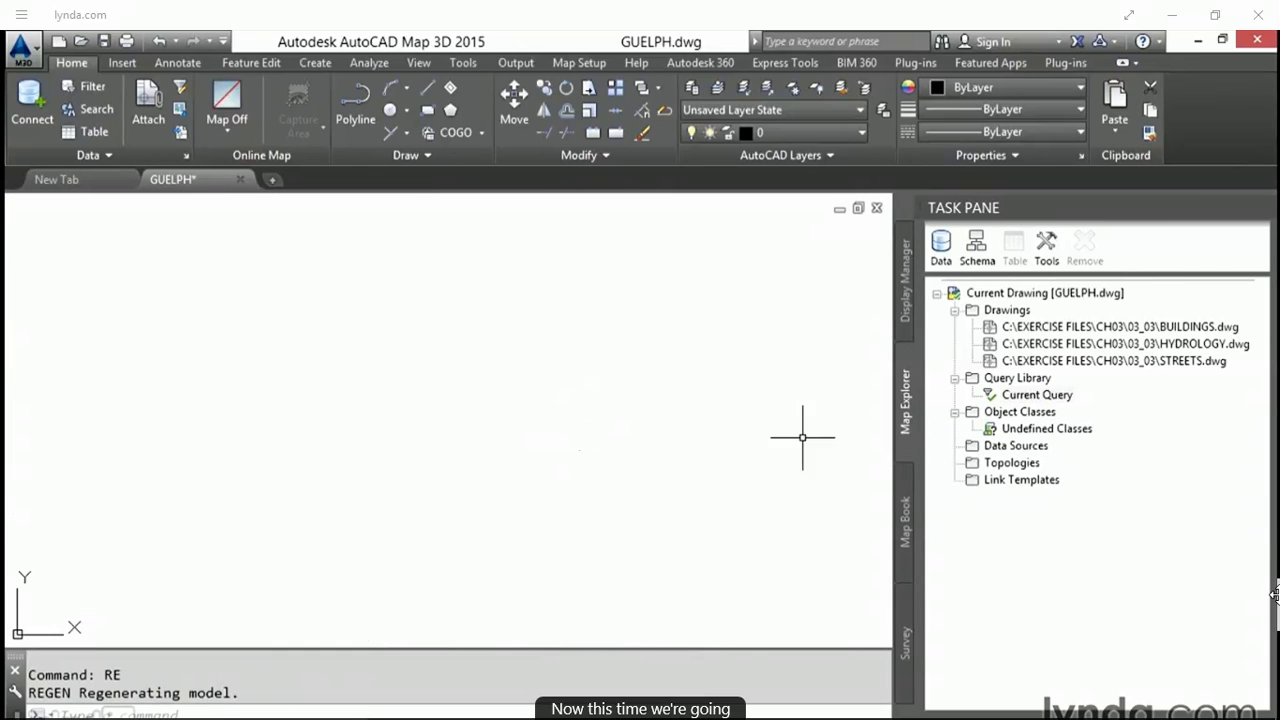
double_click(1020, 399)
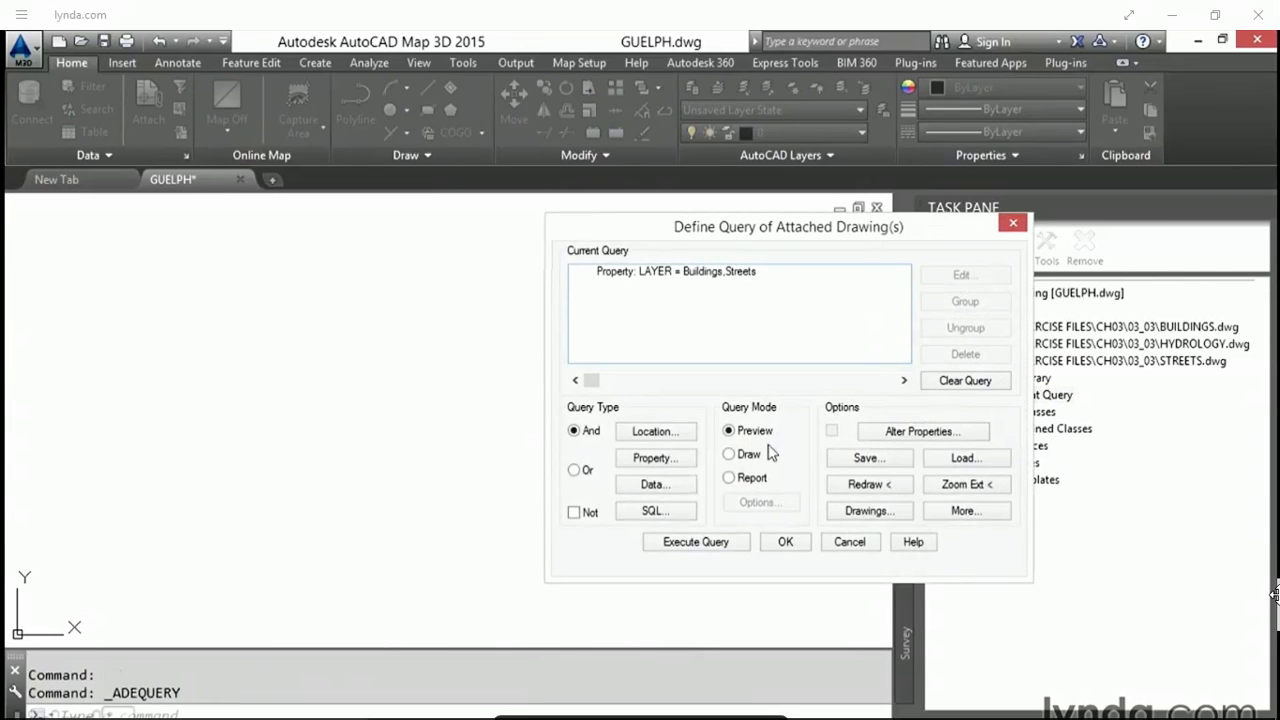
click(729, 454)
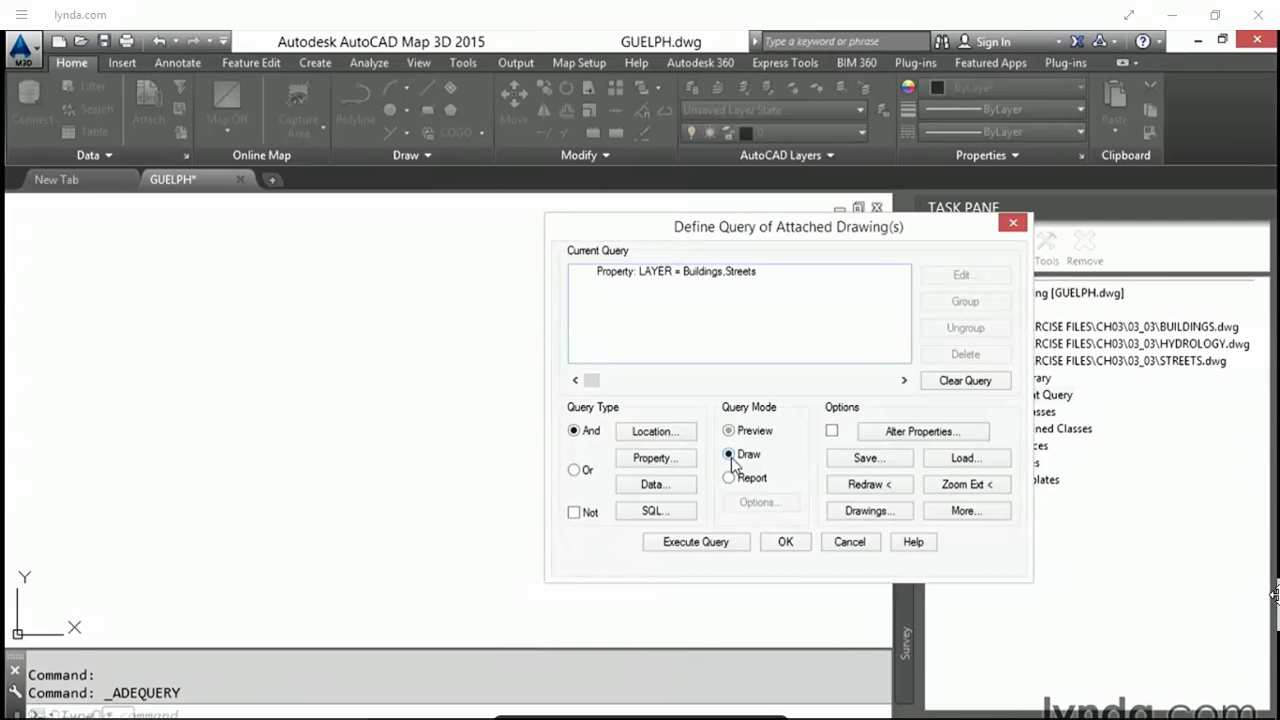
click(712, 544)
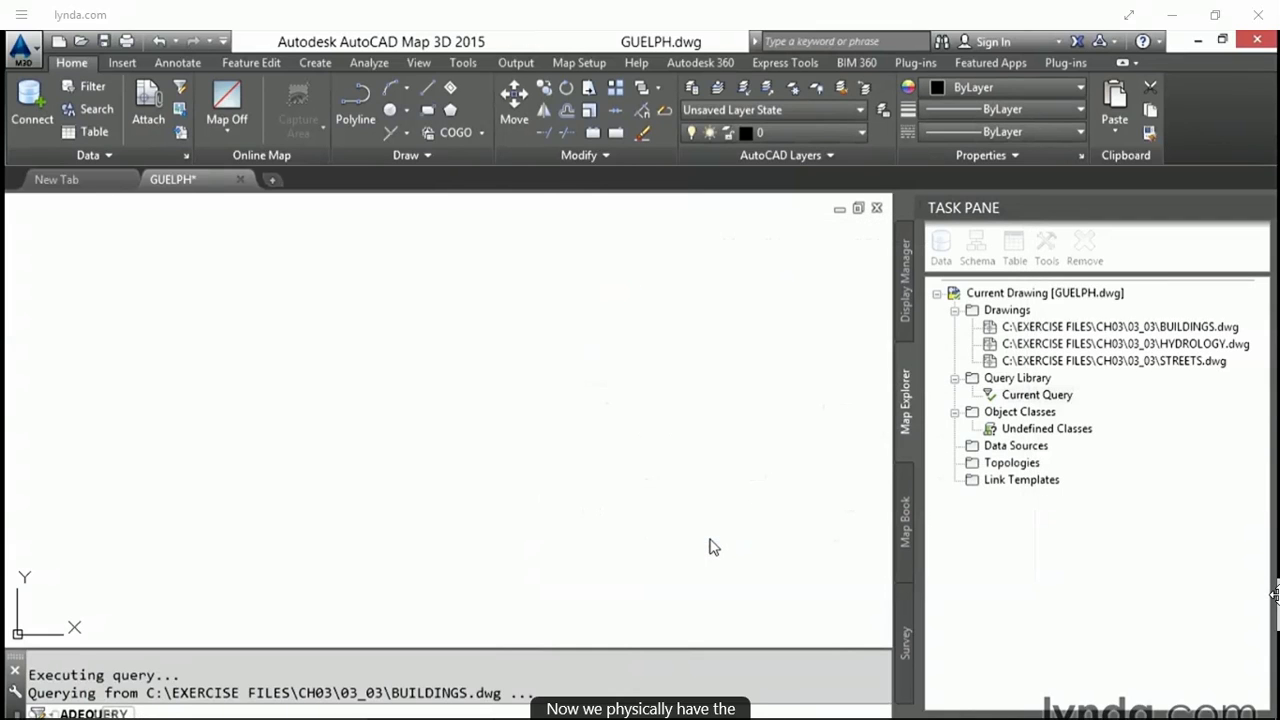
scroll(588, 432, up, 6)
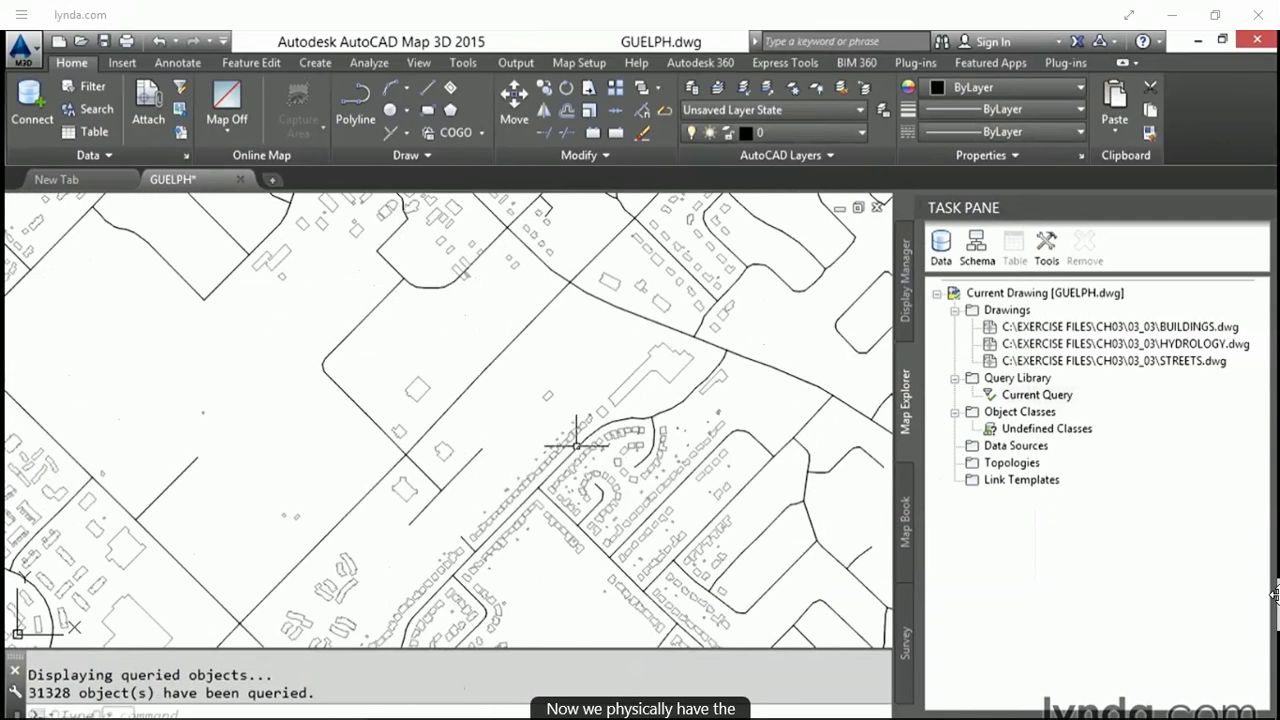
click(586, 443)
key(Escape)
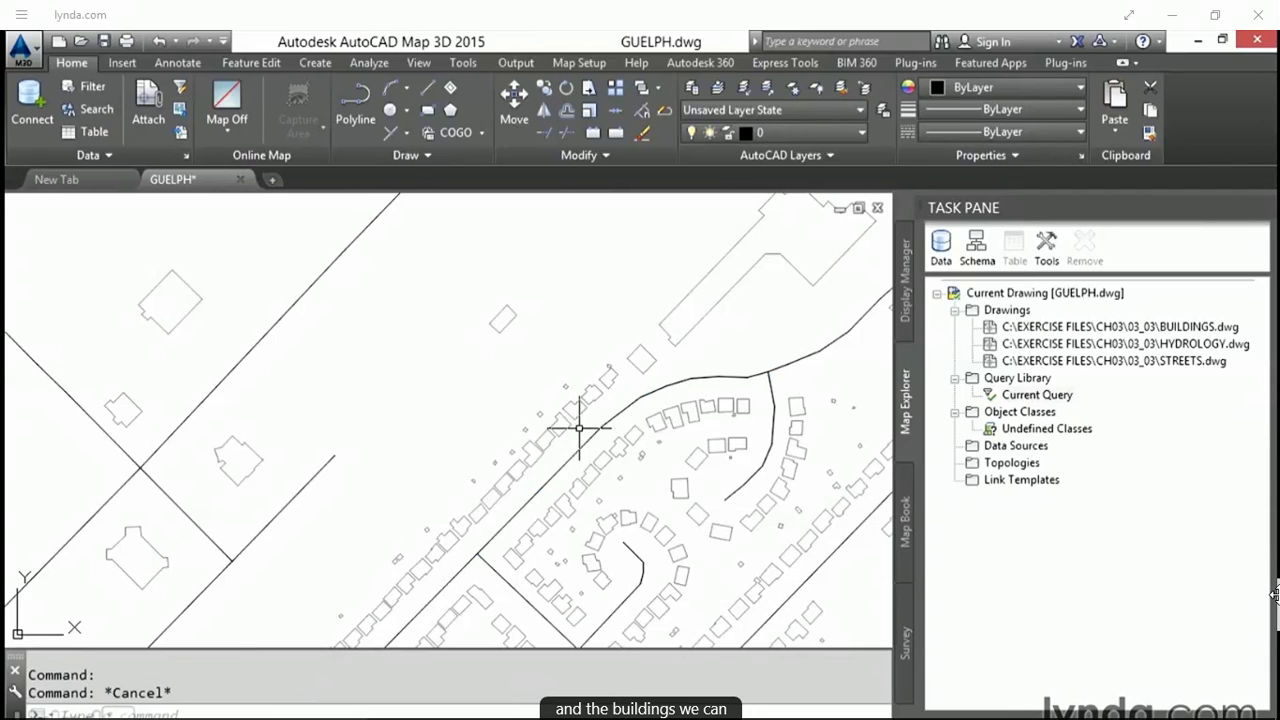
- Select one of the queried buildings along the street to inspect it as a drawing object
click(562, 425)
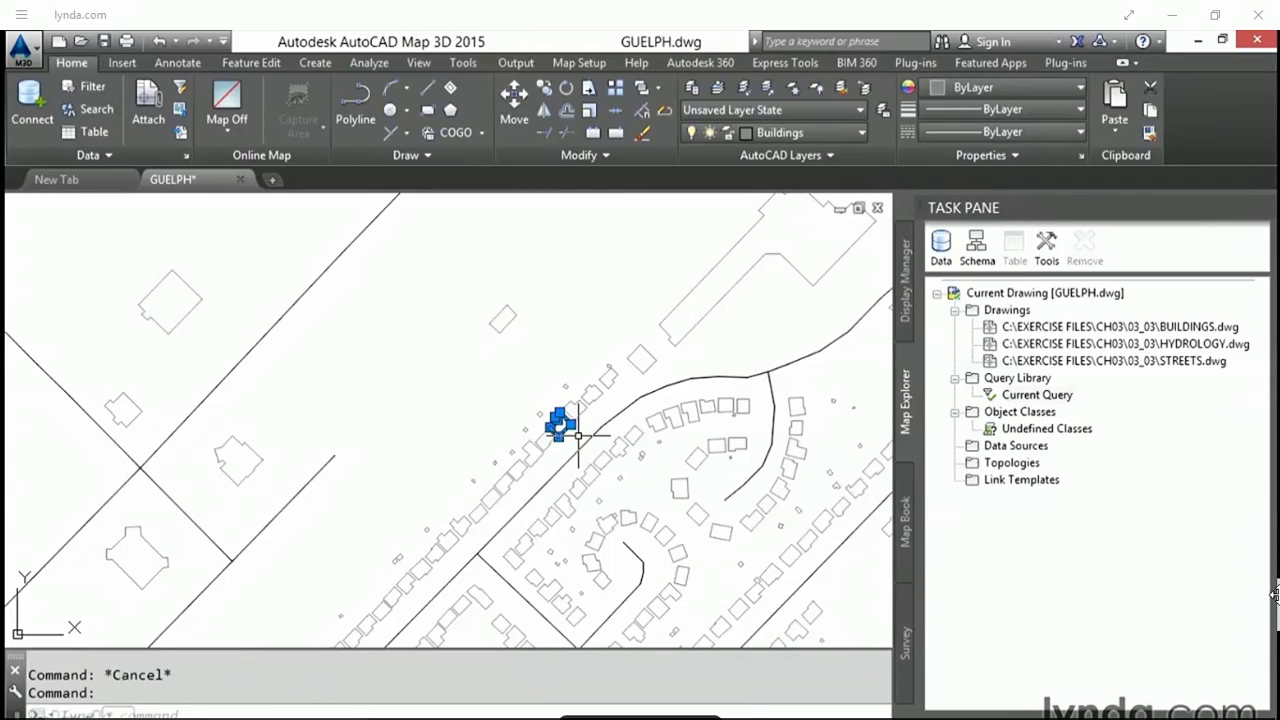
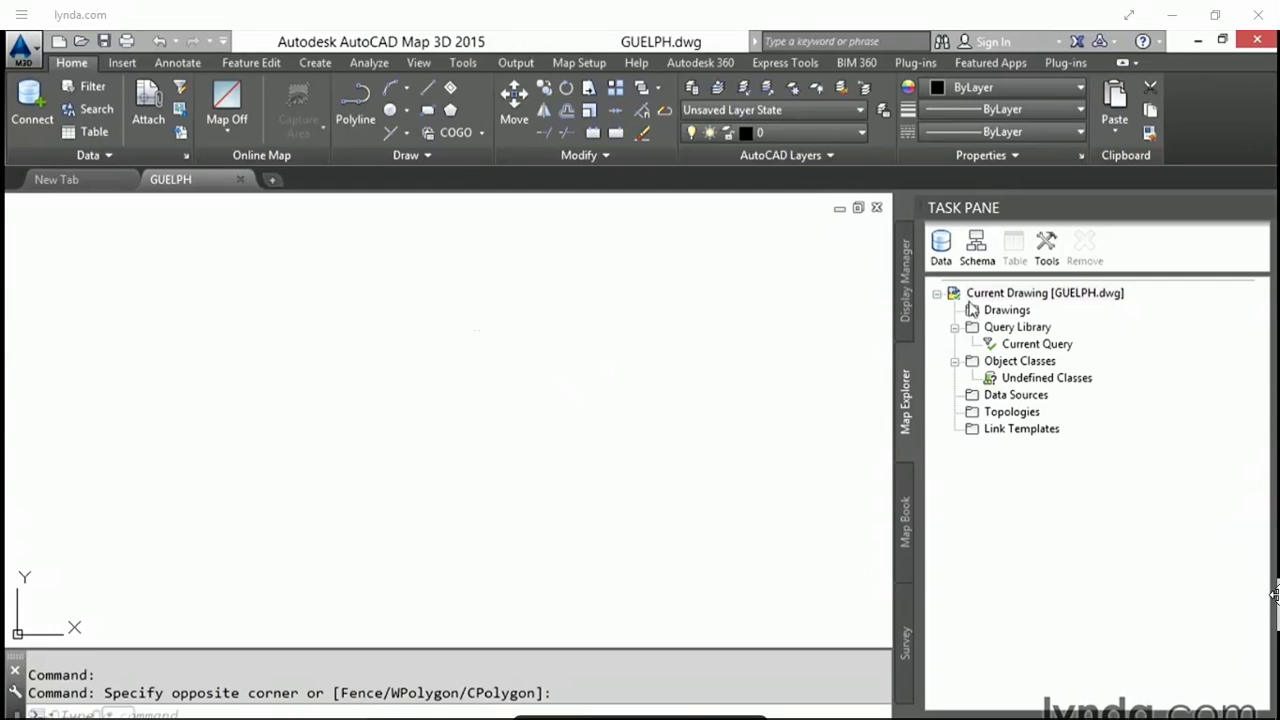
- Attach STREETS.dwg from the CH03\03_04 exercise folder to GUELPH.dwg
right_click(1021, 310)
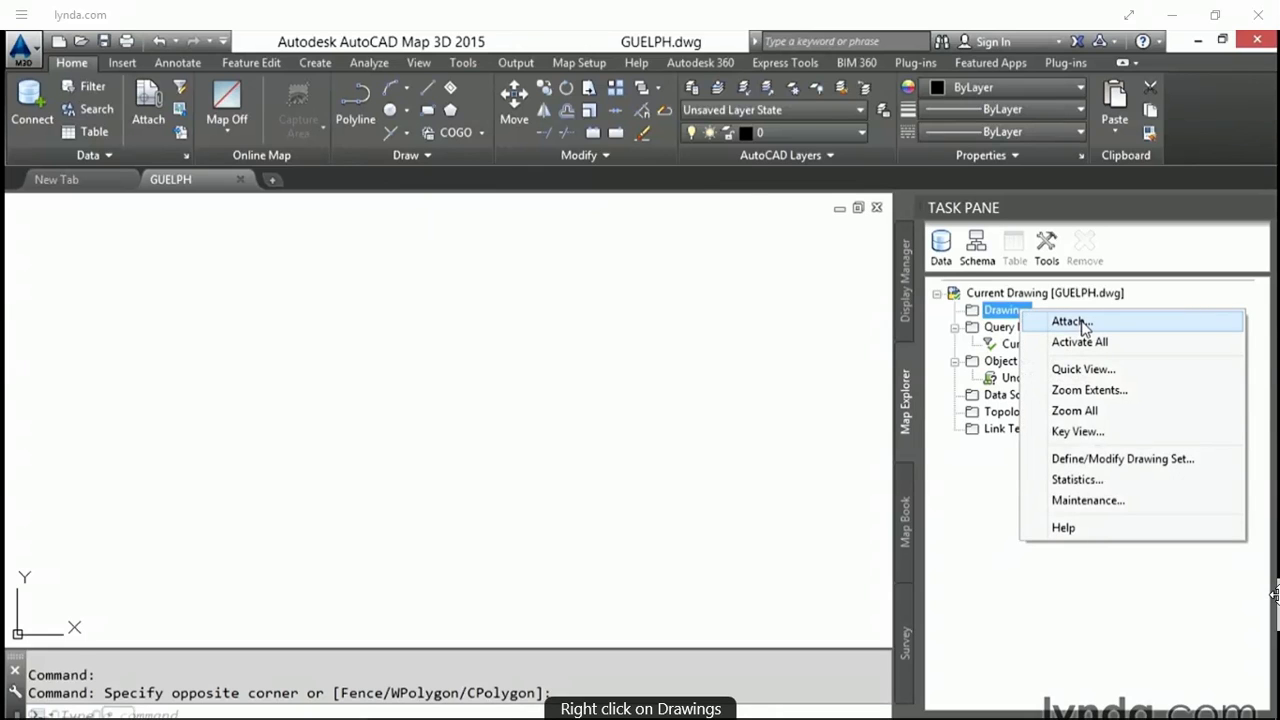
click(1084, 324)
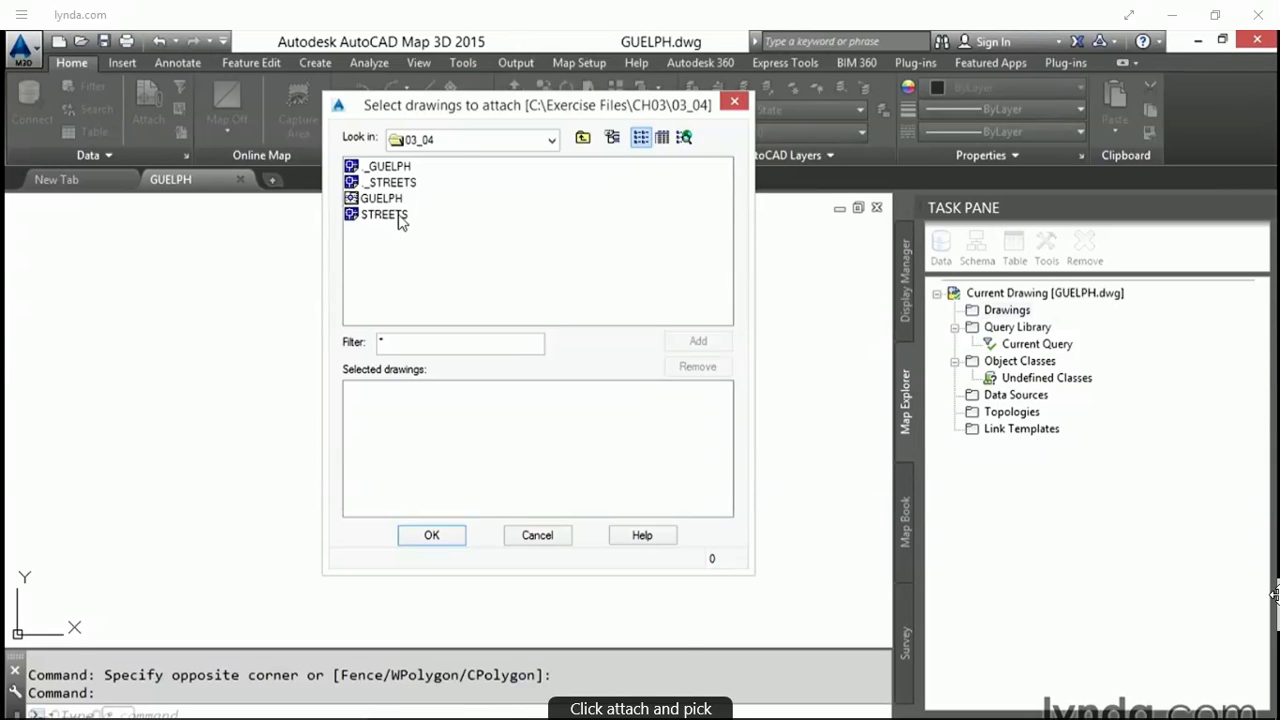
click(399, 219)
click(699, 341)
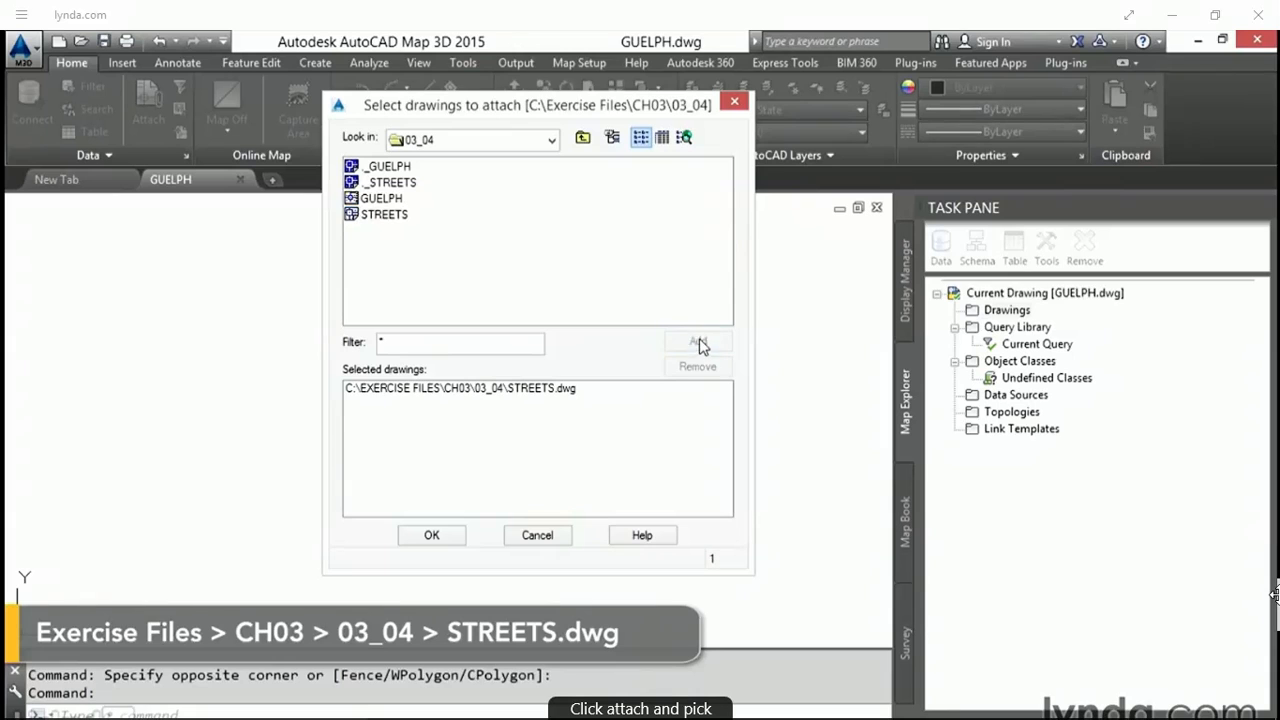
click(426, 535)
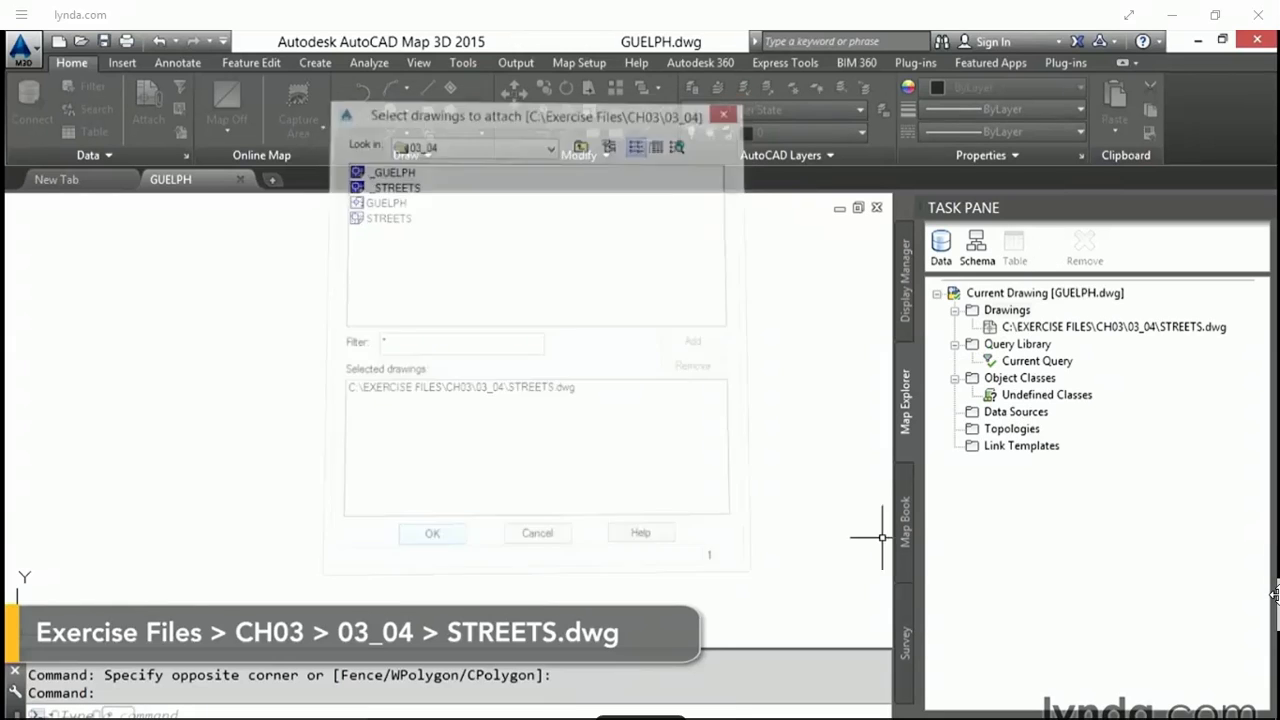
- Show a Quick View of the attached STREETS.dwg and zoom to that drawing's extents
right_click(1052, 329)
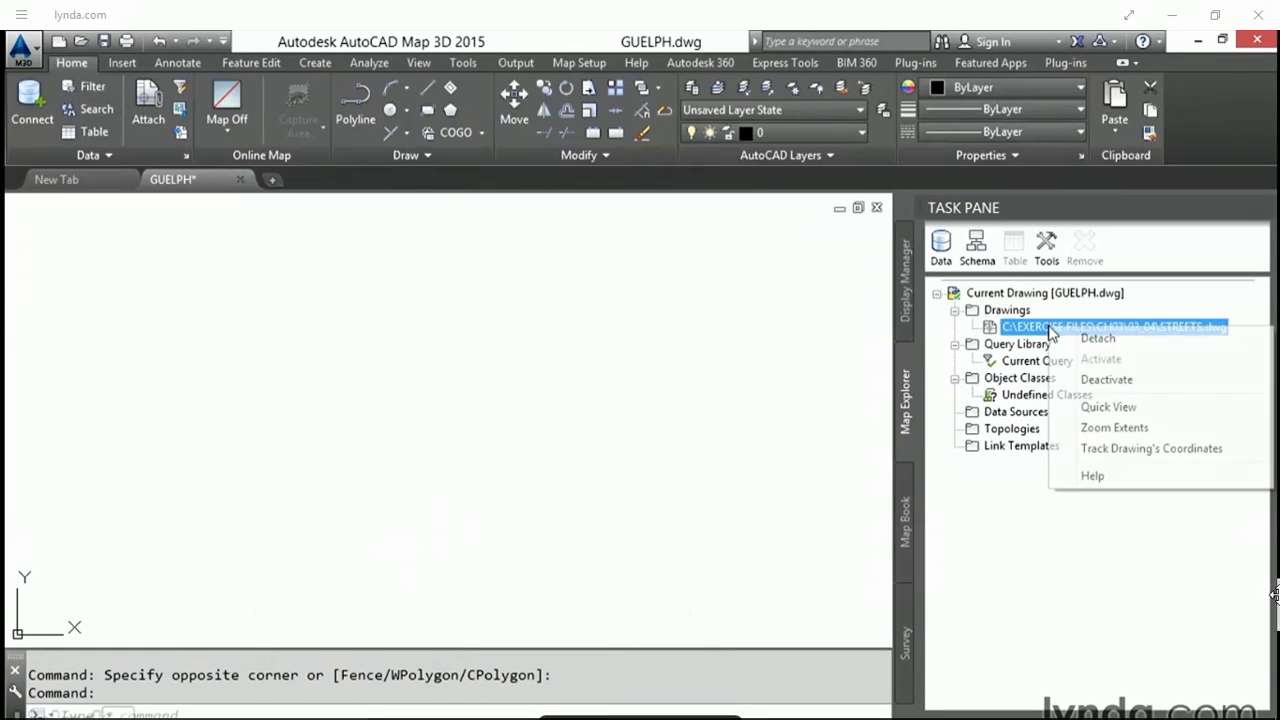
click(1095, 407)
right_click(1010, 313)
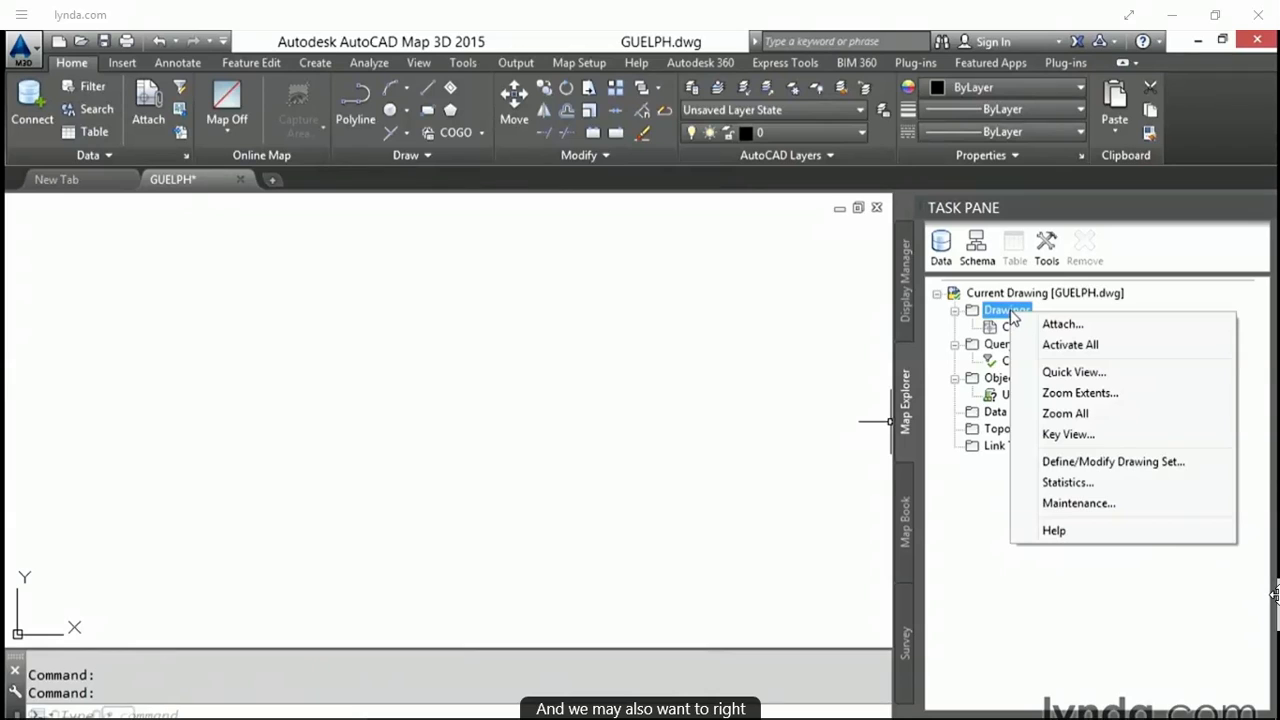
right_click(998, 327)
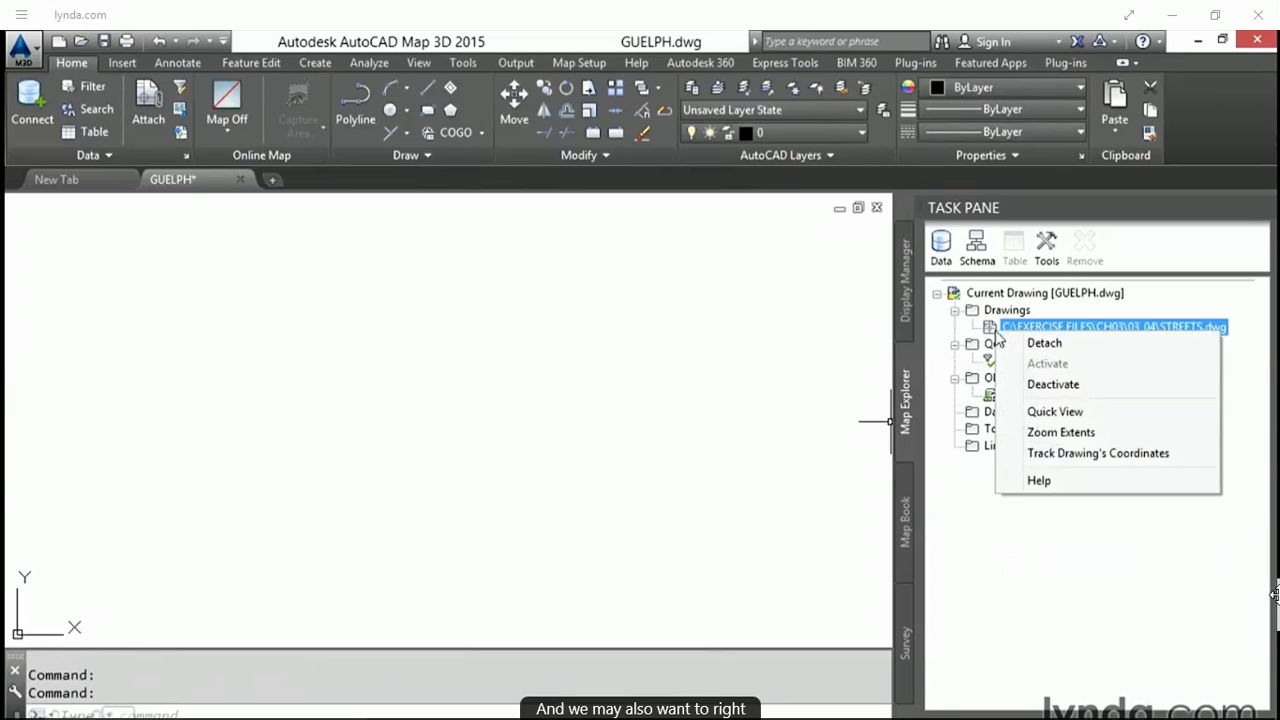
click(1062, 436)
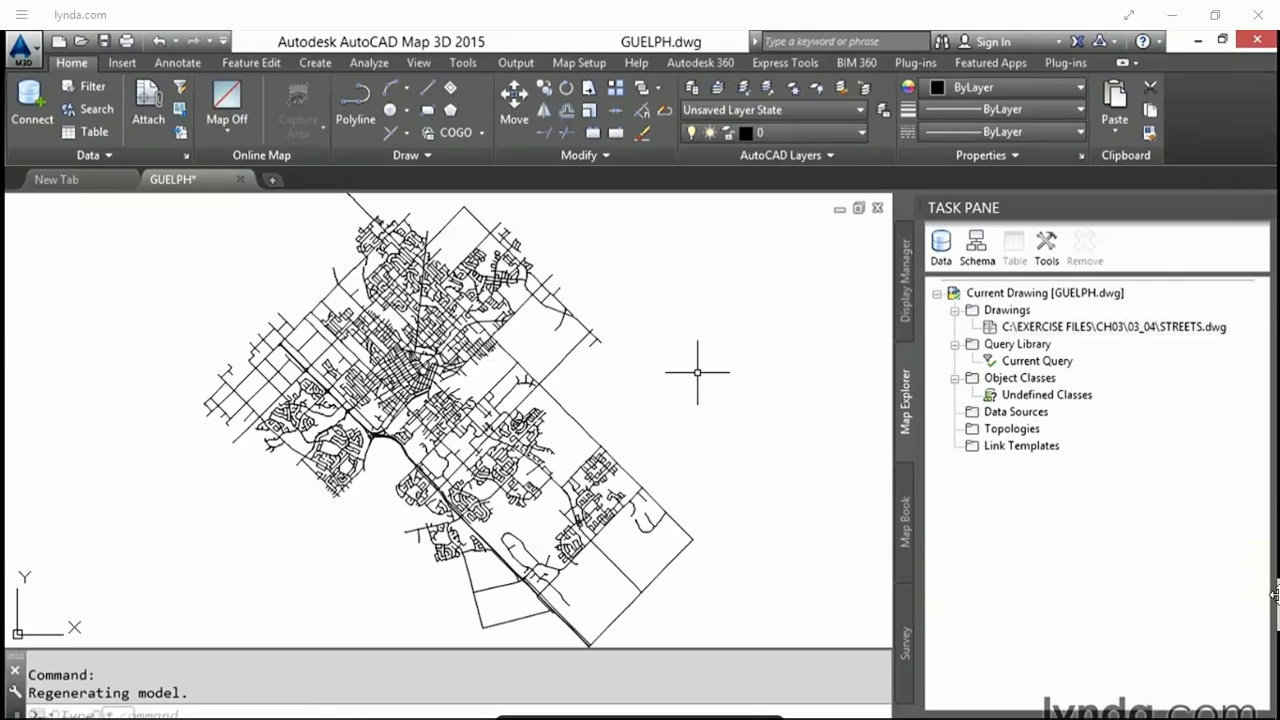
- Start a data condition for the current query based on Object Data from the Streets table
click(1036, 362)
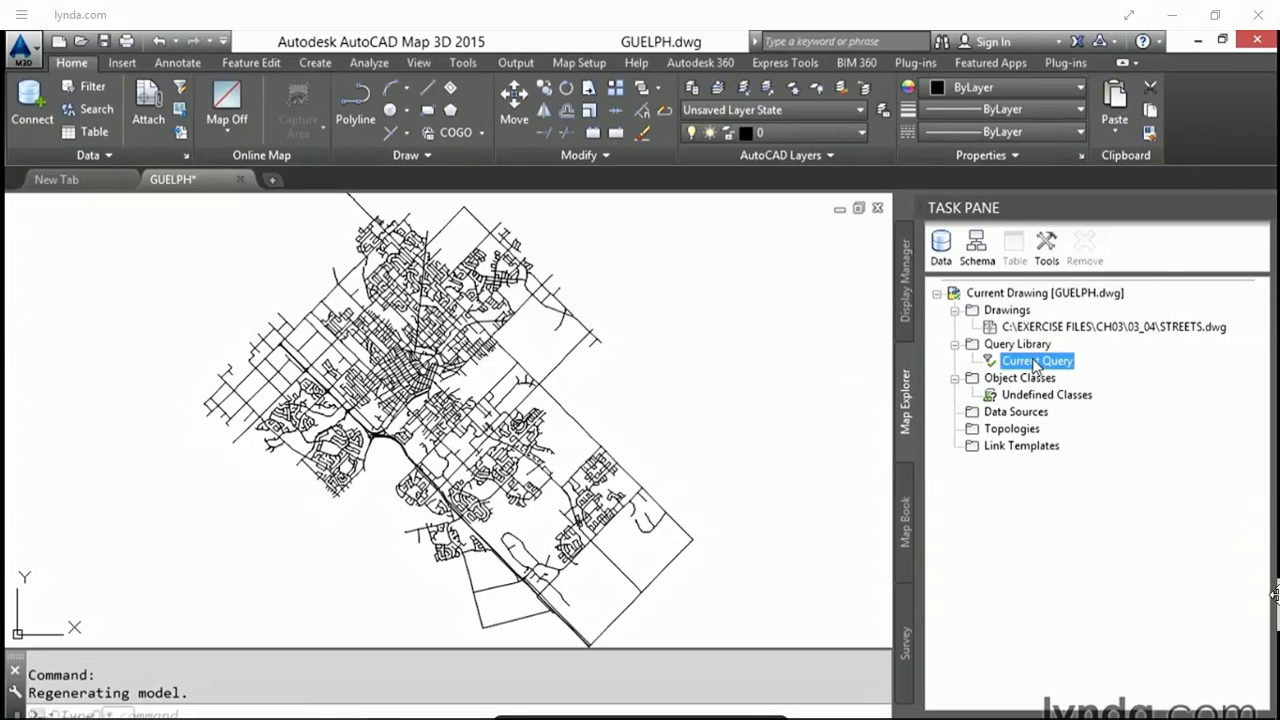
double_click(1036, 362)
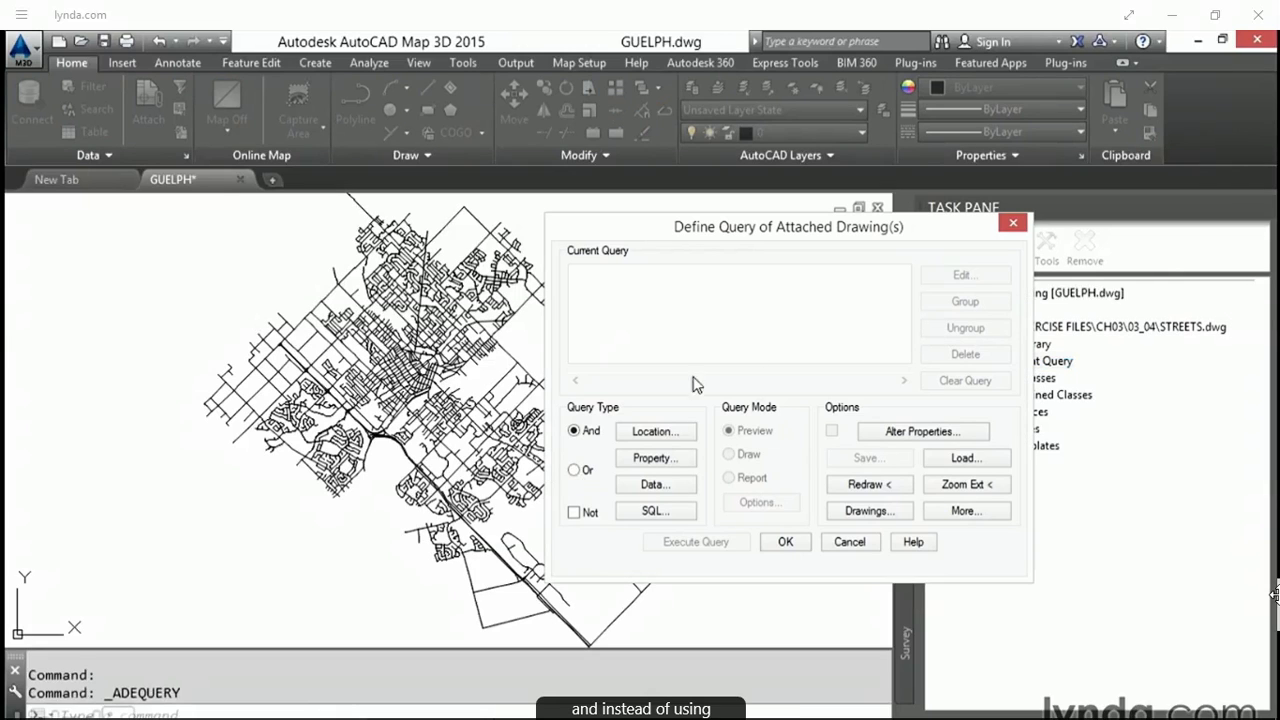
click(652, 486)
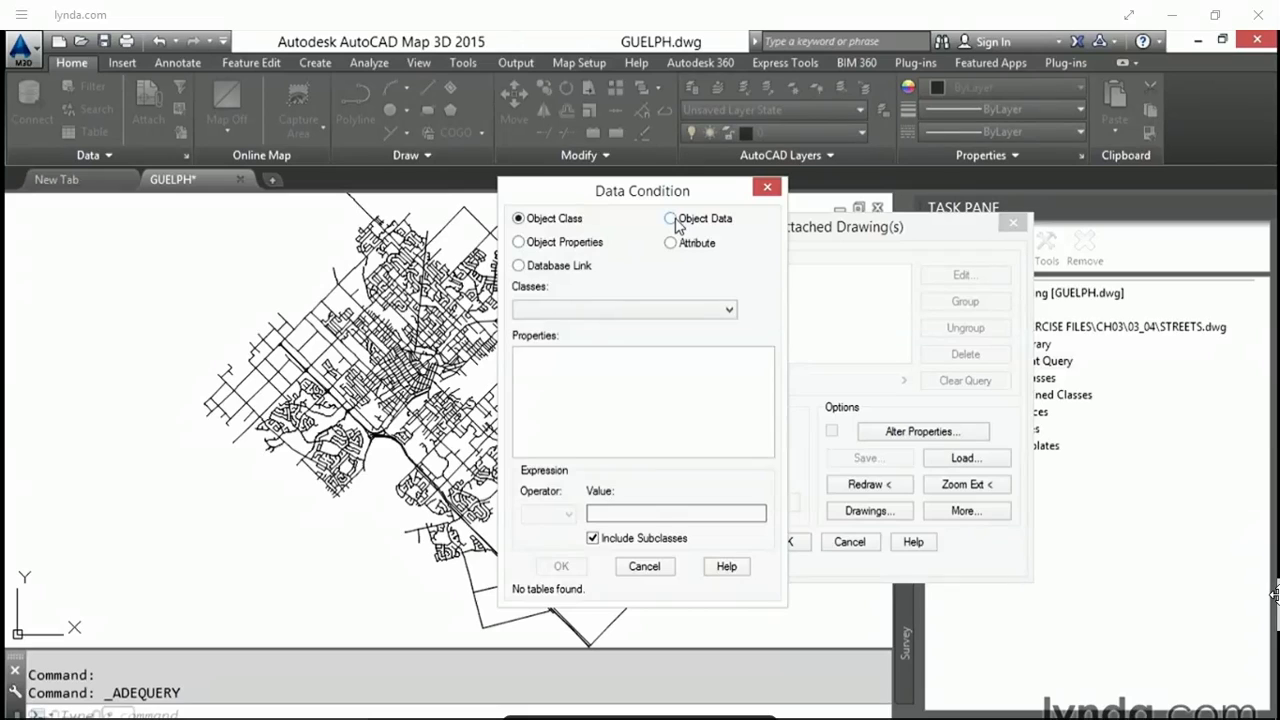
click(672, 220)
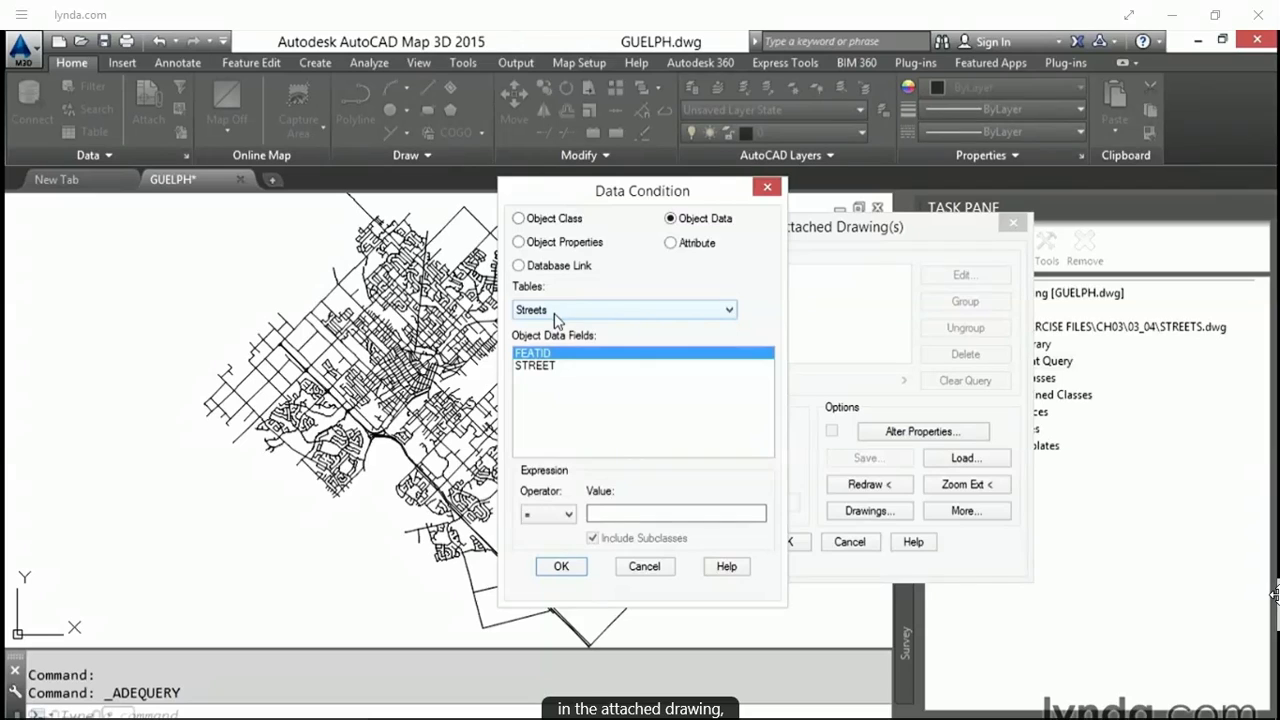
- Compare the expression operators offered for the STREET and FEATID object data fields
click(546, 372)
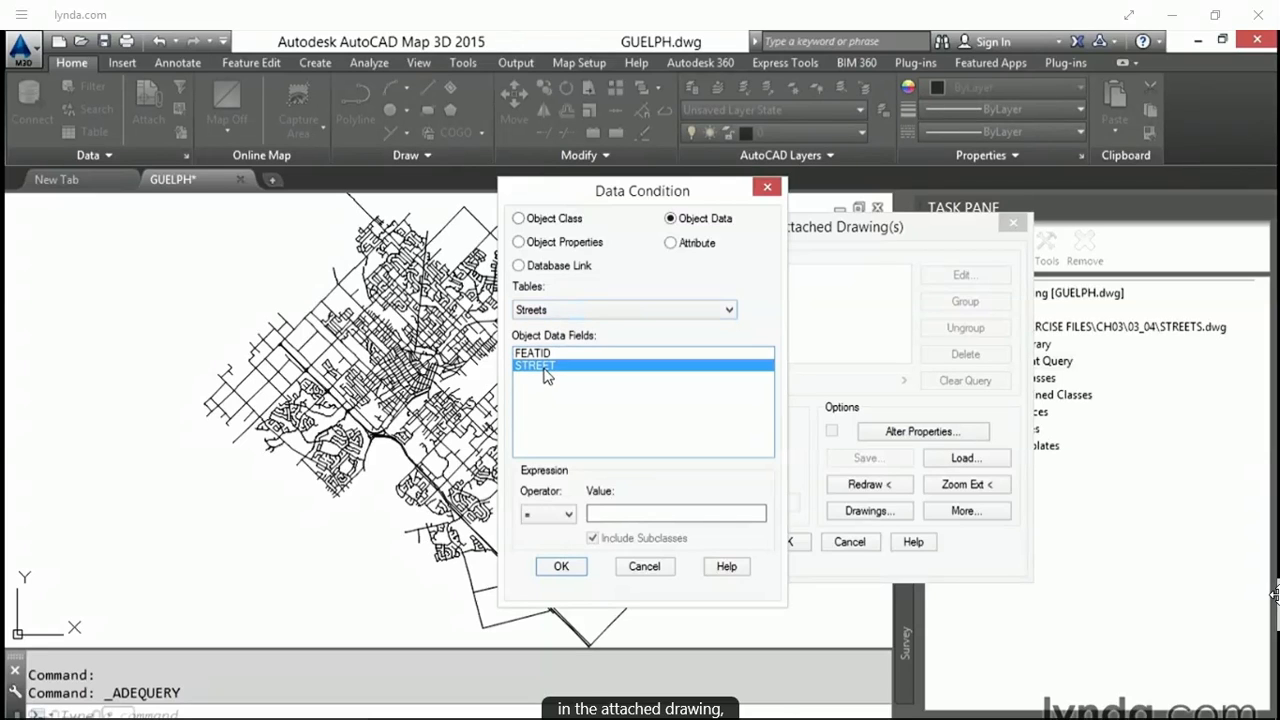
click(569, 515)
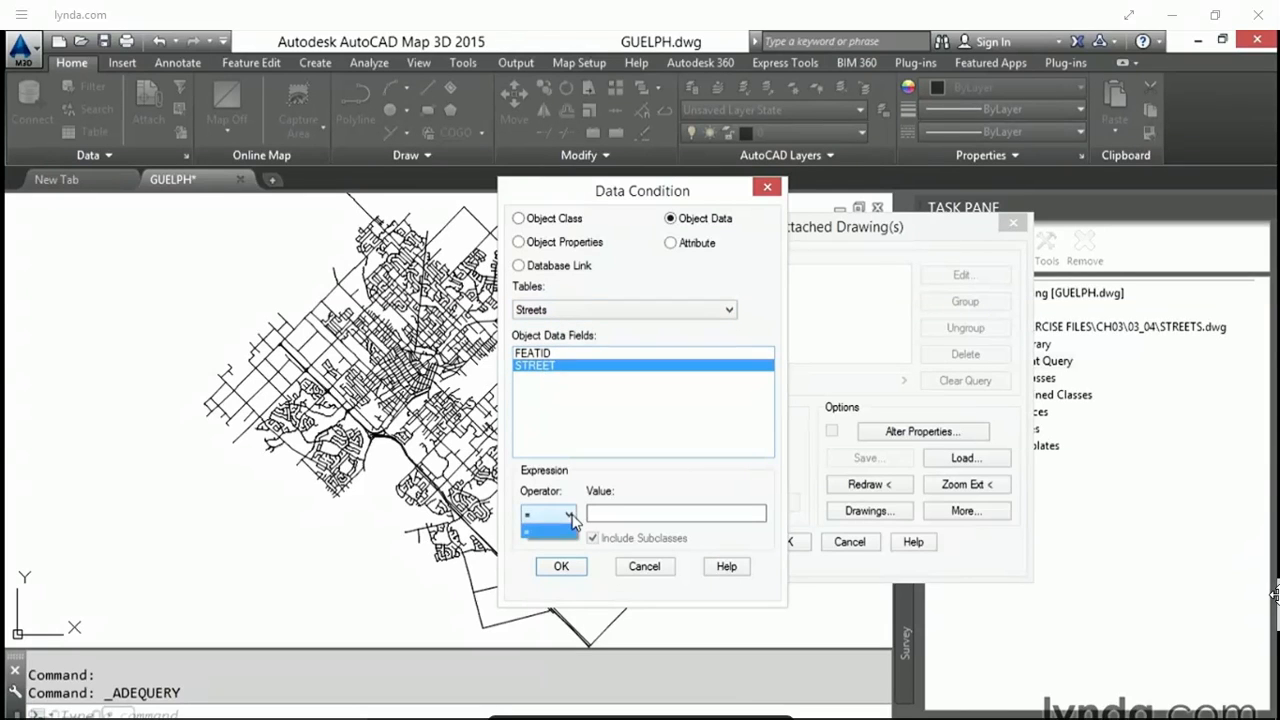
click(572, 517)
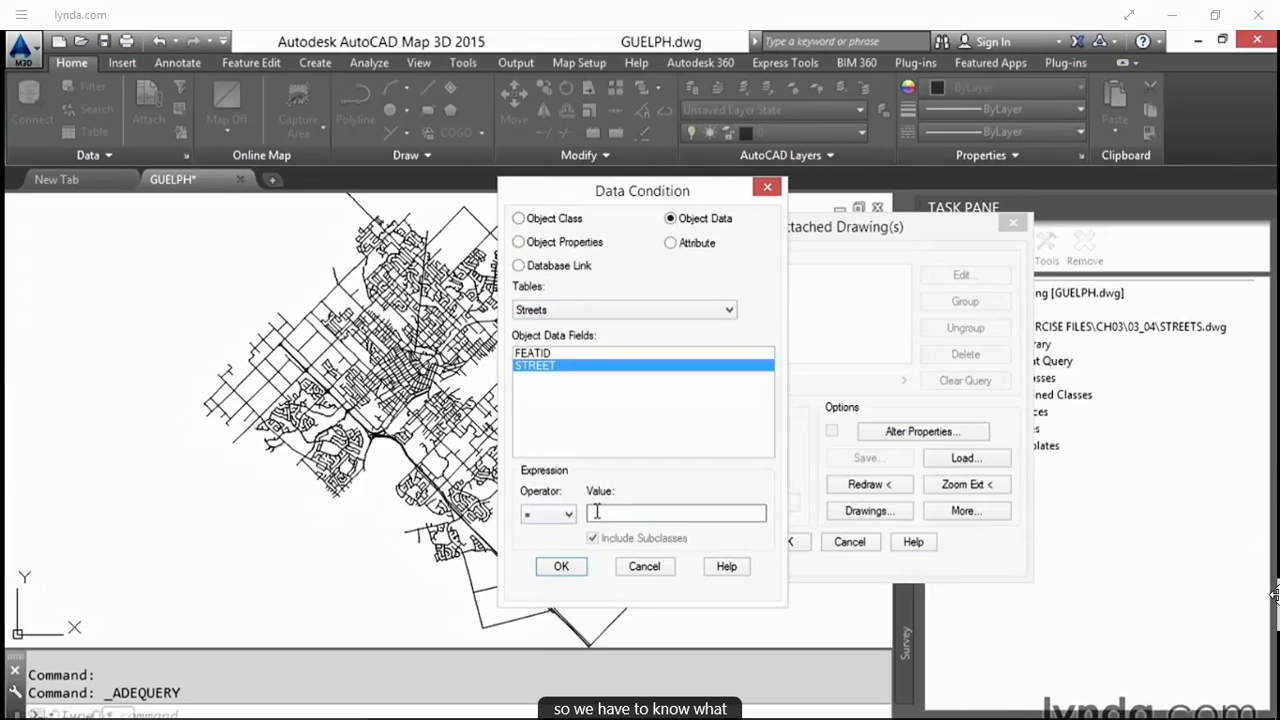
click(544, 356)
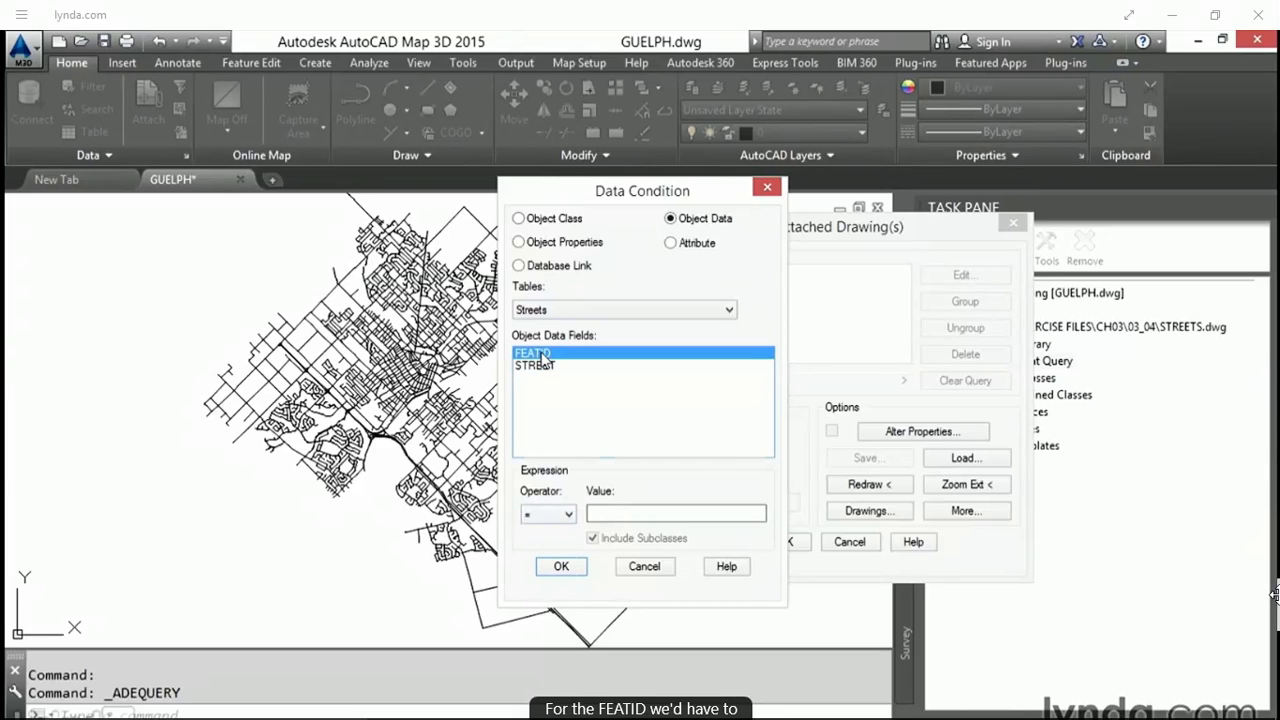
click(566, 515)
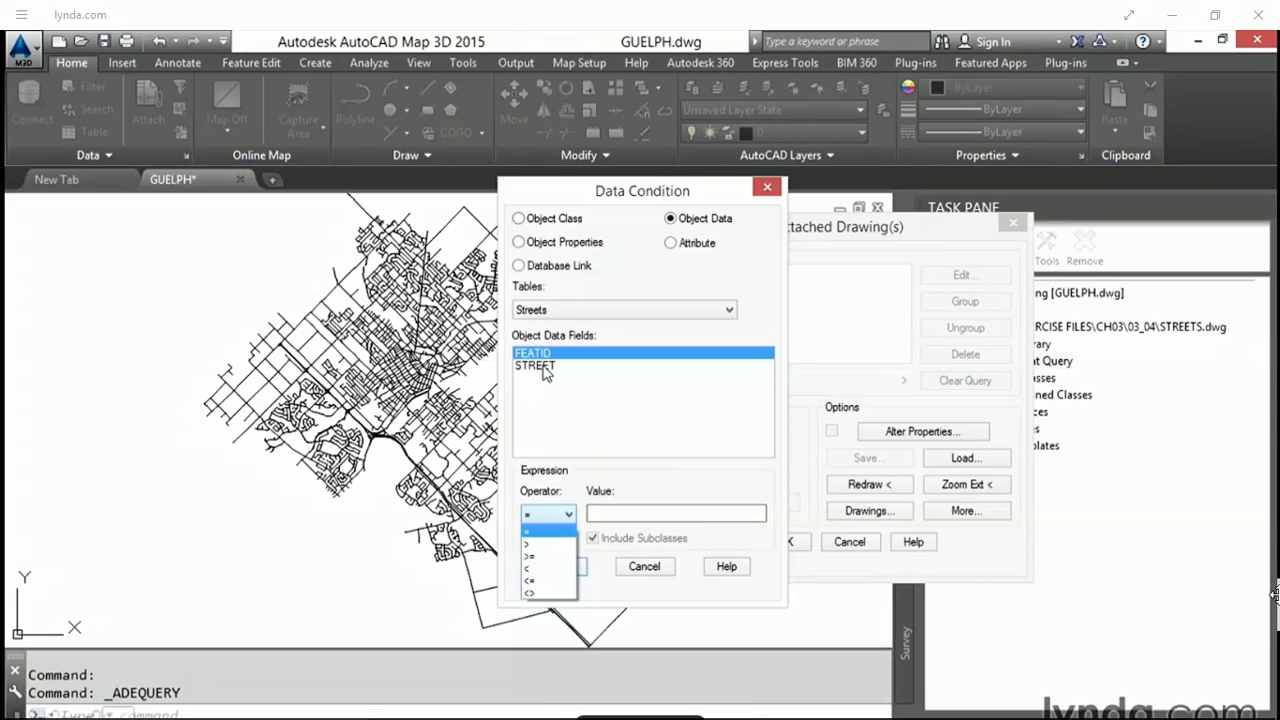
click(569, 513)
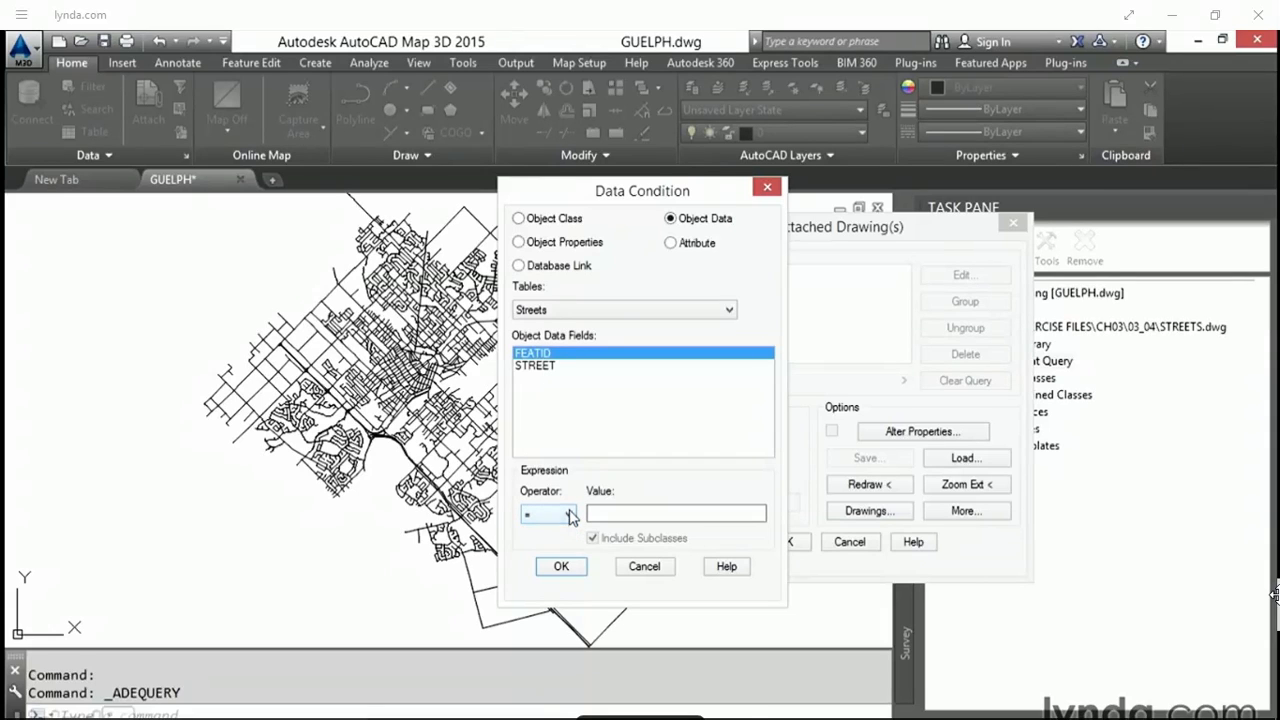
- Add the data condition STREET = GORDON ST to the query and execute it in Draw mode
click(543, 366)
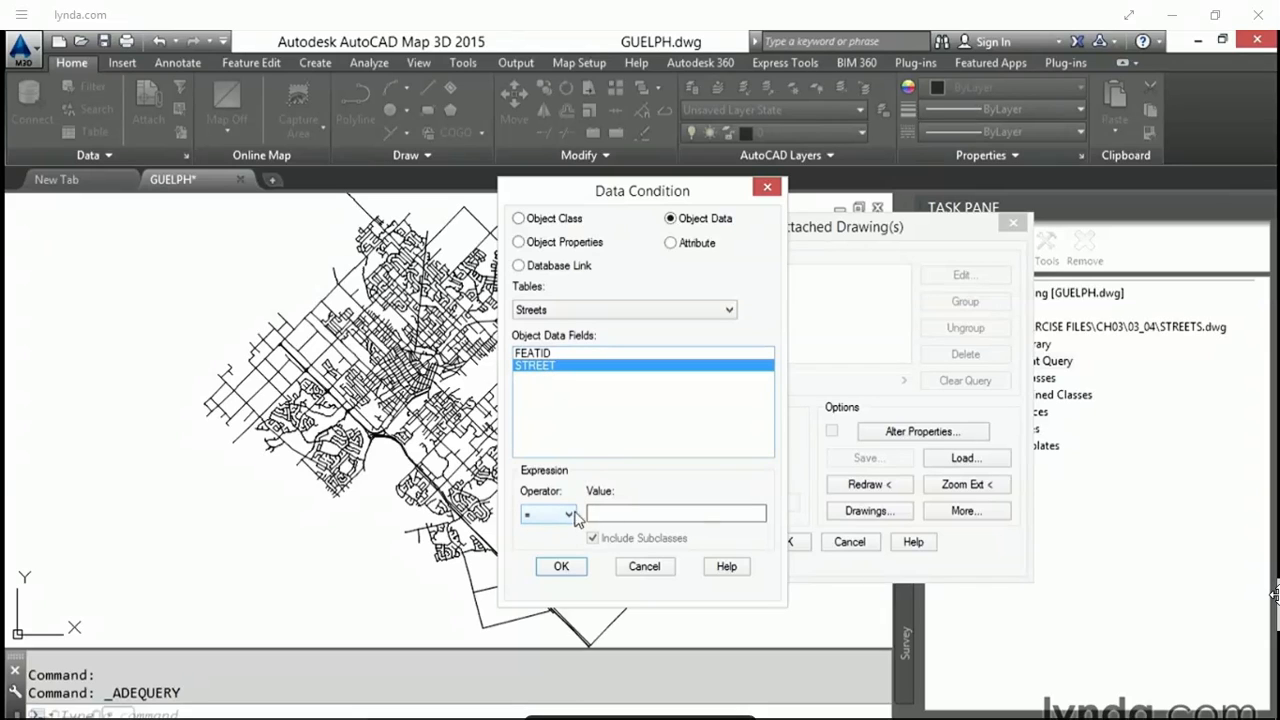
click(616, 513)
click(562, 567)
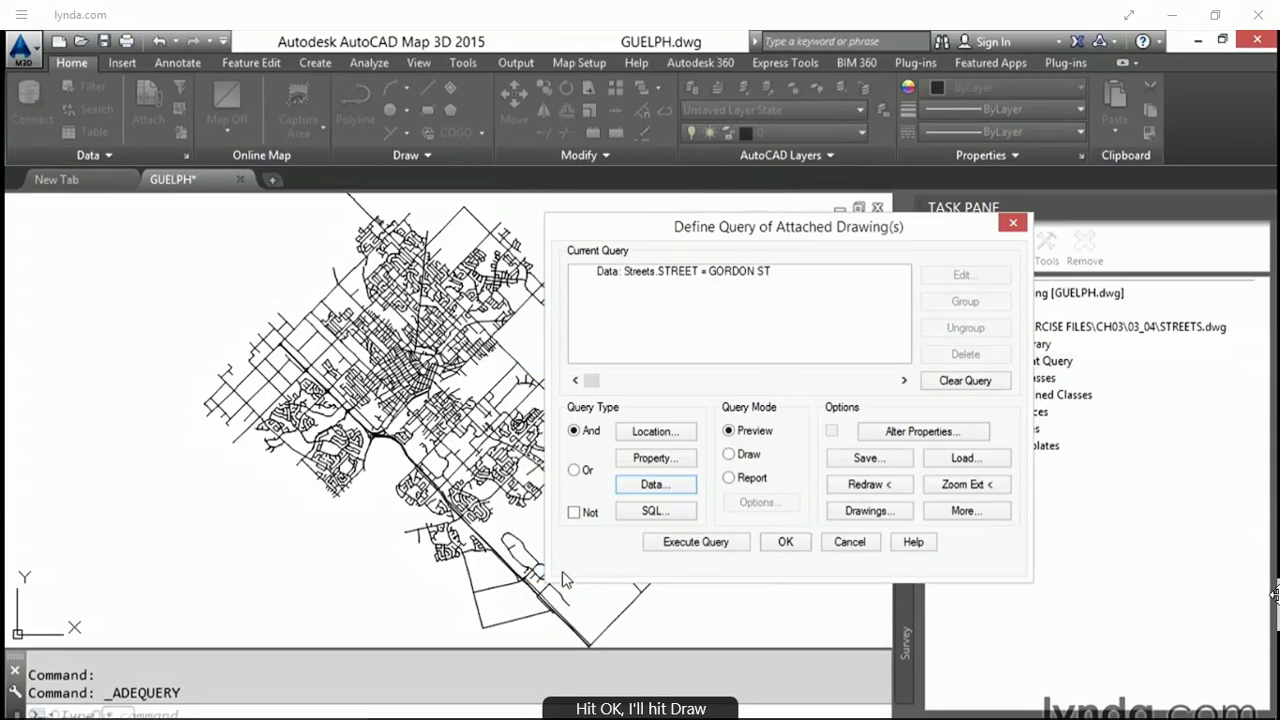
click(738, 456)
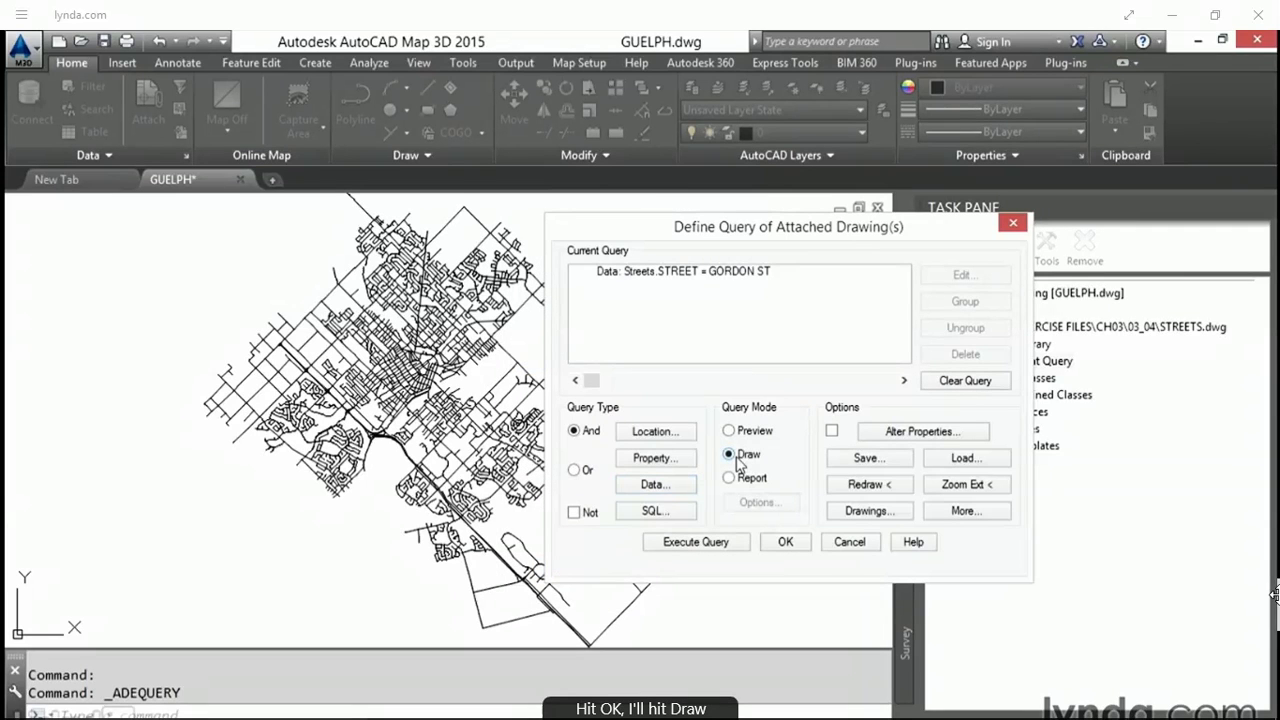
click(695, 542)
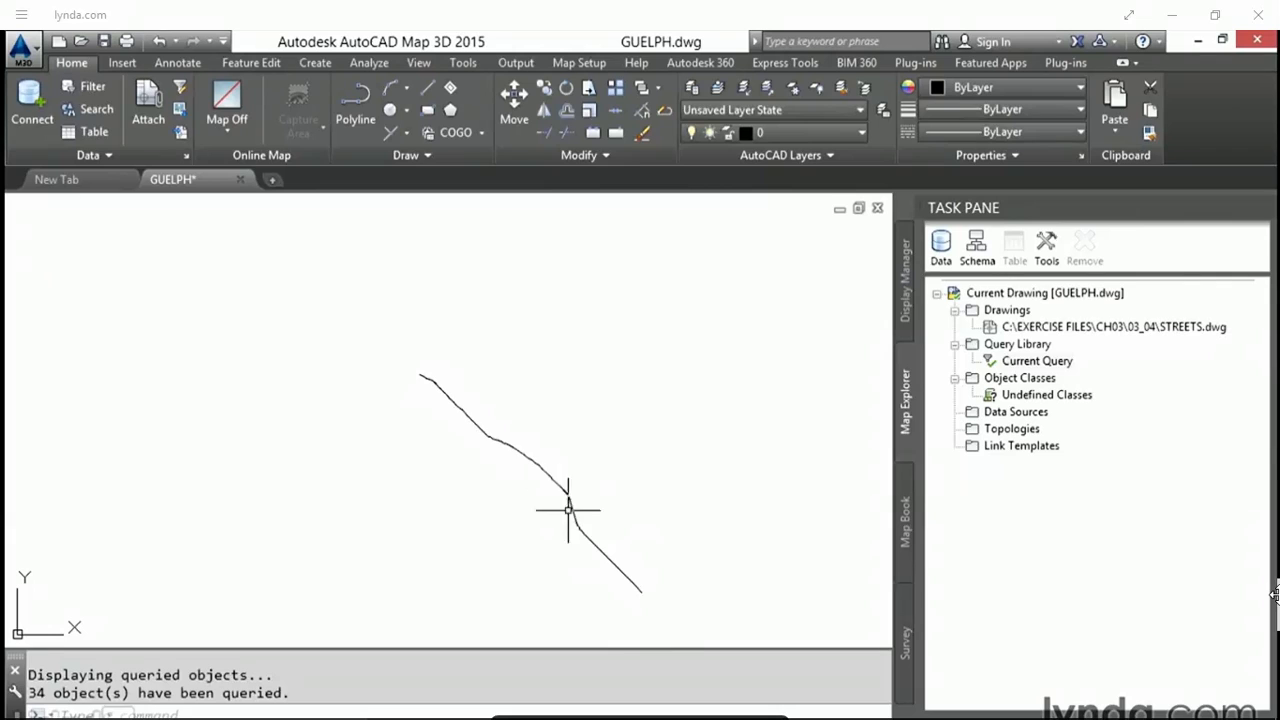
- Examine the properties of one of the queried street segments, down to the end of the list
scroll(560, 490, up, 2)
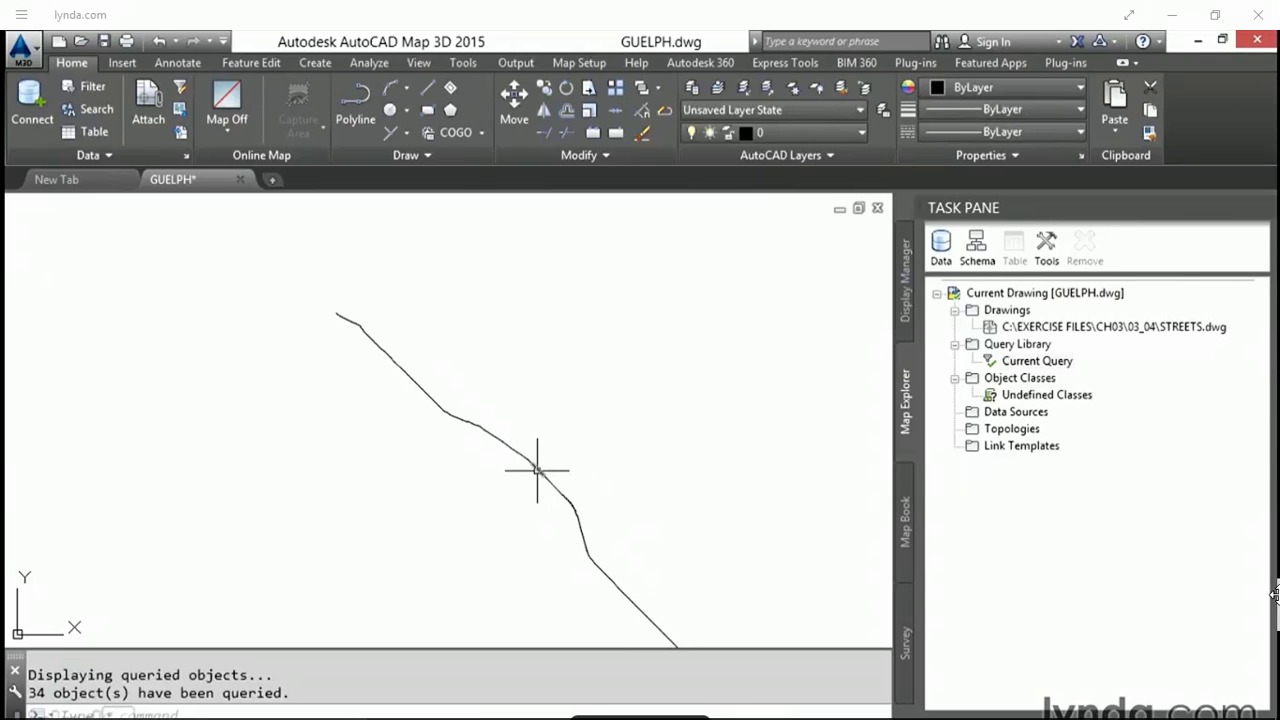
click(538, 470)
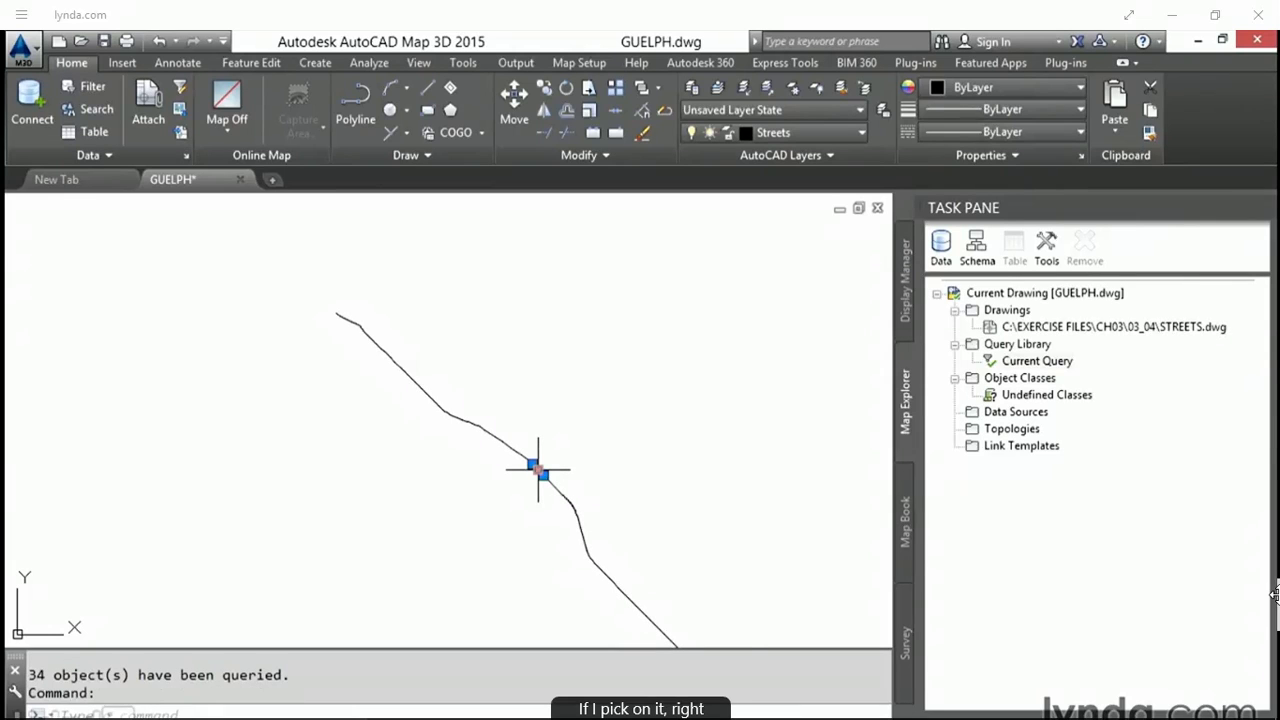
right_click(542, 474)
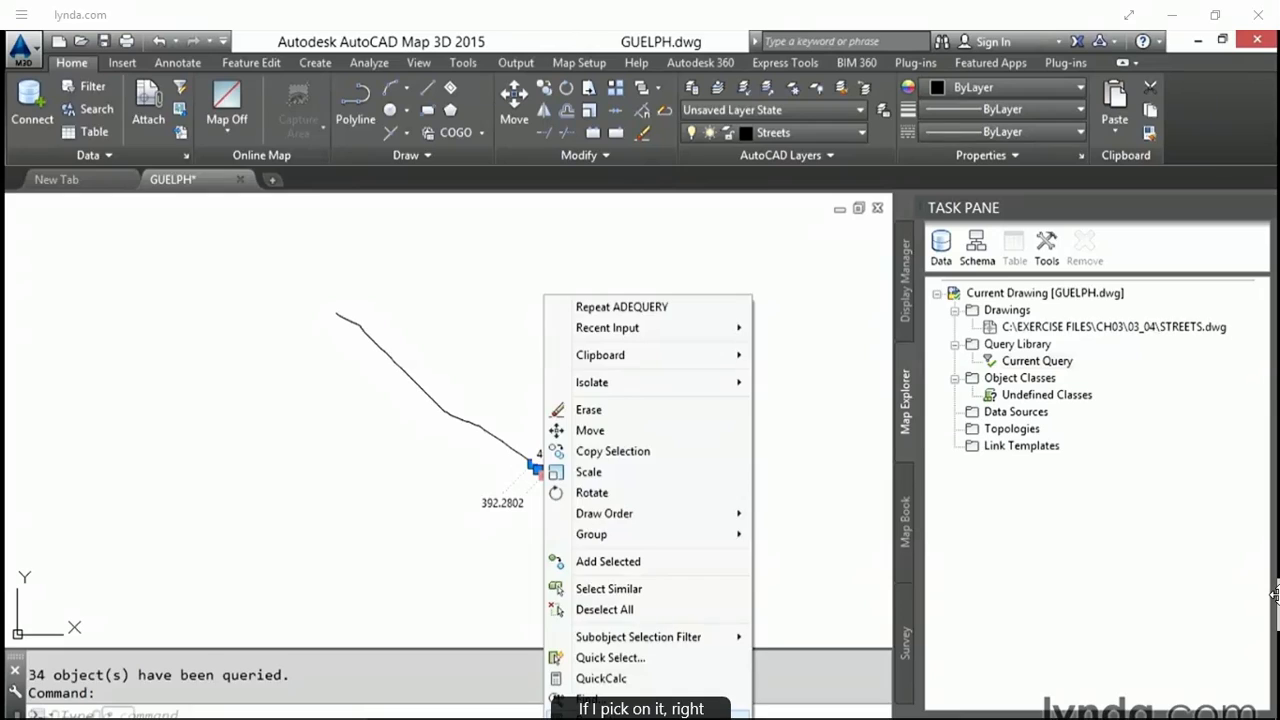
click(600, 714)
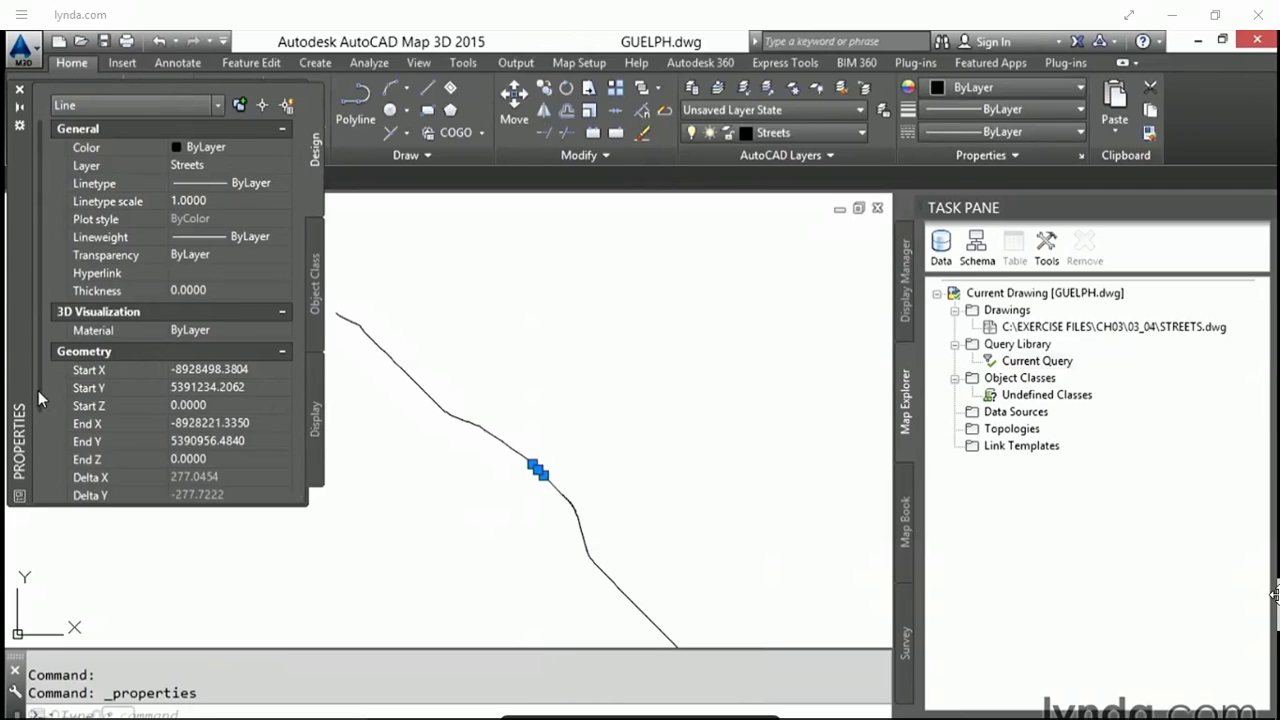
drag(38, 390, 43, 478)
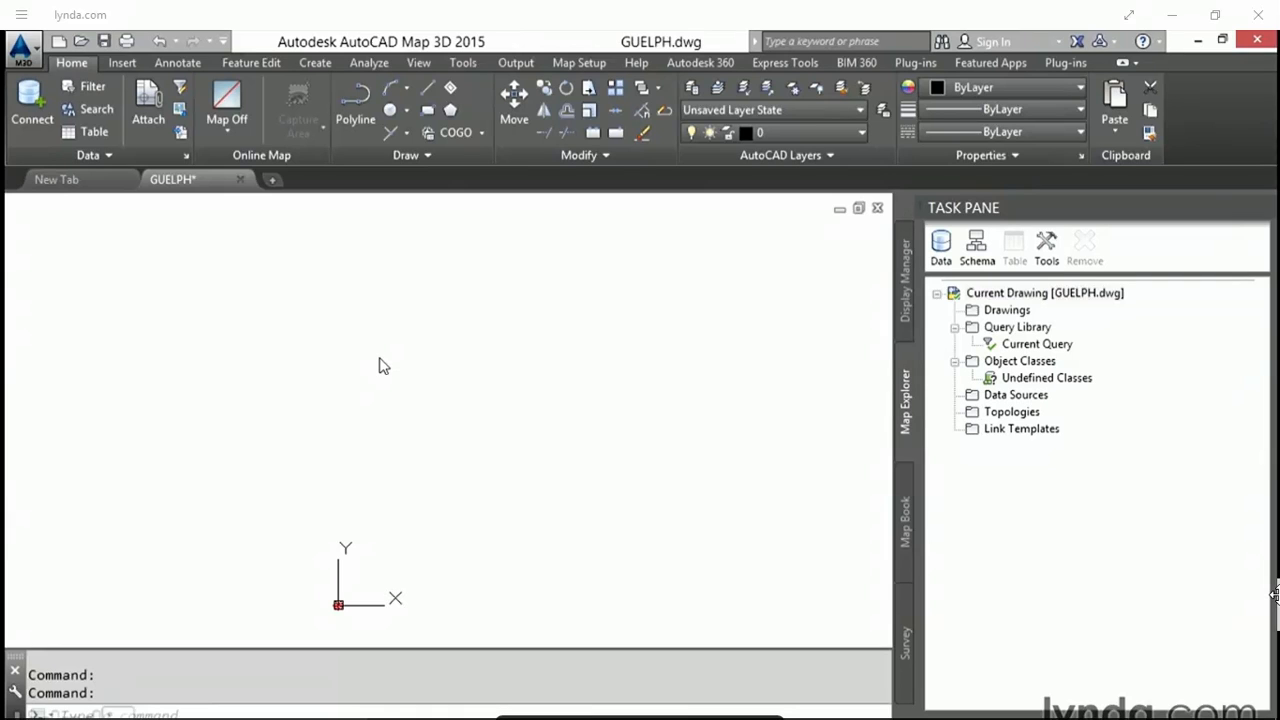
- Attach PARCELS.dwg from the CH03\03_05 exercise folder to GUELPH.dwg
right_click(1000, 311)
click(1030, 324)
click(383, 214)
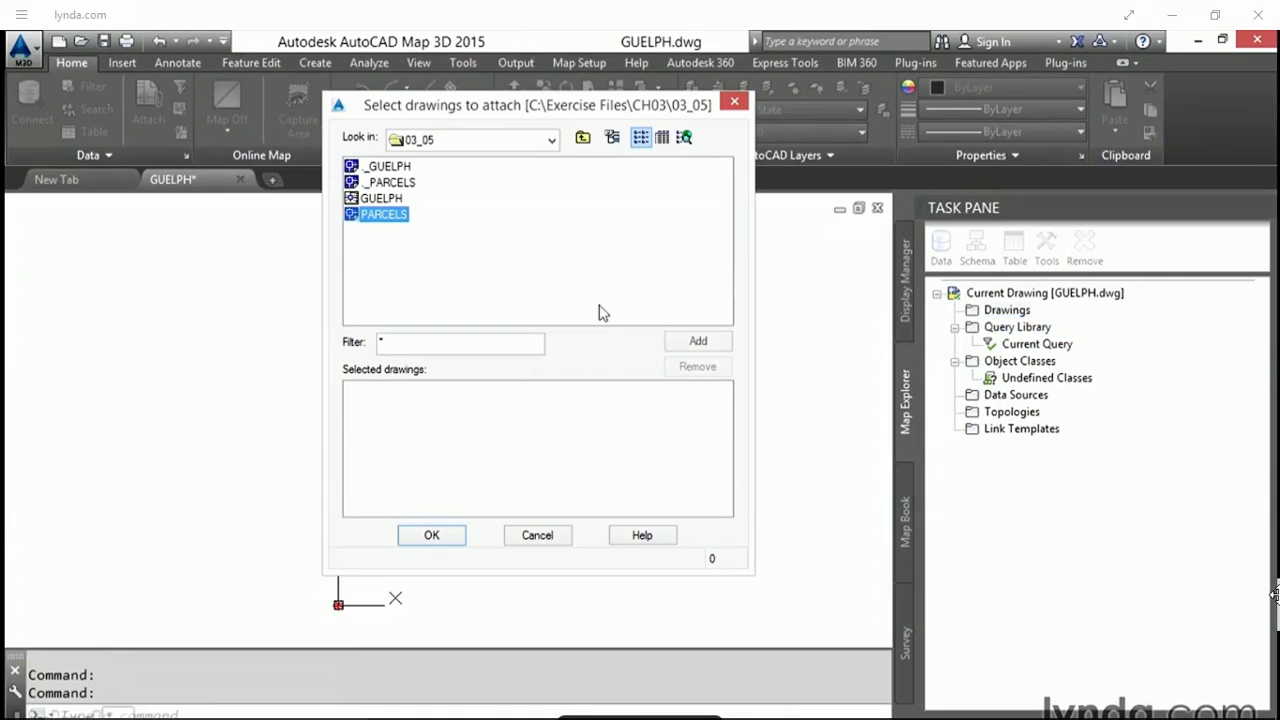
click(686, 341)
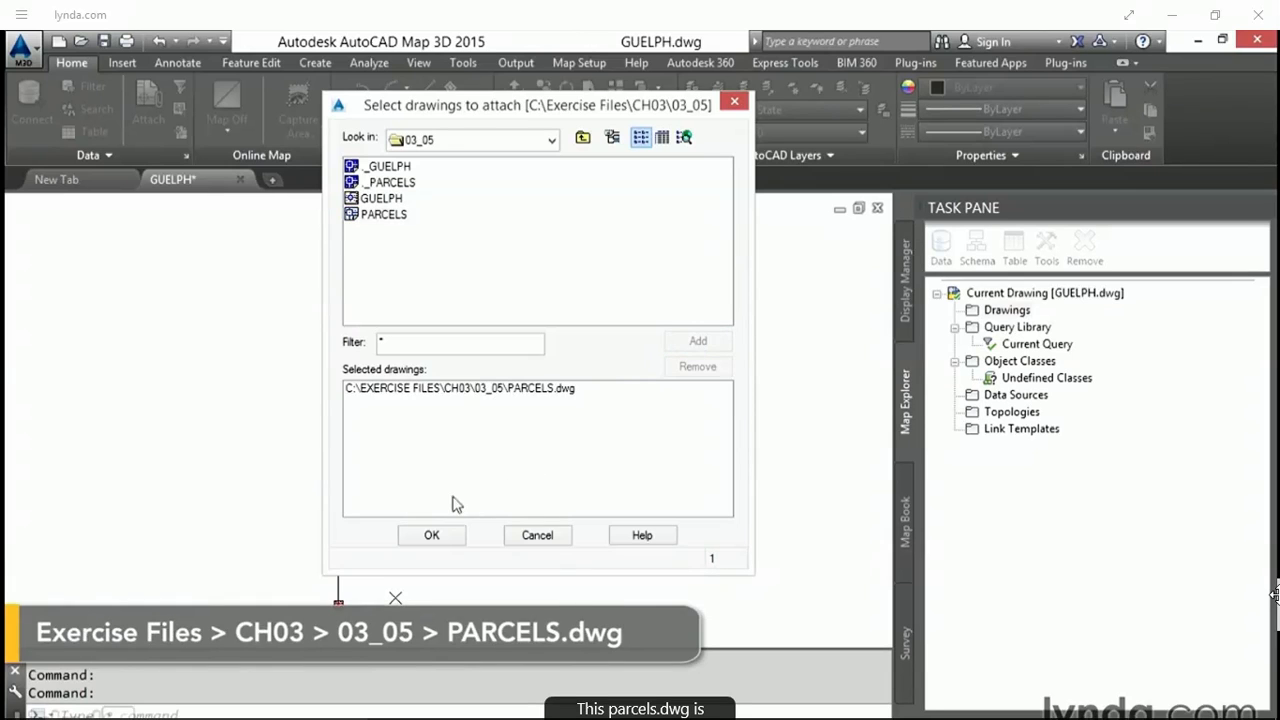
click(433, 537)
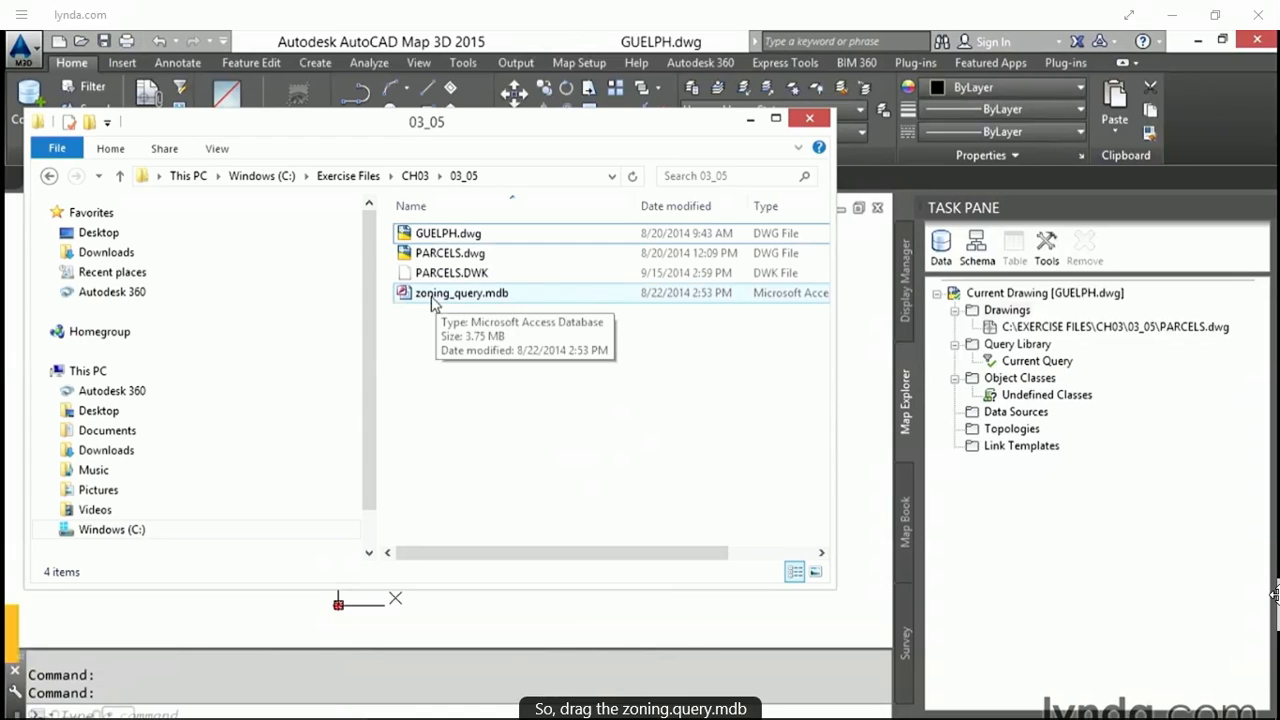
- Connect the Access database zoning_query.mdb from the 03_05 folder as a data source in Map Explorer
drag(432, 300, 1111, 463)
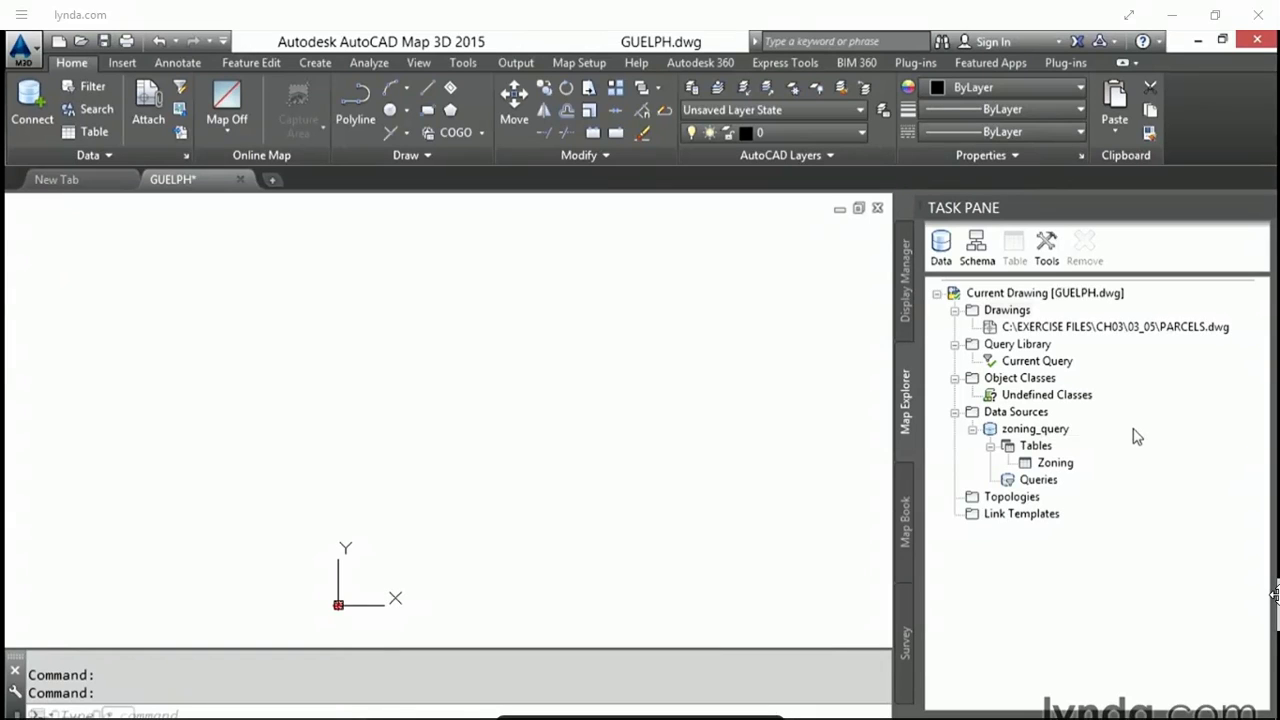
- Define a query of the attached drawing with the SQL link condition ZONING LIKE R% on the zoning_query_lt link template
double_click(1043, 362)
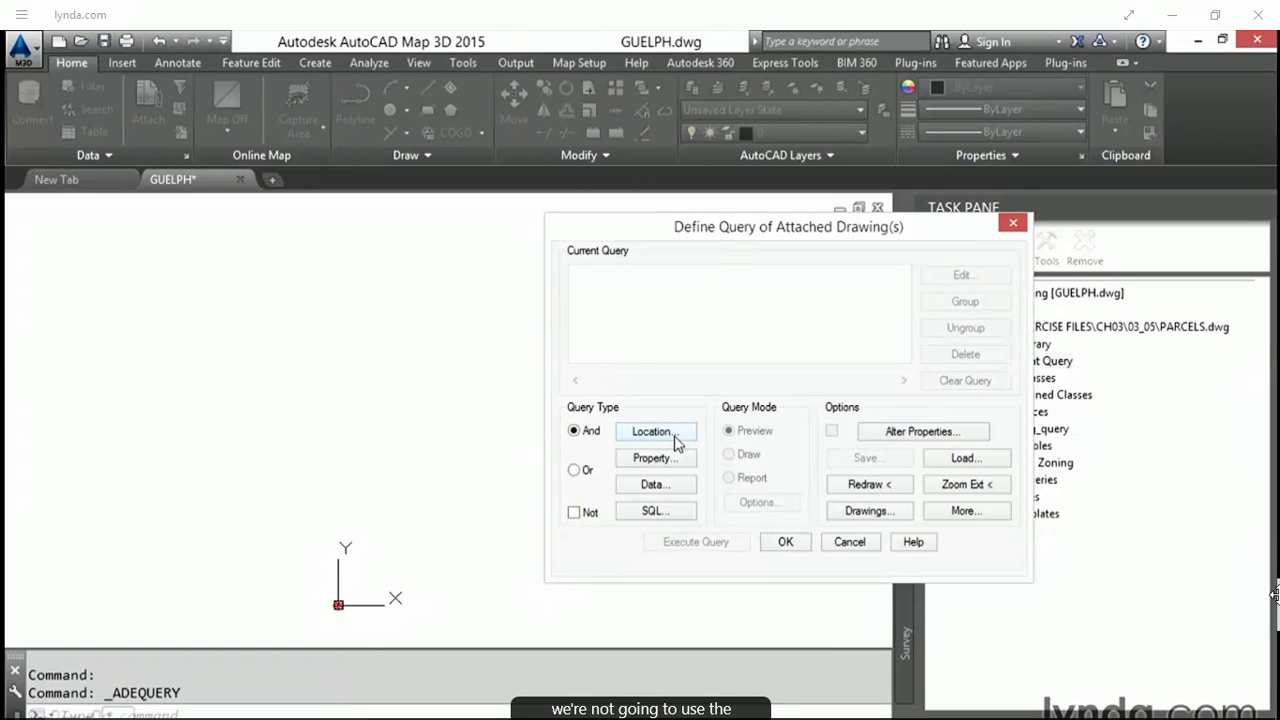
click(656, 518)
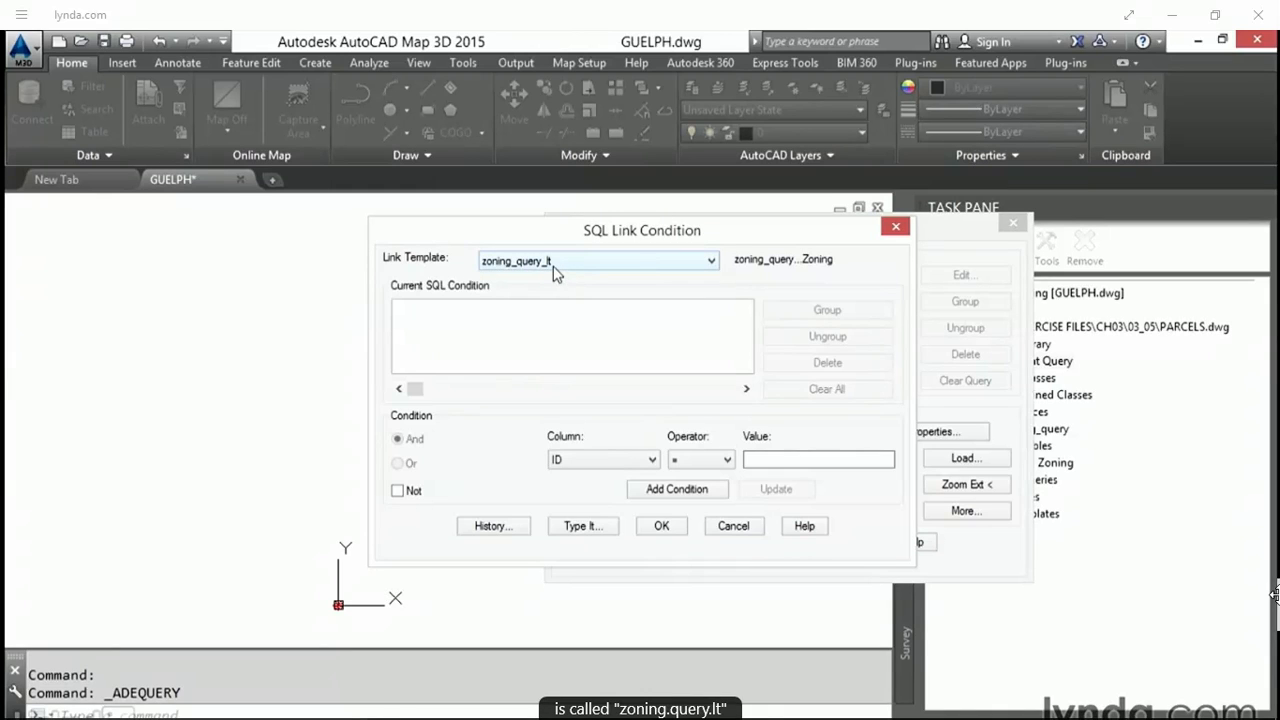
click(641, 460)
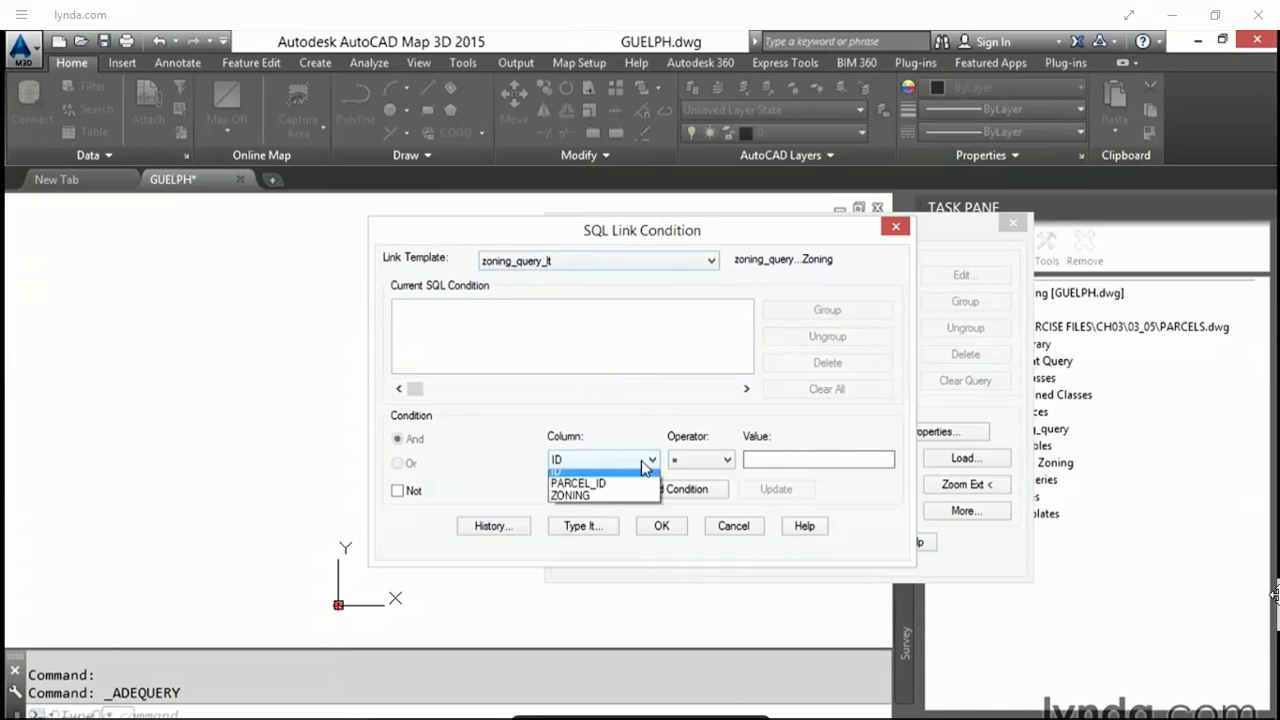
click(578, 503)
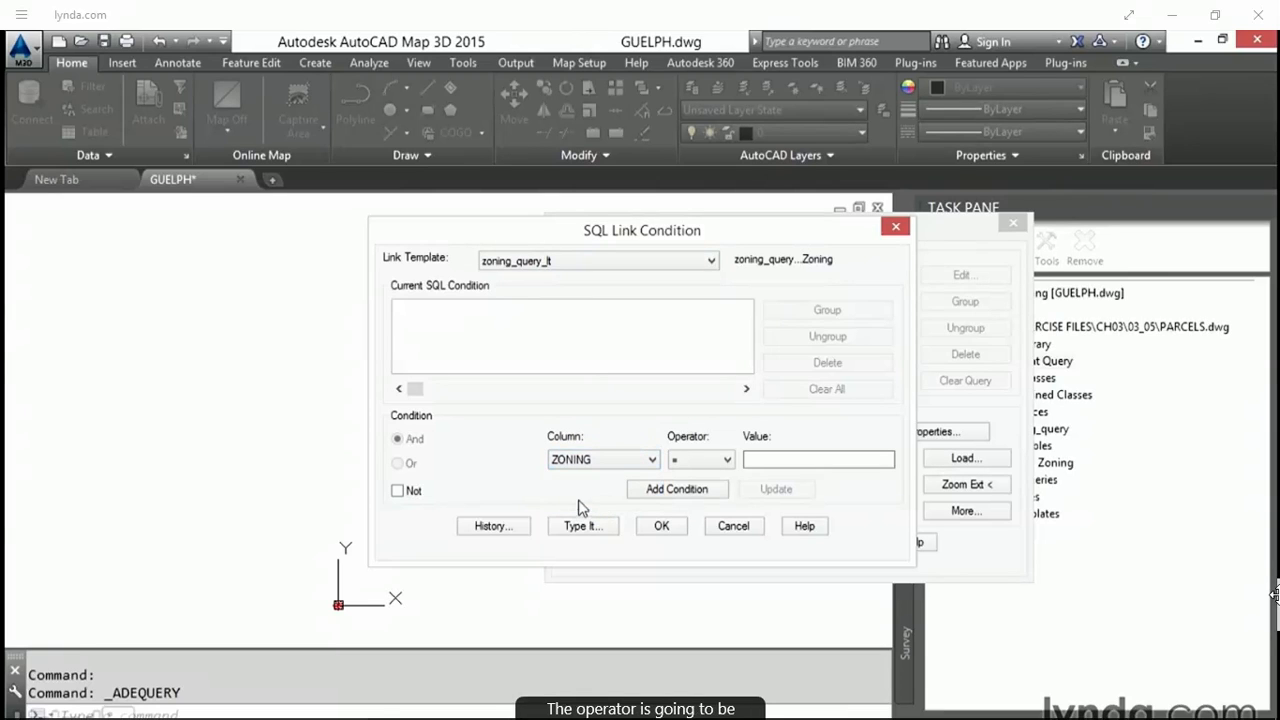
click(726, 462)
click(682, 575)
click(751, 461)
text(R)
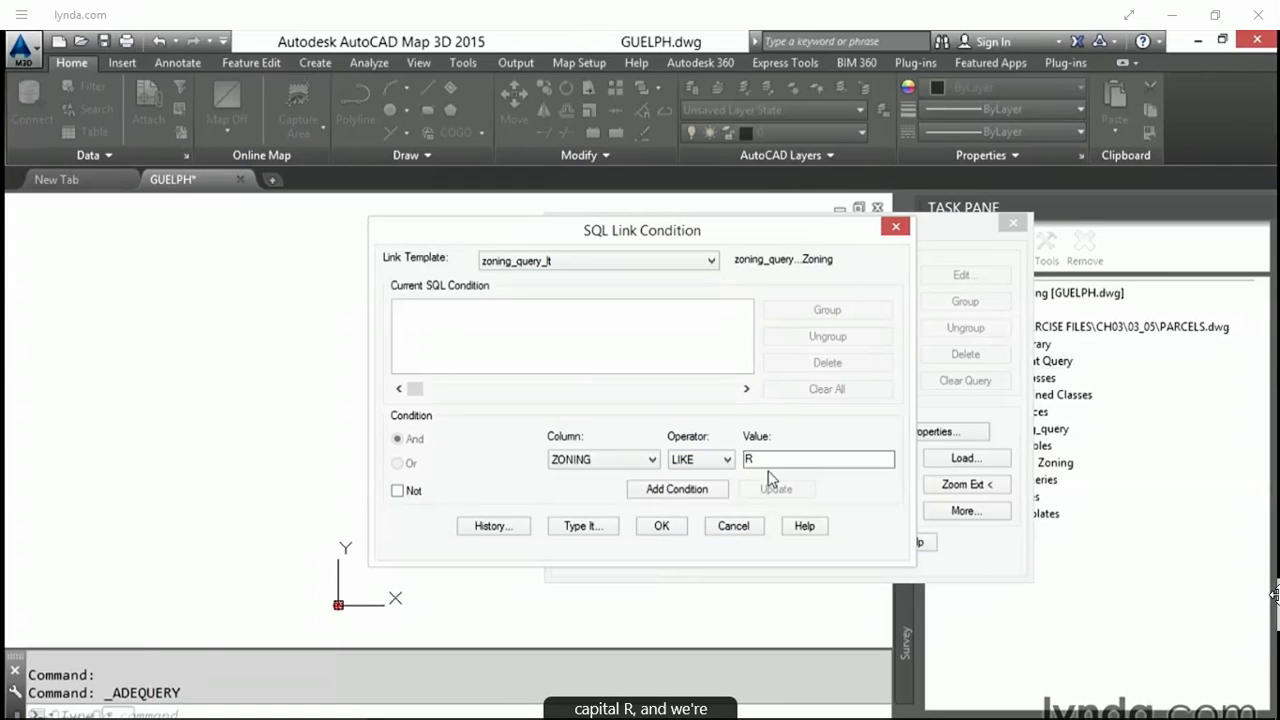
text(%)
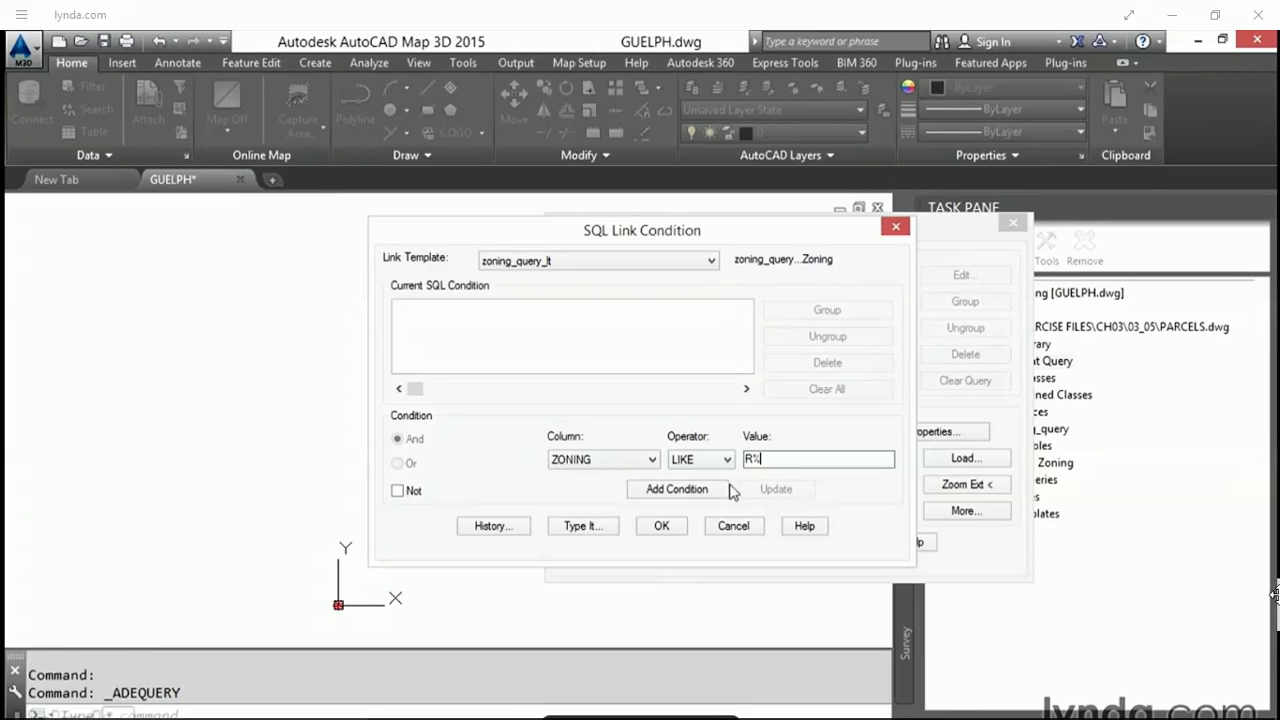
click(695, 494)
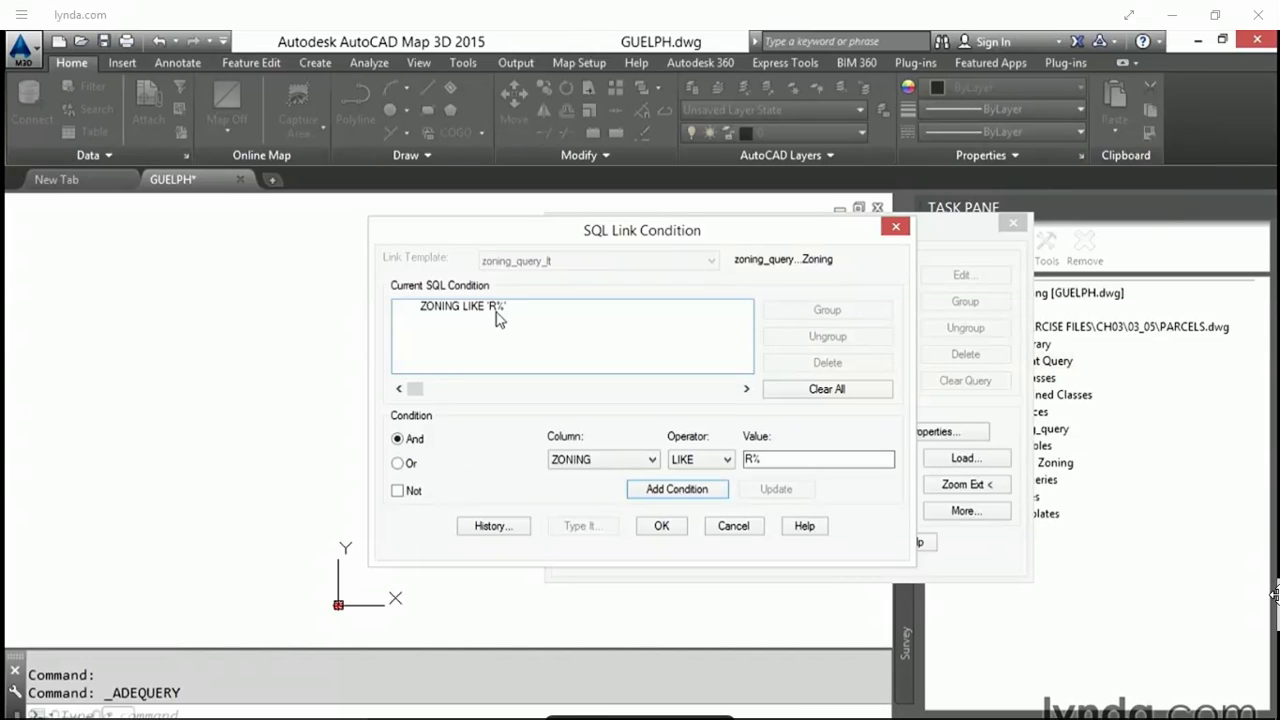
click(662, 525)
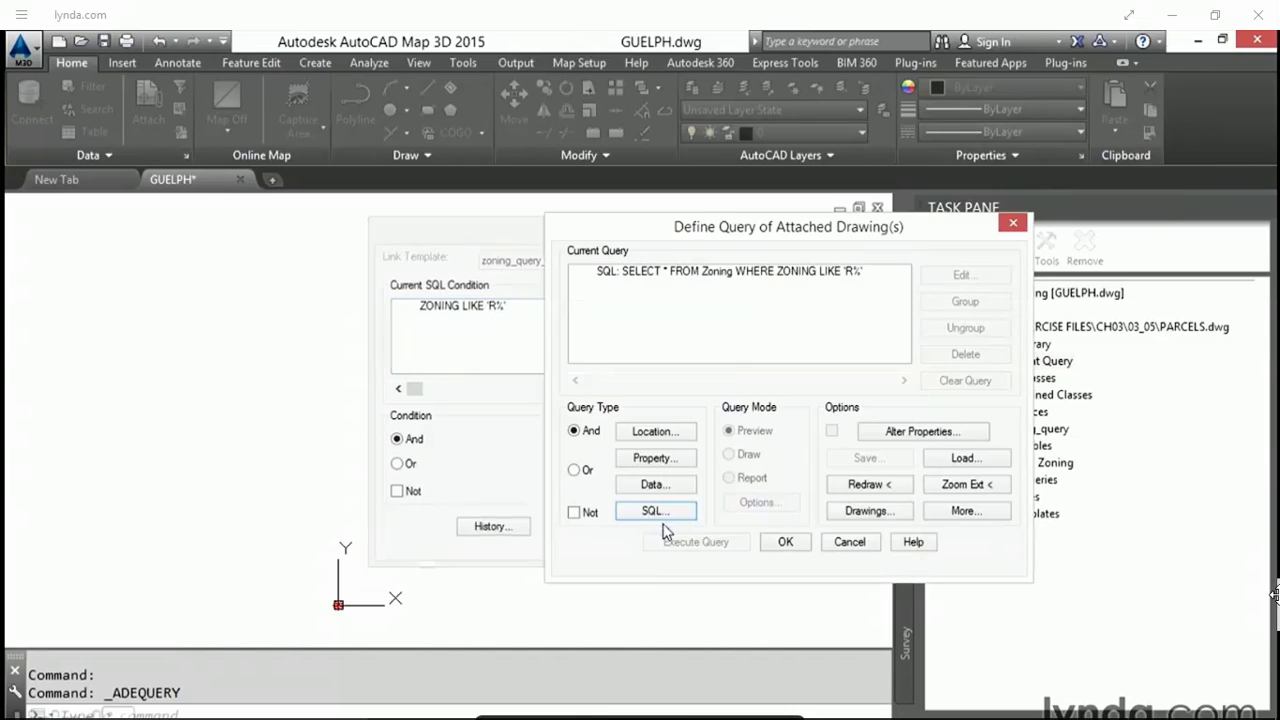
- Execute the zoning query in Draw mode and zoom to the extents of PARCELS.dwg
click(743, 457)
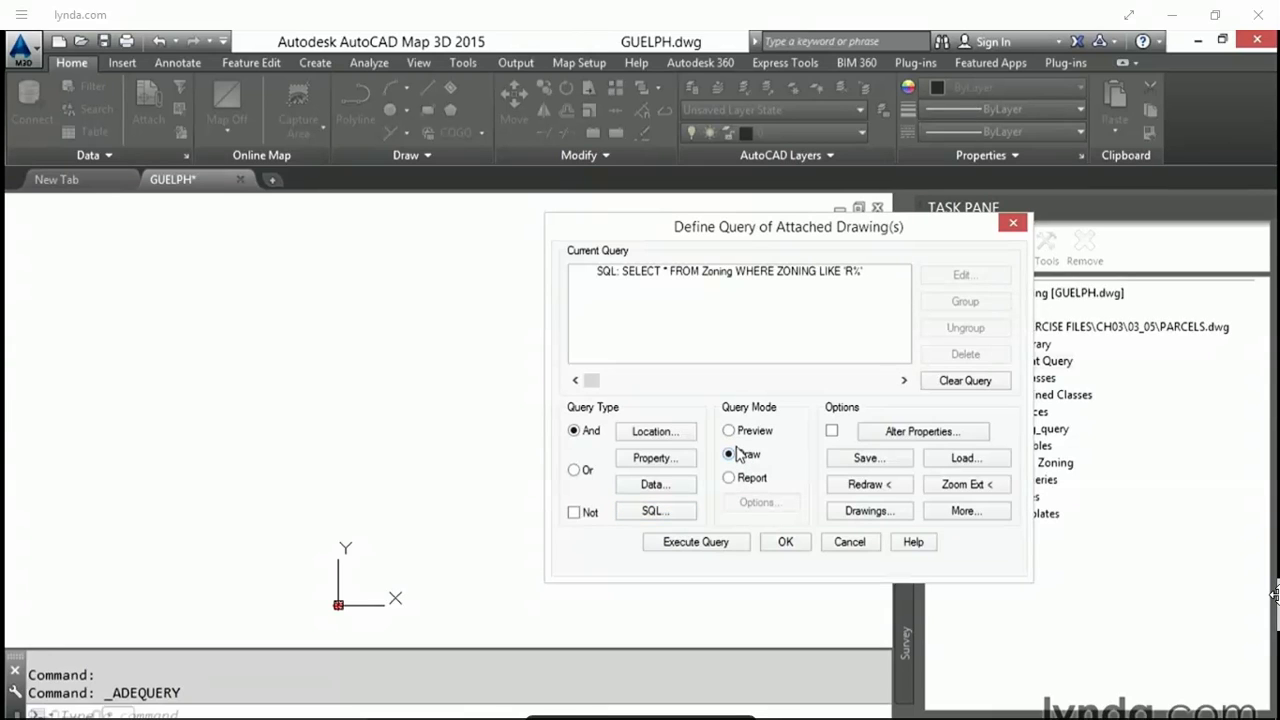
click(693, 553)
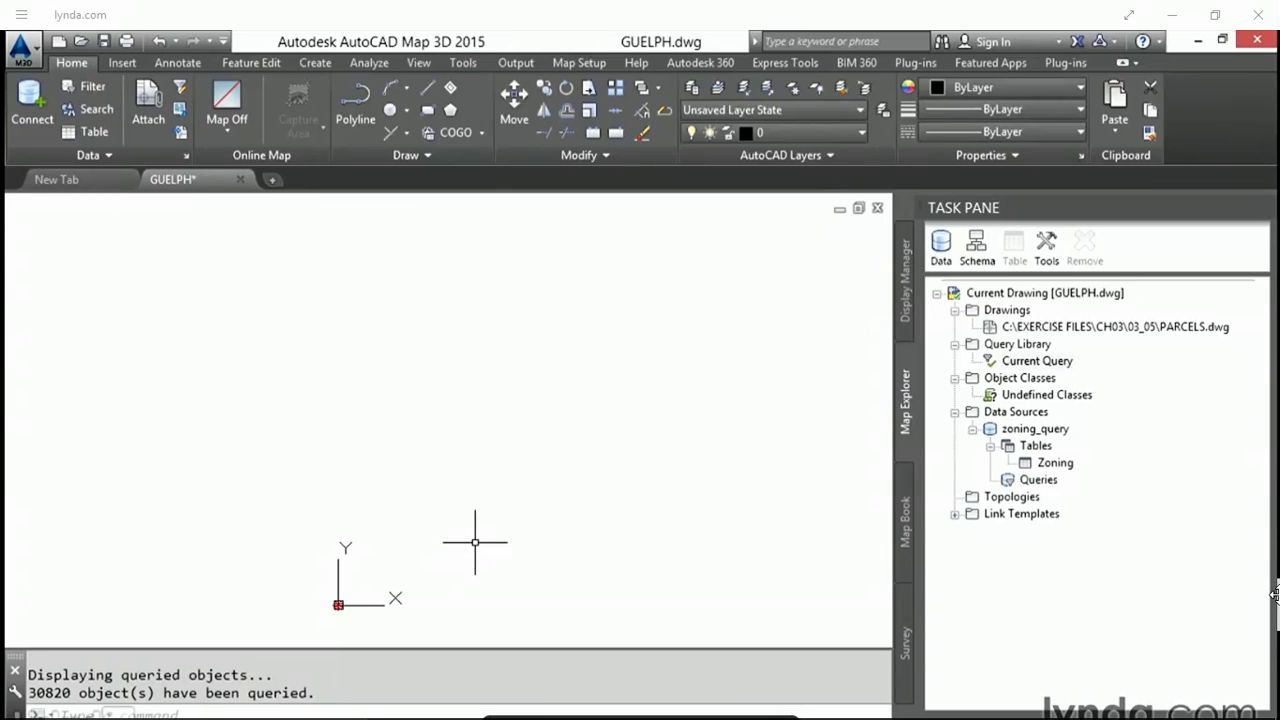
click(1078, 330)
right_click(1078, 332)
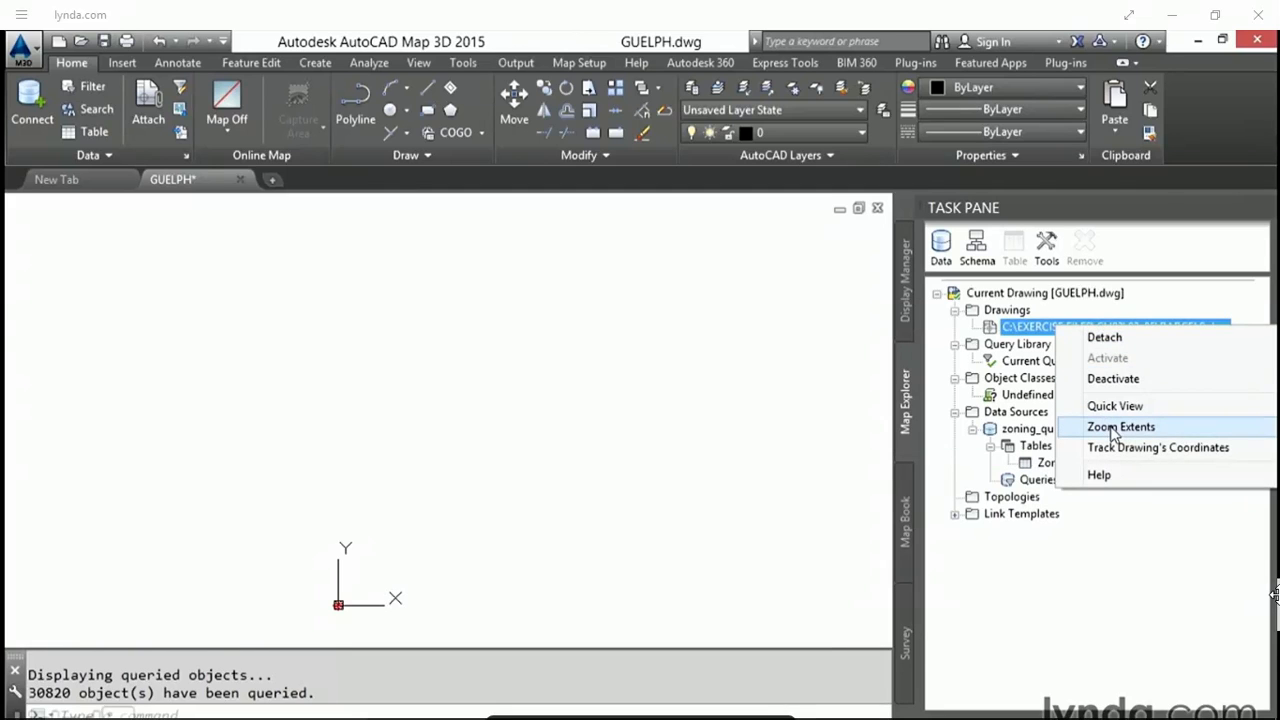
click(1113, 430)
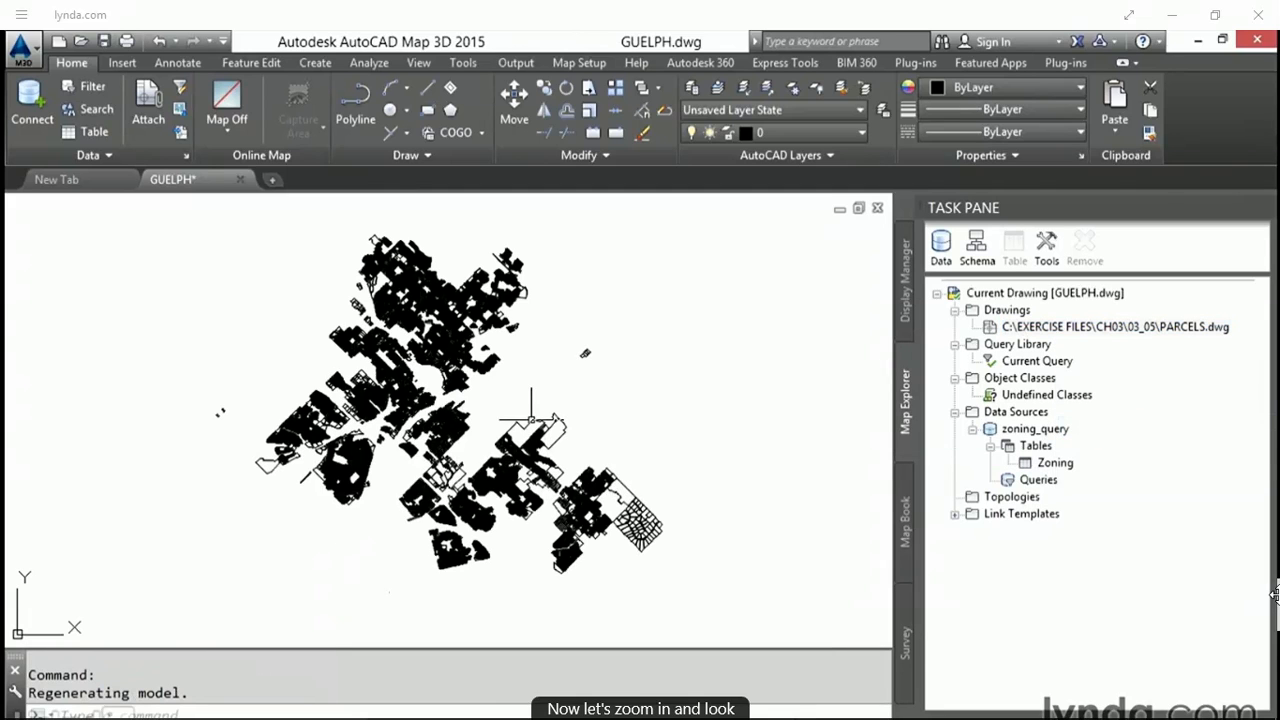
- Examine the properties of one of the queried residential parcels, down to the end of the list
scroll(527, 515, up, 5)
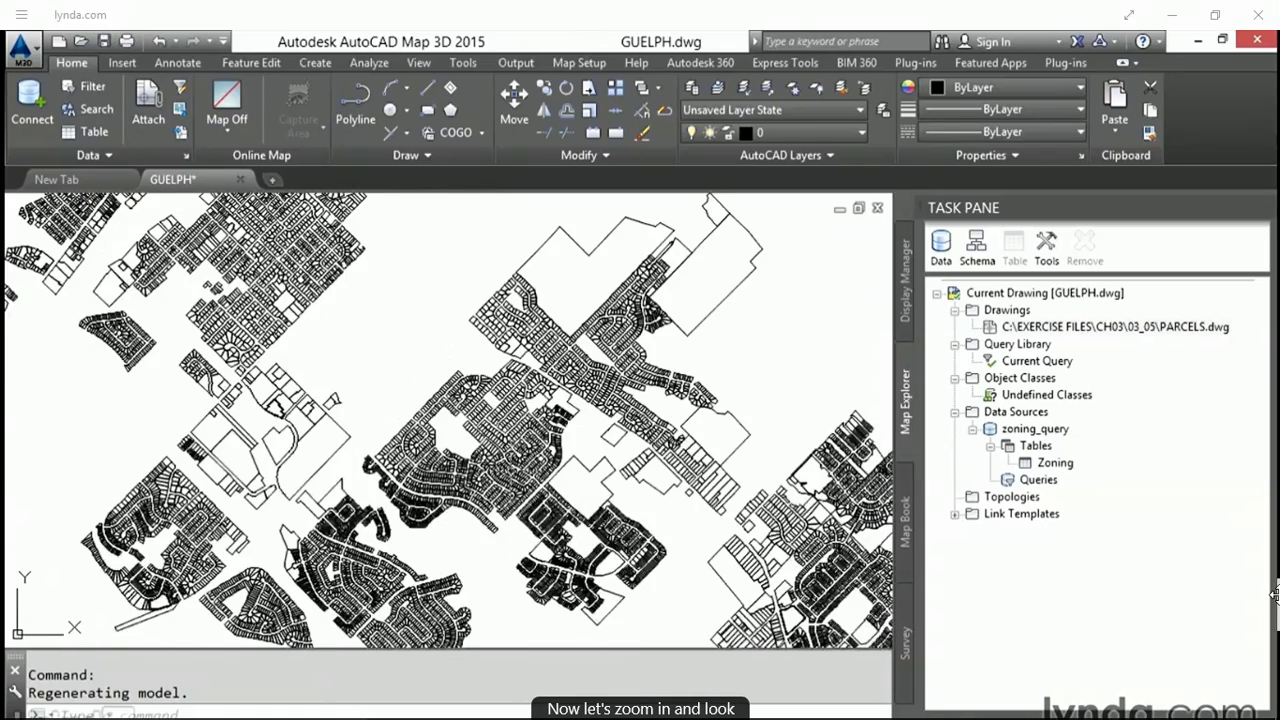
scroll(480, 450, up, 3)
scroll(487, 408, up, 2)
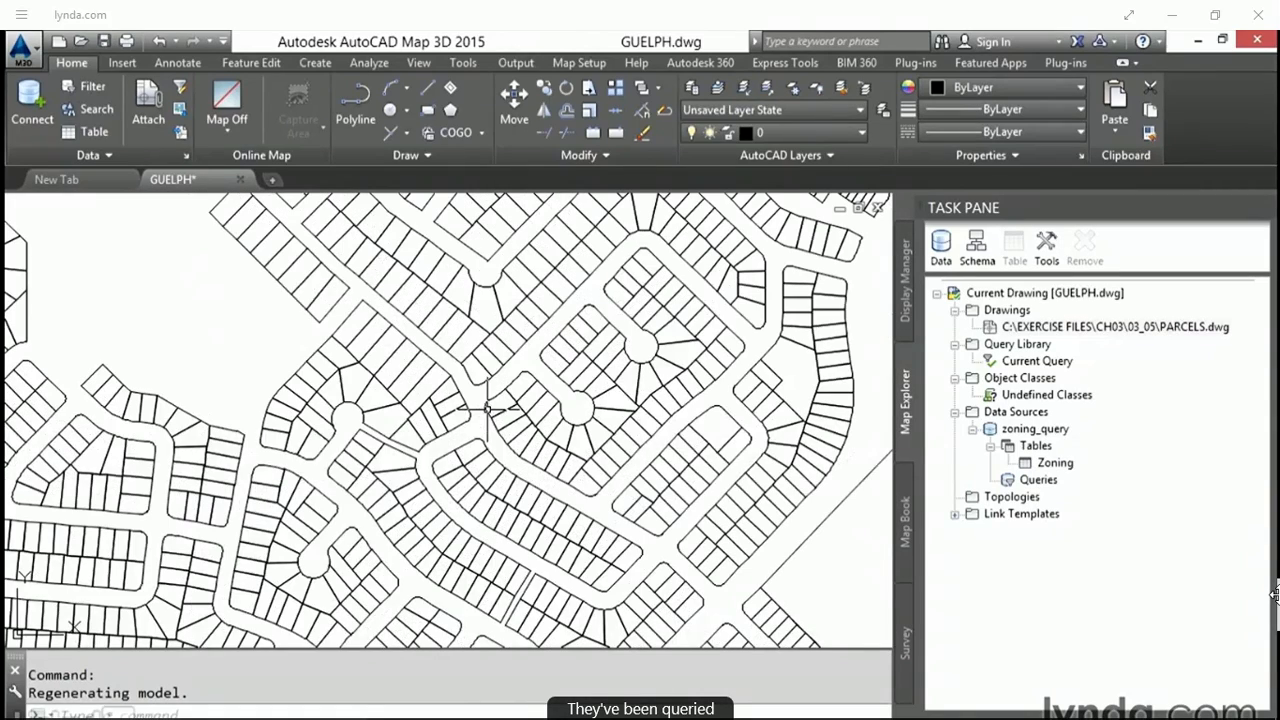
click(487, 408)
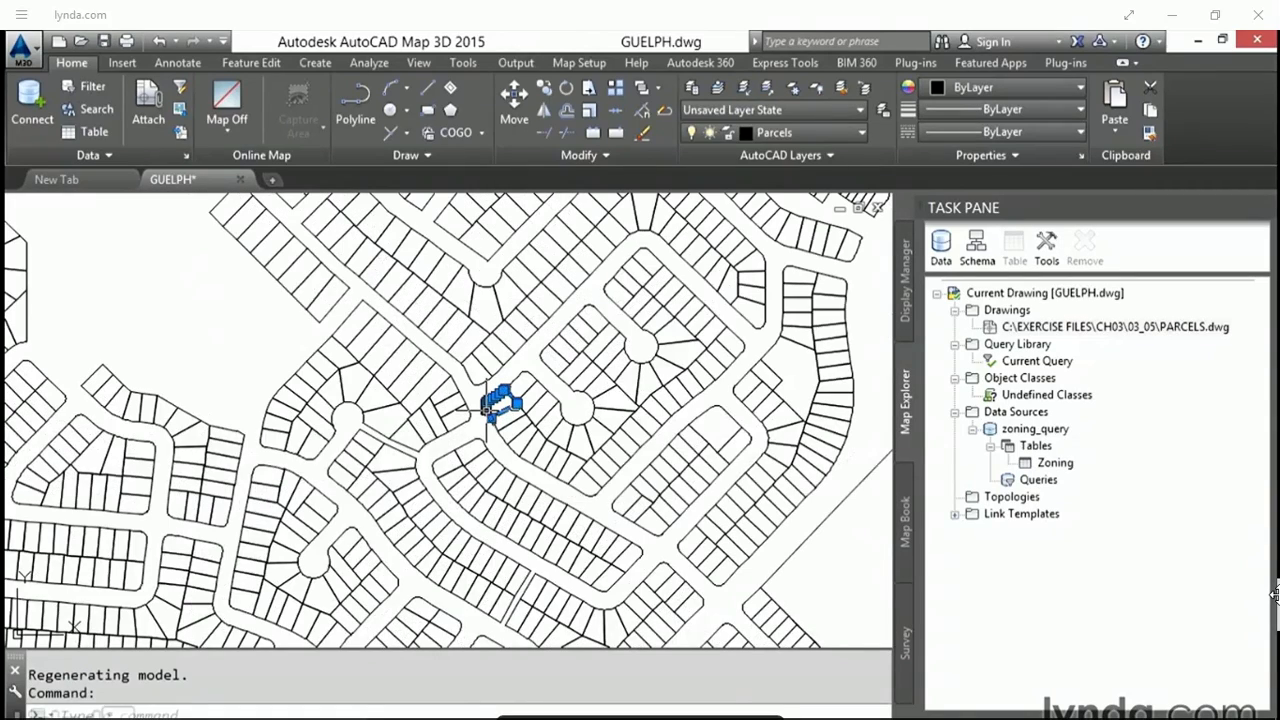
right_click(487, 408)
click(560, 712)
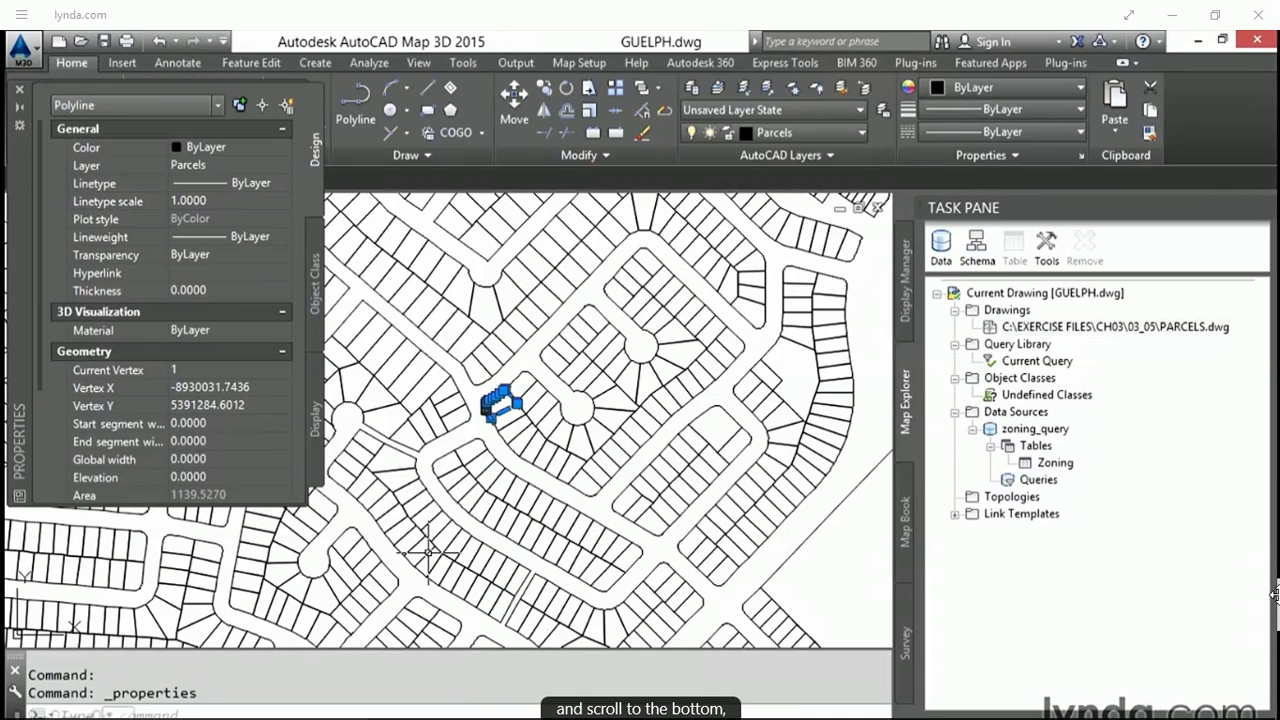
drag(41, 380, 40, 510)
click(41, 494)
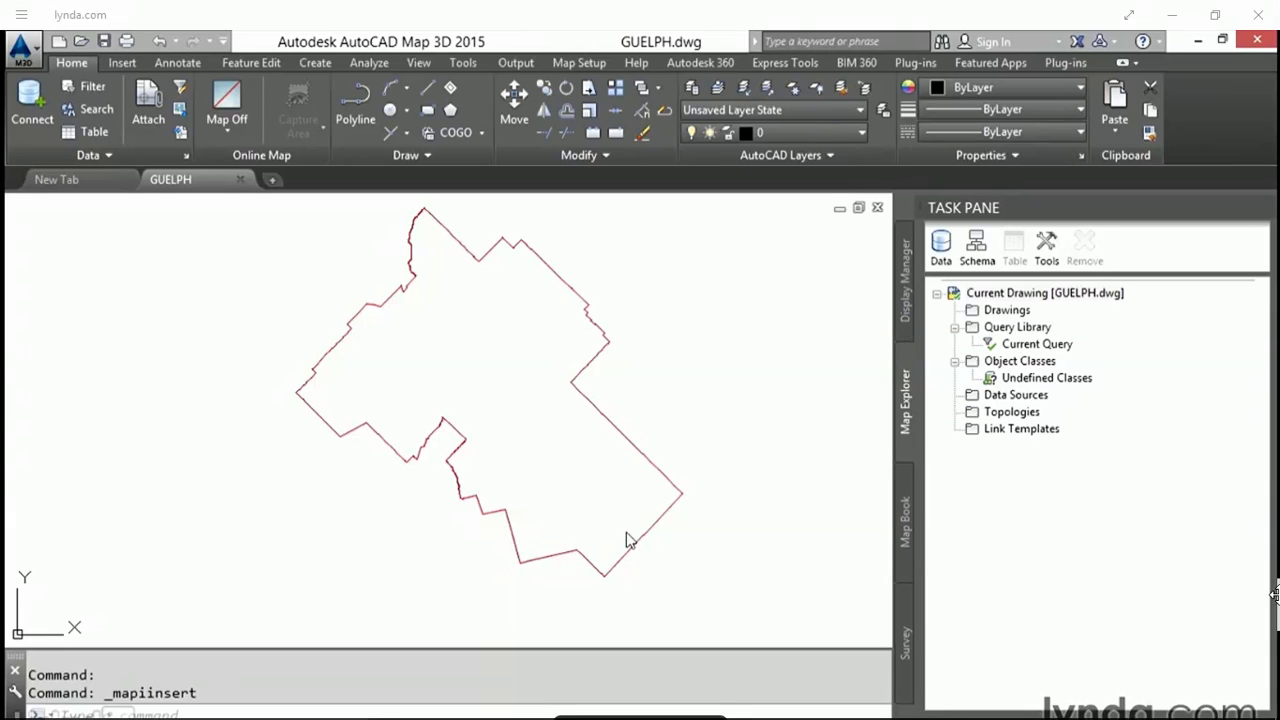
- Insert the image GUELPH_UTM17_NAD83.tif from the 04_01 folder, using the image file as correlation source with units in meters
click(124, 64)
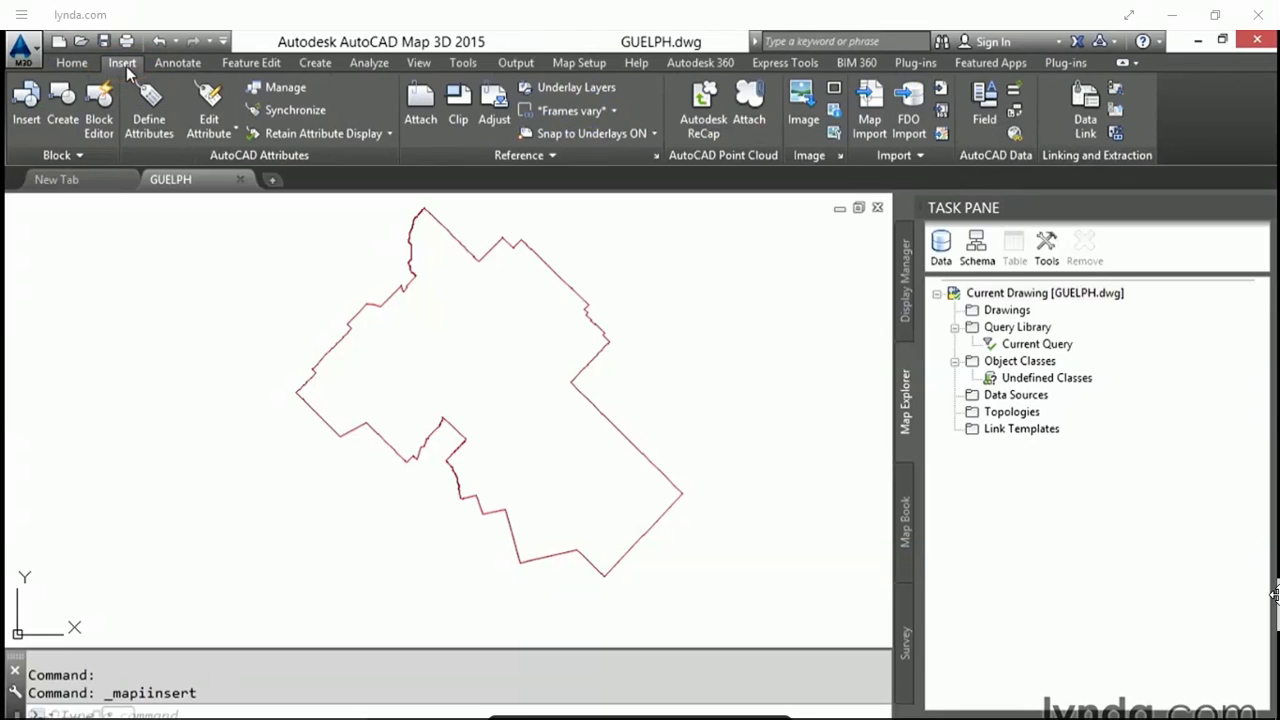
click(801, 103)
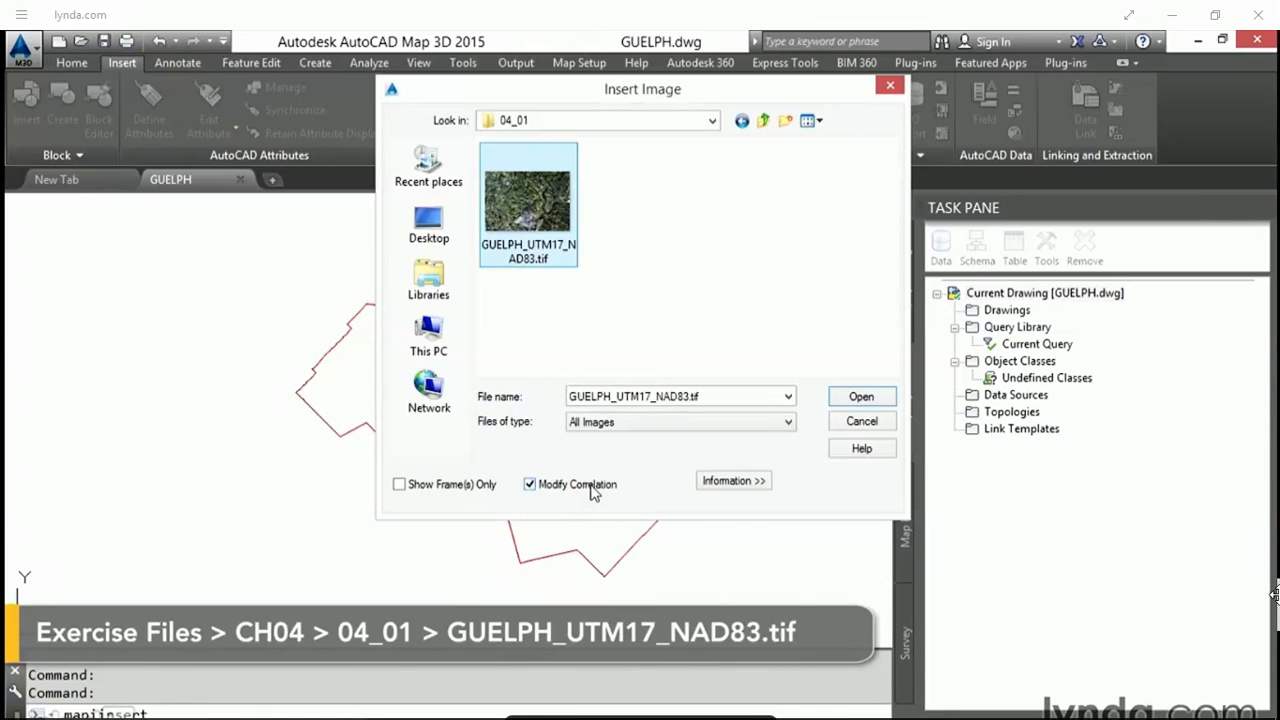
click(861, 398)
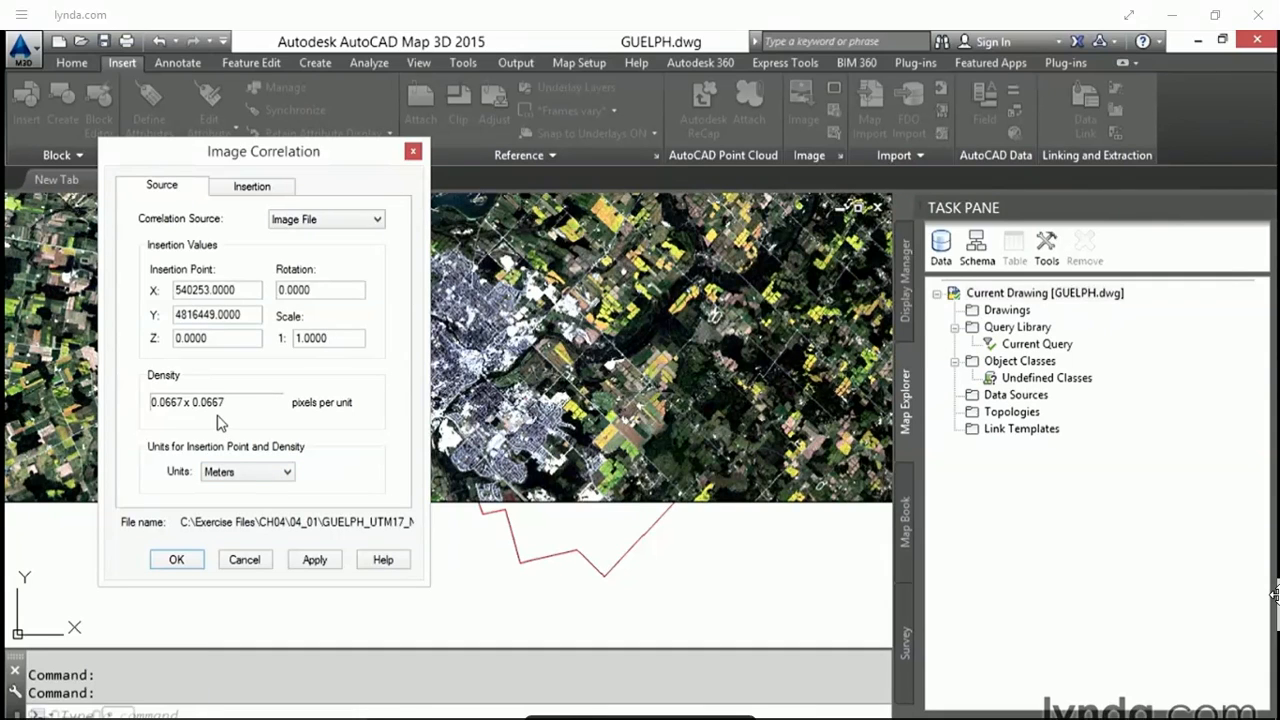
click(186, 560)
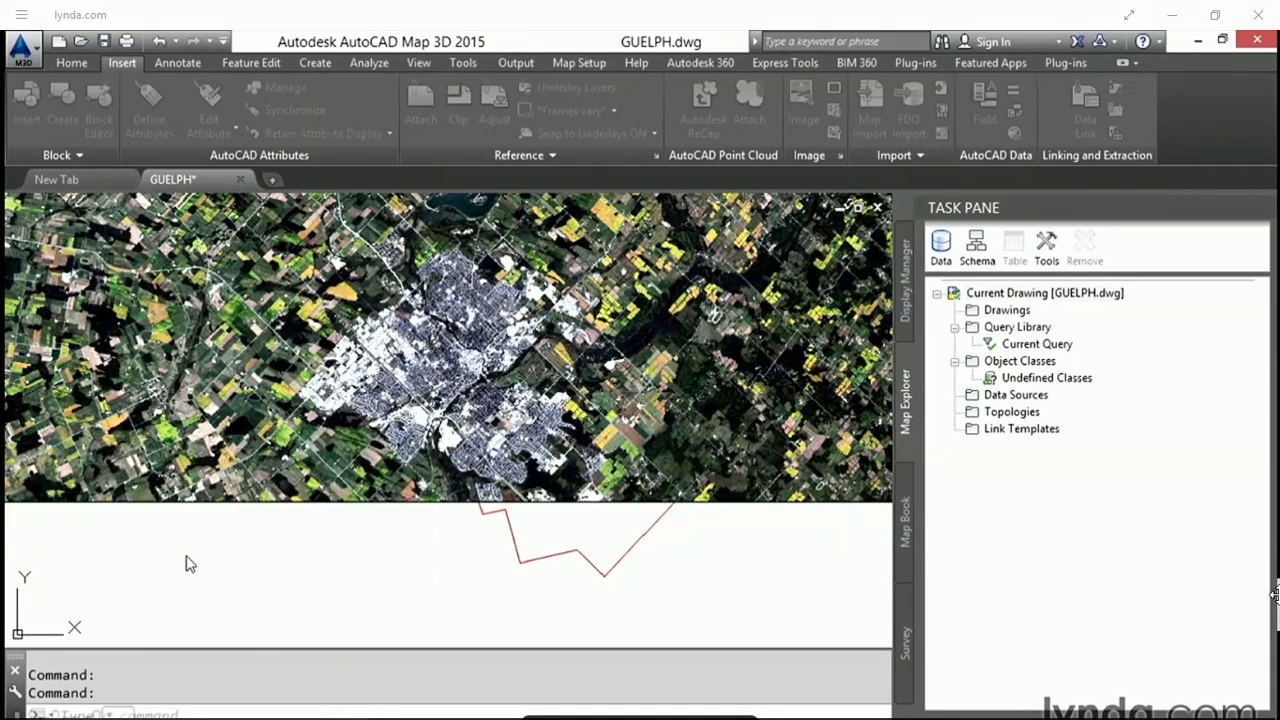
- Send the inserted Guelph image to the back of the draw order, behind the city boundary
scroll(520, 512, up, 6)
scroll(520, 512, down, 5)
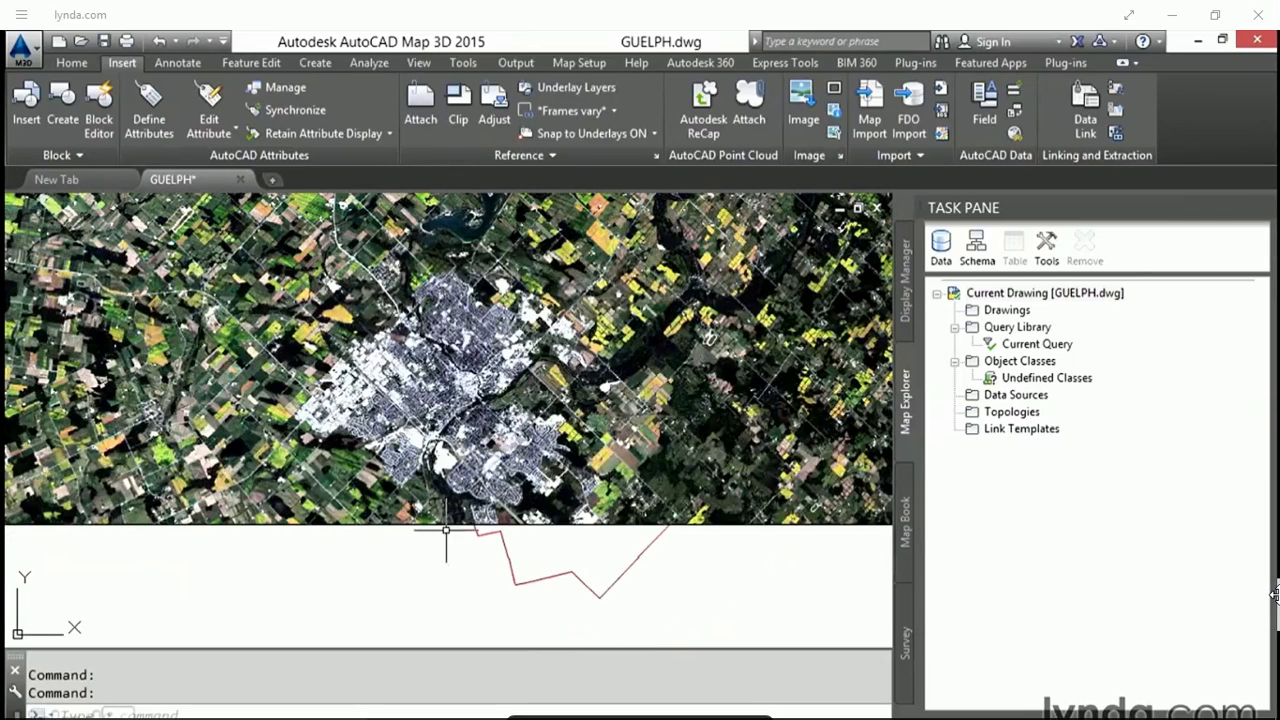
click(435, 528)
right_click(435, 528)
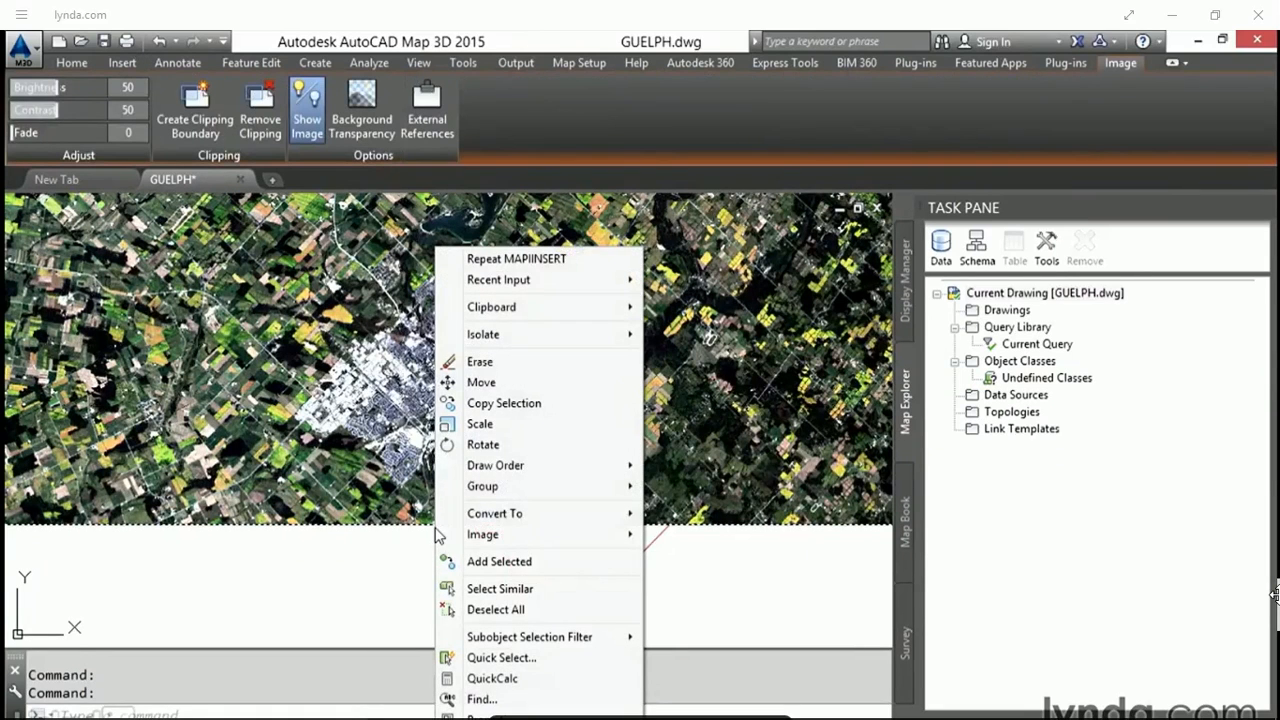
mouse_move(490, 476)
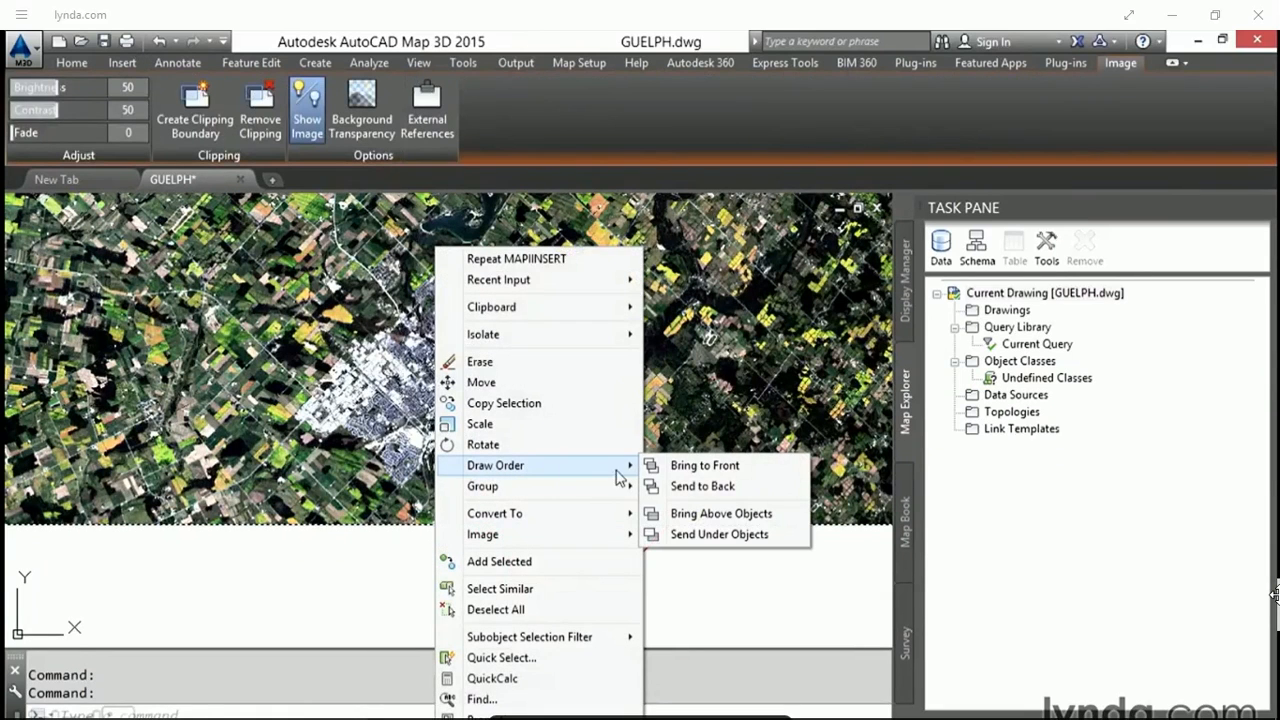
click(700, 486)
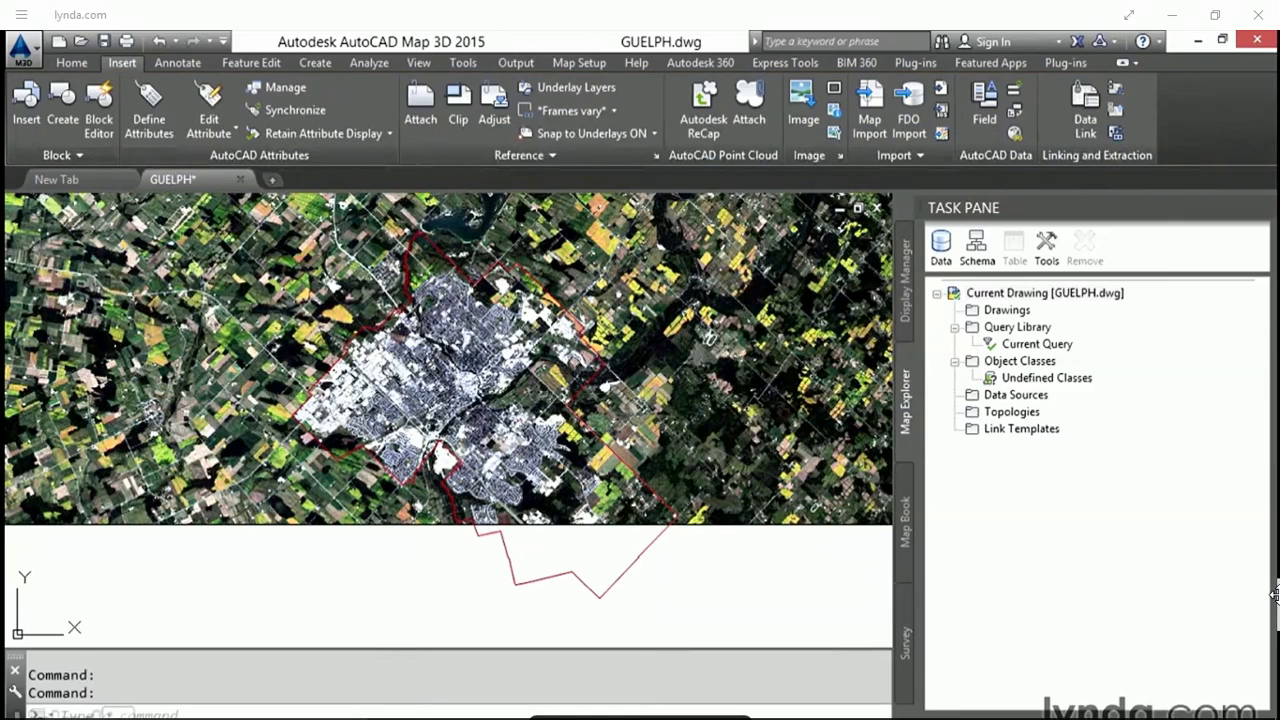
- Adjust the GUELPH_SOUTH_UTM17_NAD83 image to brightness 79, contrast 44 and fade 9
mouse_move(319, 521)
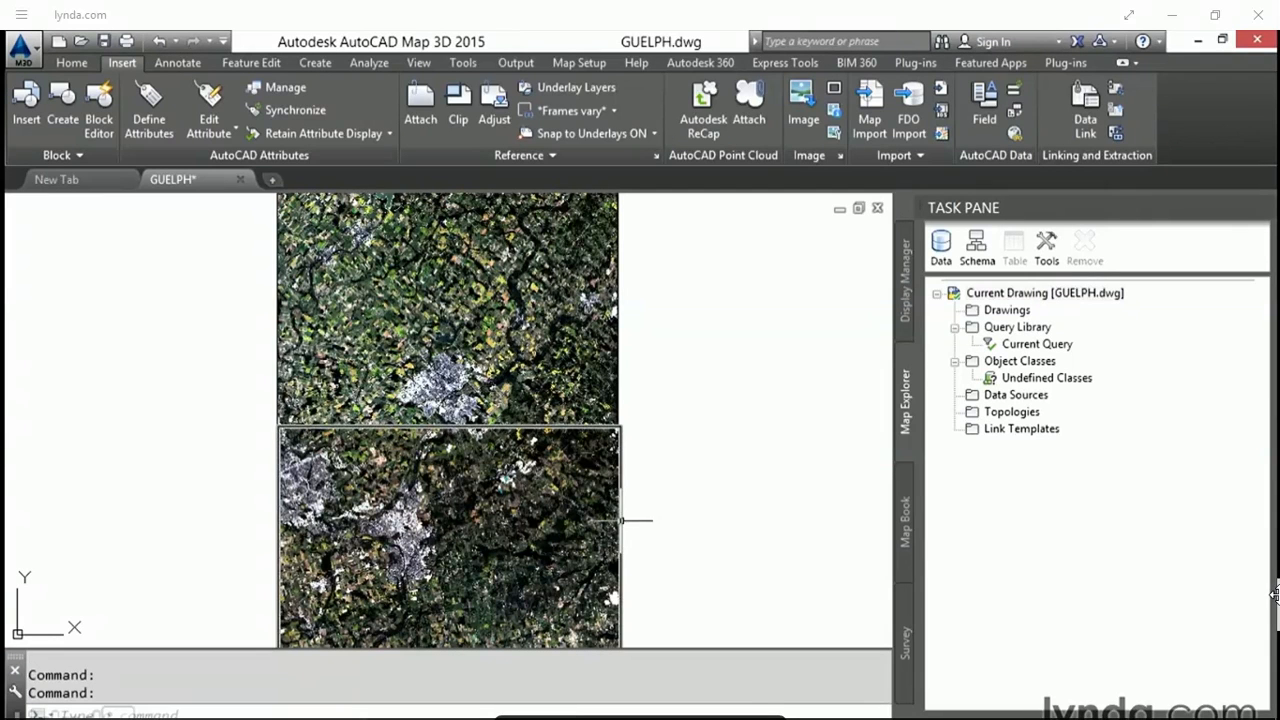
double_click(620, 528)
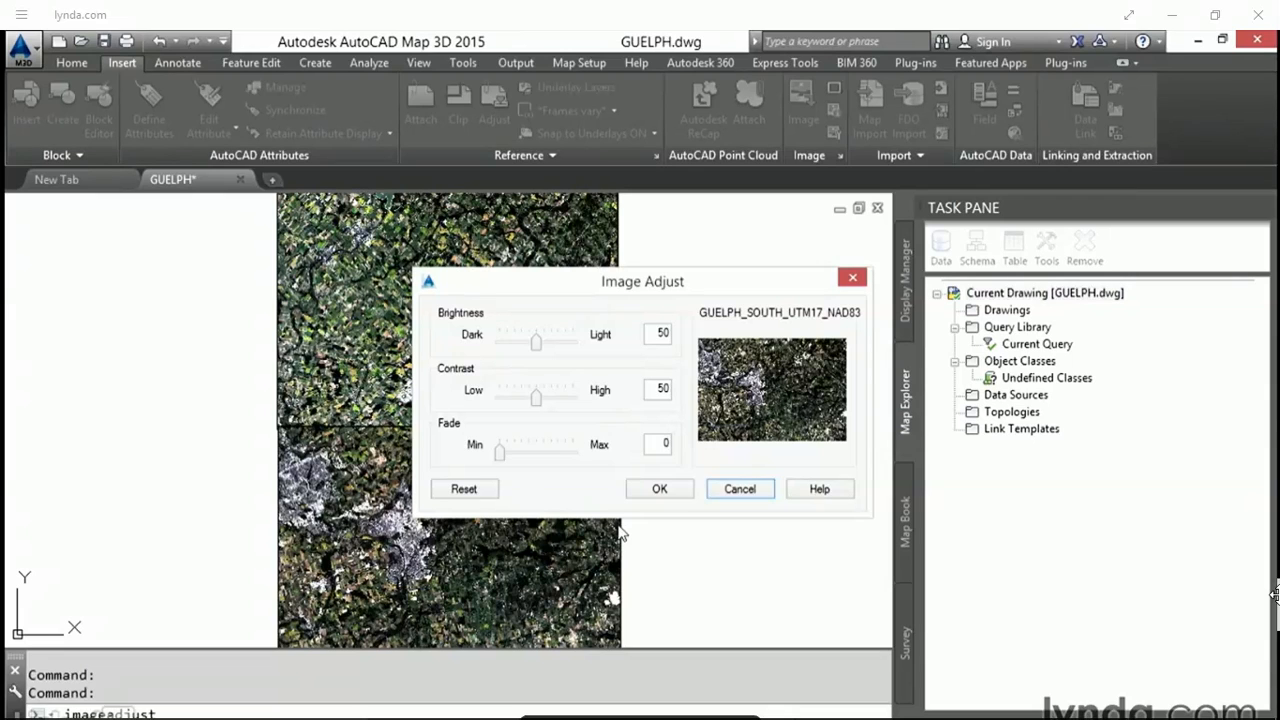
drag(537, 343, 558, 342)
drag(537, 398, 545, 399)
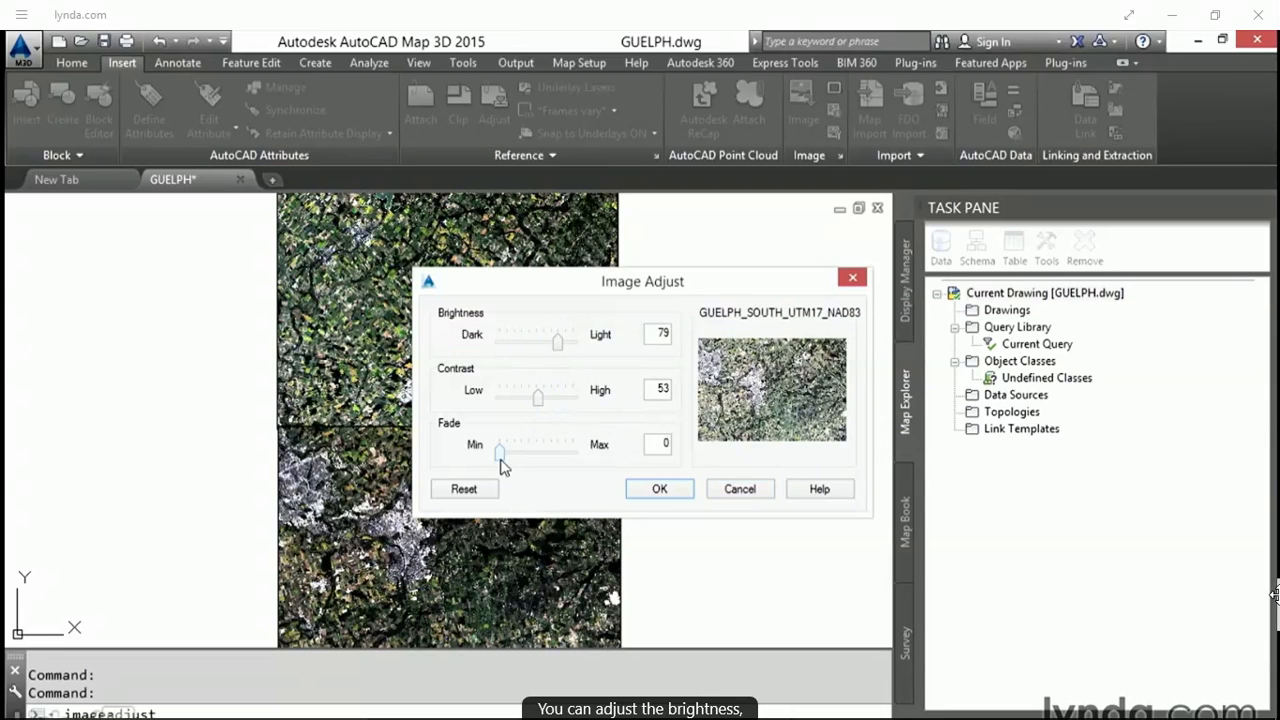
mouse_move(500, 450)
mouse_down()
mouse_move(546, 455)
mouse_move(506, 451)
mouse_up()
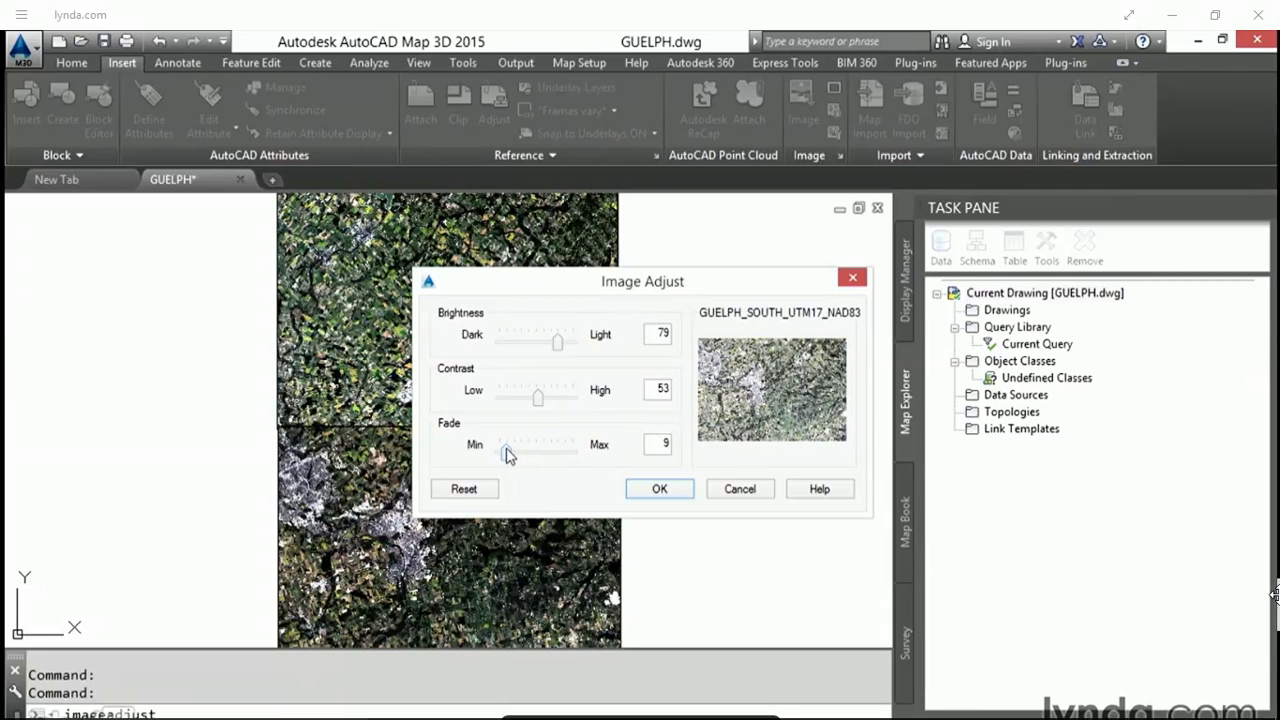
double_click(659, 392)
text(44)
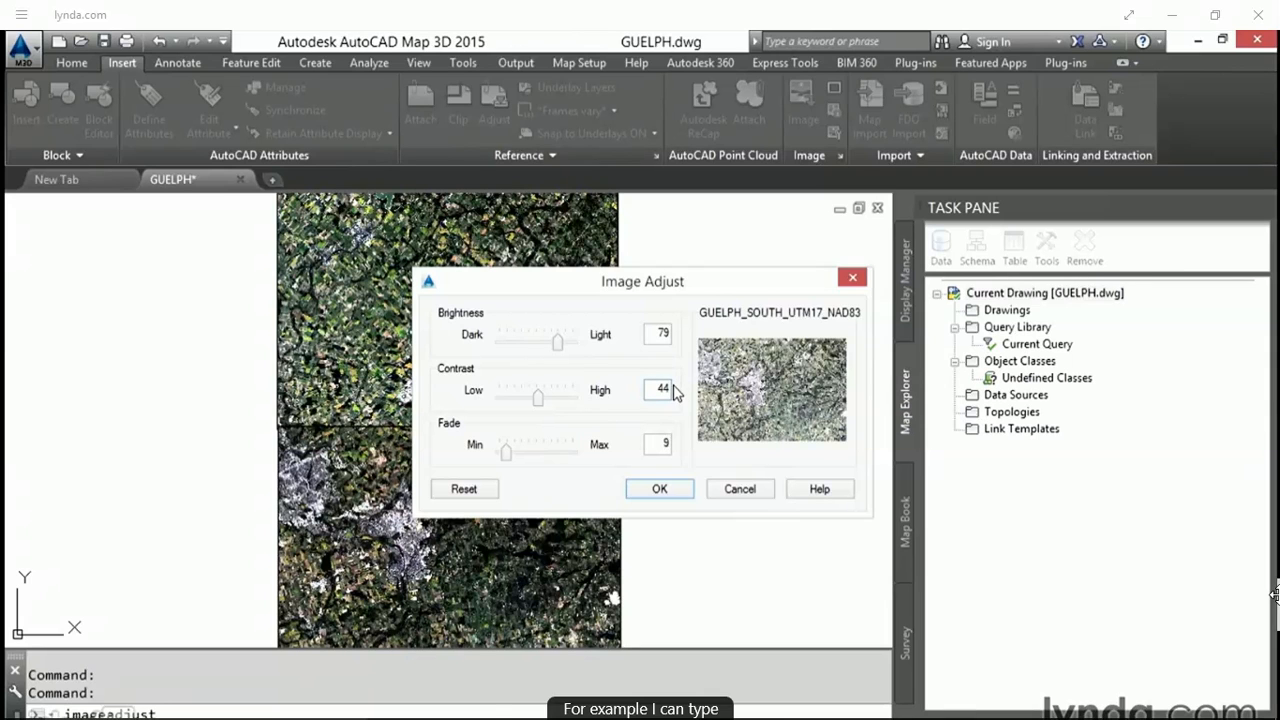
click(660, 490)
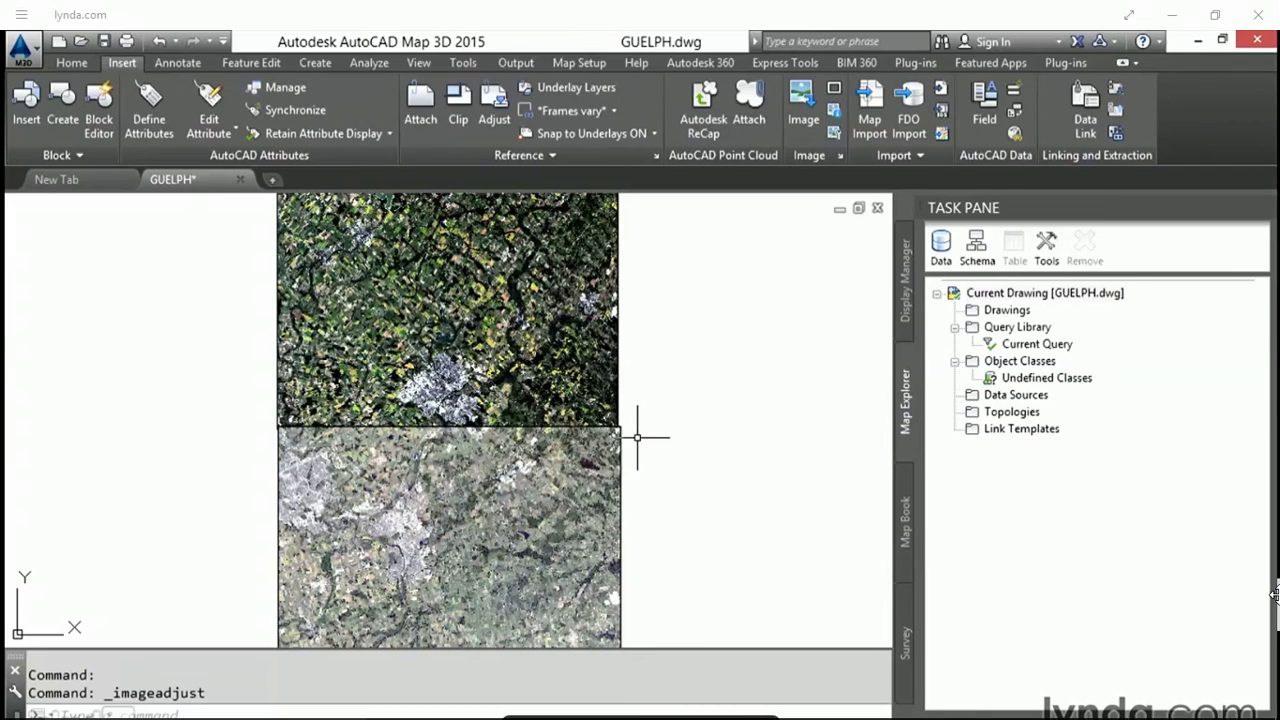
- Send both the north and south Guelph images to the back of the draw order
drag(640, 434, 618, 421)
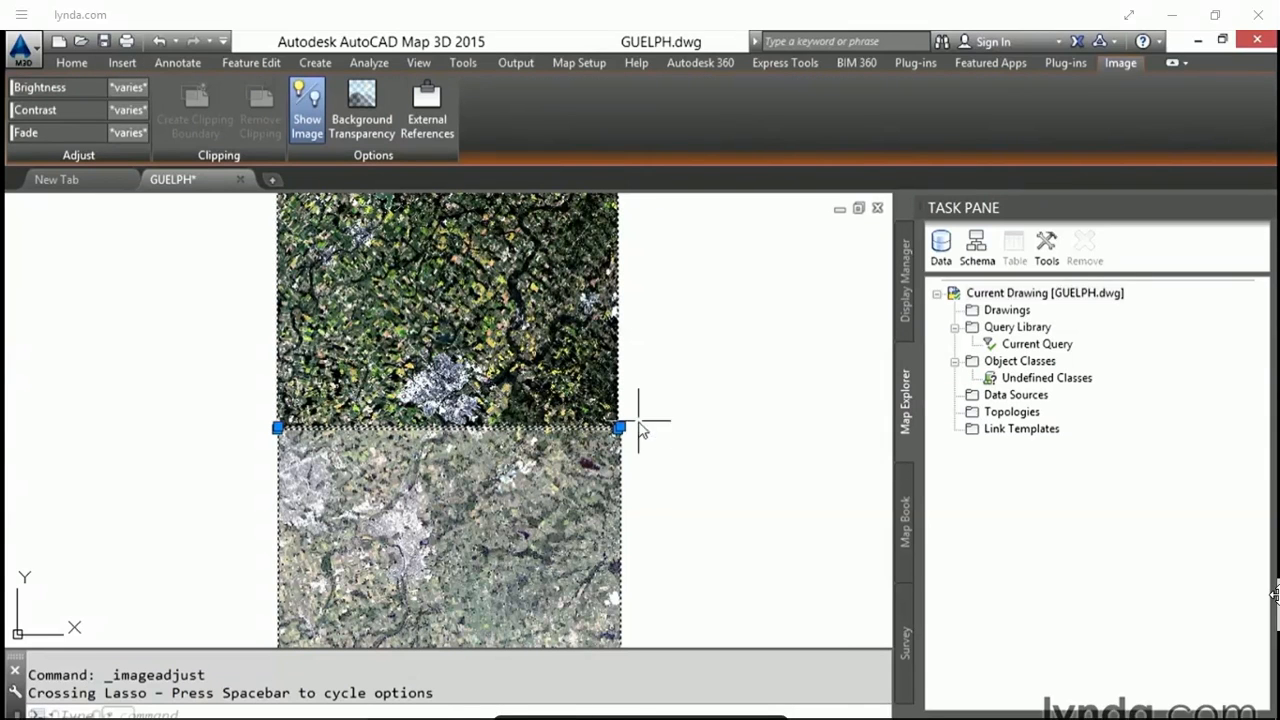
right_click(638, 420)
mouse_move(833, 495)
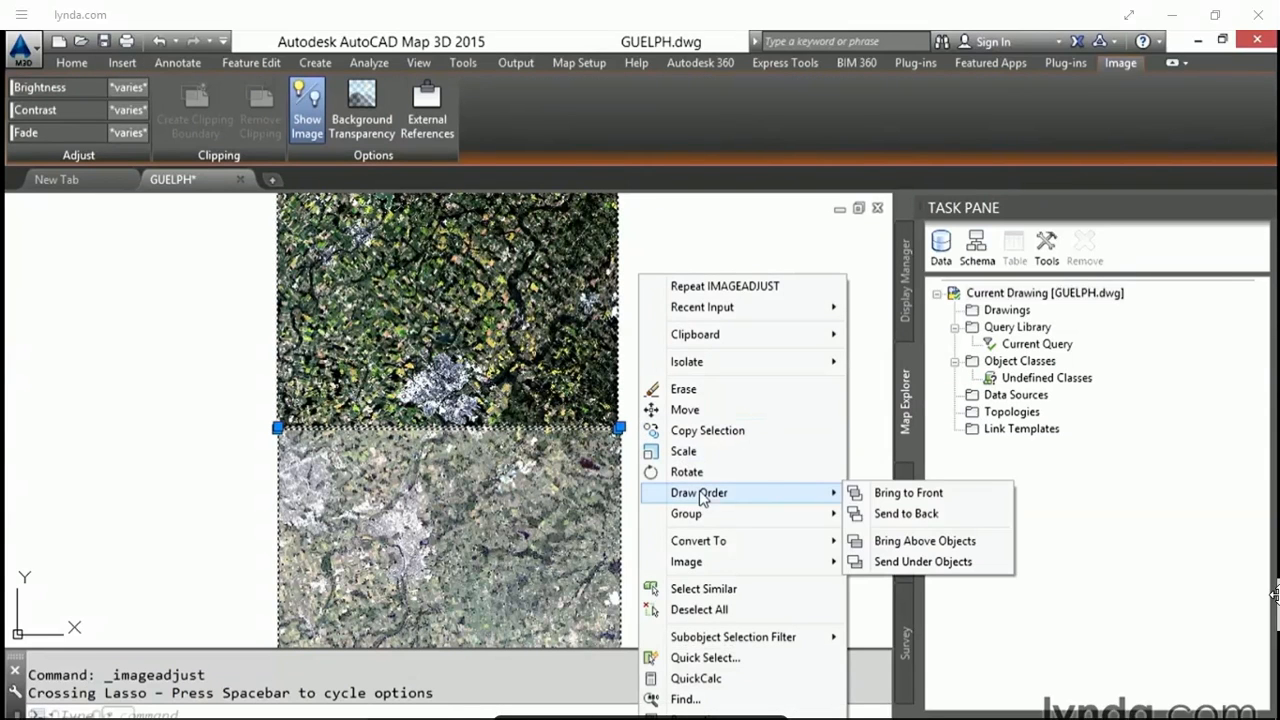
click(906, 513)
scroll(464, 409, up, 2)
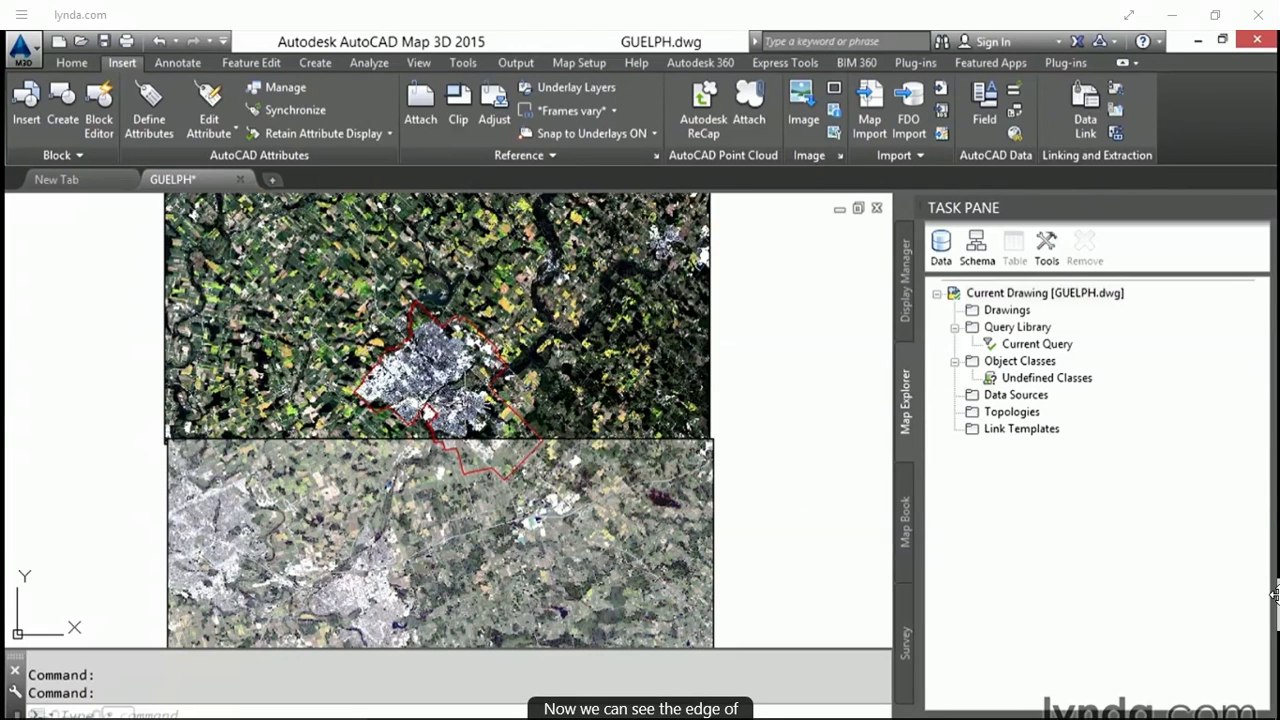
scroll(459, 400, up, 2)
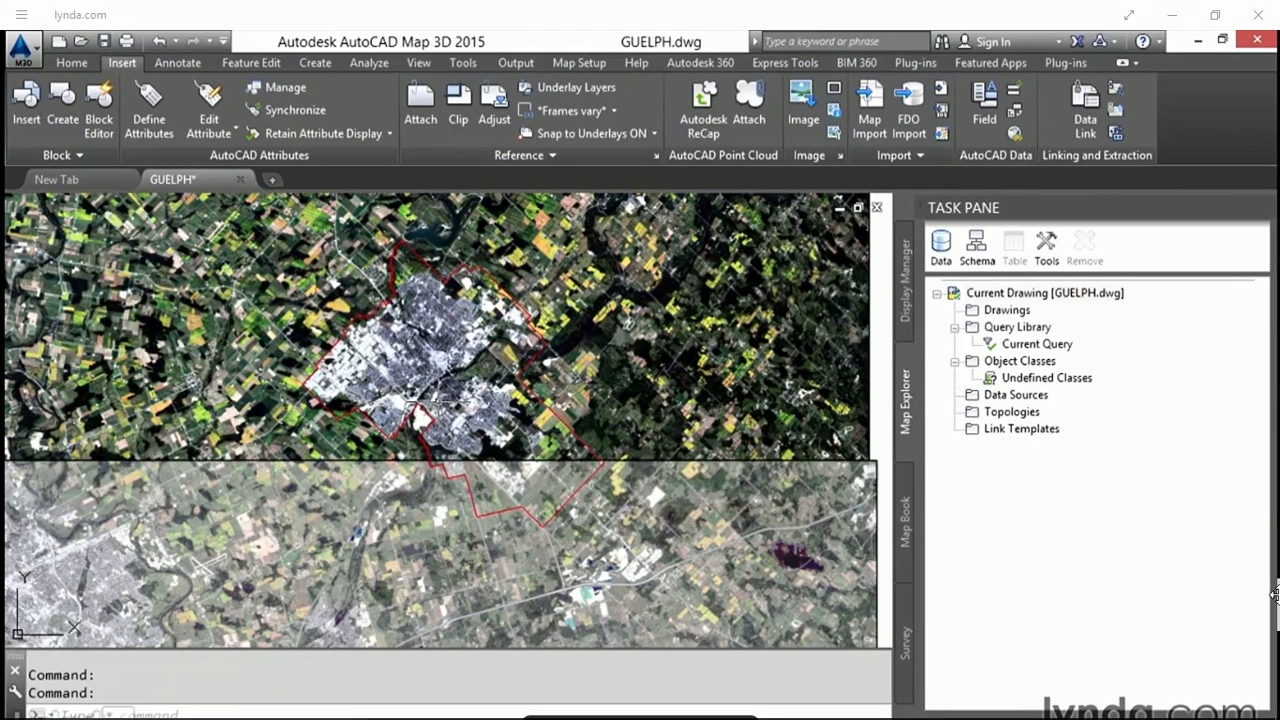
- Clip the north Guelph image to the city boundary, selecting the boundary polyline as the clipping boundary
click(869, 436)
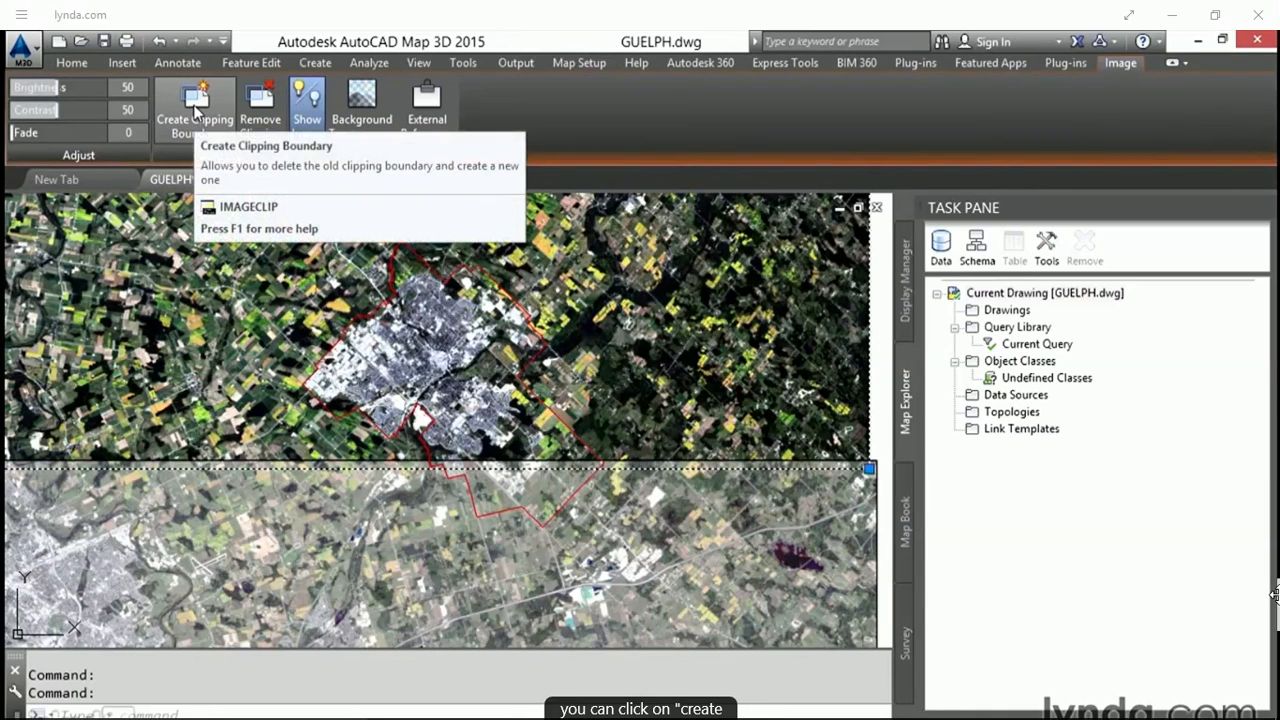
click(196, 112)
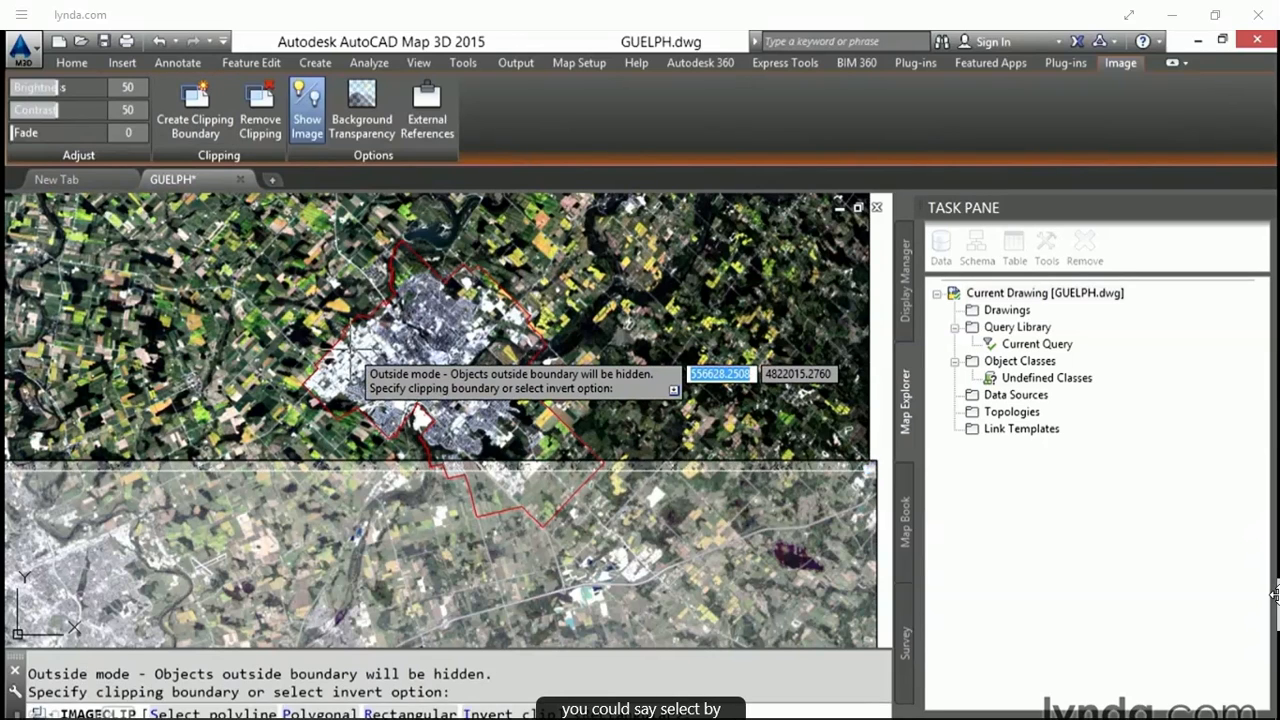
text(s)
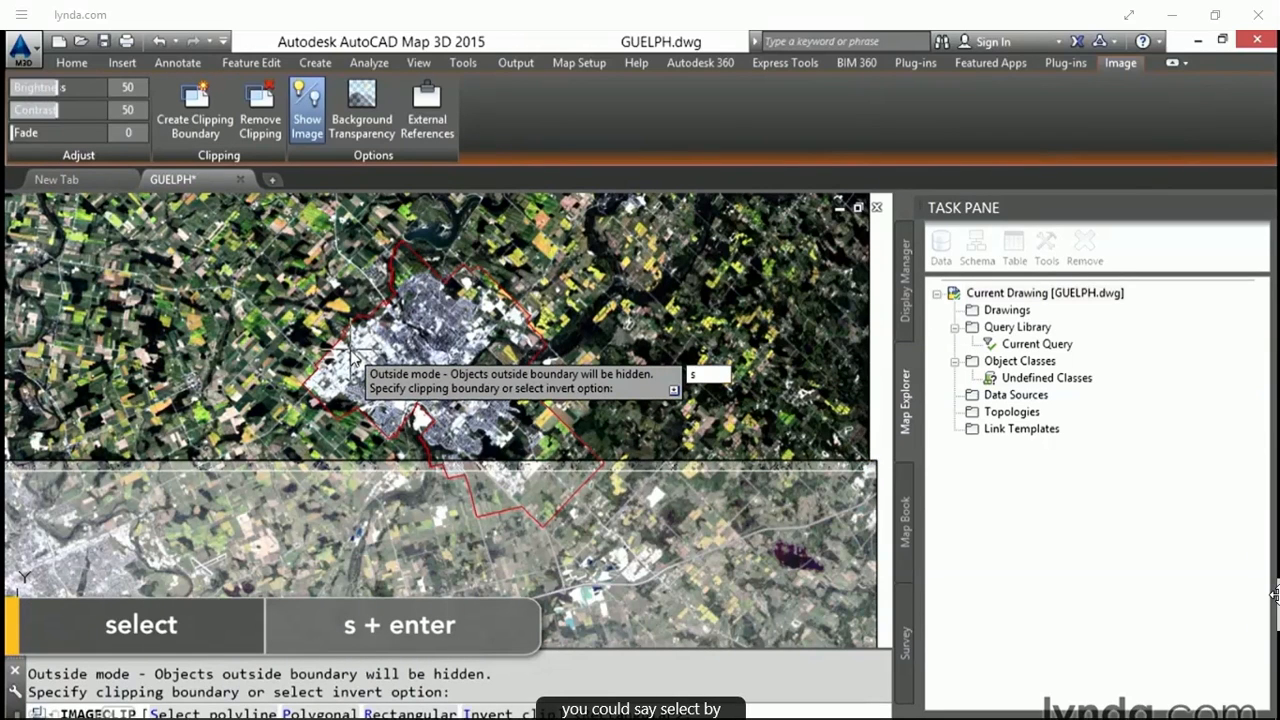
key(Return)
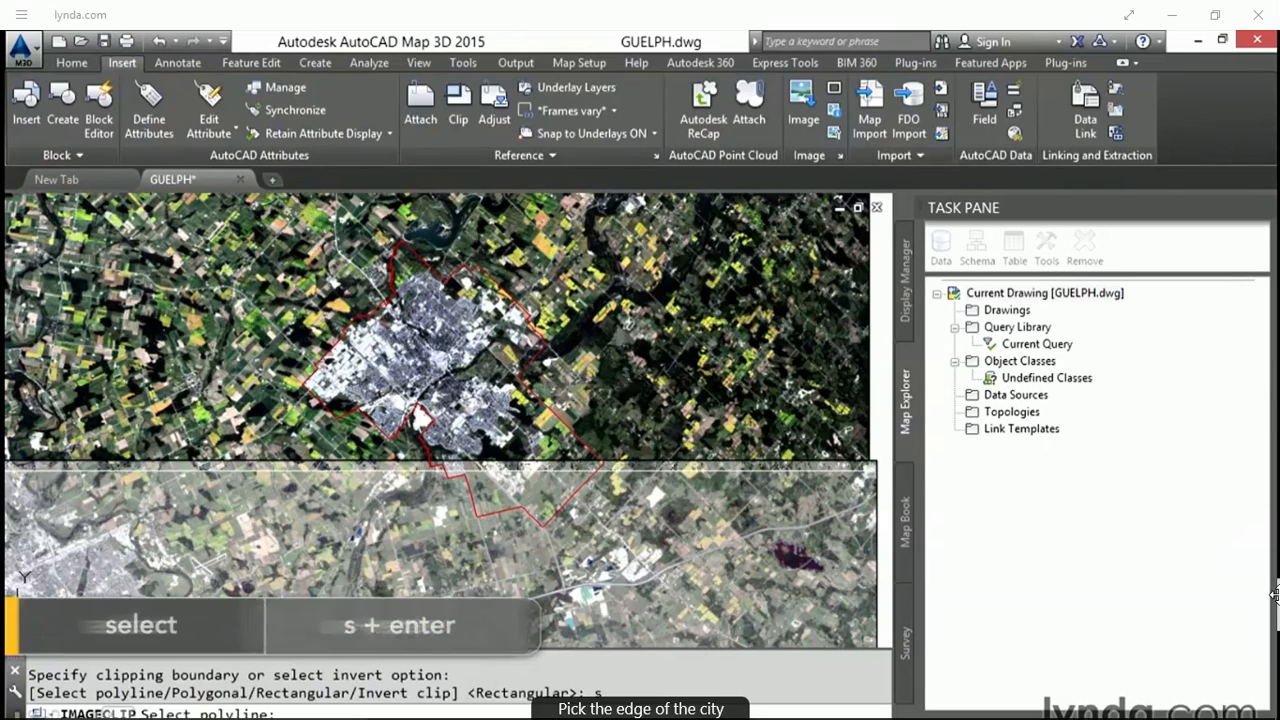
click(540, 363)
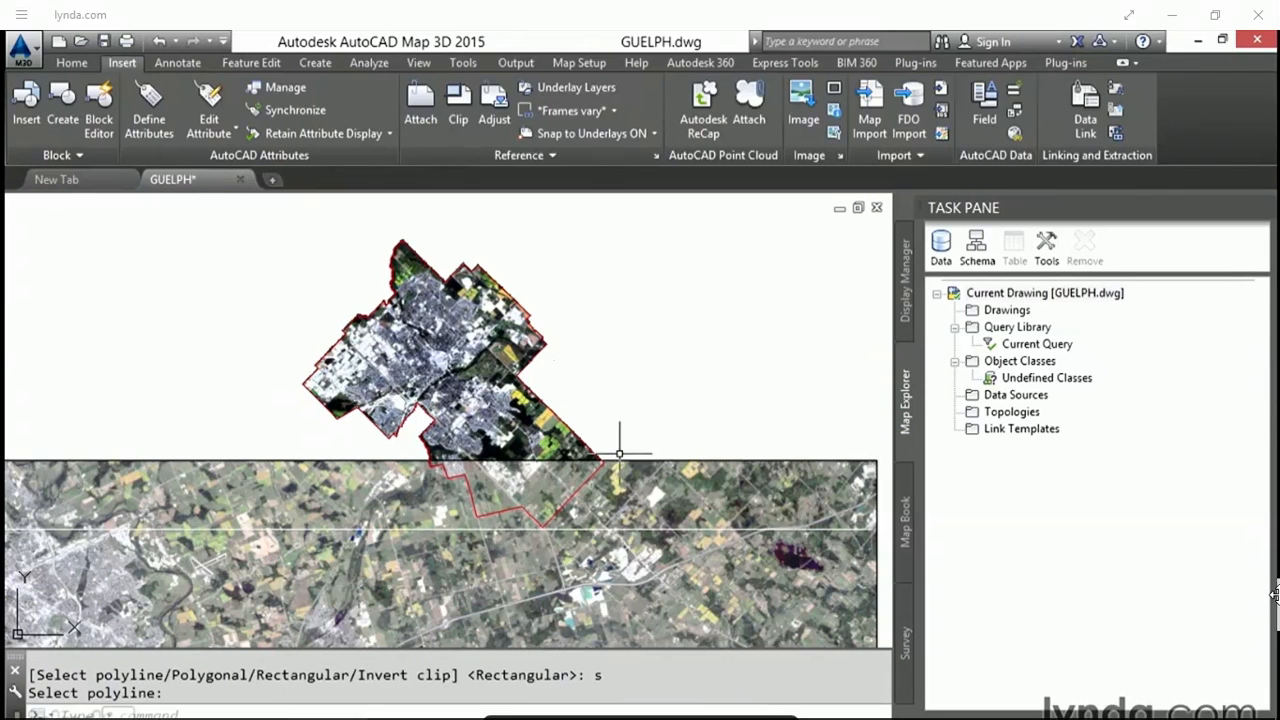
- Clip the GUELPH_SOUTH_UTM17_NAD83 image to the same city boundary polyline
click(624, 458)
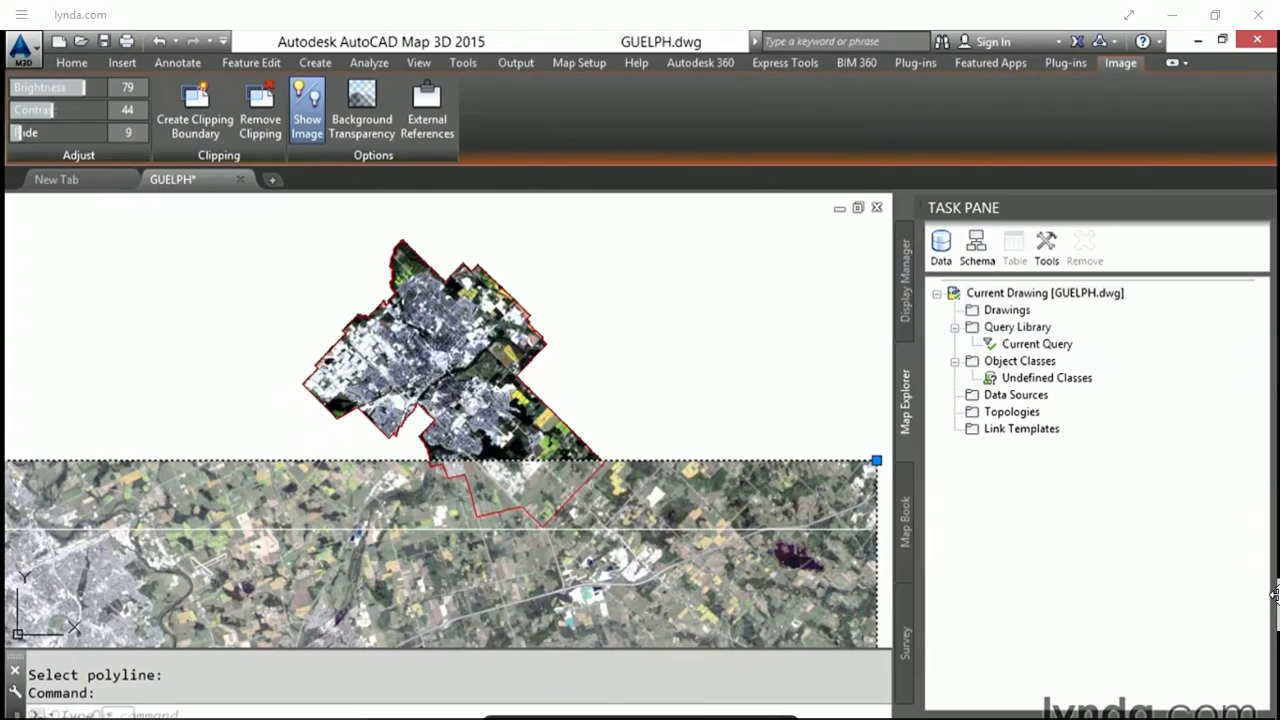
click(195, 117)
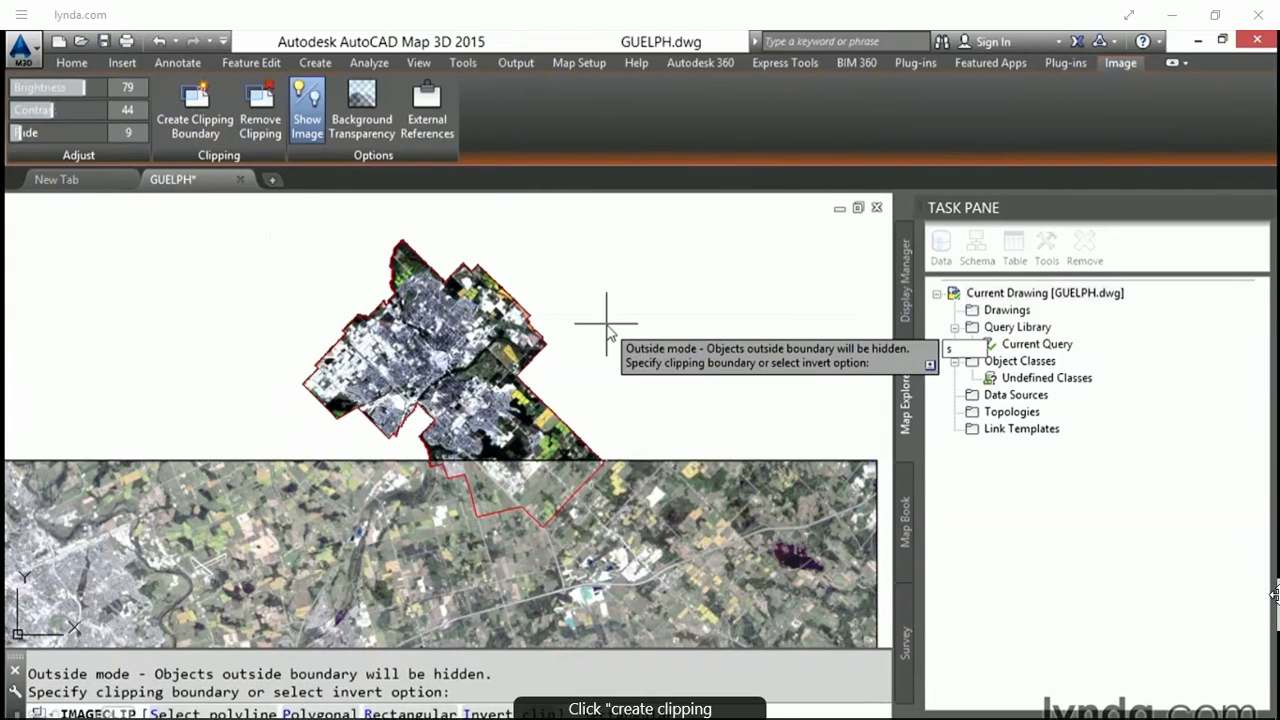
text(s)
key(Return)
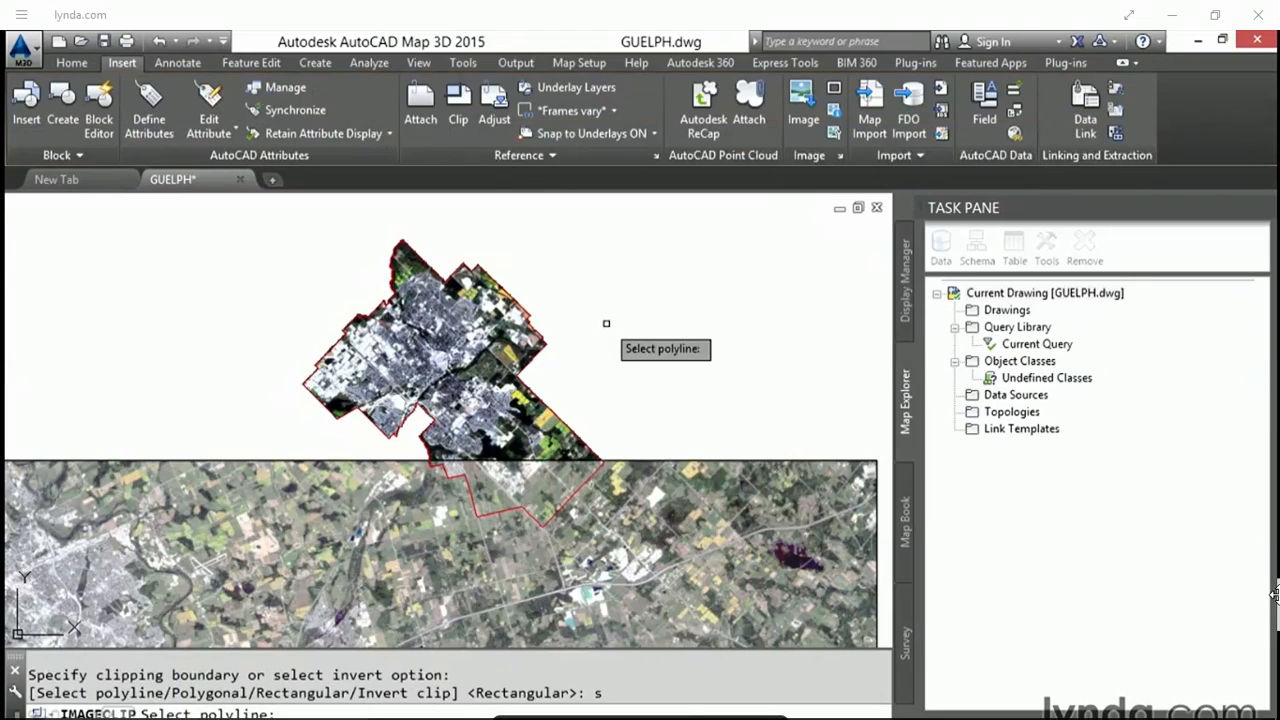
click(543, 402)
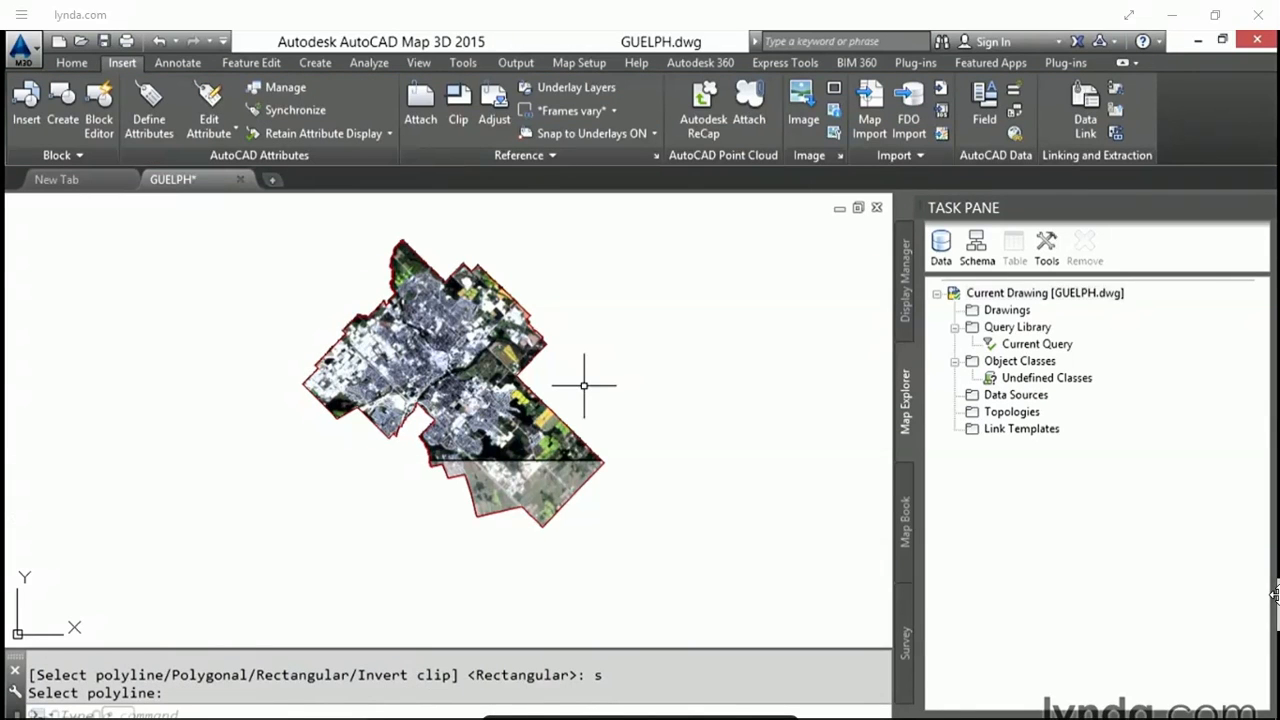
scroll(507, 466, up, 2)
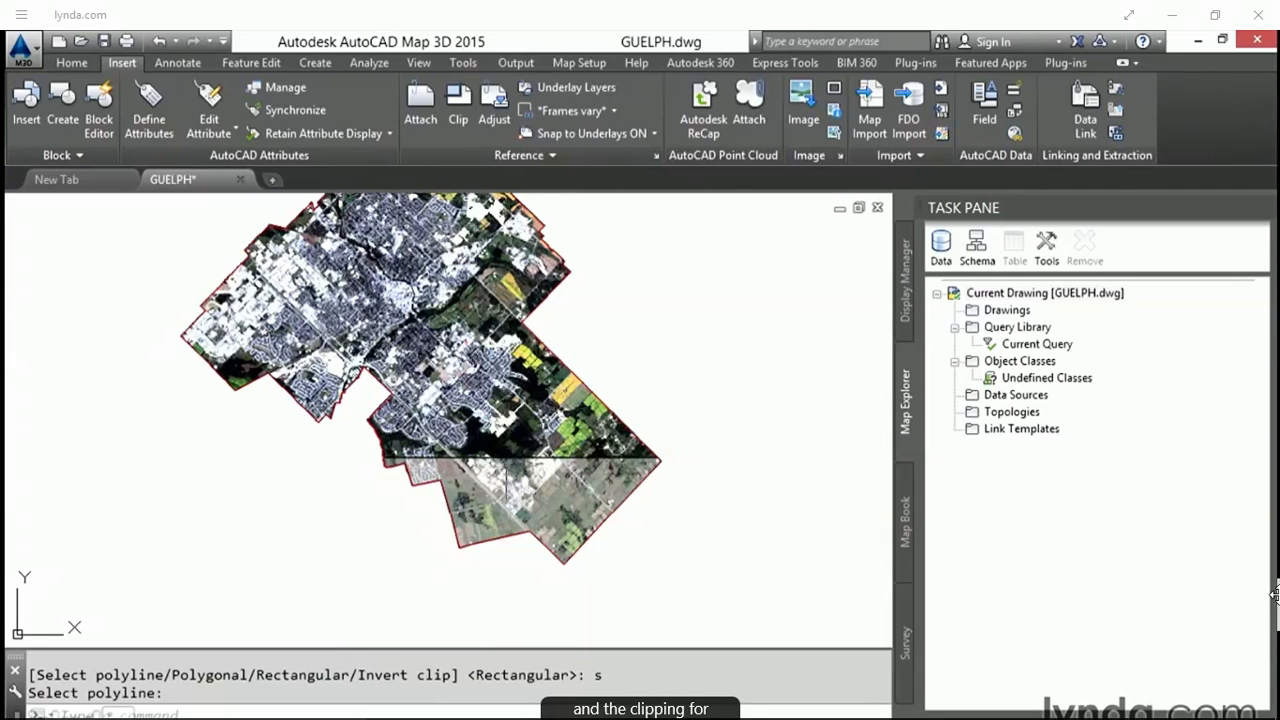
scroll(507, 462, down, 2)
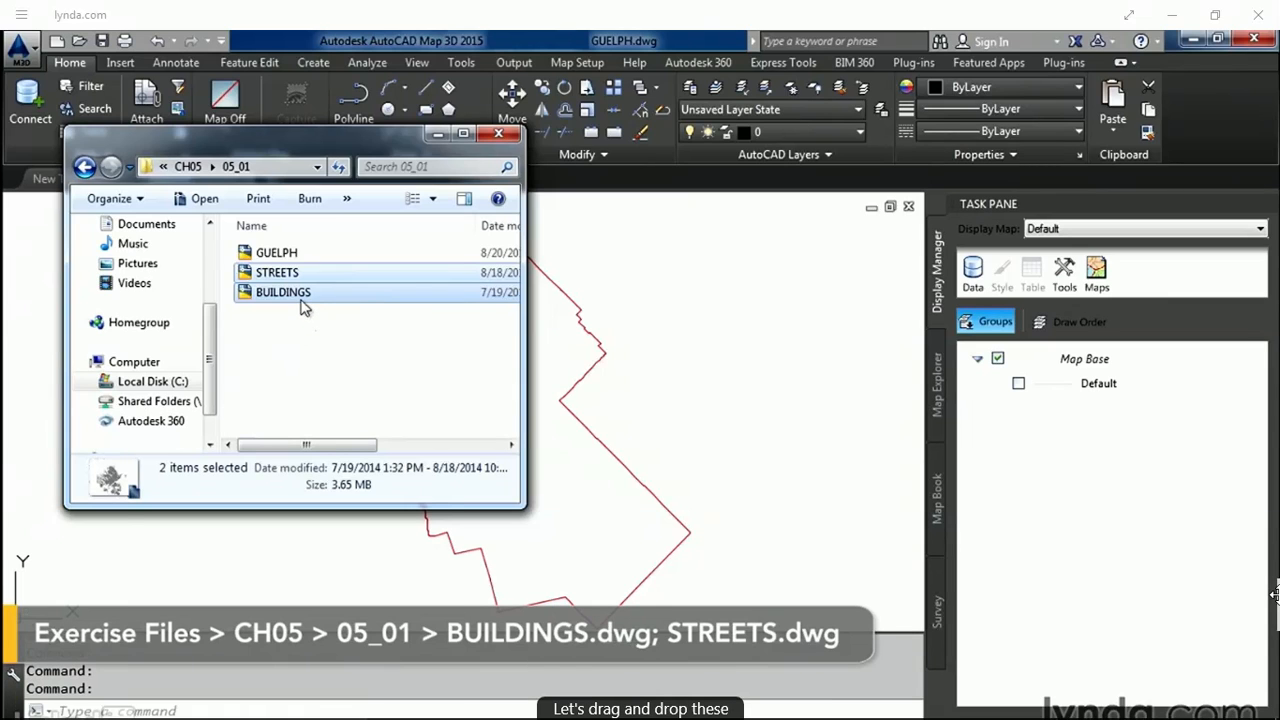
- Attach BUILDINGS.dwg and STREETS.dwg from the 05_01 folder to GUELPH.dwg, and start a source drawing query for the display map
click(938, 390)
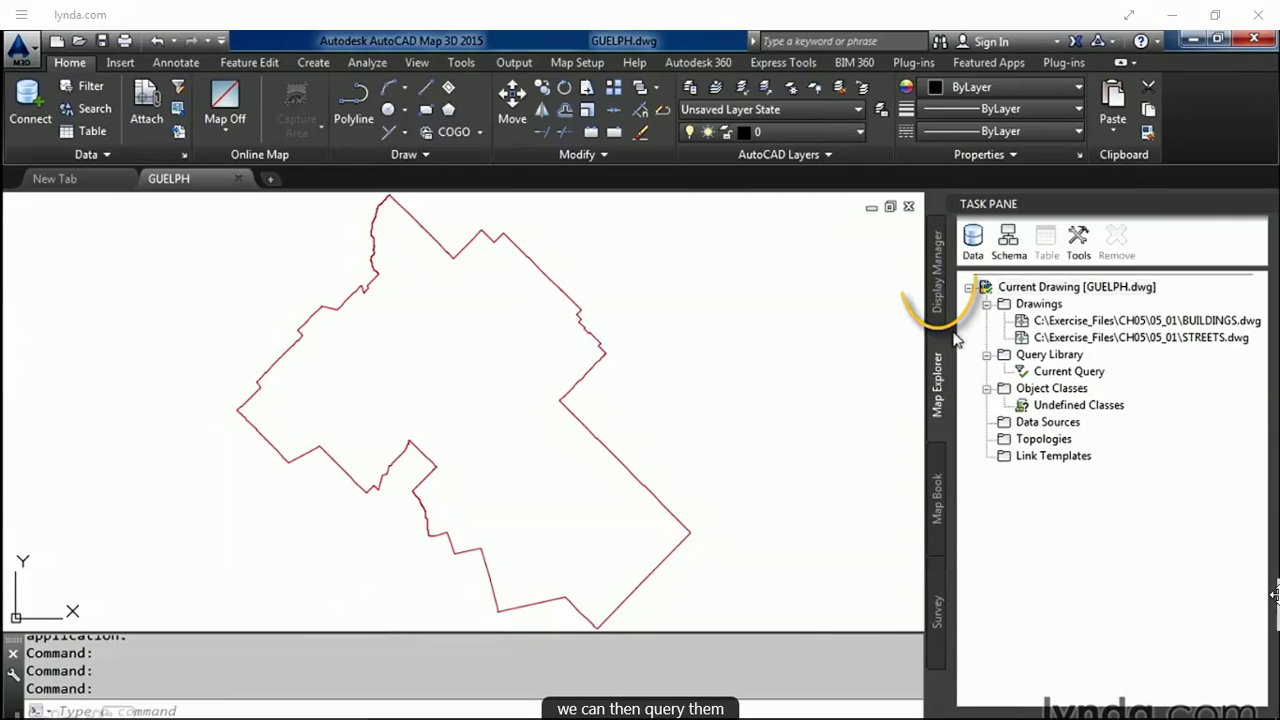
click(938, 288)
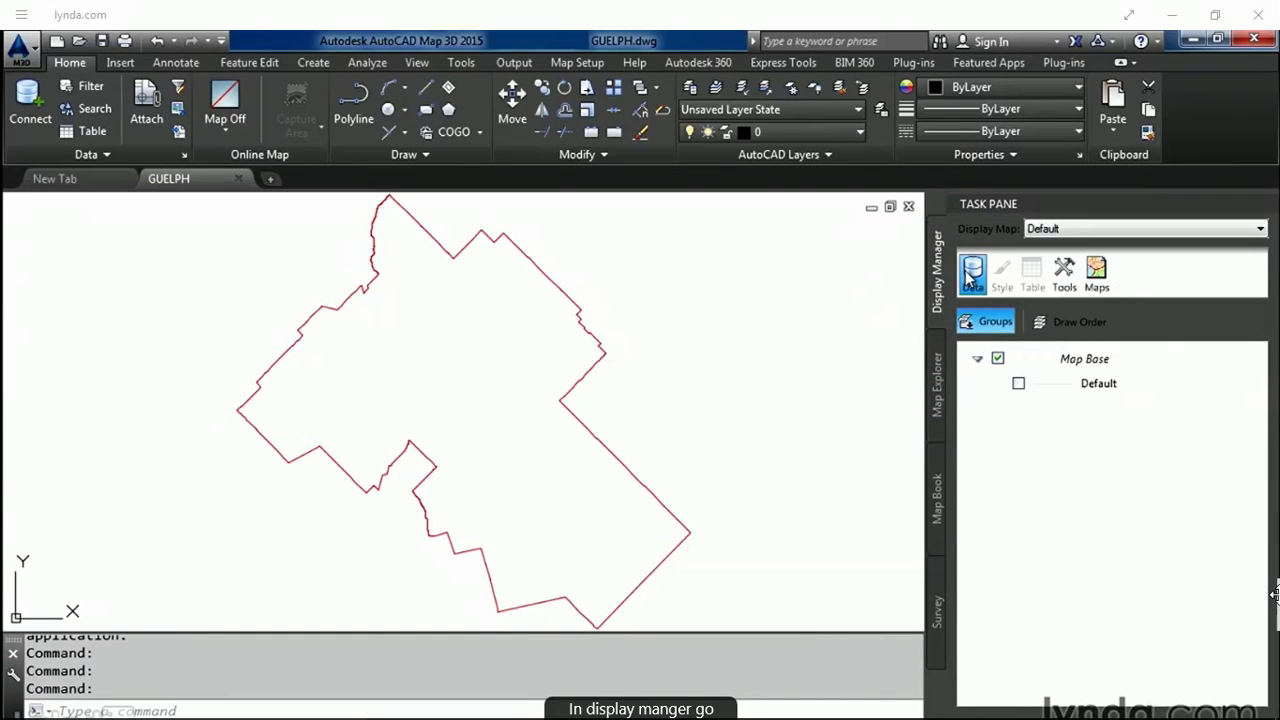
click(972, 270)
mouse_move(1048, 415)
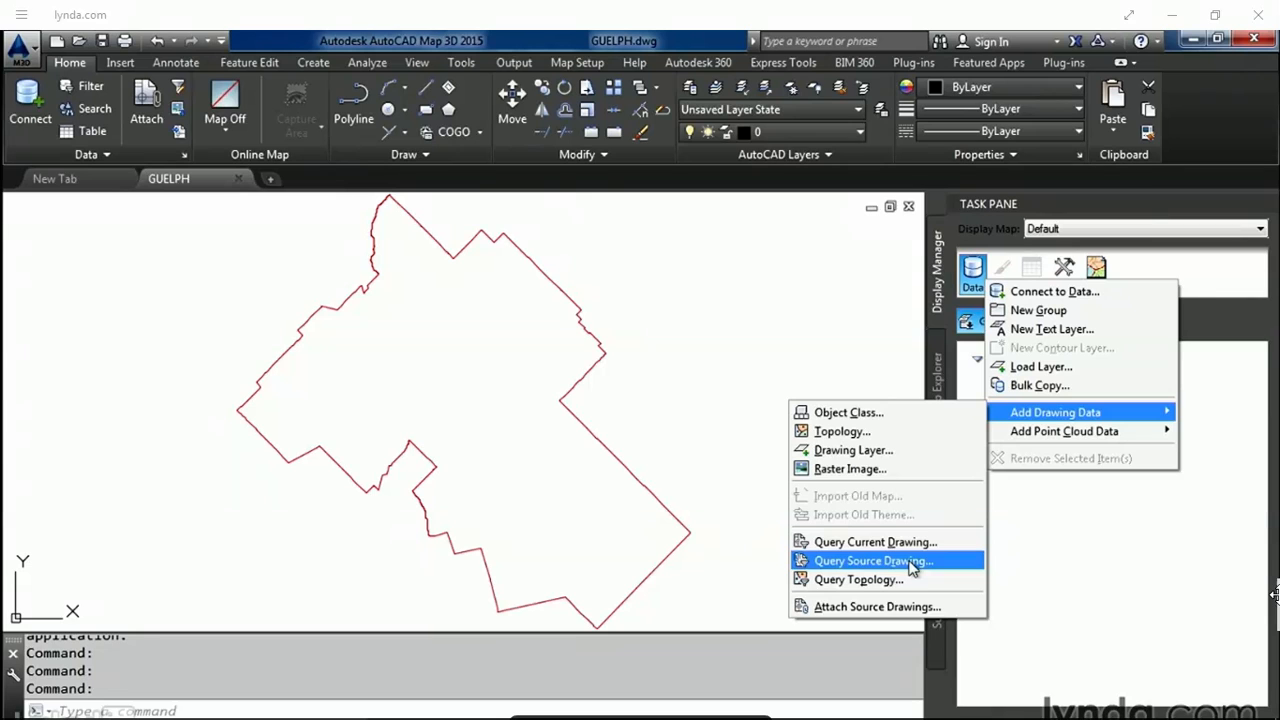
click(912, 563)
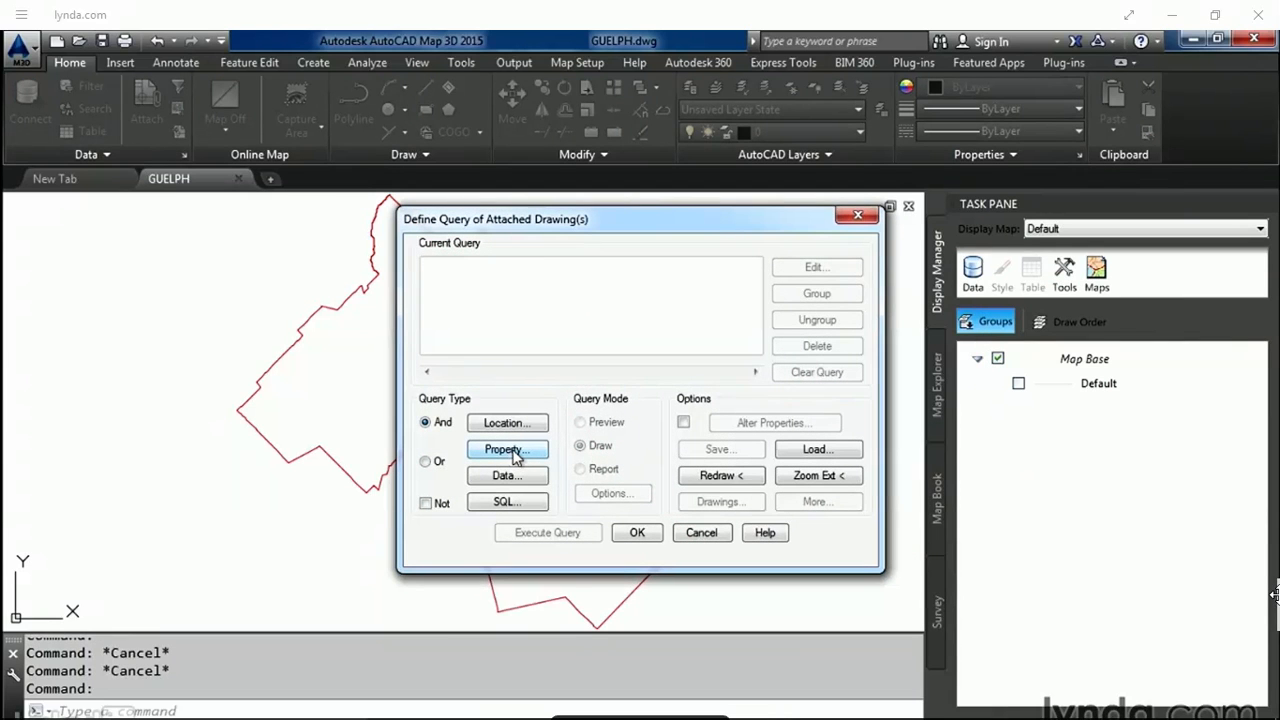
- Define the source drawing query with the property condition Layer = Buildings and add its objects to the display map
click(508, 450)
click(541, 366)
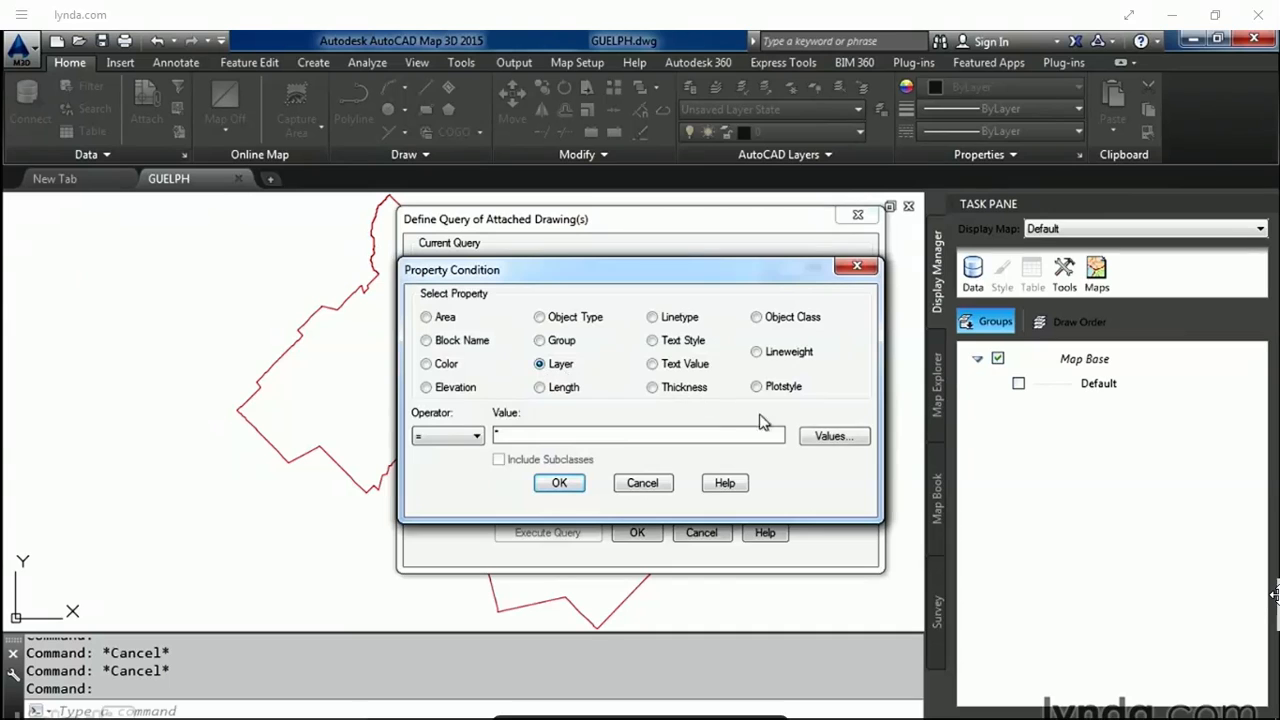
click(821, 437)
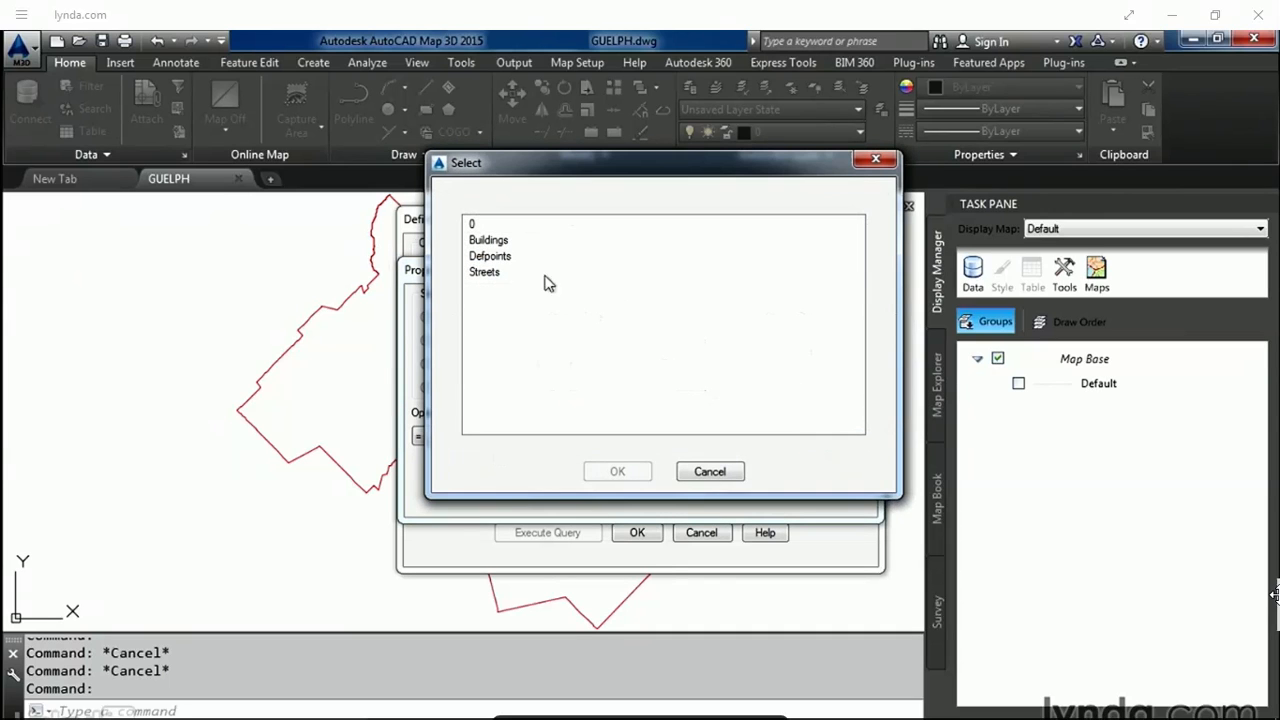
click(492, 241)
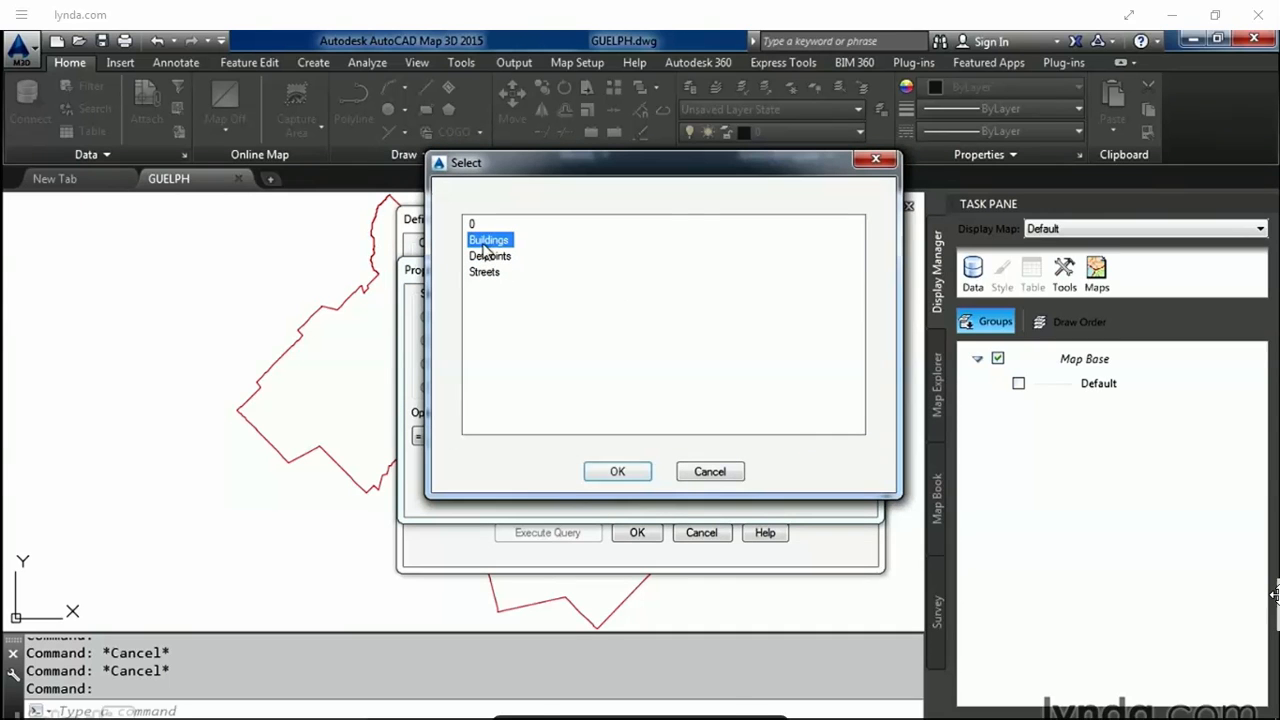
click(615, 475)
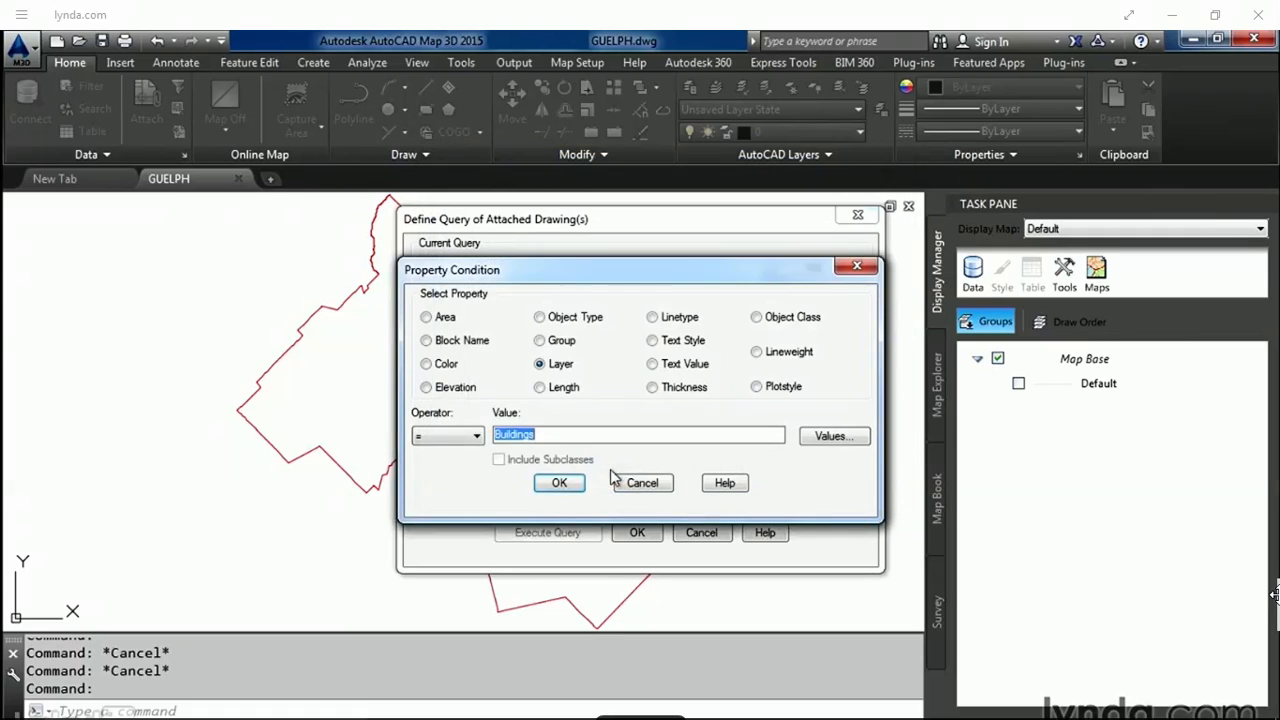
click(564, 482)
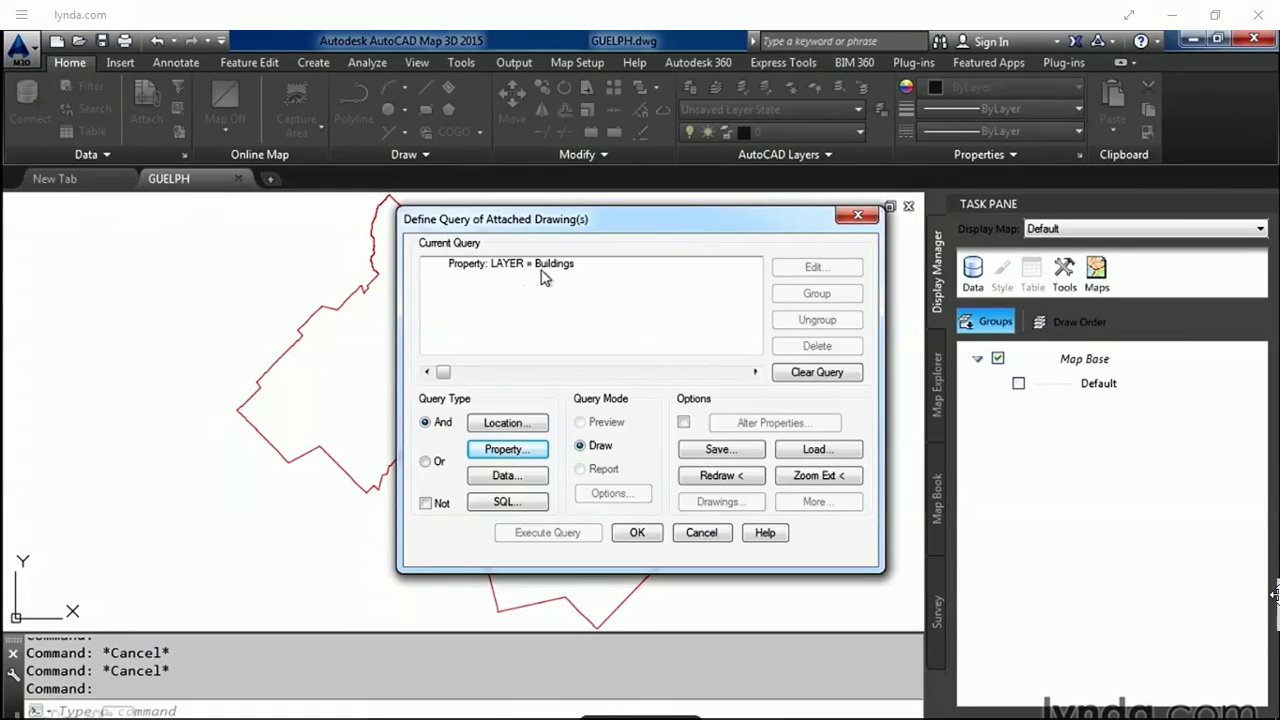
click(637, 533)
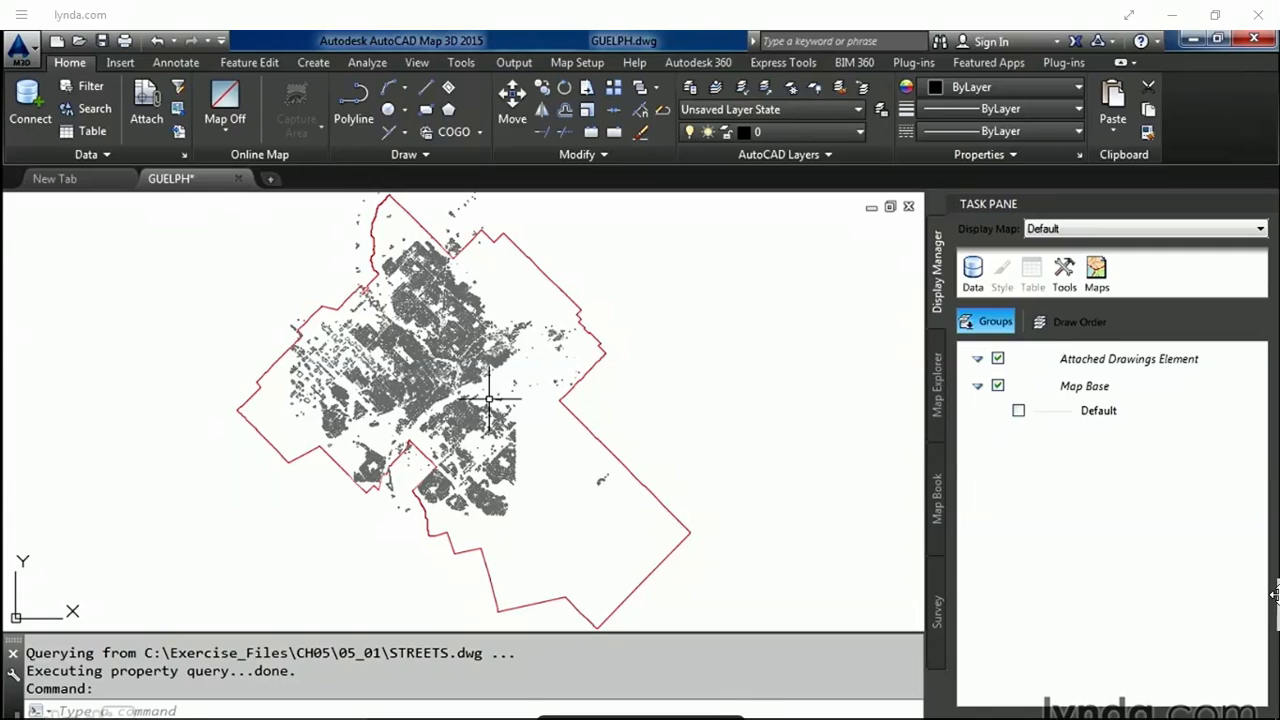
- Rename the Attached Drawings Element in the display map as Buildings, and toggle its visibility off and back on
click(1110, 362)
click(1110, 362)
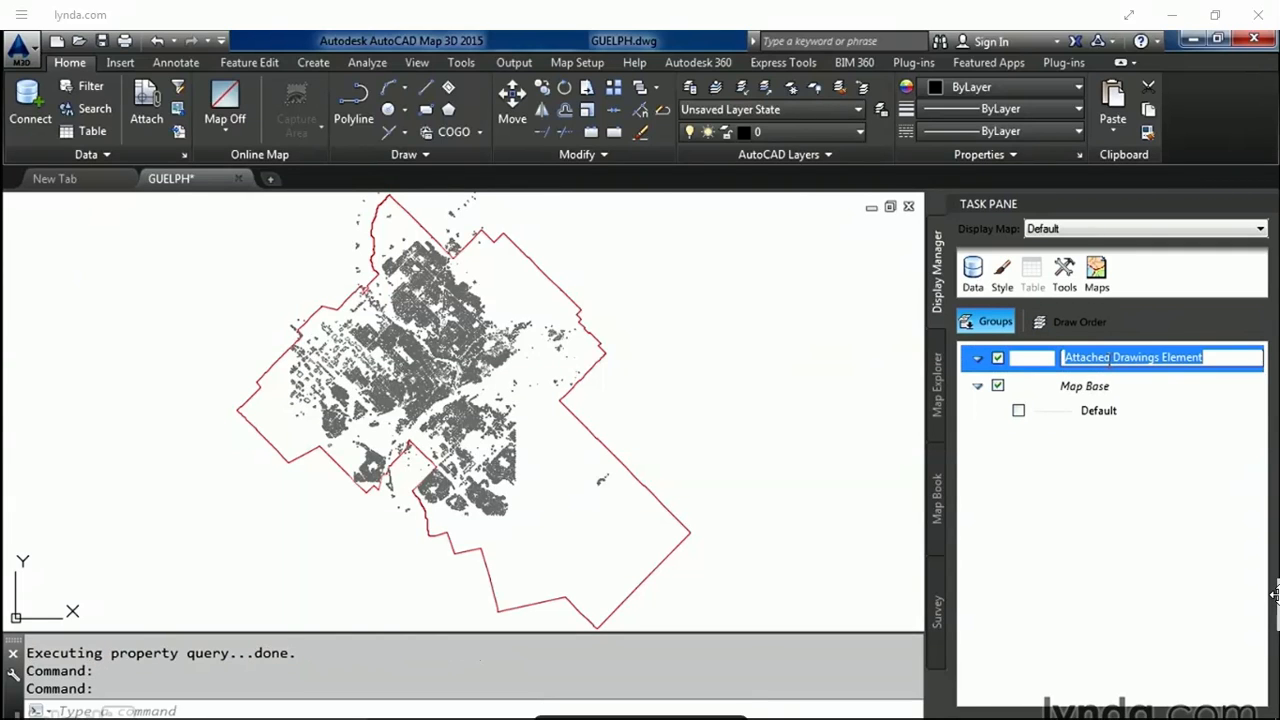
text(Buildings)
key(Return)
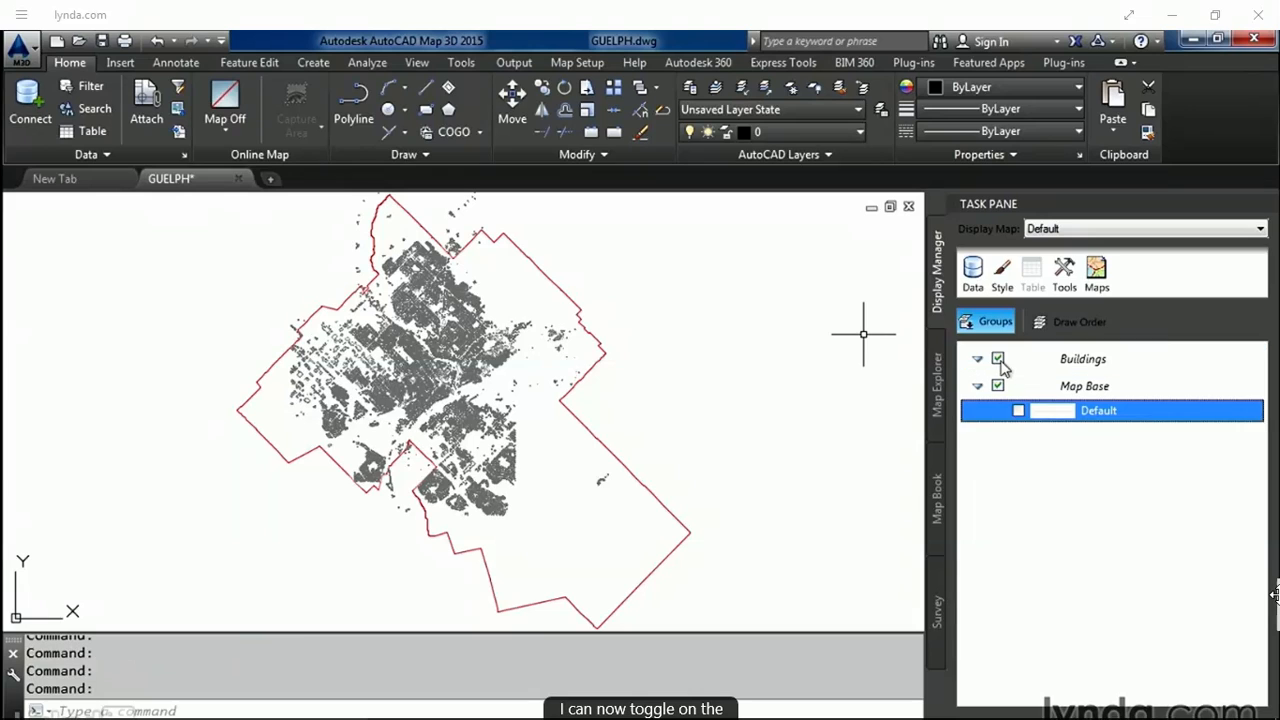
click(999, 362)
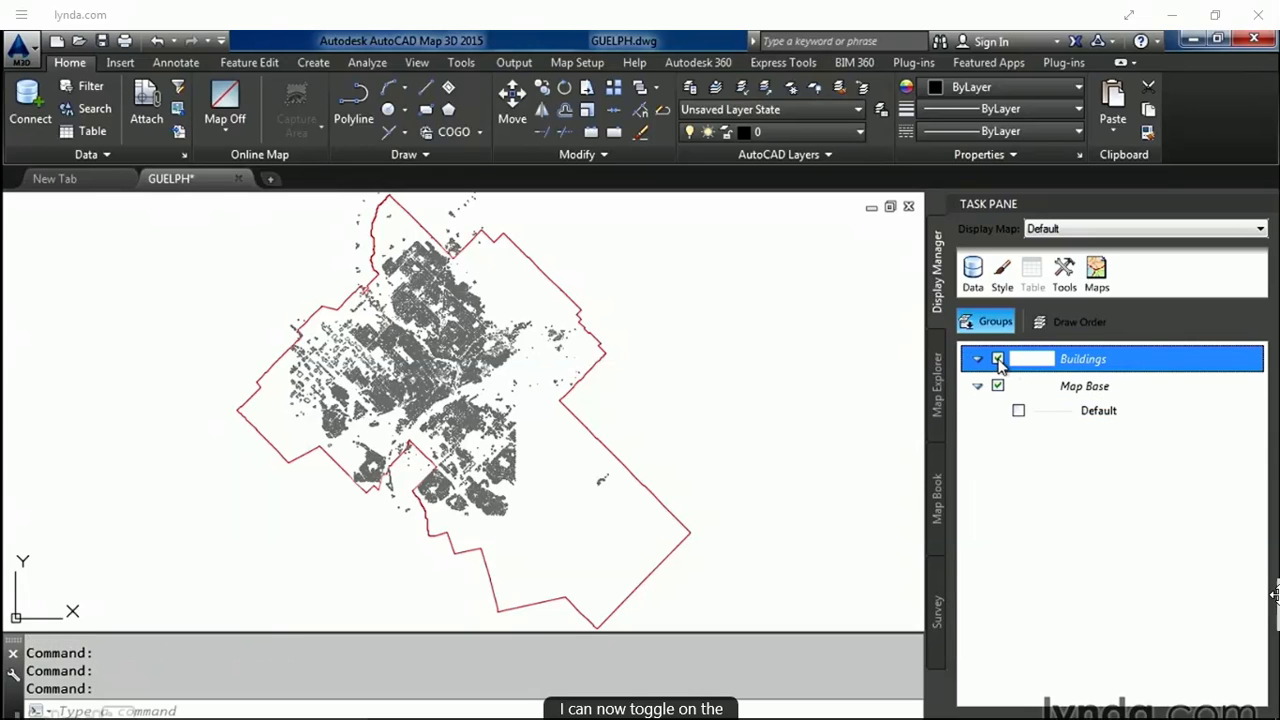
click(998, 359)
click(998, 359)
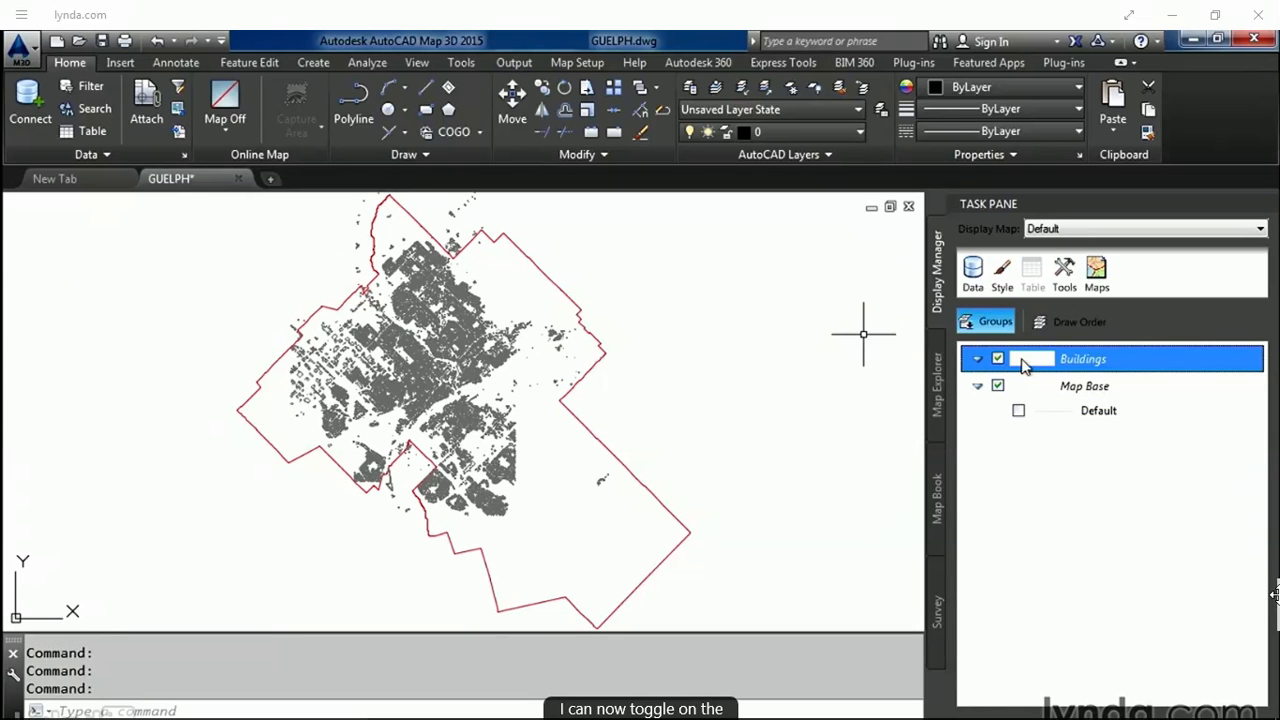
- Add another source drawing query to the display map with the property condition Layer = Streets
click(974, 279)
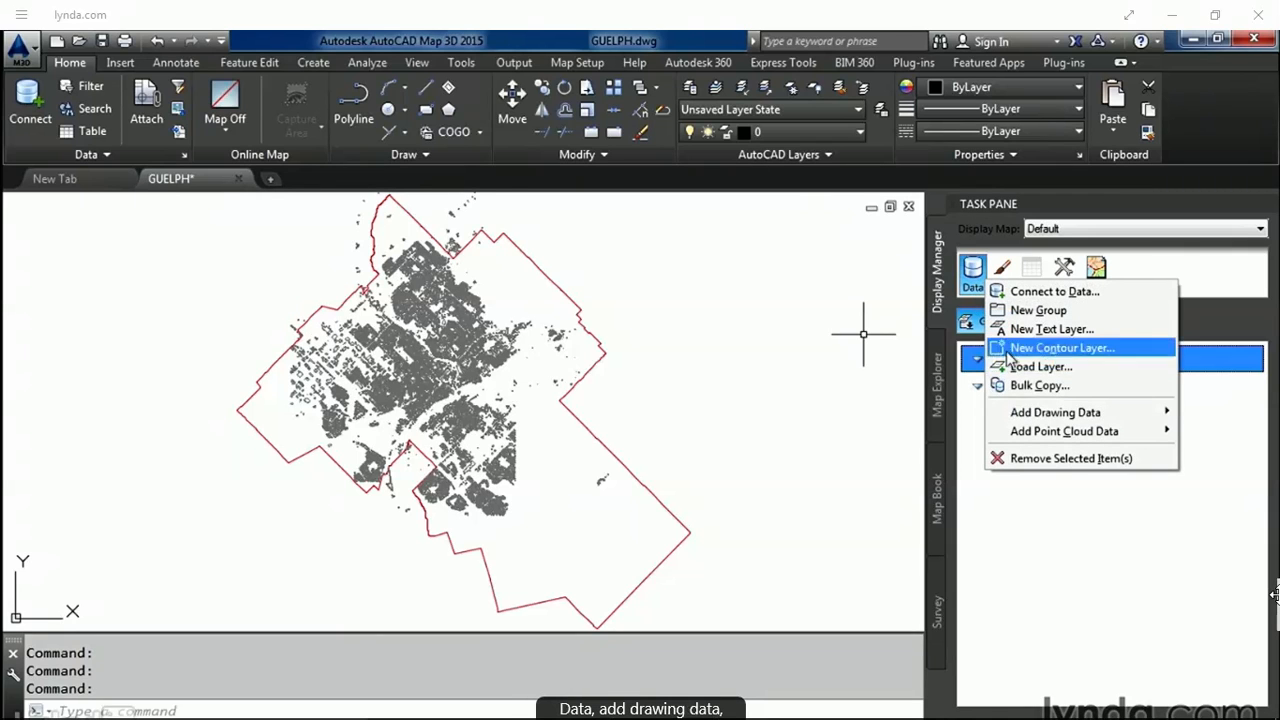
mouse_move(1030, 418)
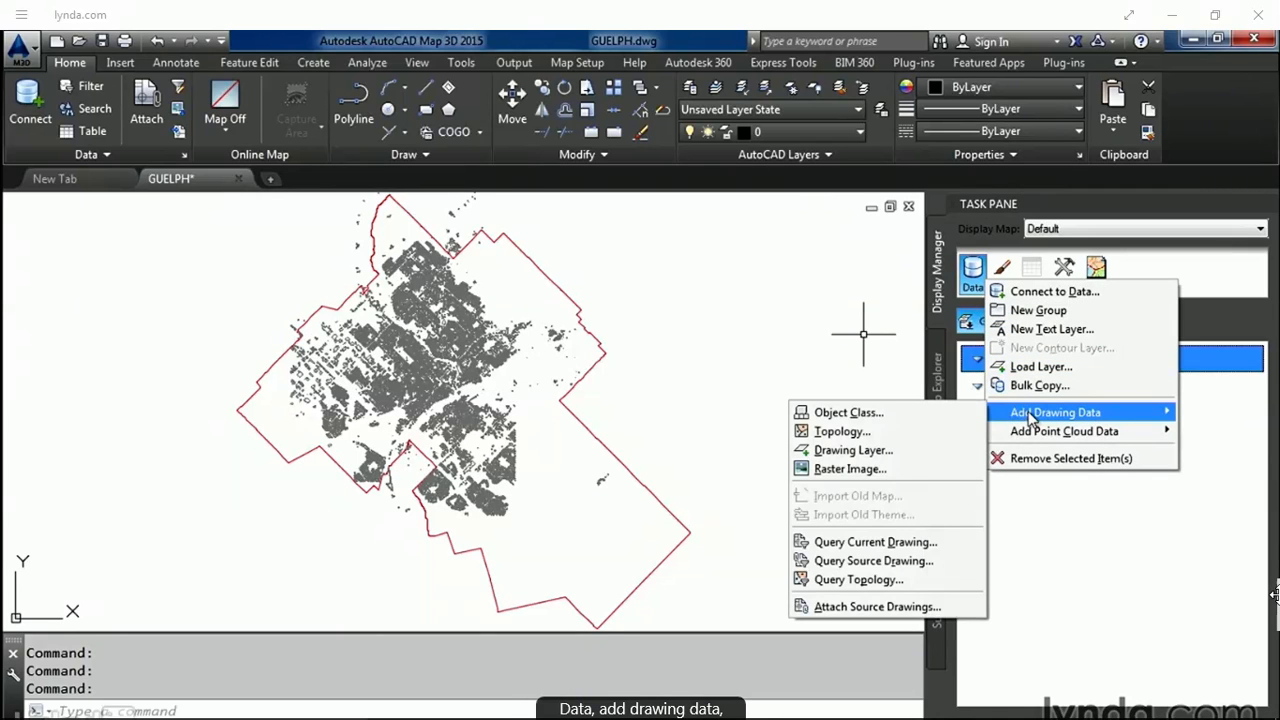
click(910, 561)
click(503, 452)
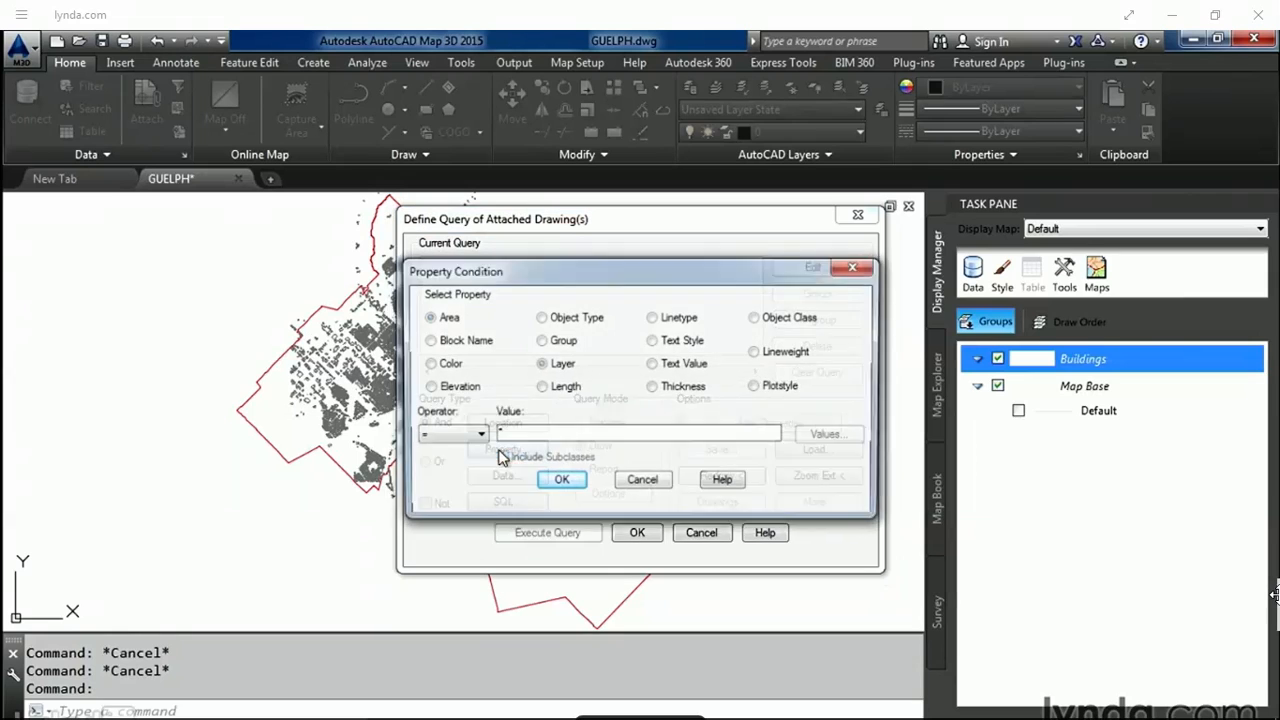
click(542, 364)
click(820, 433)
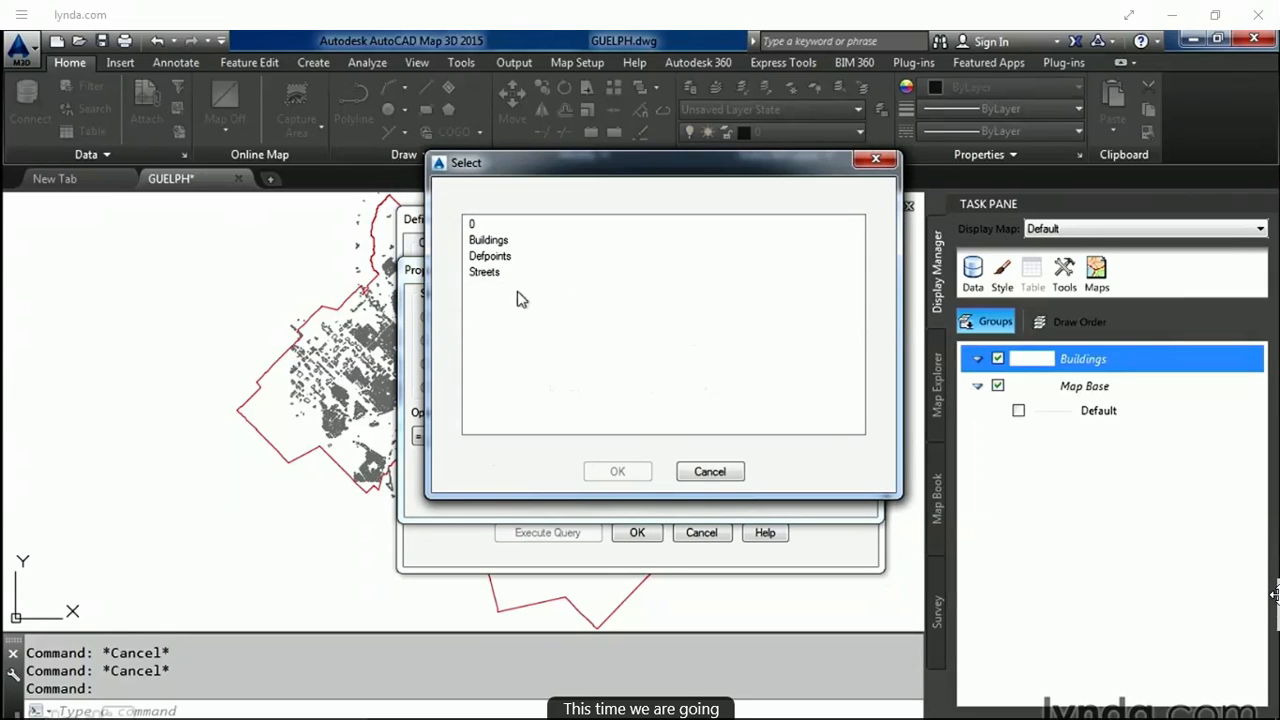
click(485, 273)
click(614, 471)
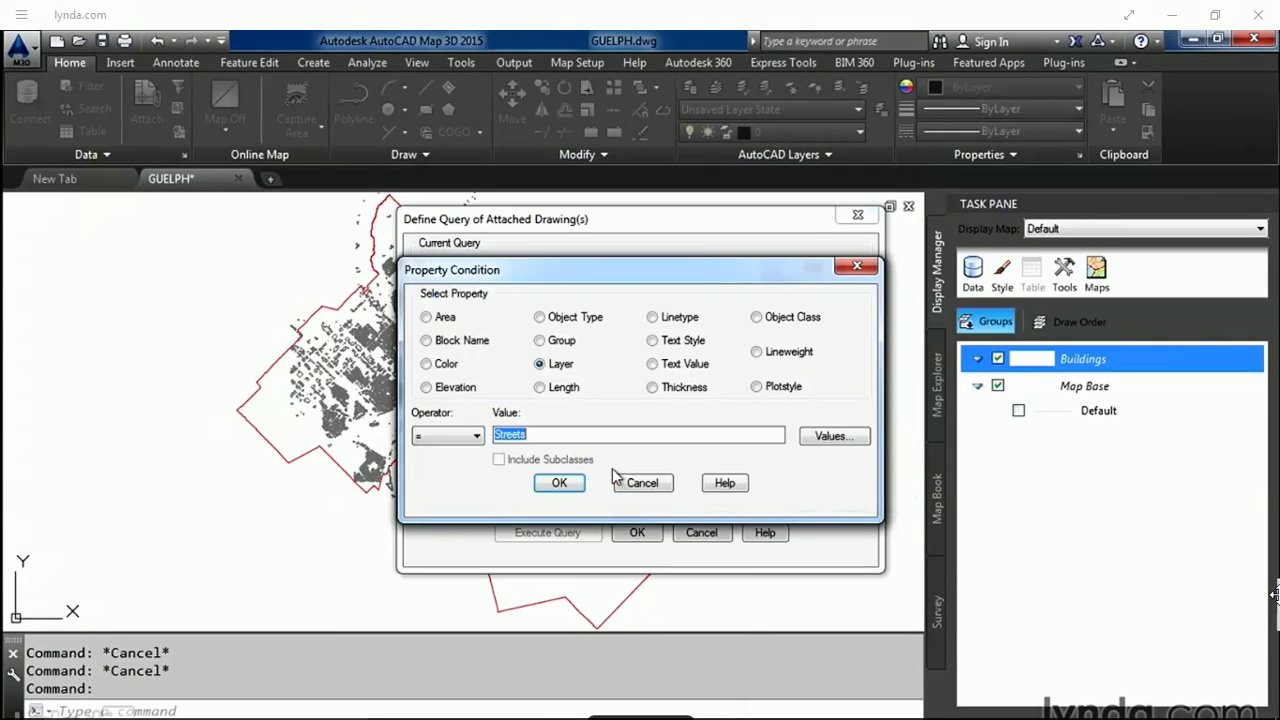
click(563, 483)
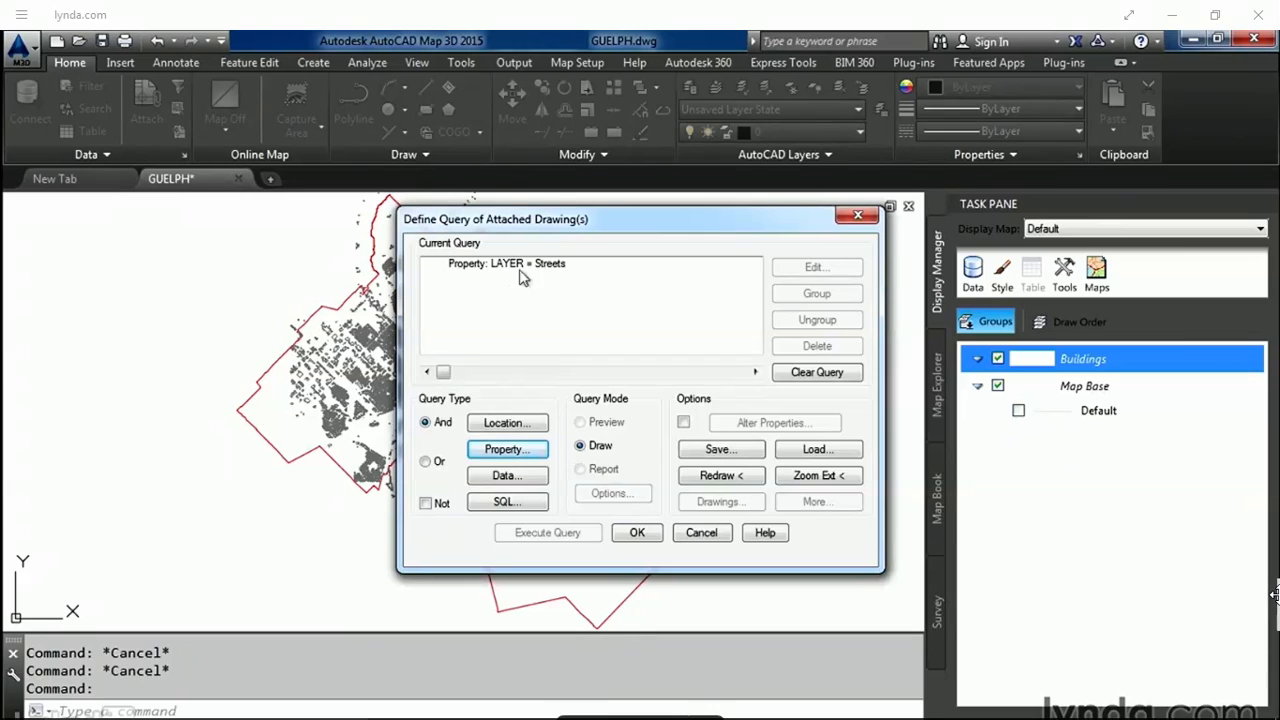
click(637, 533)
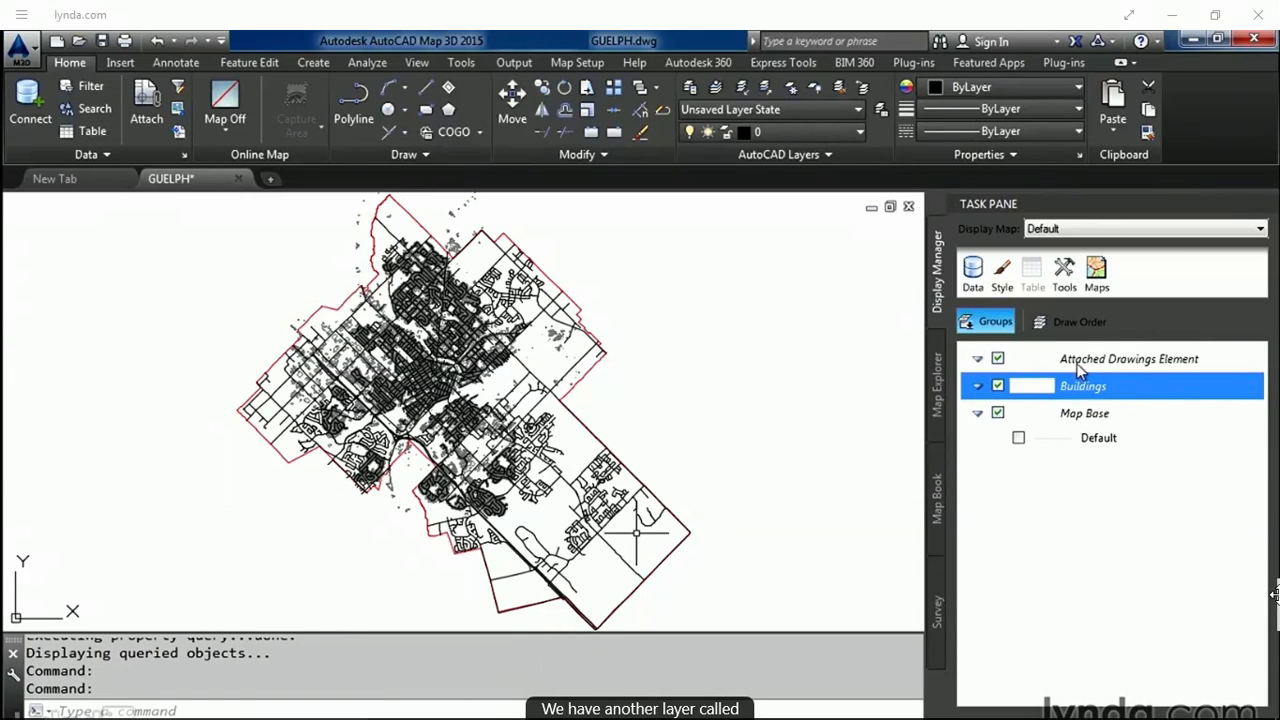
- Rename the new Attached Drawings Element as Streets, and toggle its visibility off and back on
click(1088, 360)
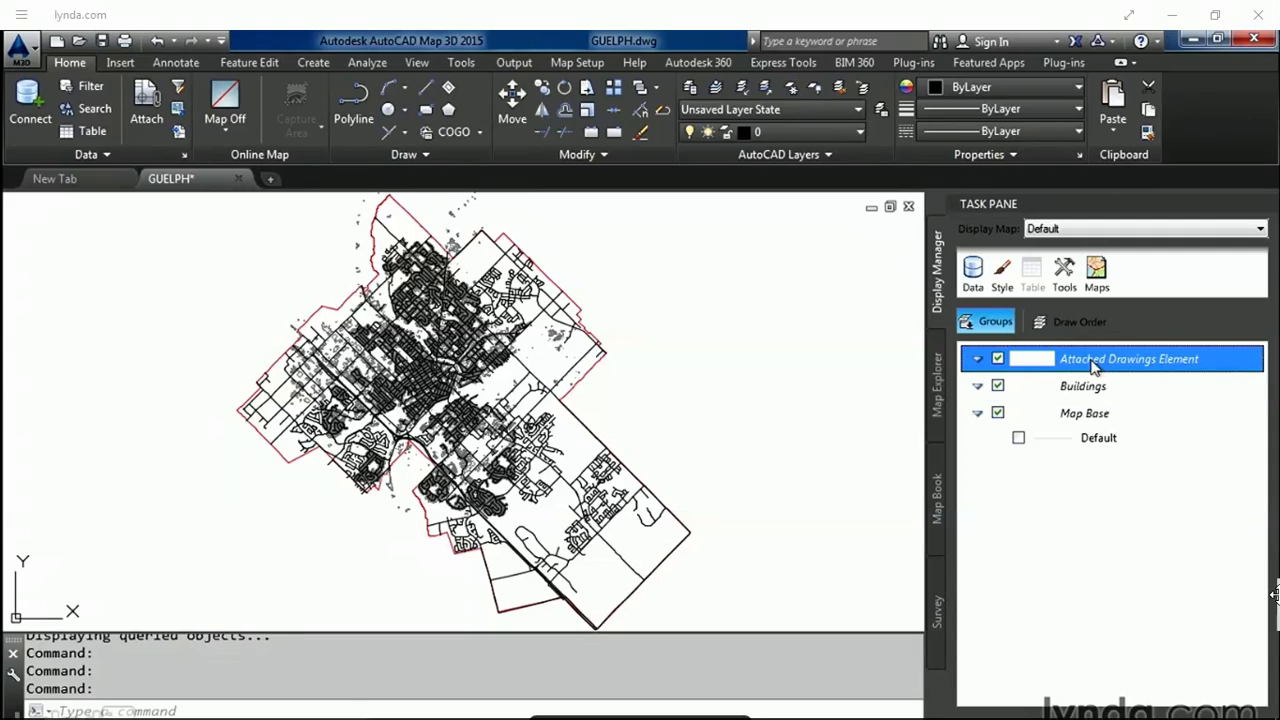
click(1091, 361)
text(Streets)
key(Return)
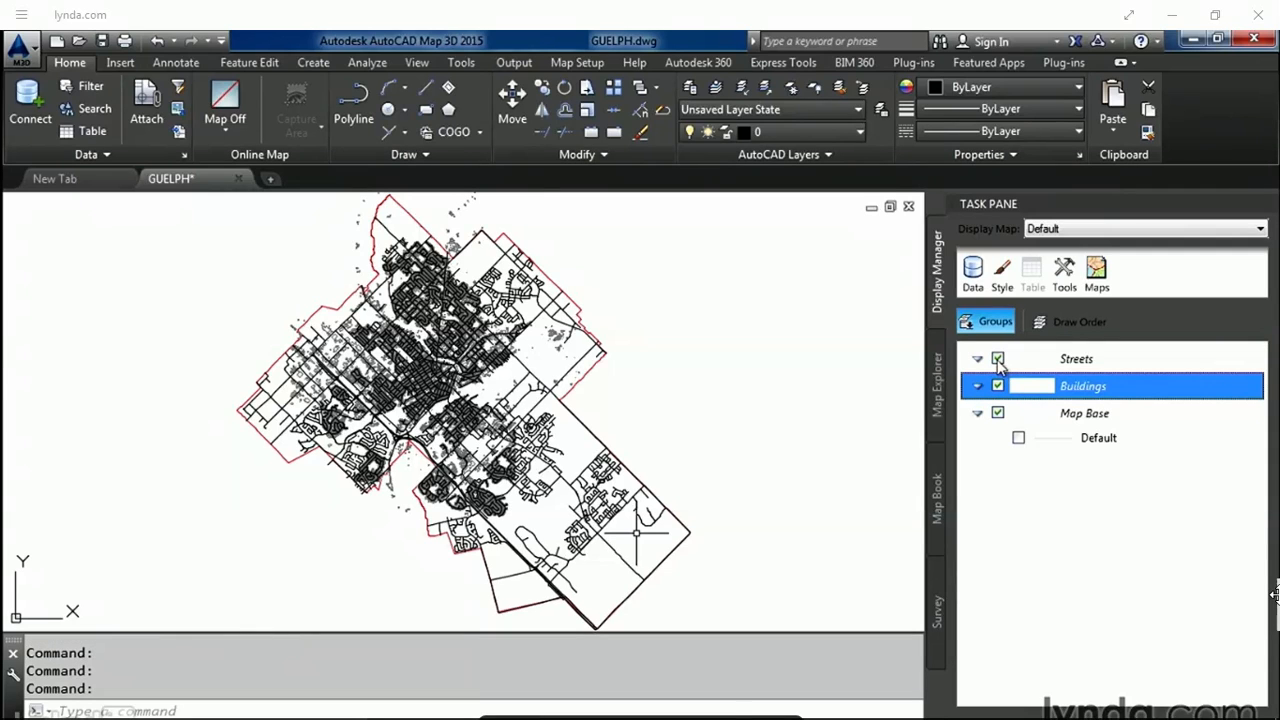
click(998, 360)
click(998, 360)
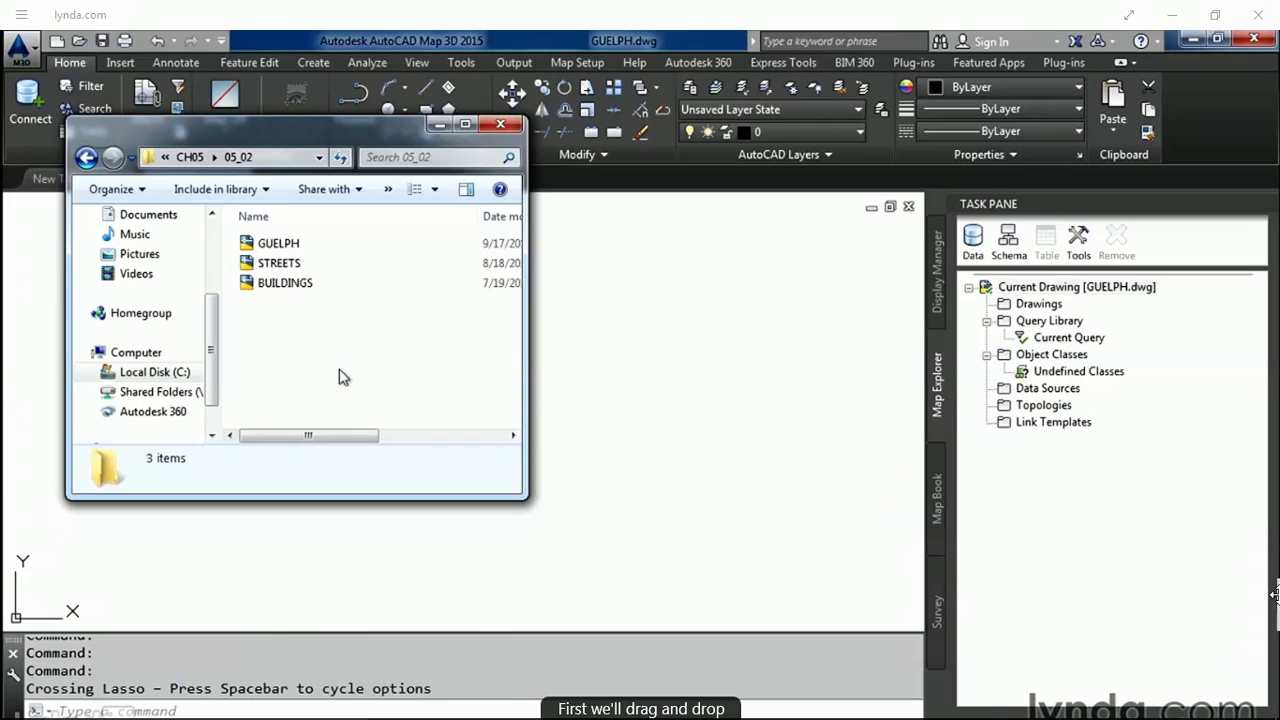
- Attach STREETS.dwg and BUILDINGS.dwg from the 05_02 folder to GUELPH.dwg, dismiss the warning and display the map elements
drag(343, 341, 1056, 474)
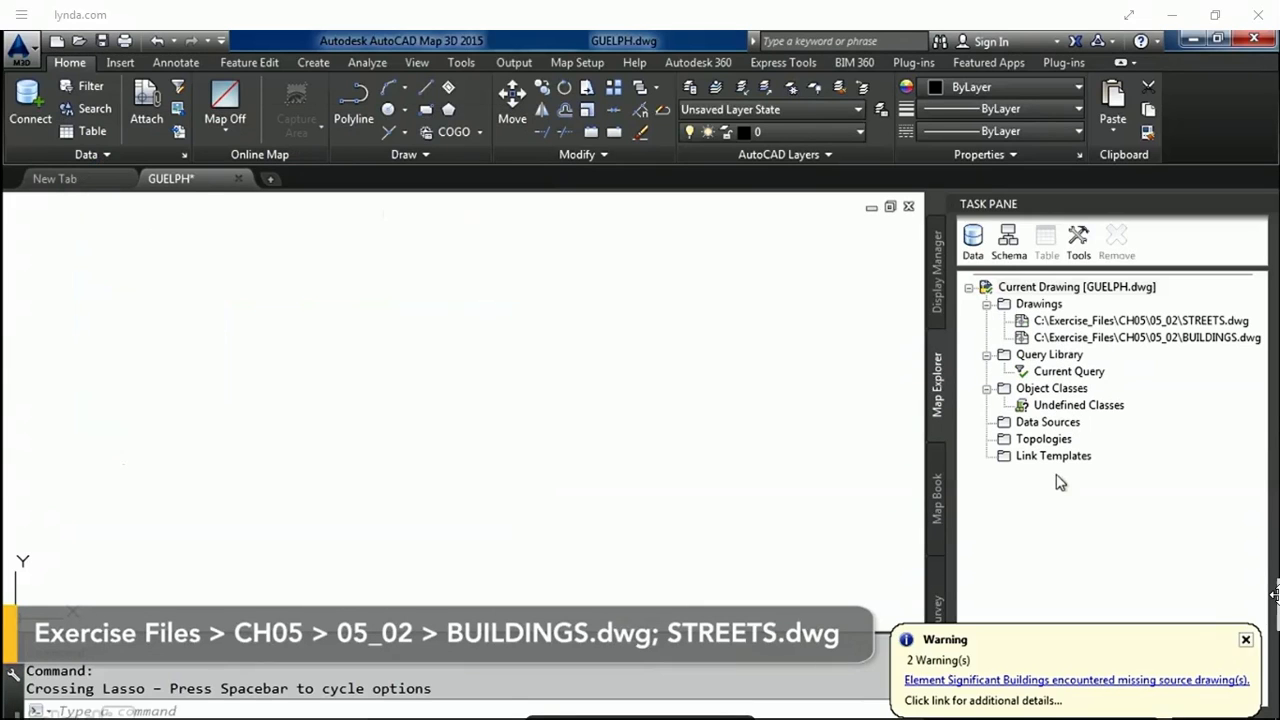
click(1245, 639)
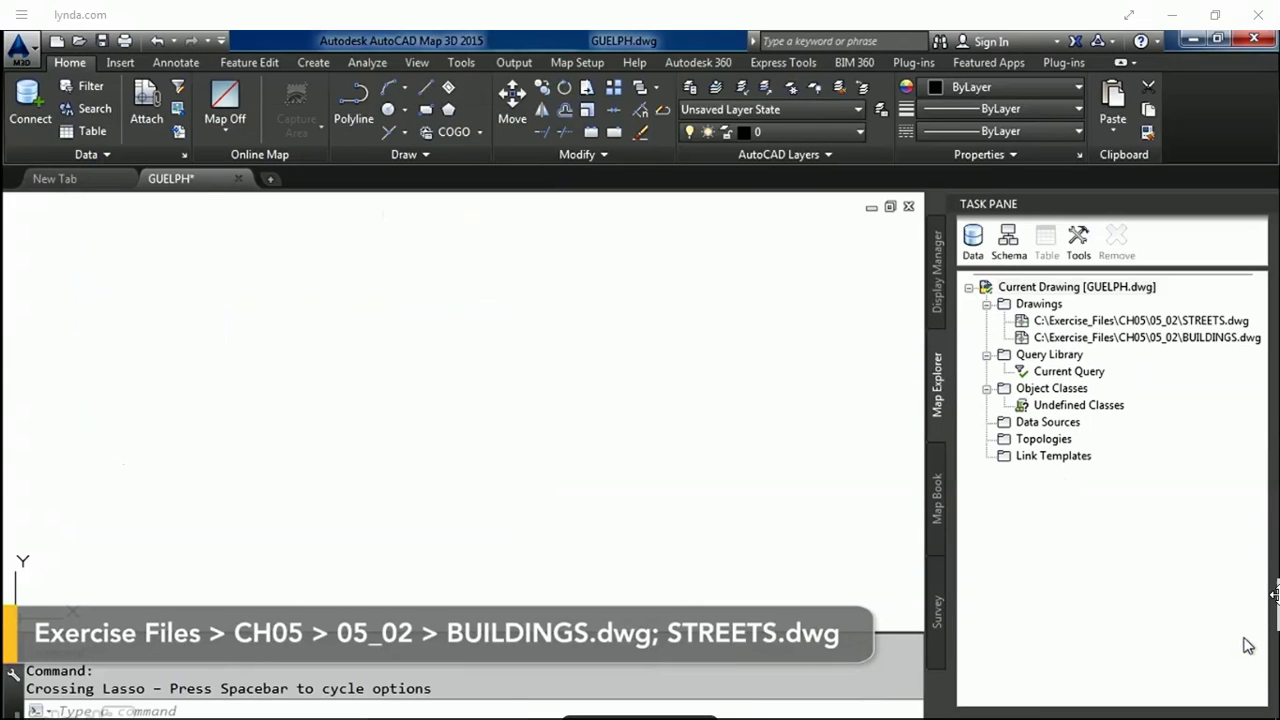
click(940, 302)
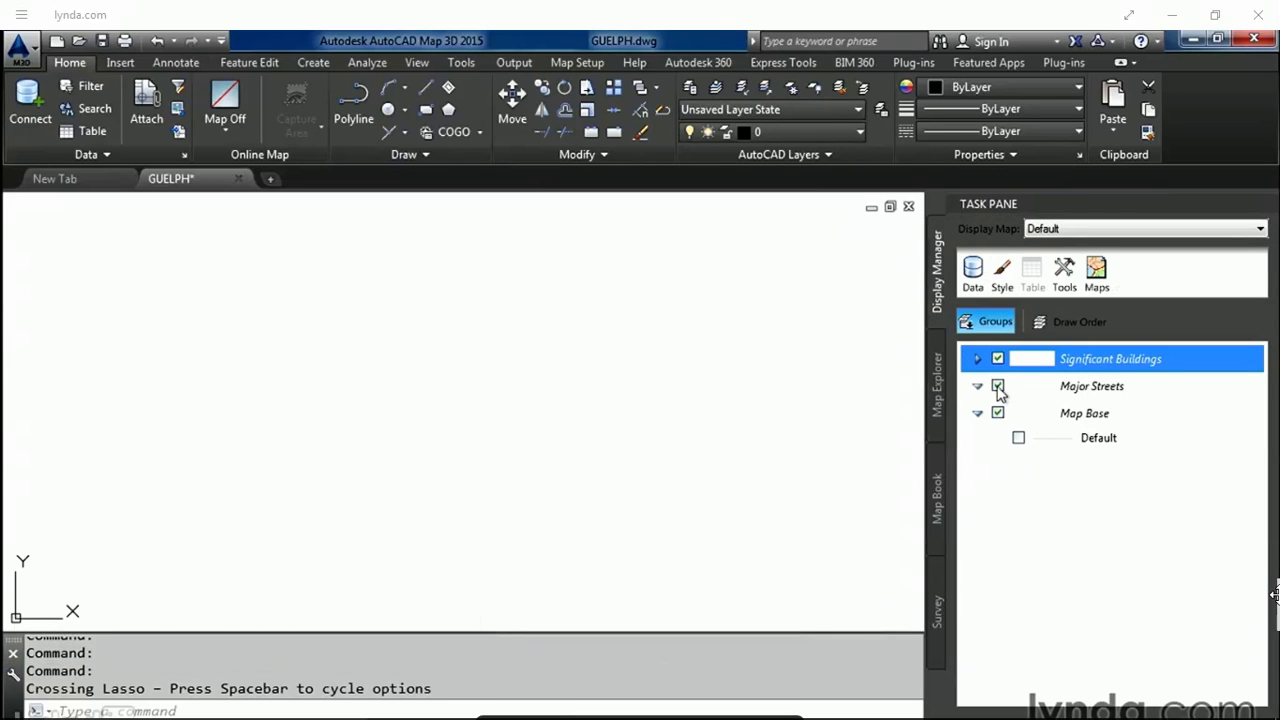
- Set the attached drawing scope of the Significant Buildings element to BUILDINGS.dwg in its properties
right_click(1097, 366)
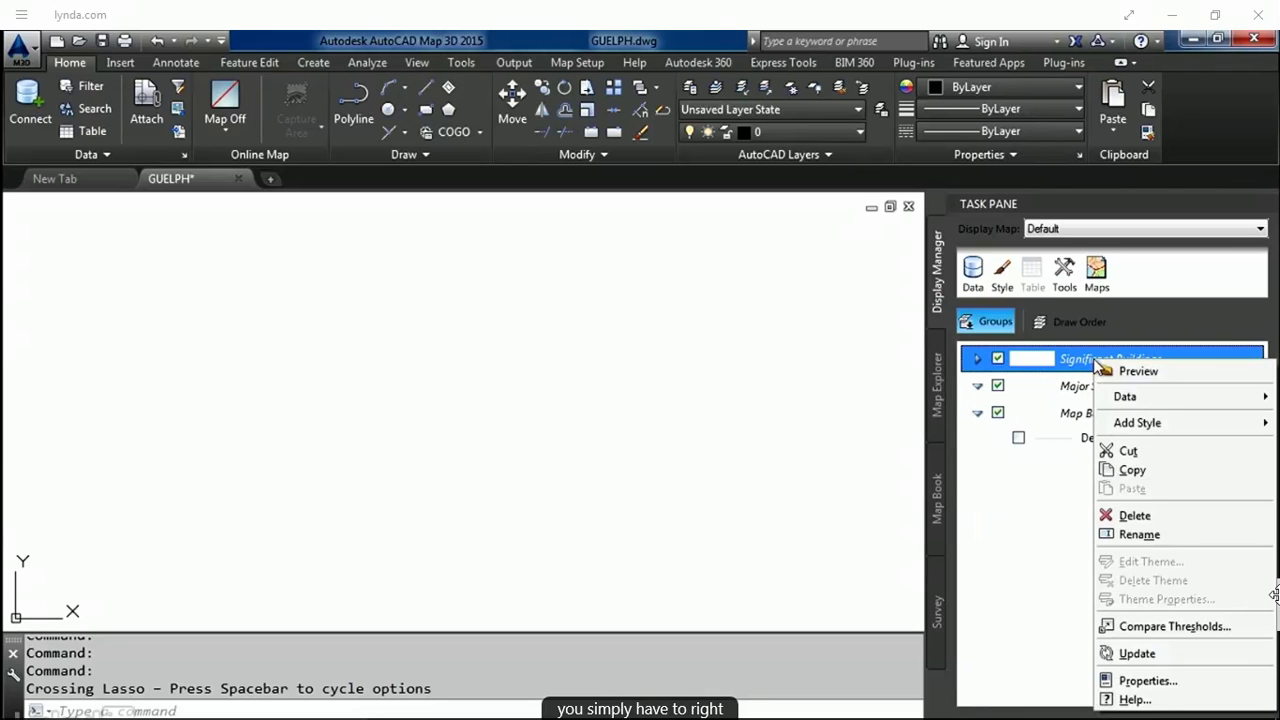
click(1150, 681)
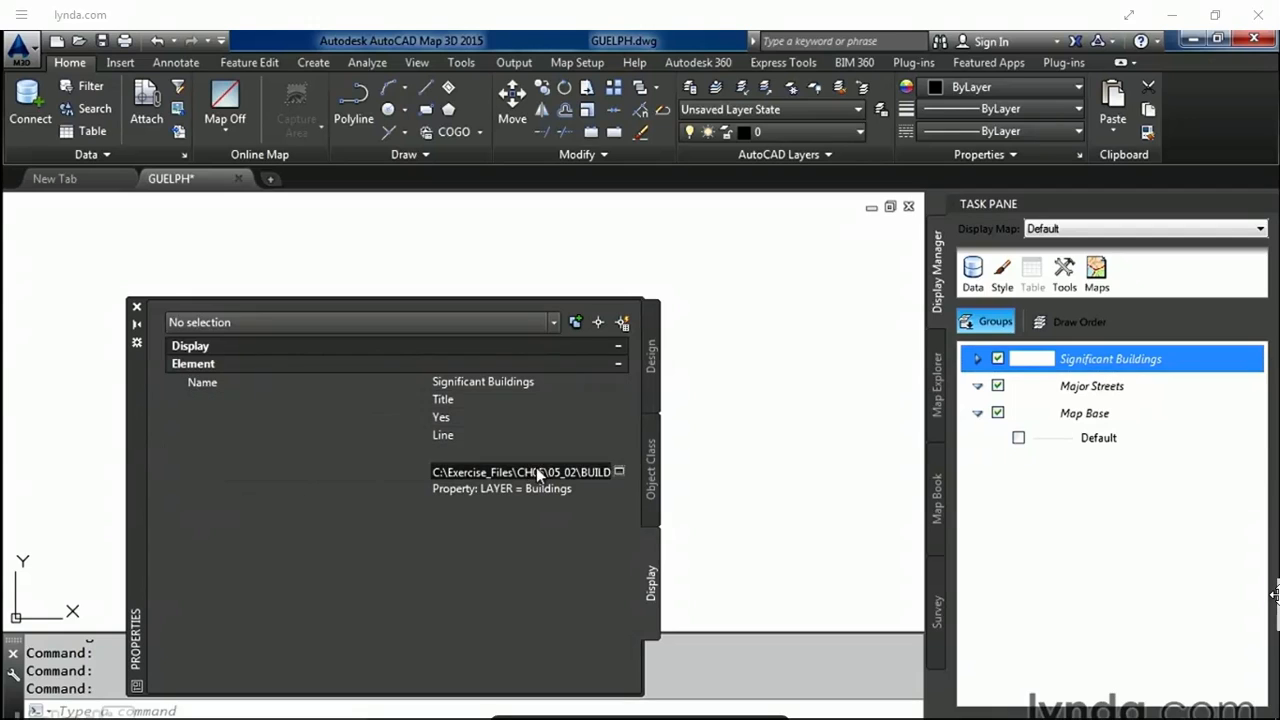
click(621, 472)
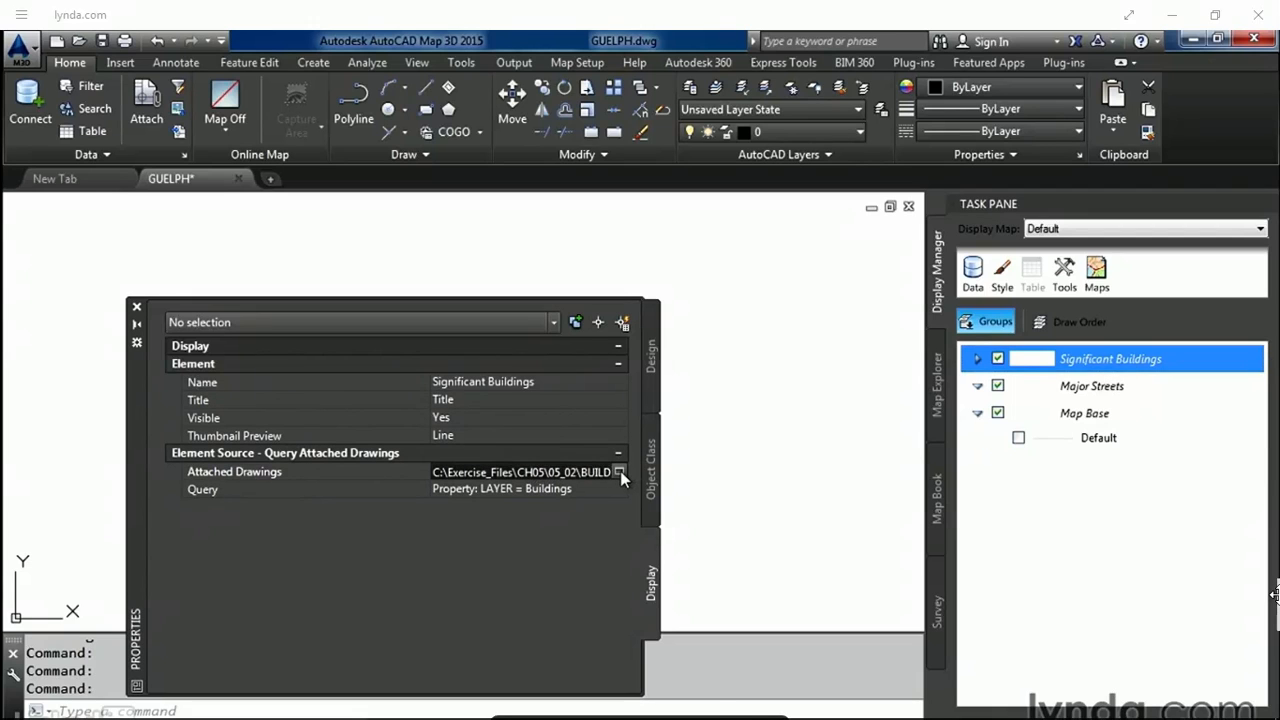
click(620, 472)
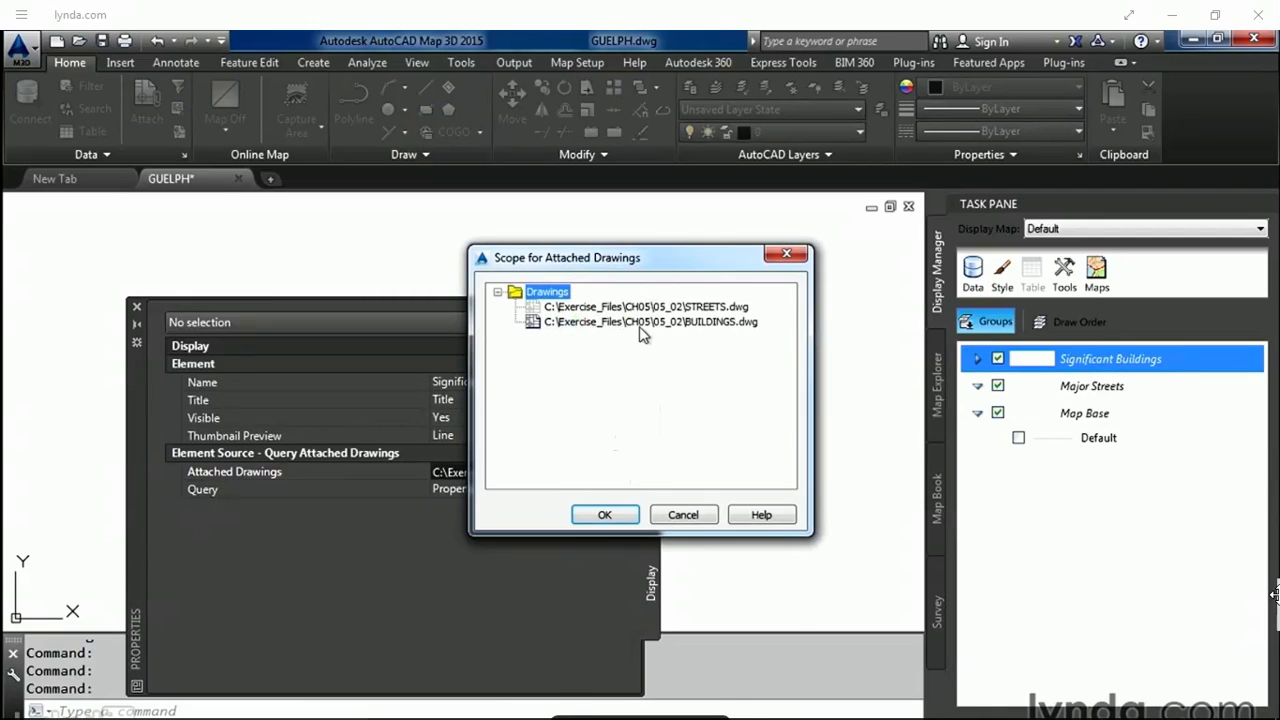
click(641, 322)
click(607, 514)
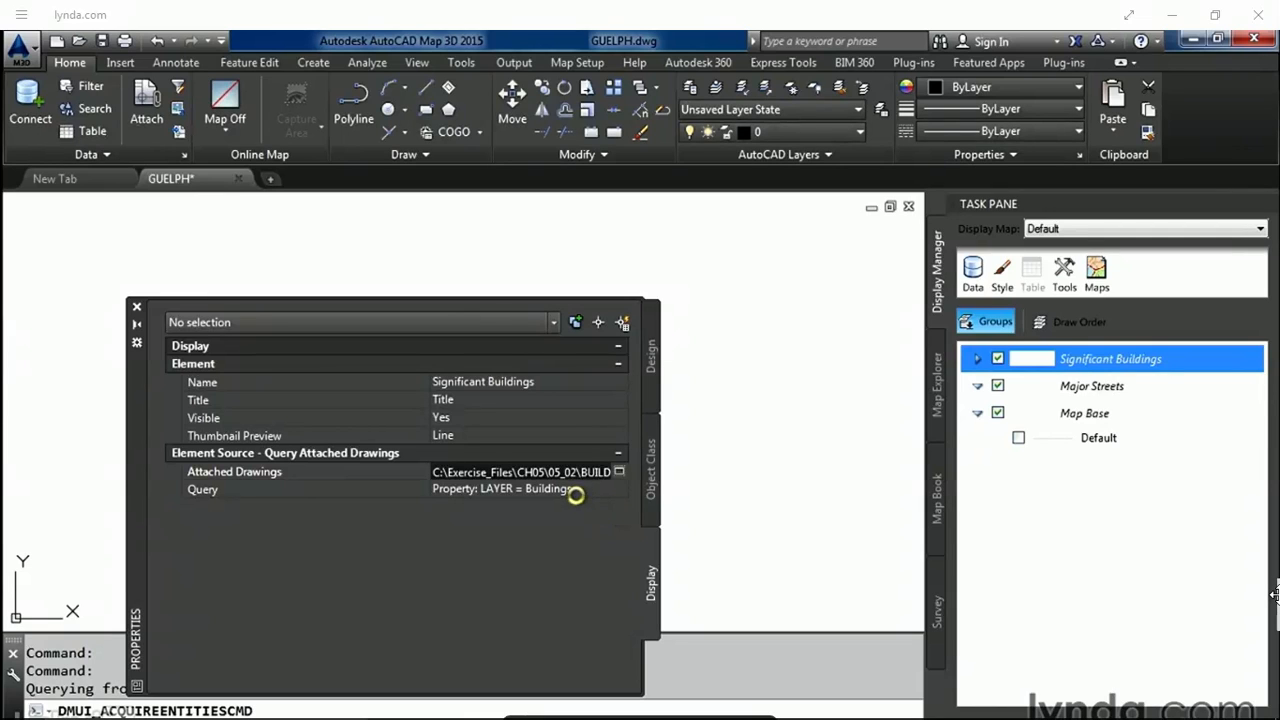
- Set the attached drawing scope of the Major Streets element to STREETS.dwg, and clear the map warning messages
click(1094, 390)
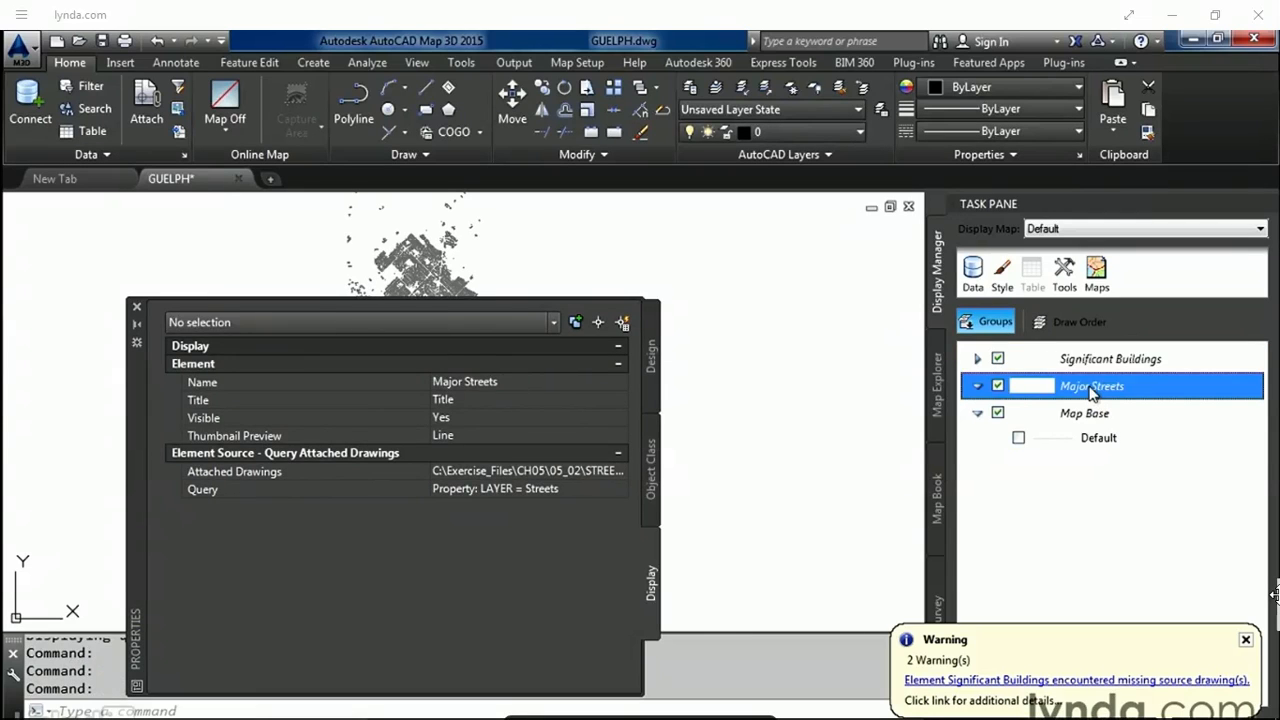
click(609, 470)
click(619, 472)
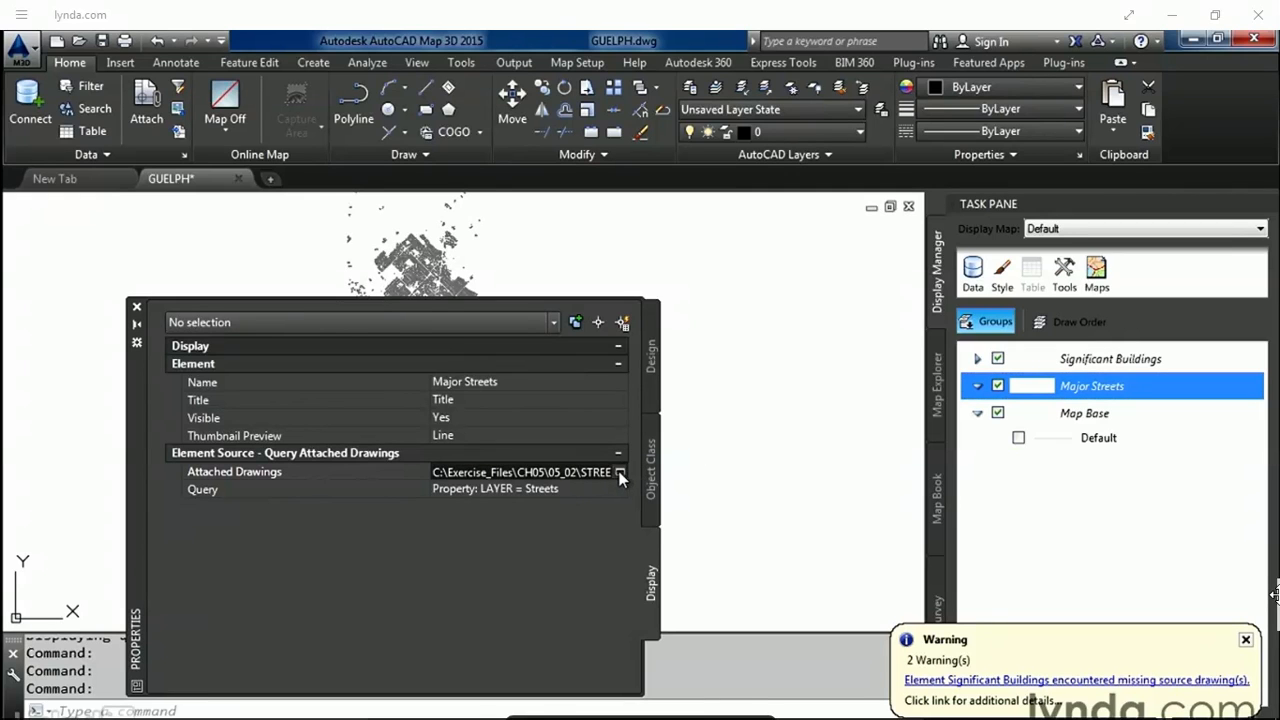
click(645, 307)
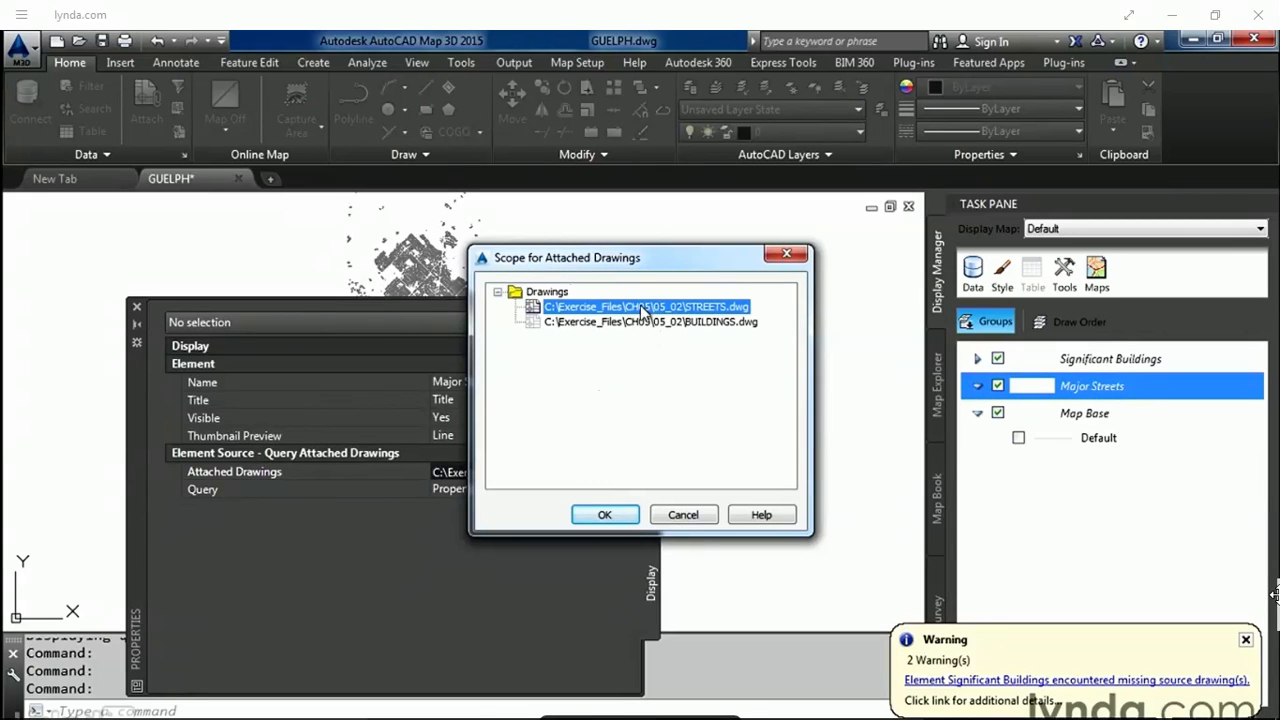
click(605, 515)
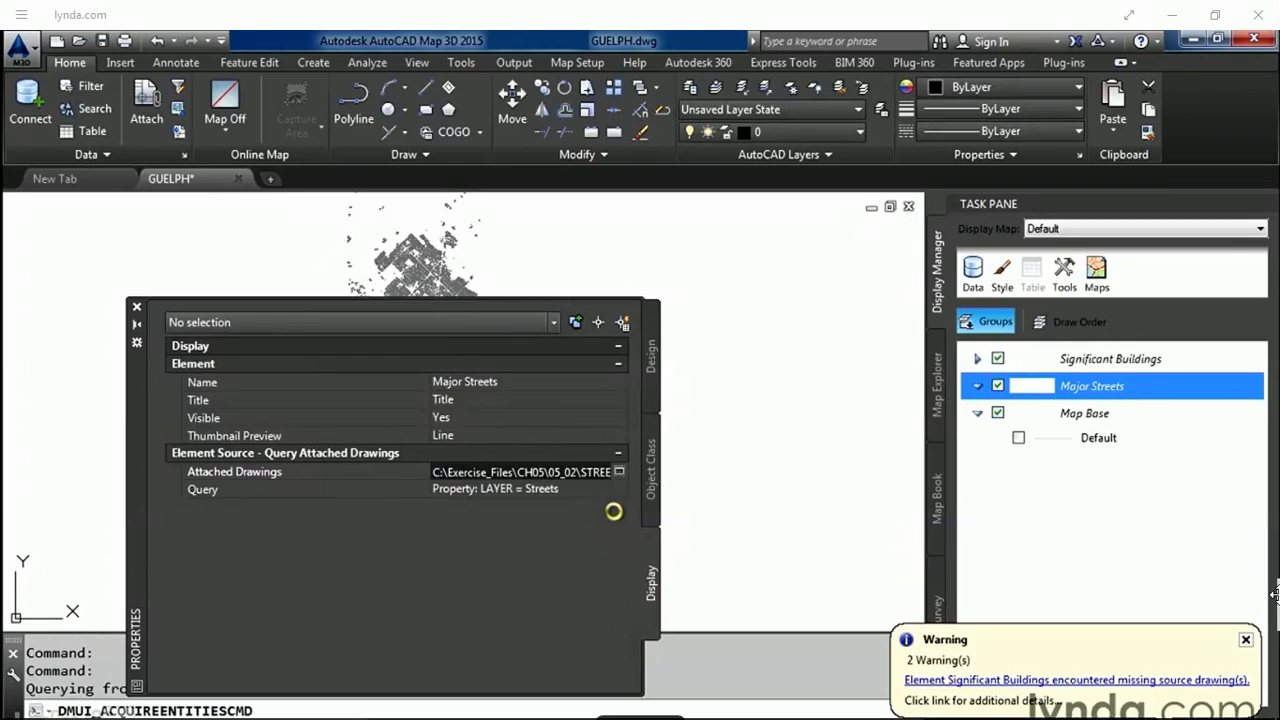
click(137, 307)
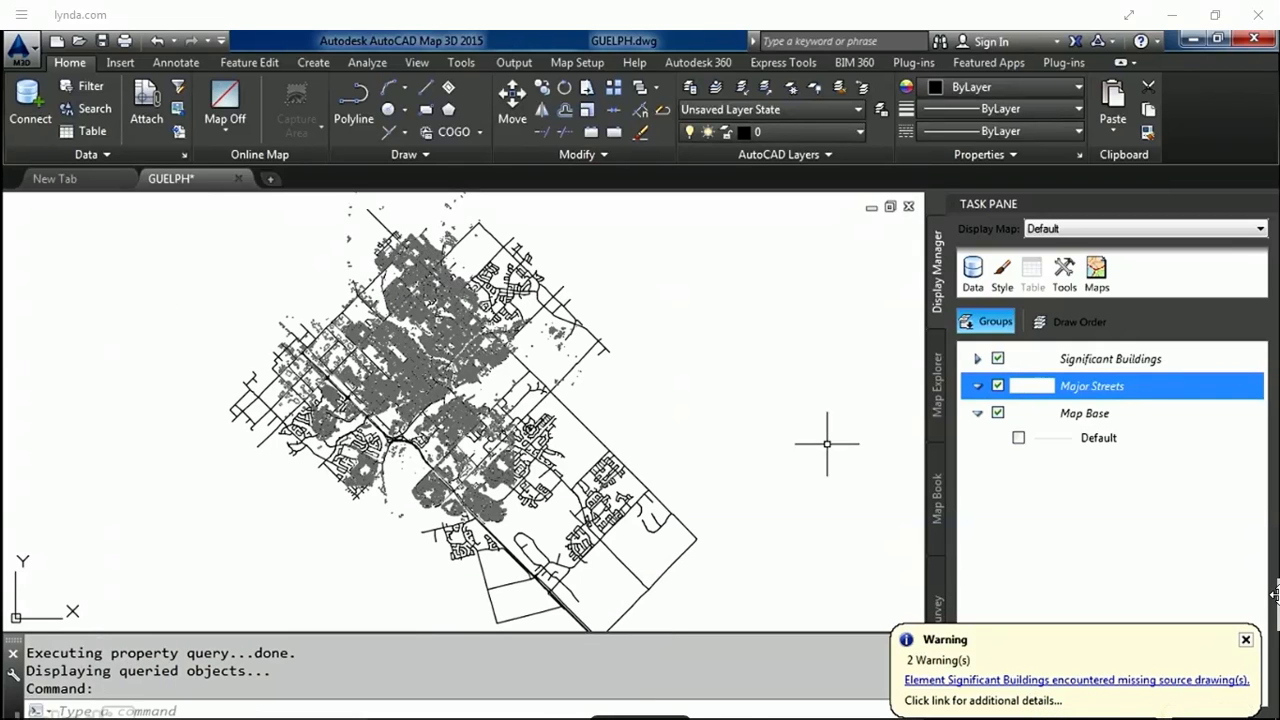
click(945, 680)
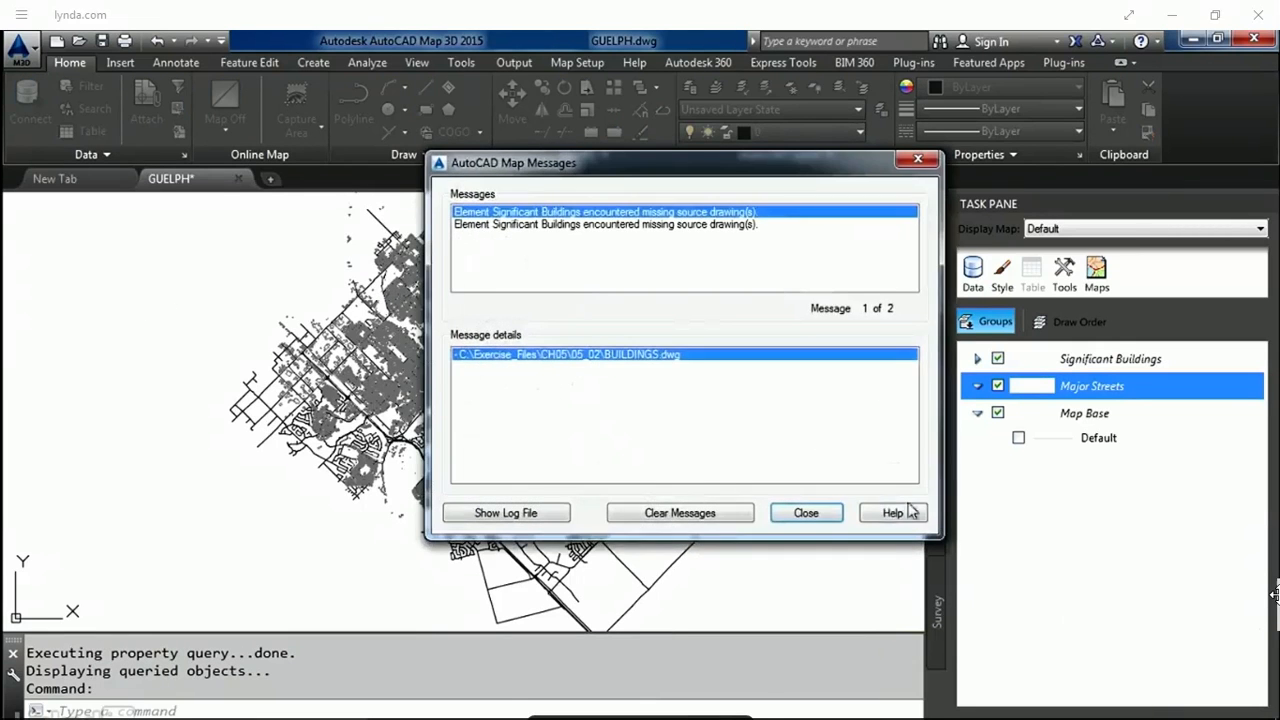
click(709, 514)
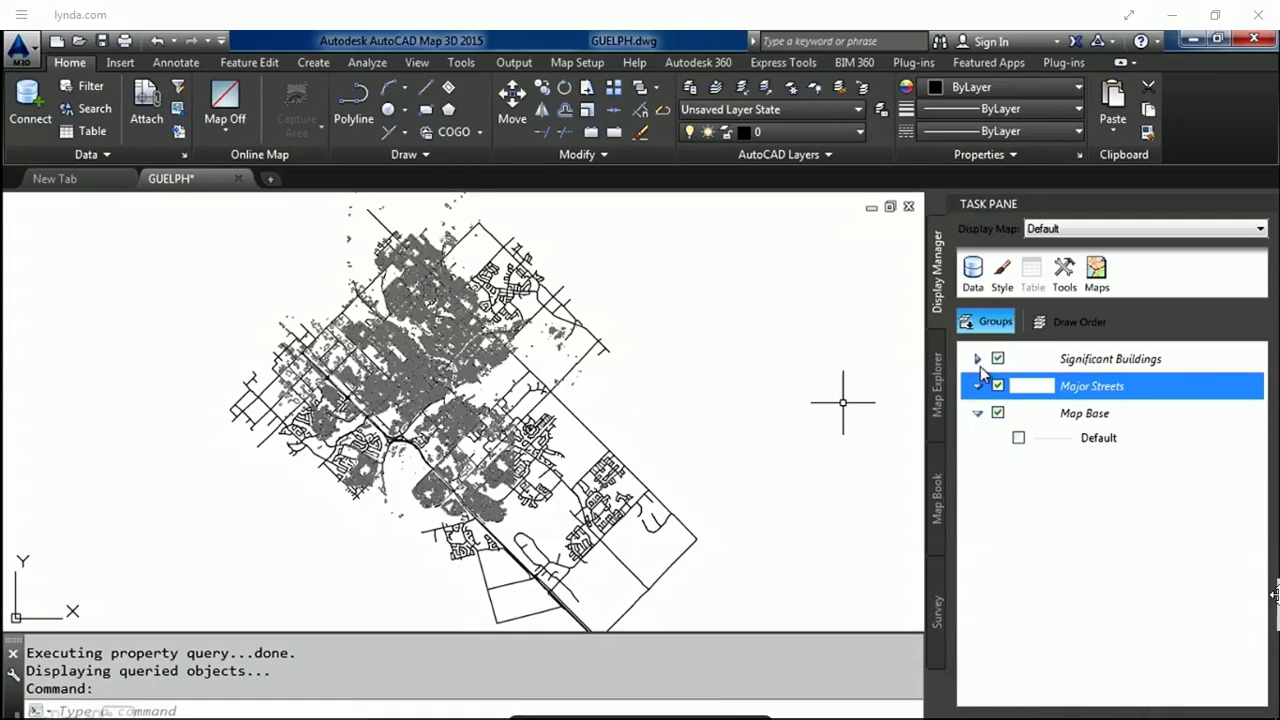
- Add a Hatch style to the Significant Buildings element
right_click(1078, 364)
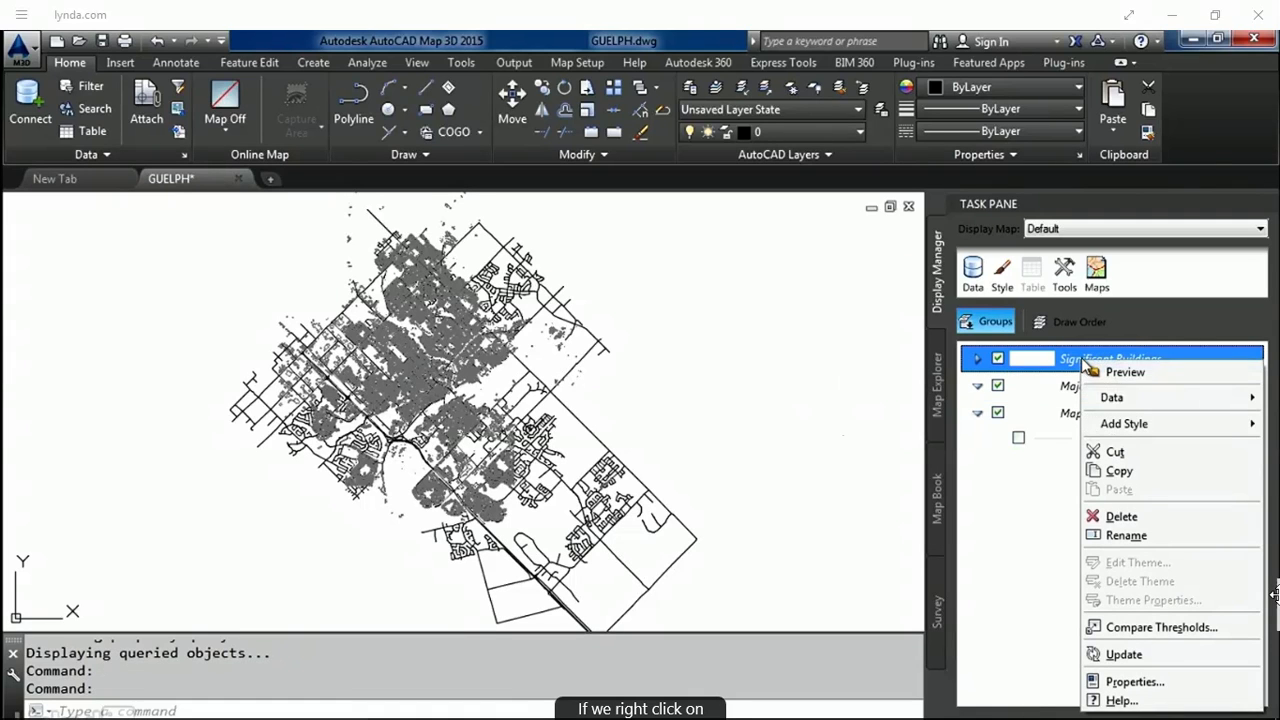
mouse_move(1107, 428)
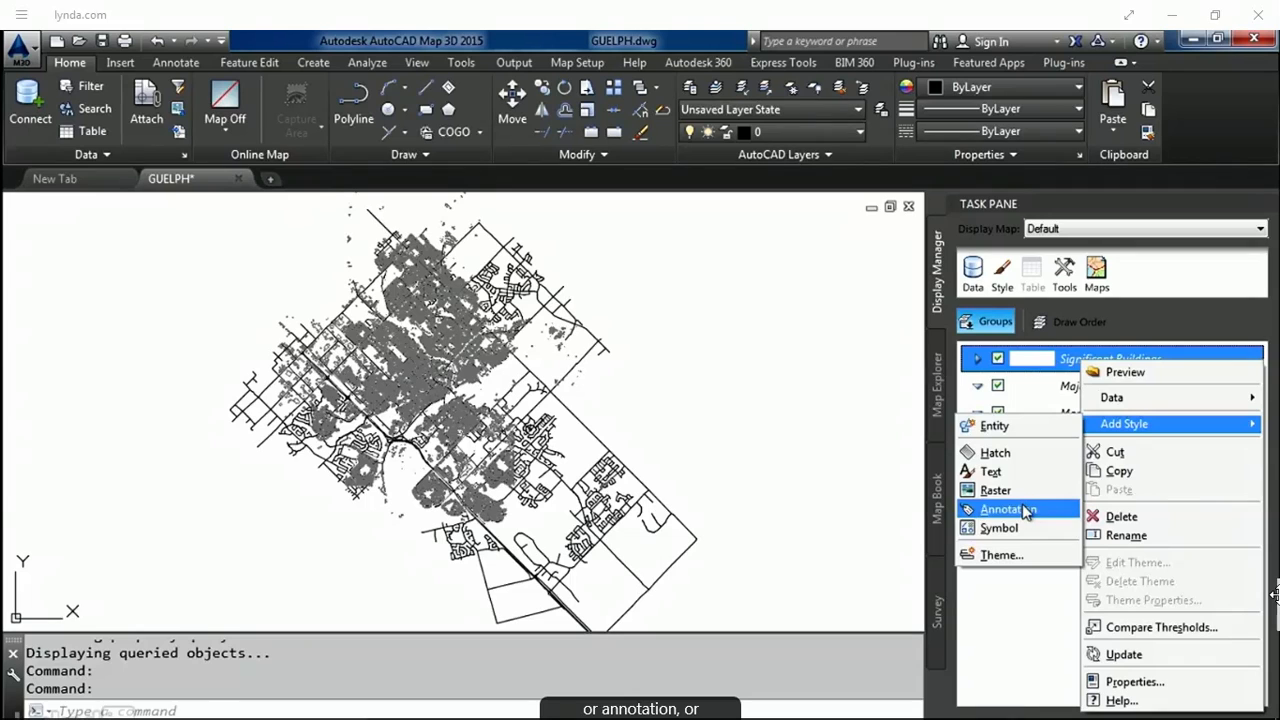
click(999, 456)
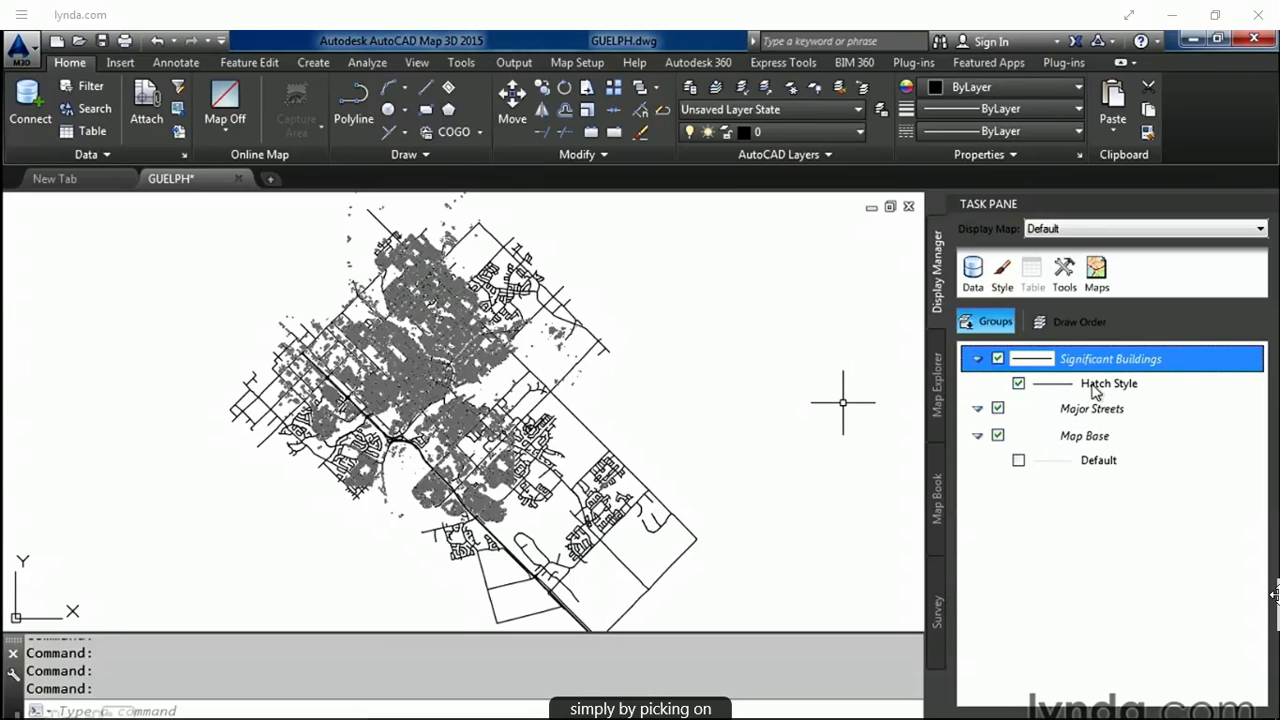
- Set the color of the Significant Buildings hatch style to cyan and close its properties
click(1094, 389)
right_click(1094, 389)
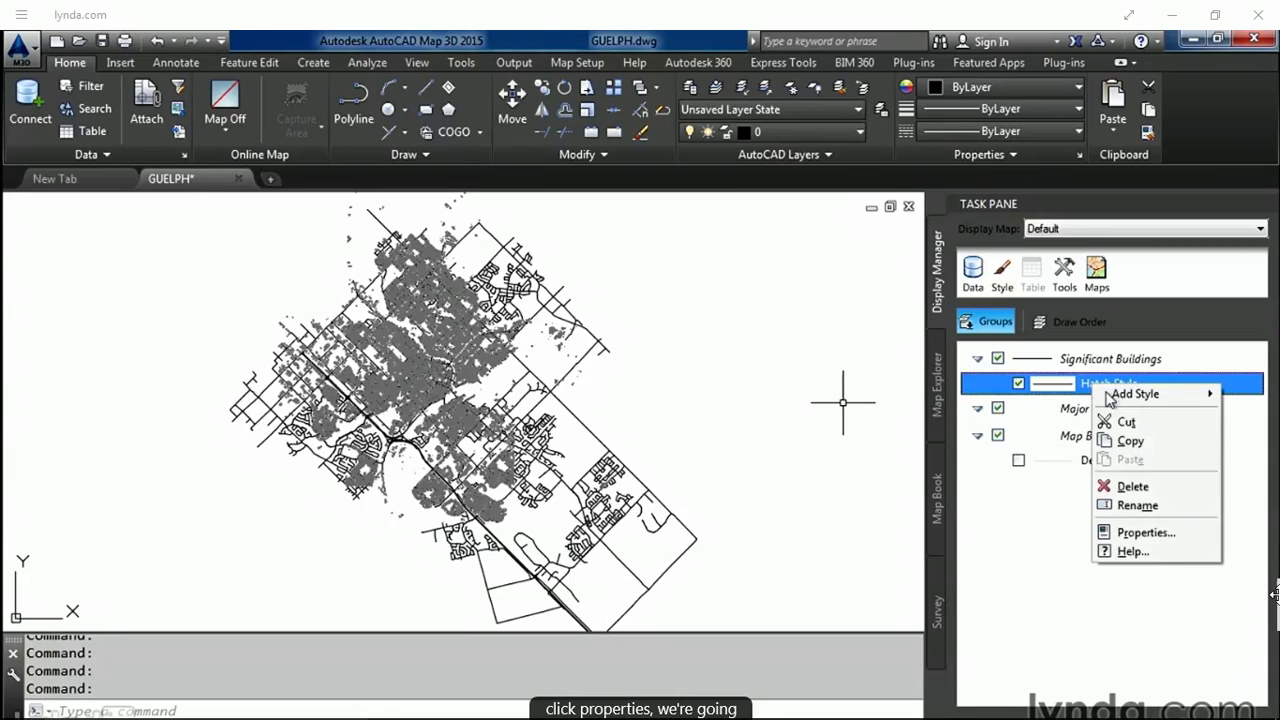
click(1143, 535)
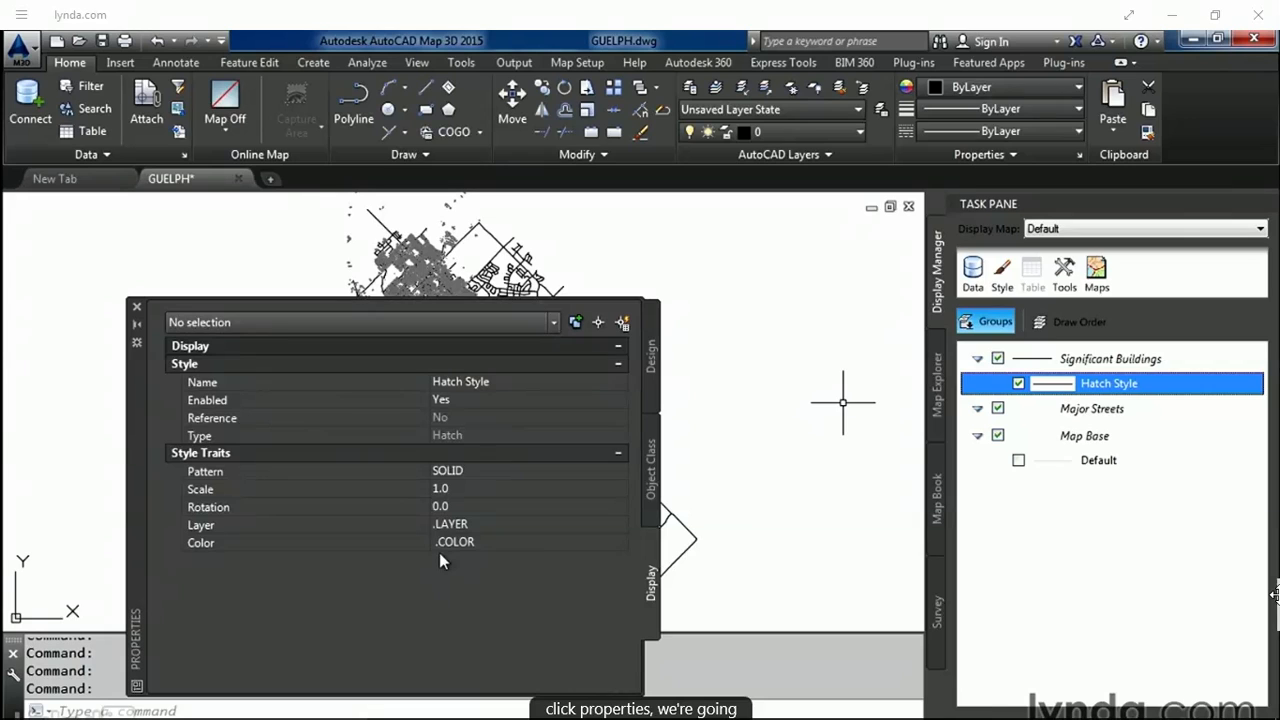
click(614, 543)
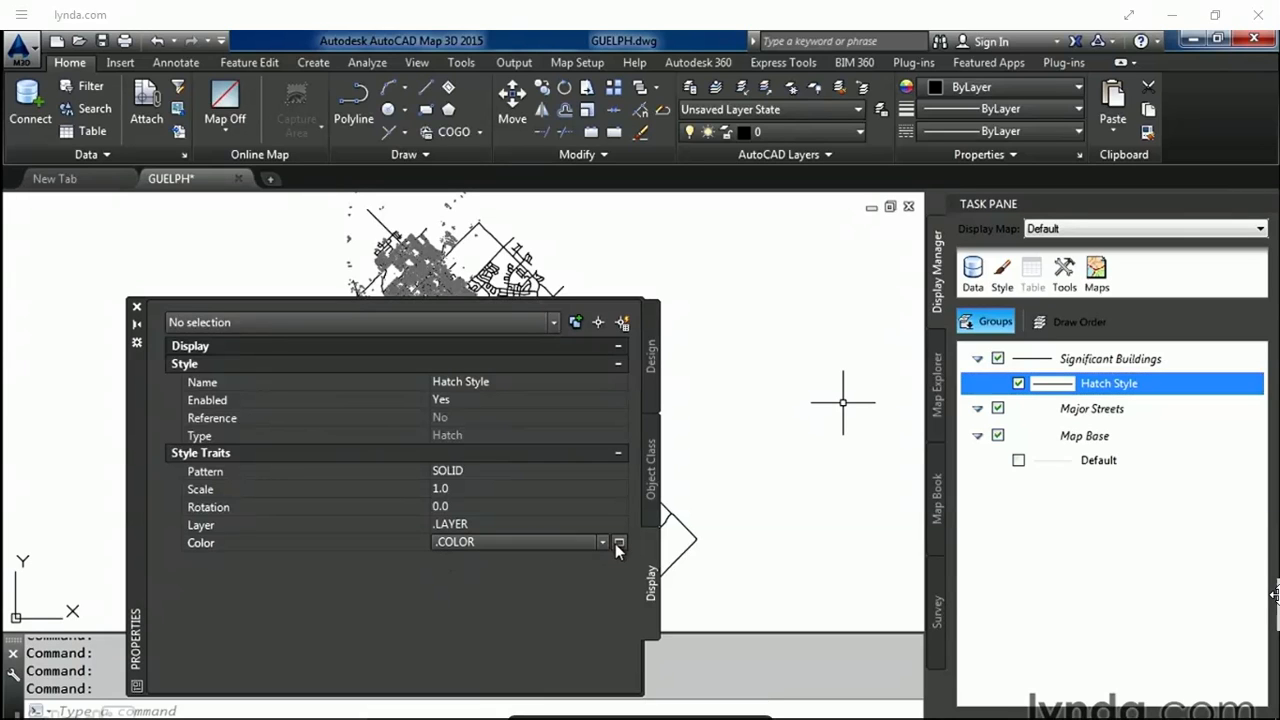
click(602, 542)
click(512, 711)
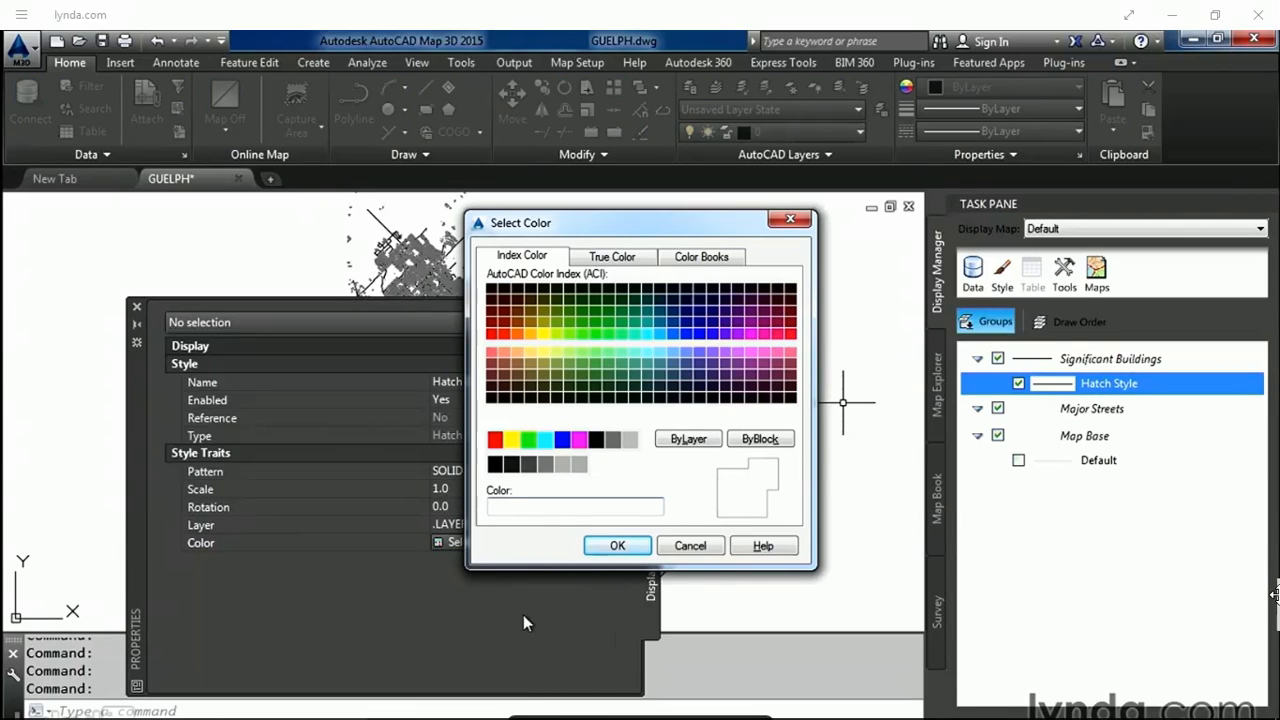
click(545, 439)
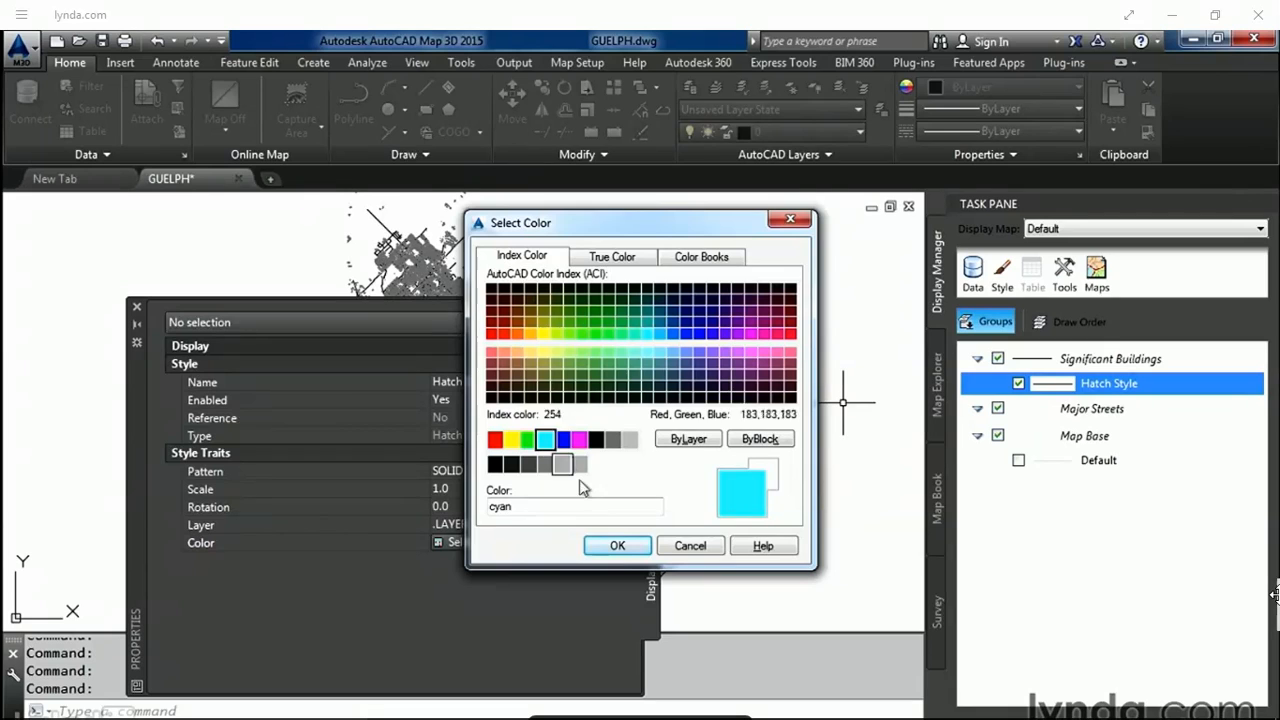
click(617, 546)
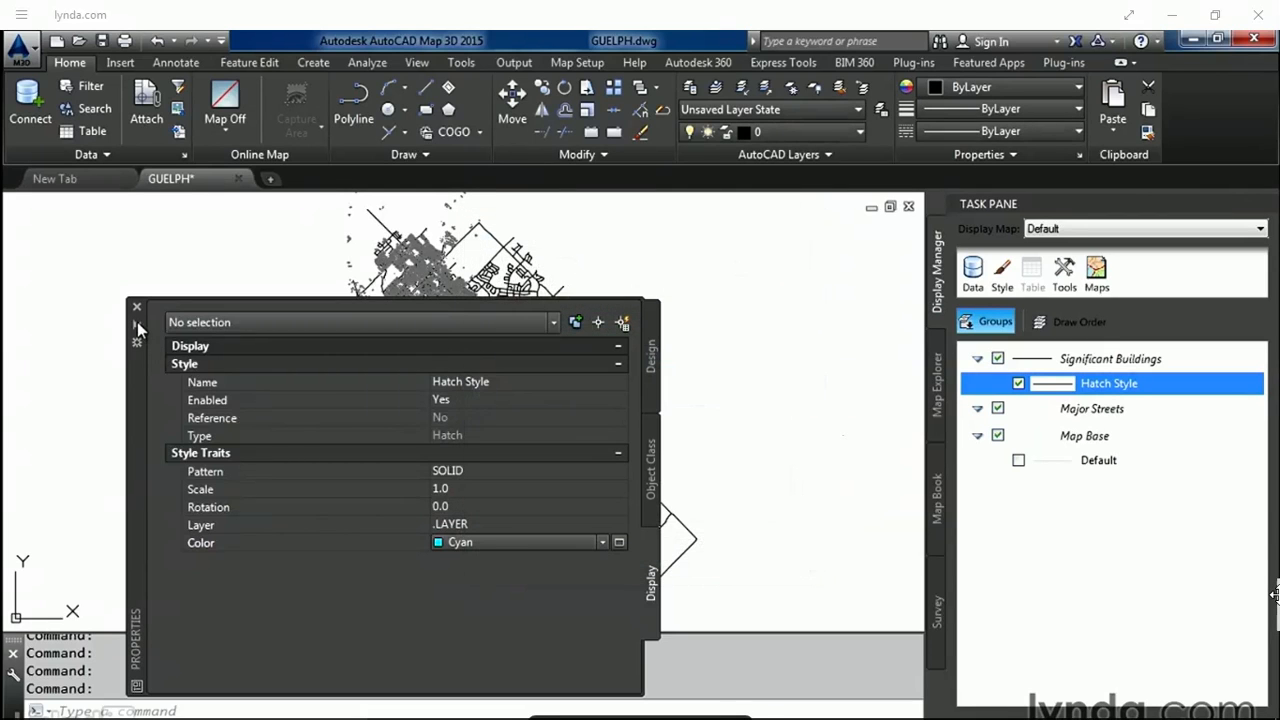
click(137, 310)
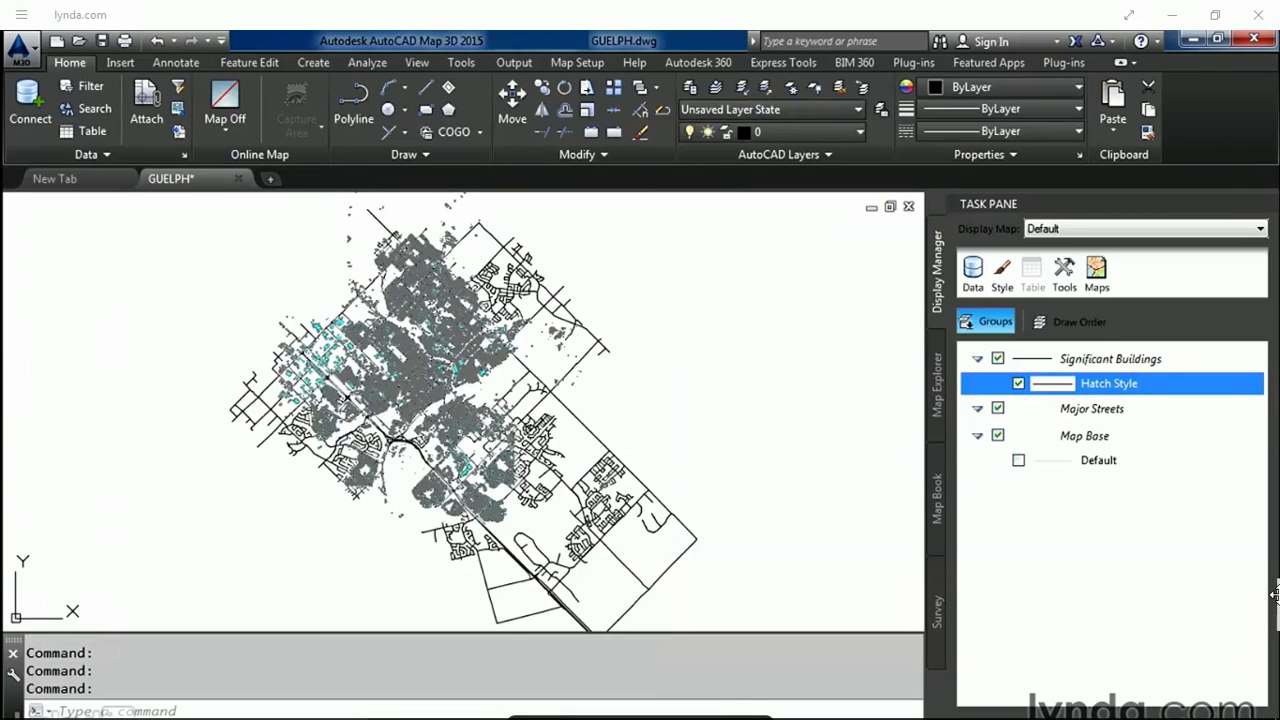
- Change the thumbnail preview of the Significant Buildings element to Polygon and close its properties
scroll(329, 449, up, 3)
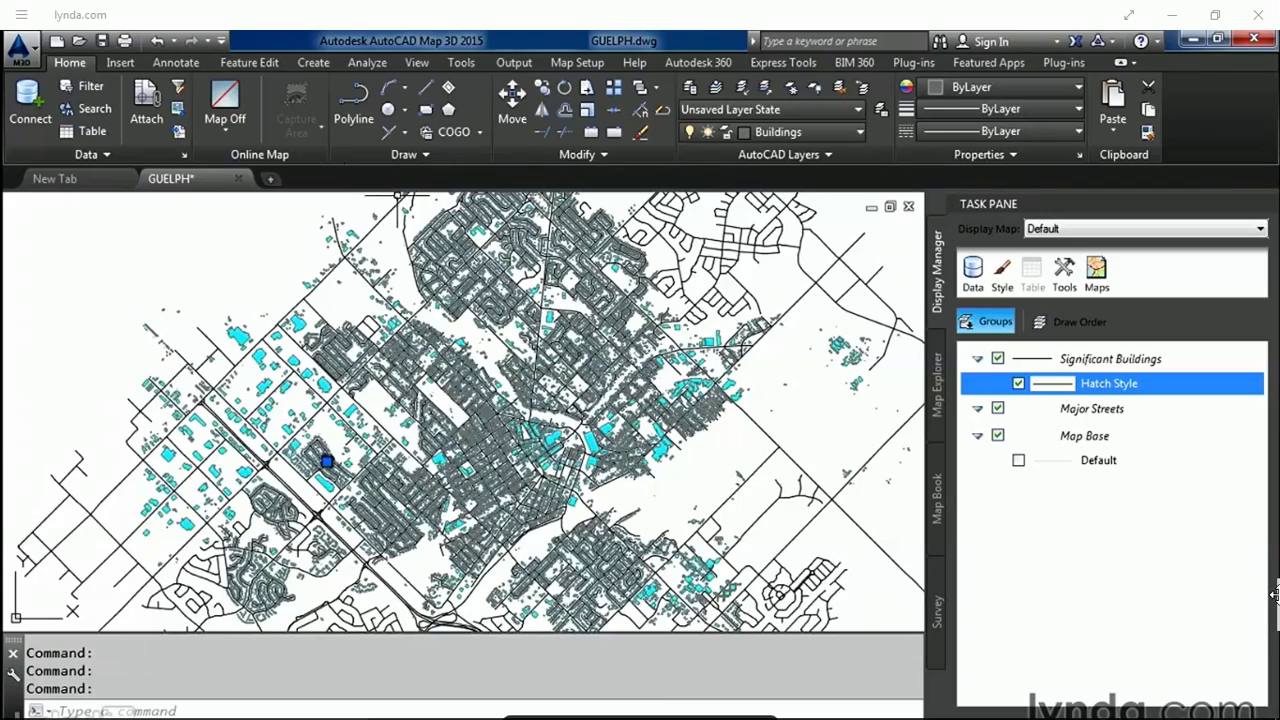
scroll(457, 443, up, 5)
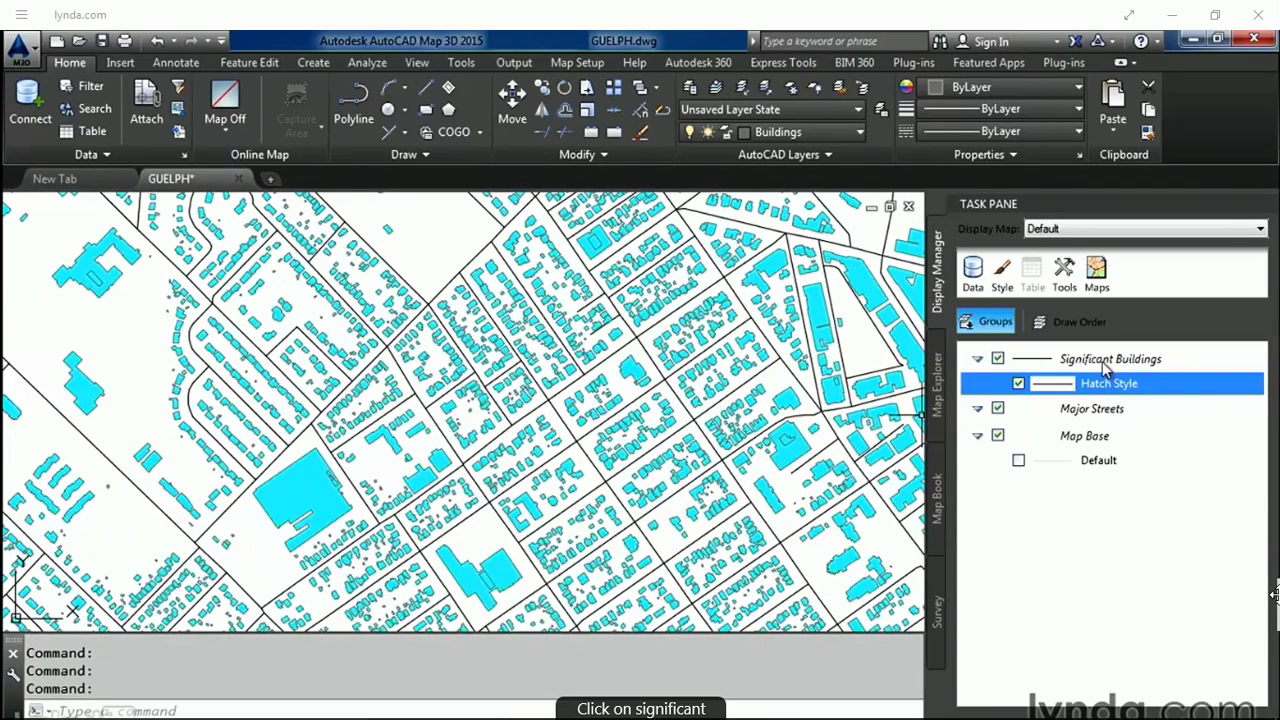
click(1103, 363)
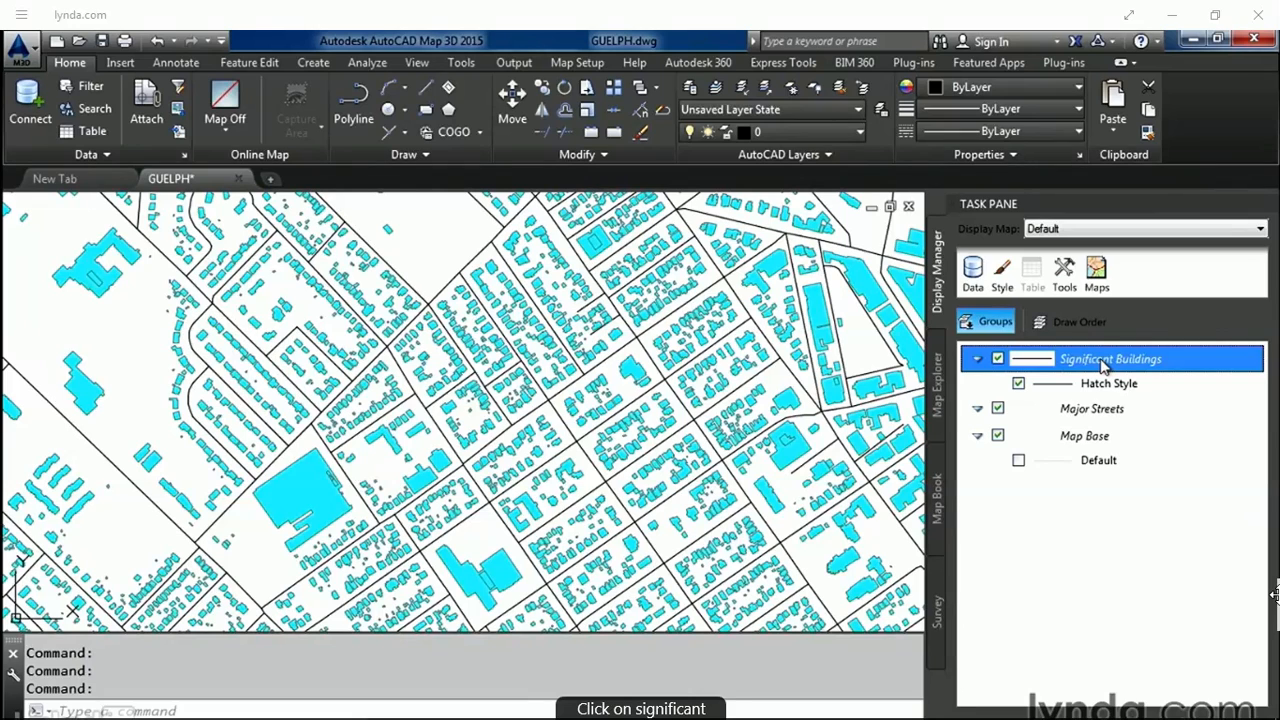
right_click(1103, 365)
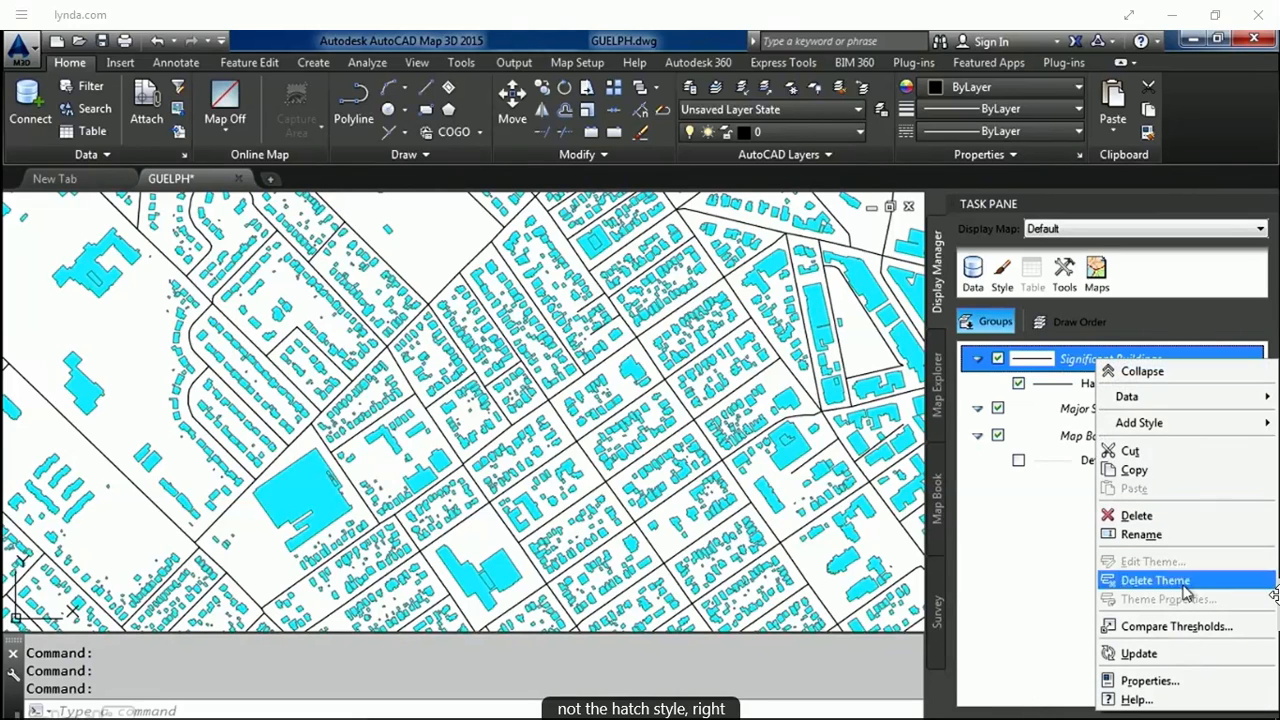
click(1175, 681)
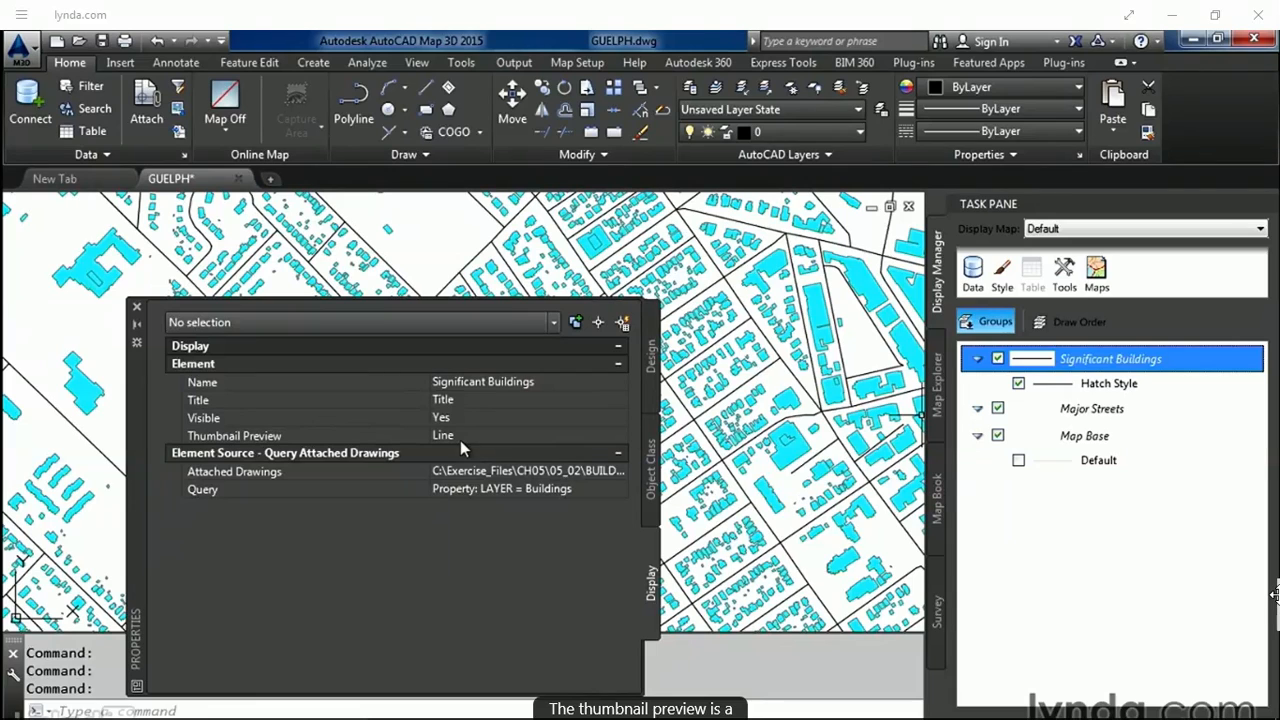
click(546, 435)
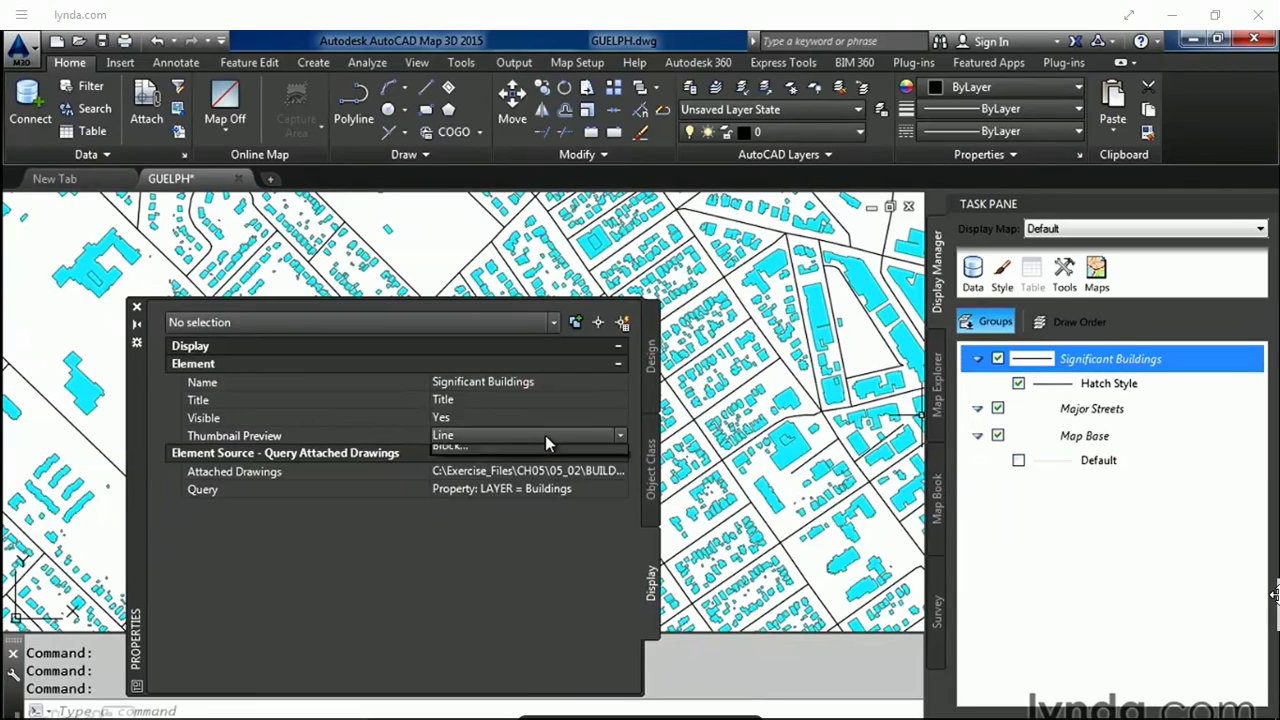
click(545, 435)
click(475, 521)
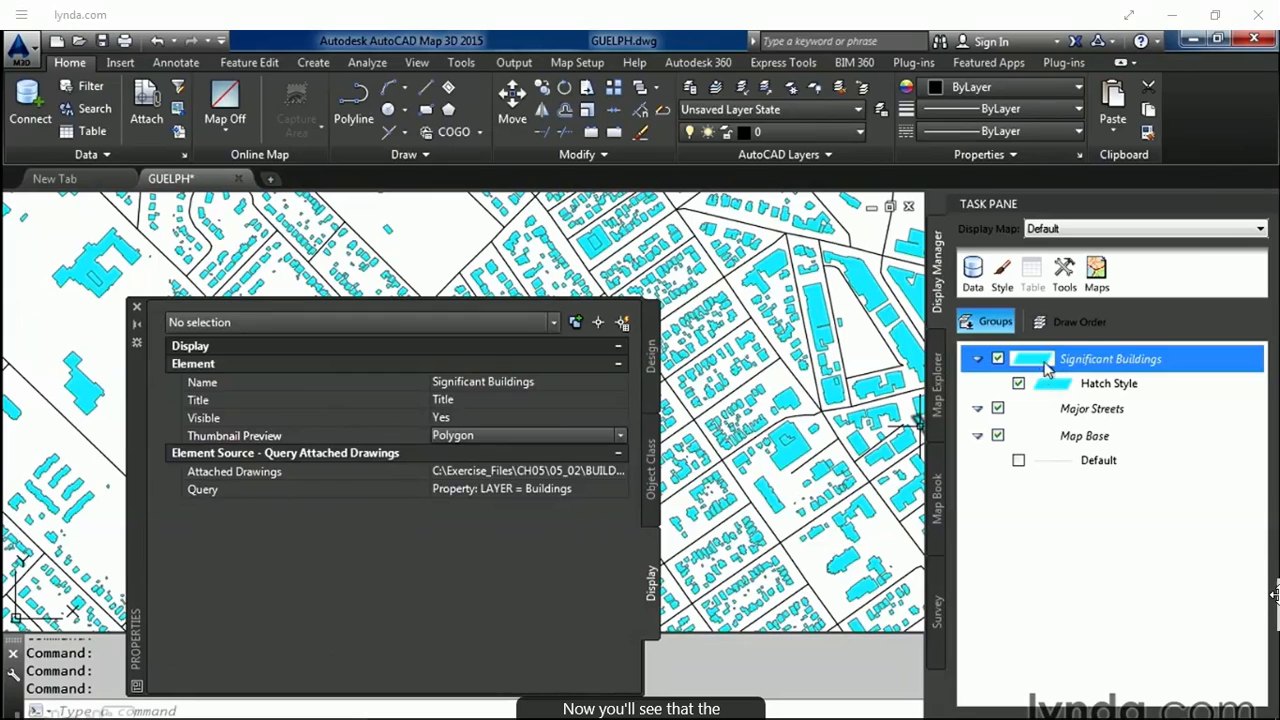
click(137, 310)
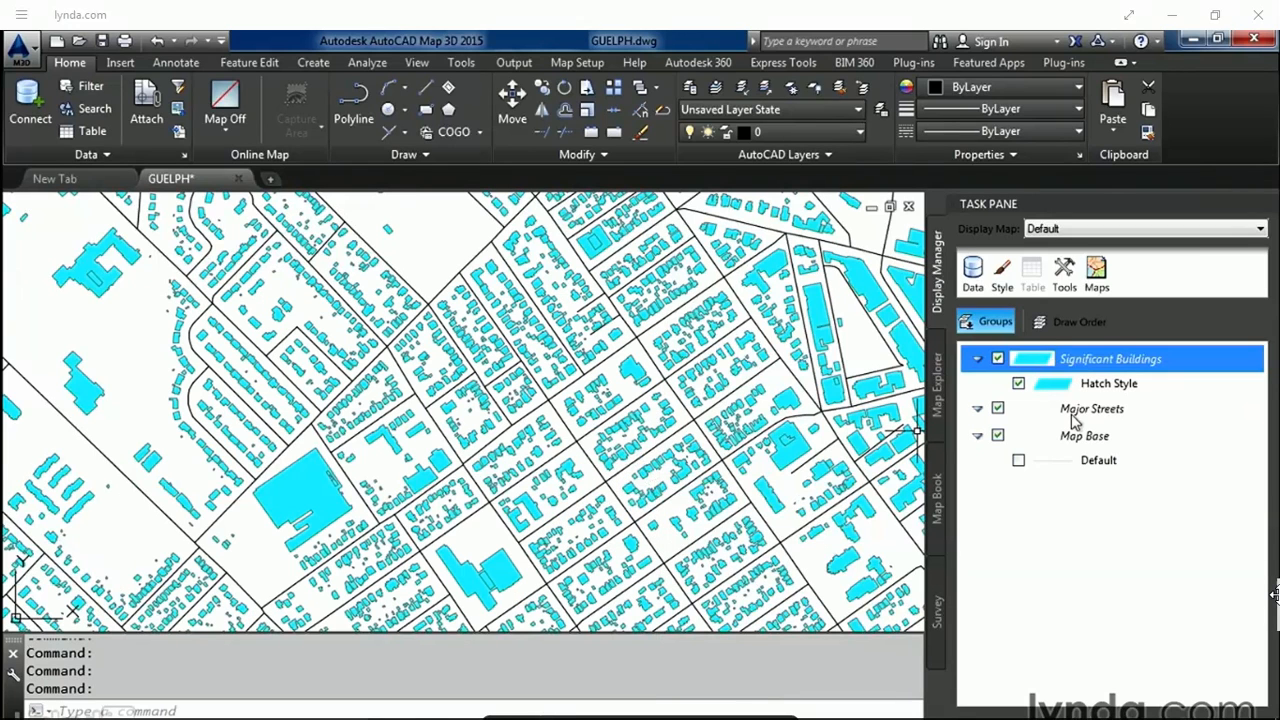
- Add an Entity style to the Major Streets element
click(1086, 418)
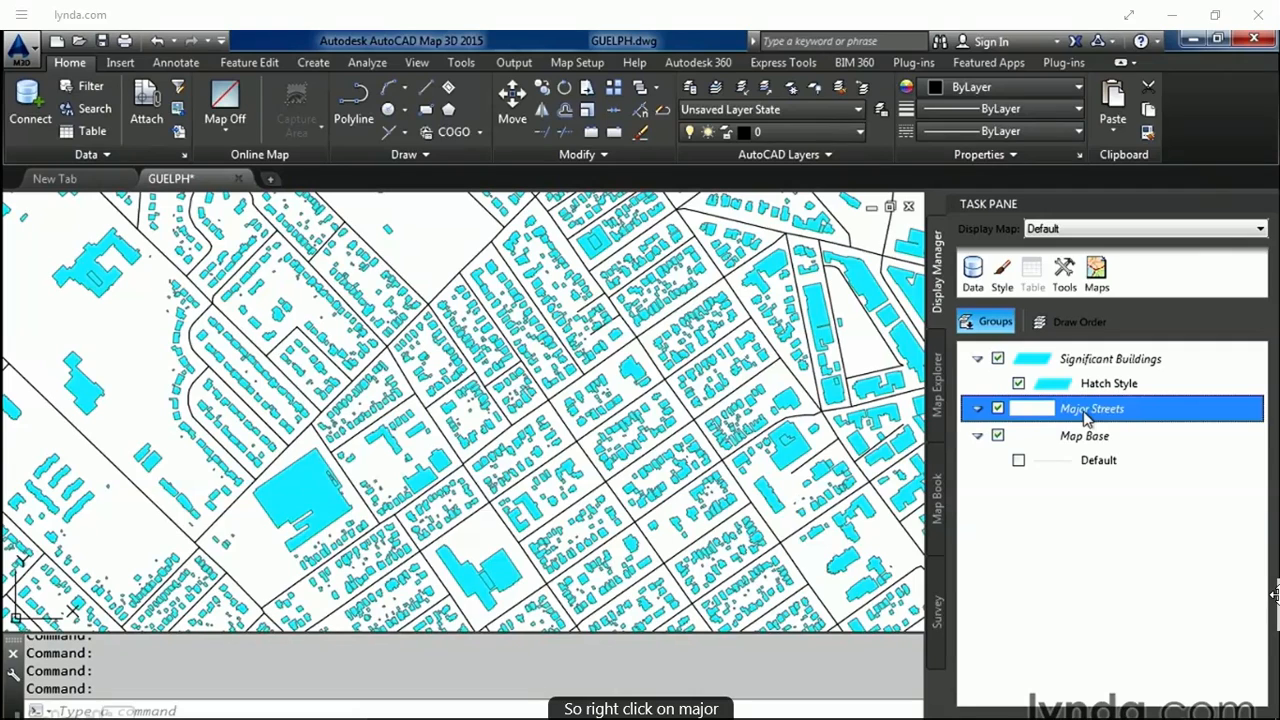
right_click(1086, 418)
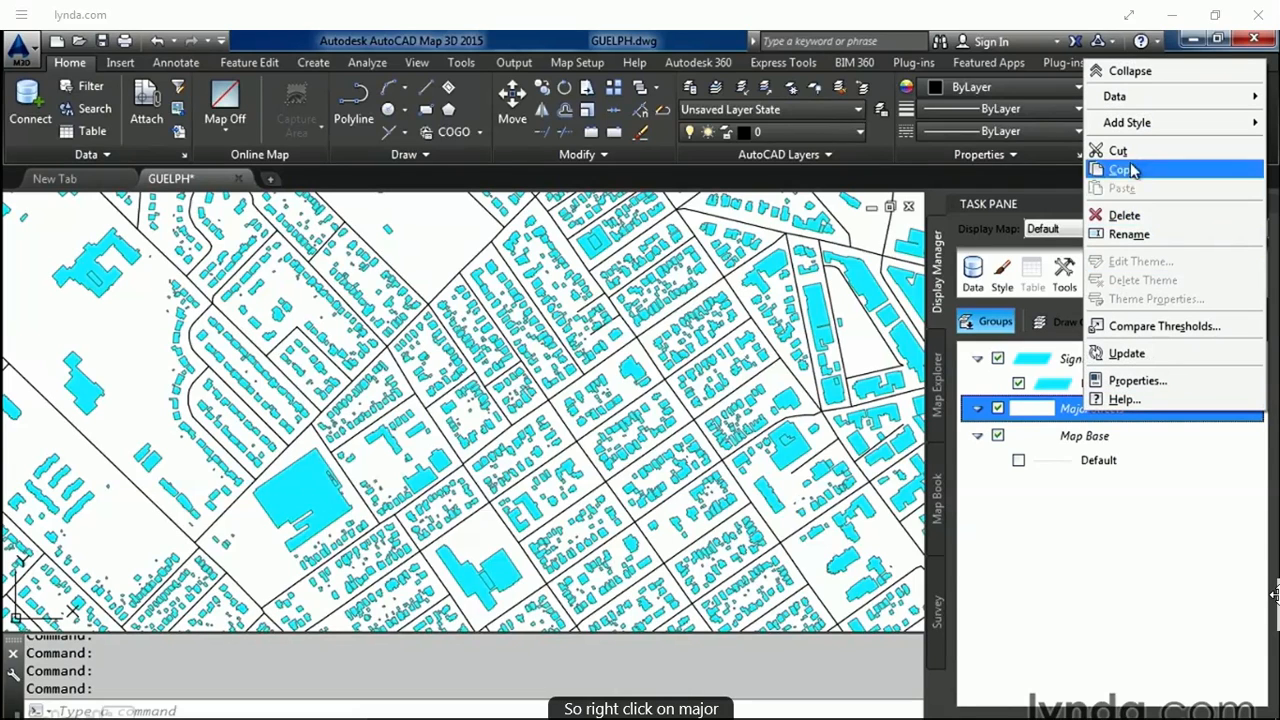
mouse_move(1131, 123)
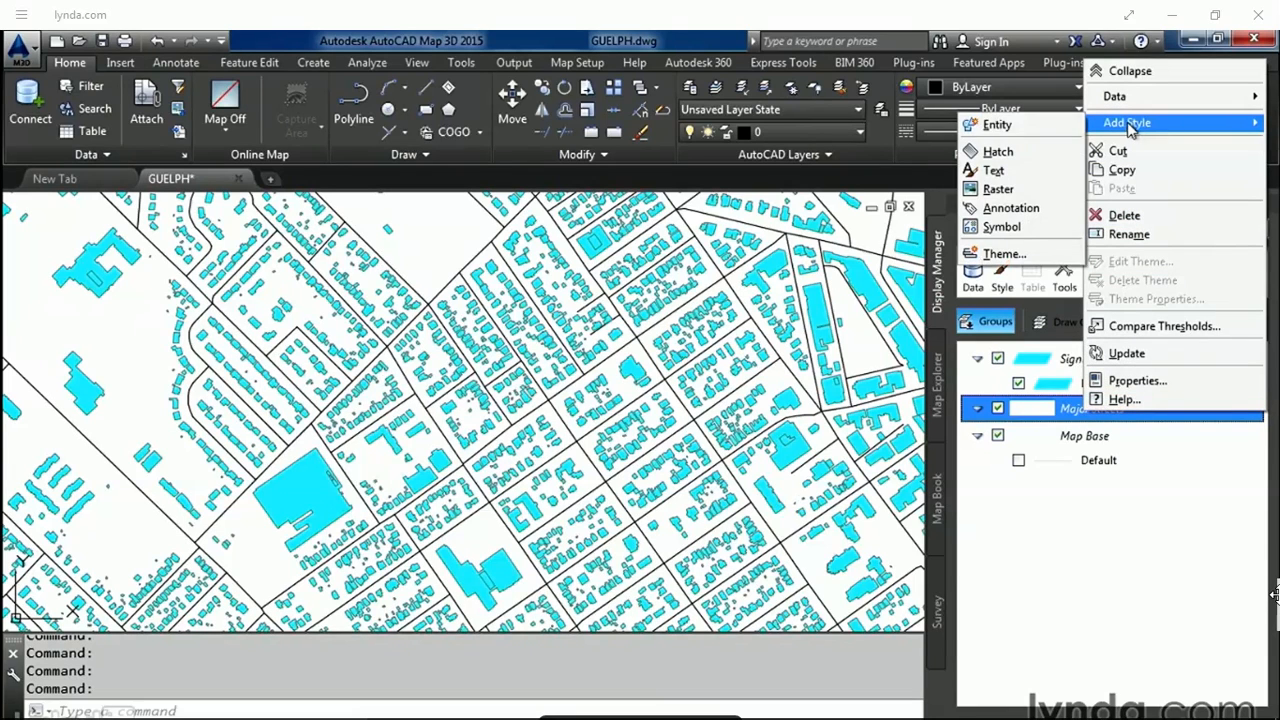
click(1030, 136)
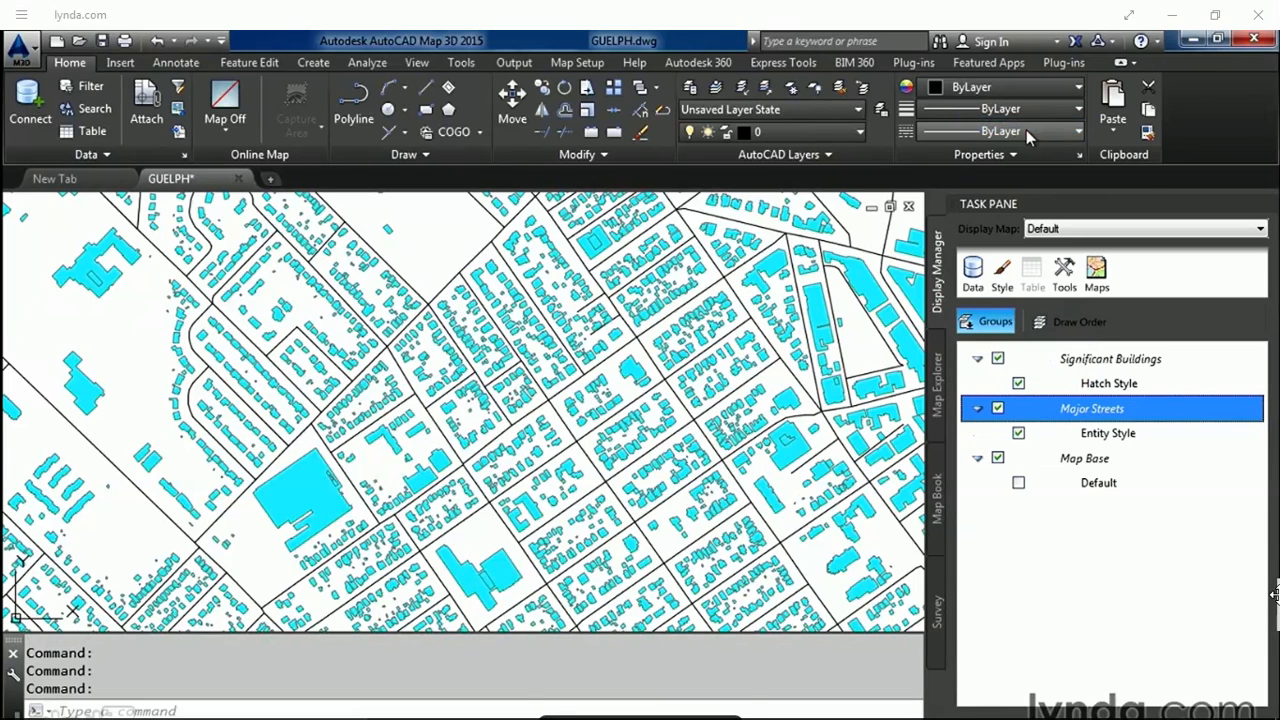
- Set the color of the Major Streets entity style to Red in its properties
right_click(1107, 438)
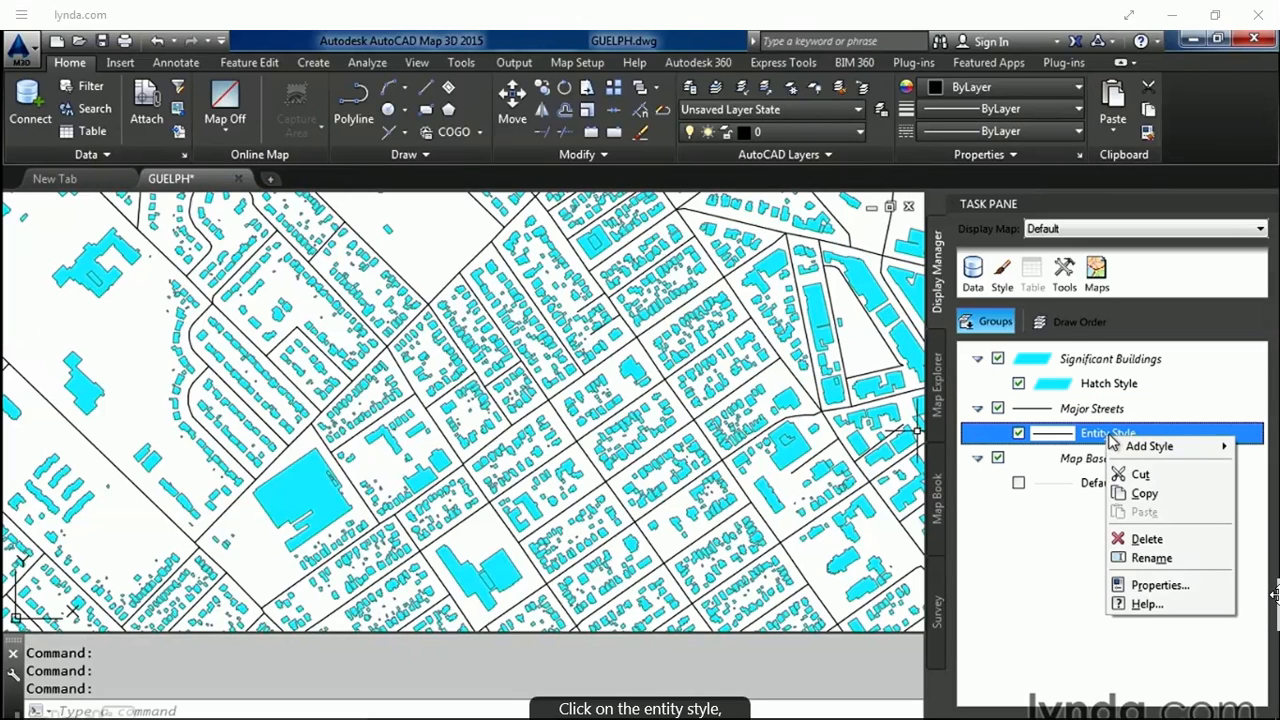
click(1158, 585)
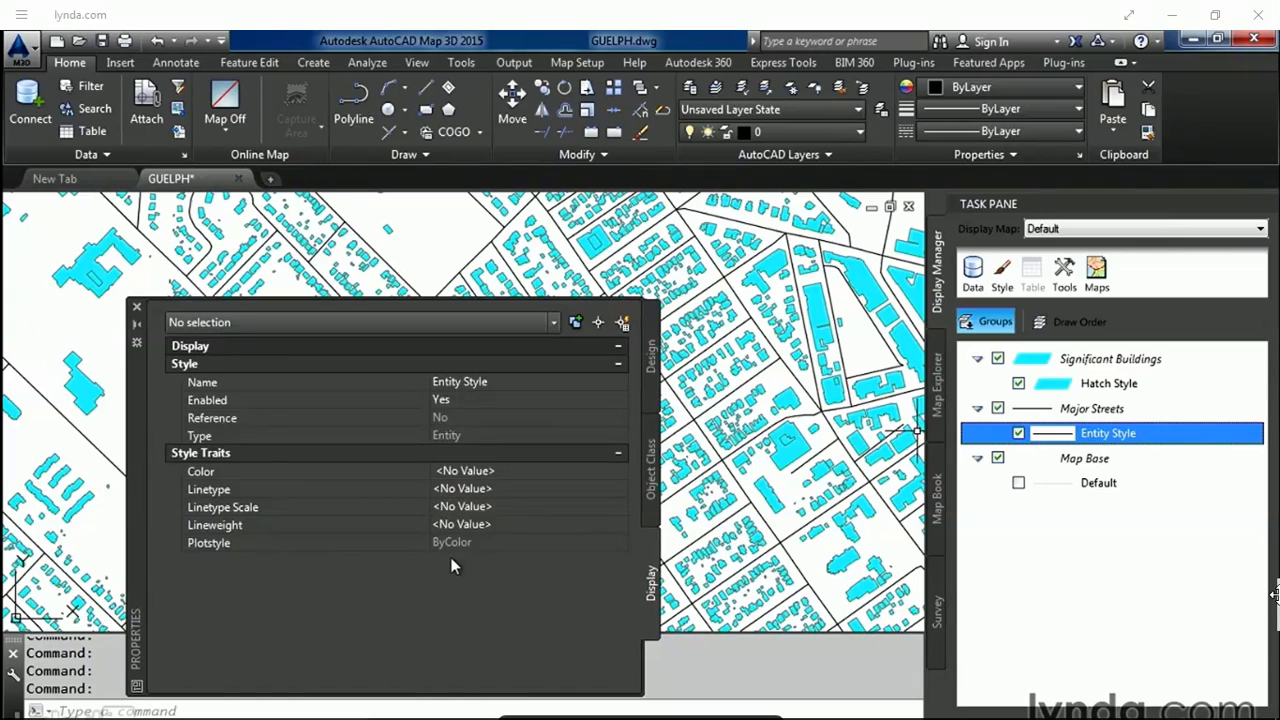
click(500, 471)
click(499, 504)
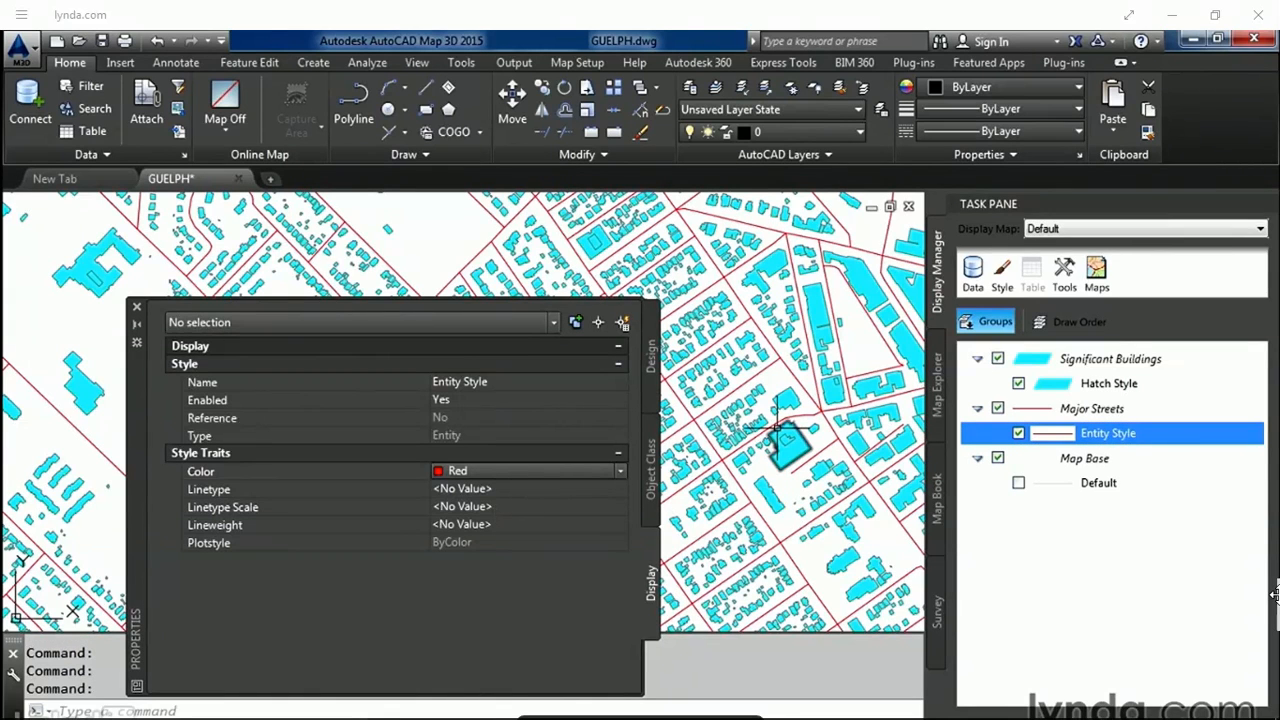
- Change the thumbnail preview of the Major Streets element to Polyline and close its properties
click(1082, 416)
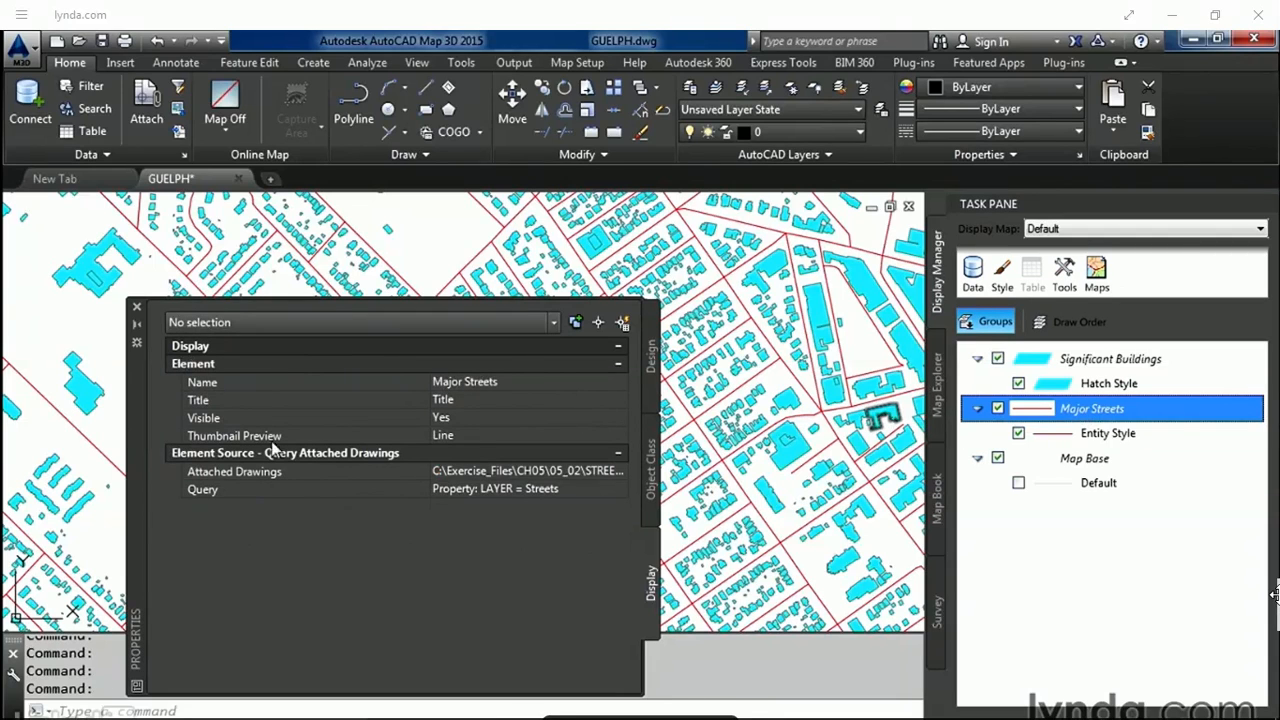
click(501, 437)
click(501, 437)
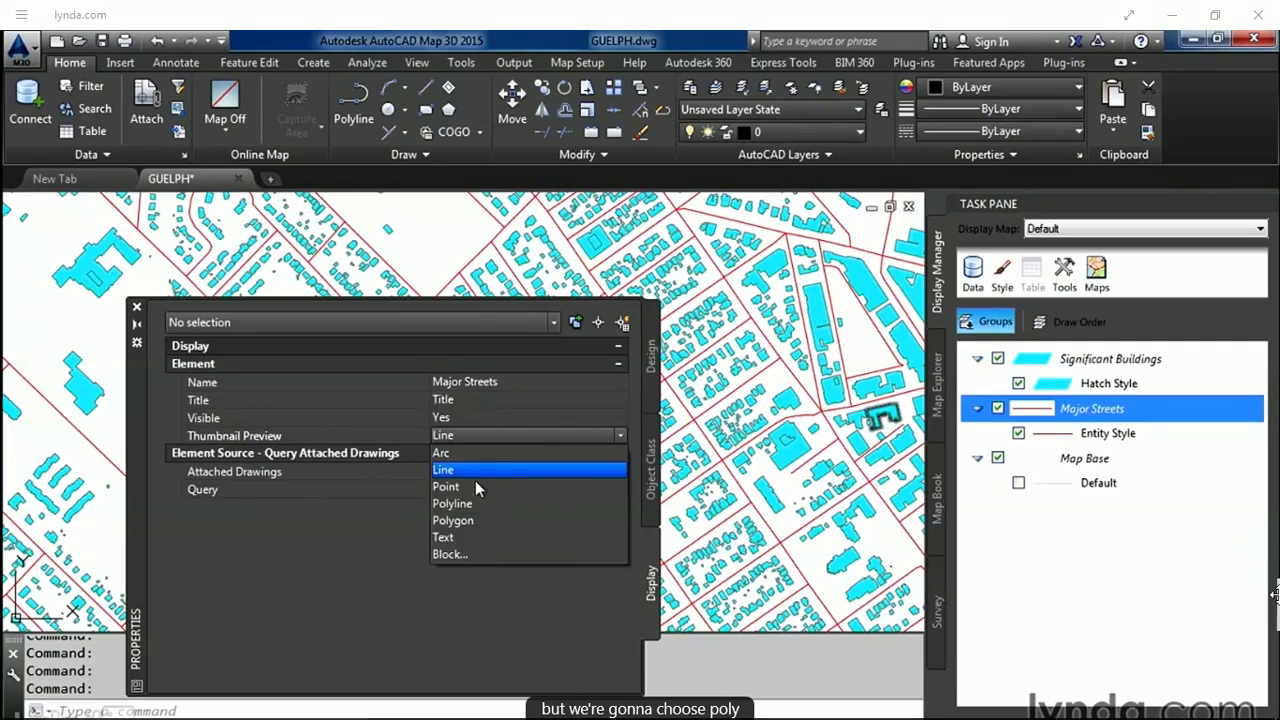
click(477, 505)
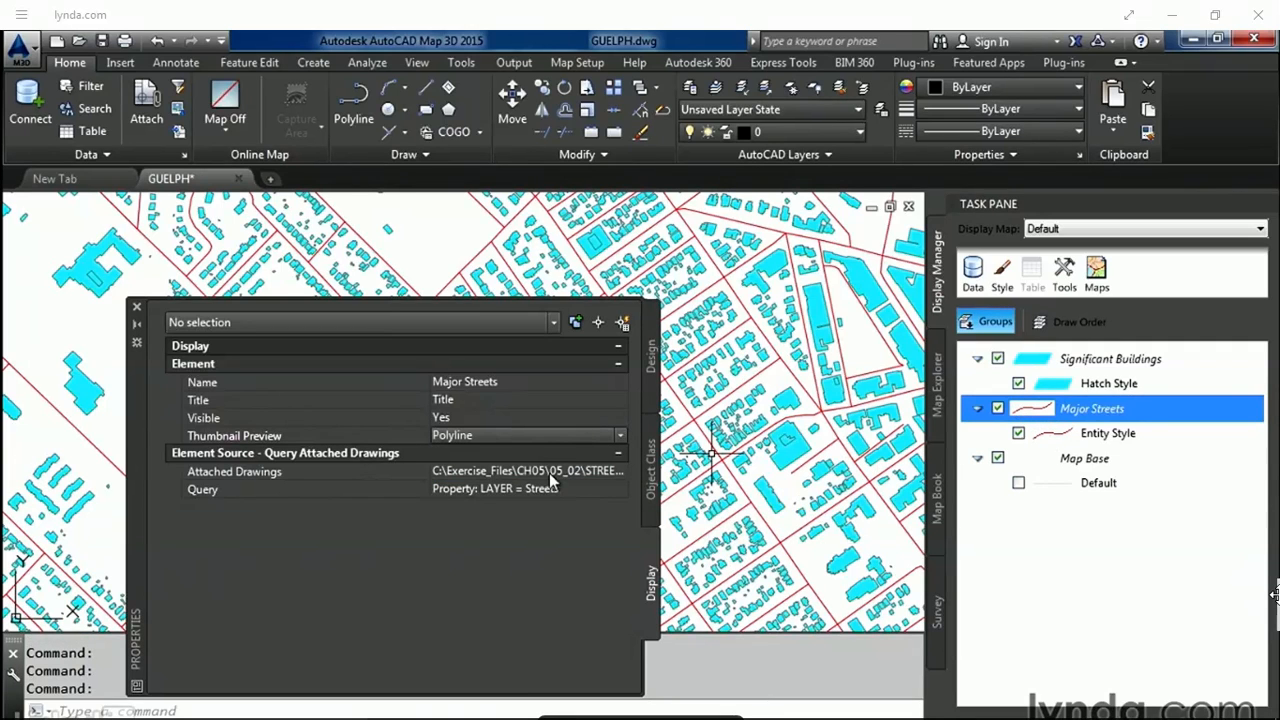
click(521, 435)
click(482, 475)
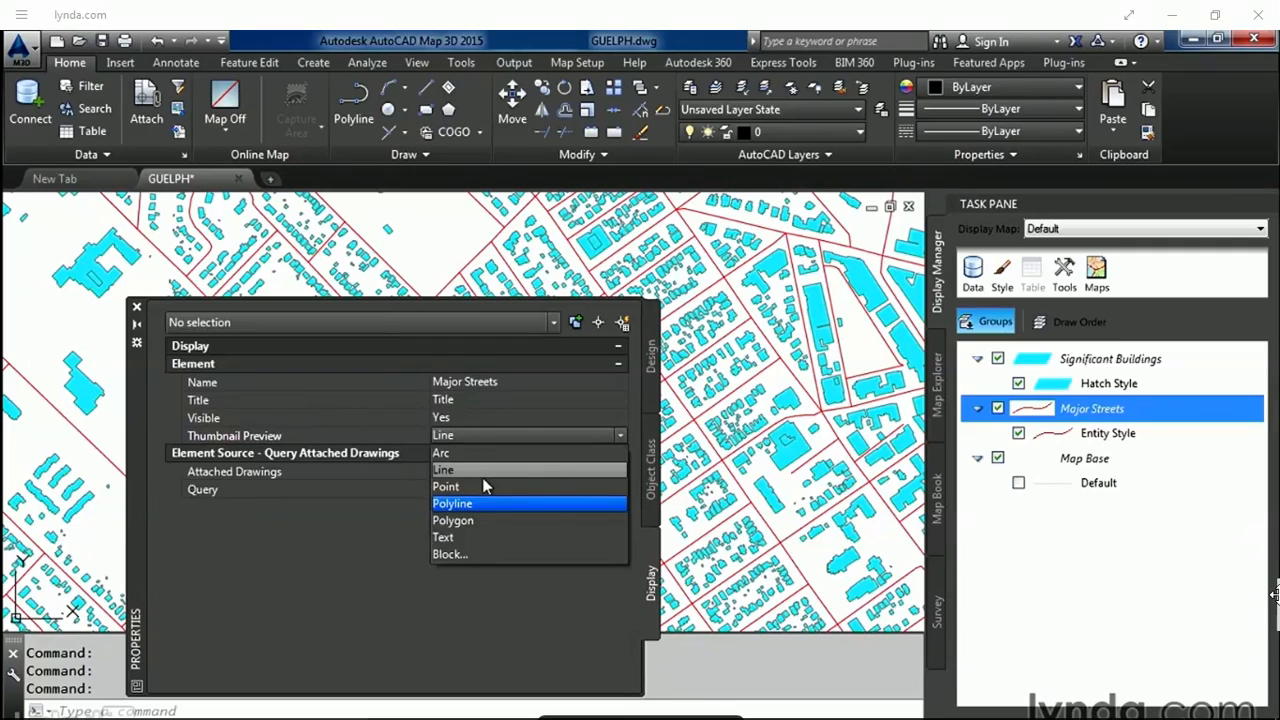
click(530, 435)
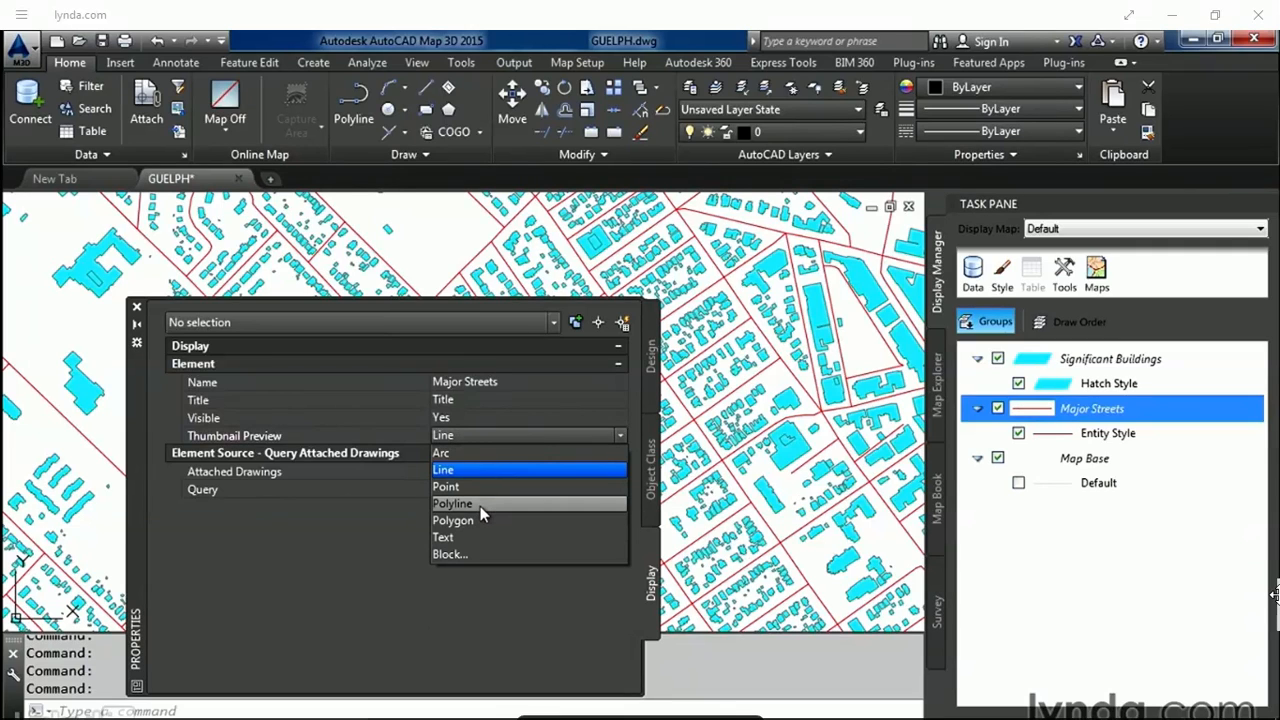
click(480, 504)
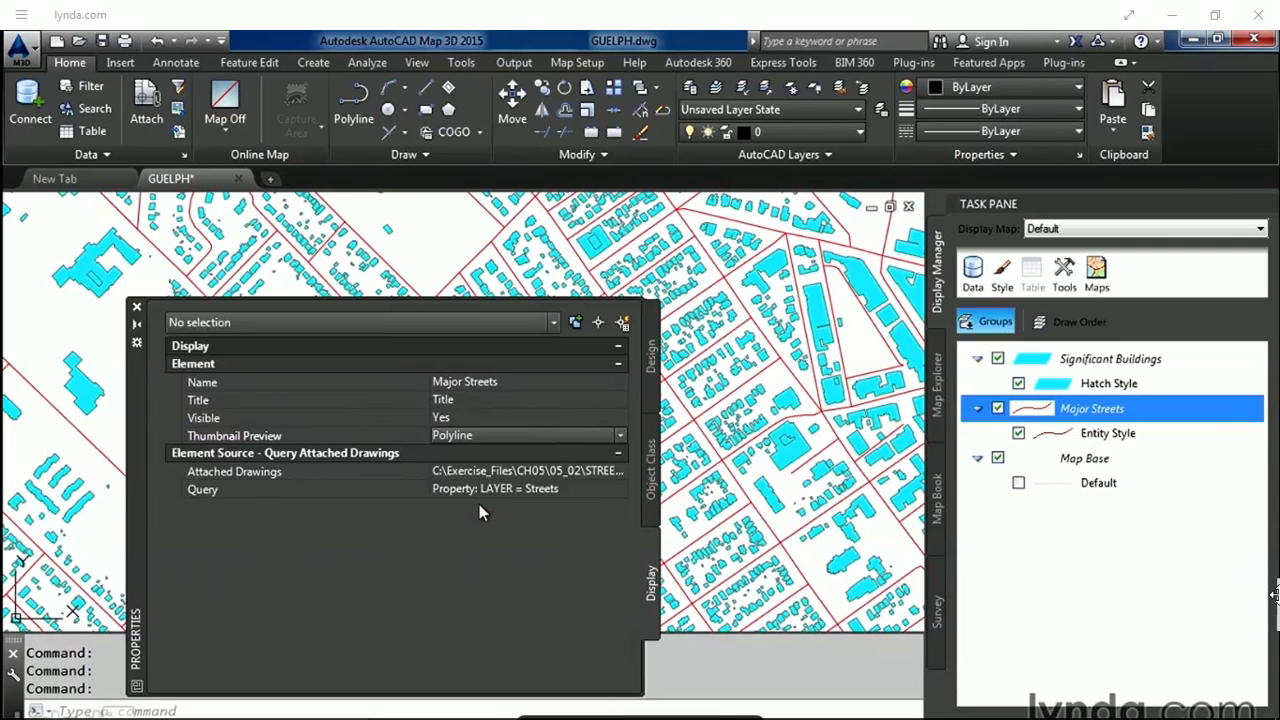
click(137, 311)
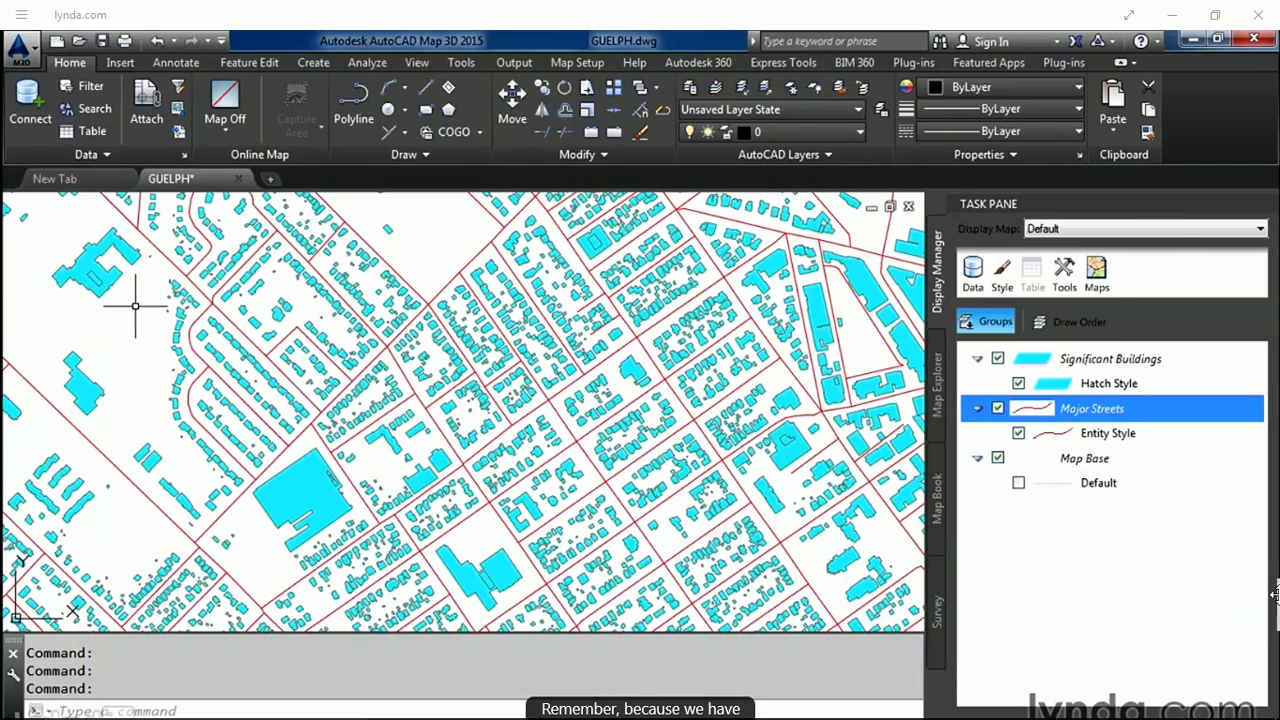
- Turn the Major Streets element off and on, and do the same with its Entity Style, to compare the display
click(998, 410)
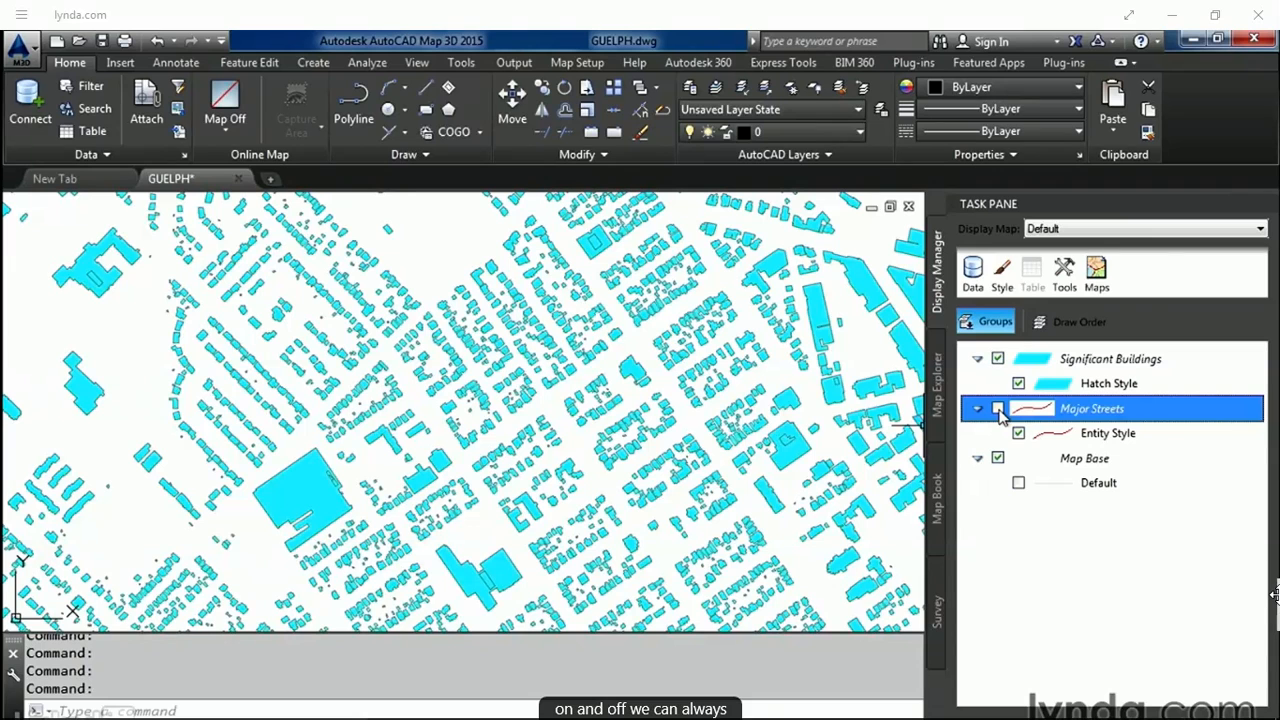
click(998, 410)
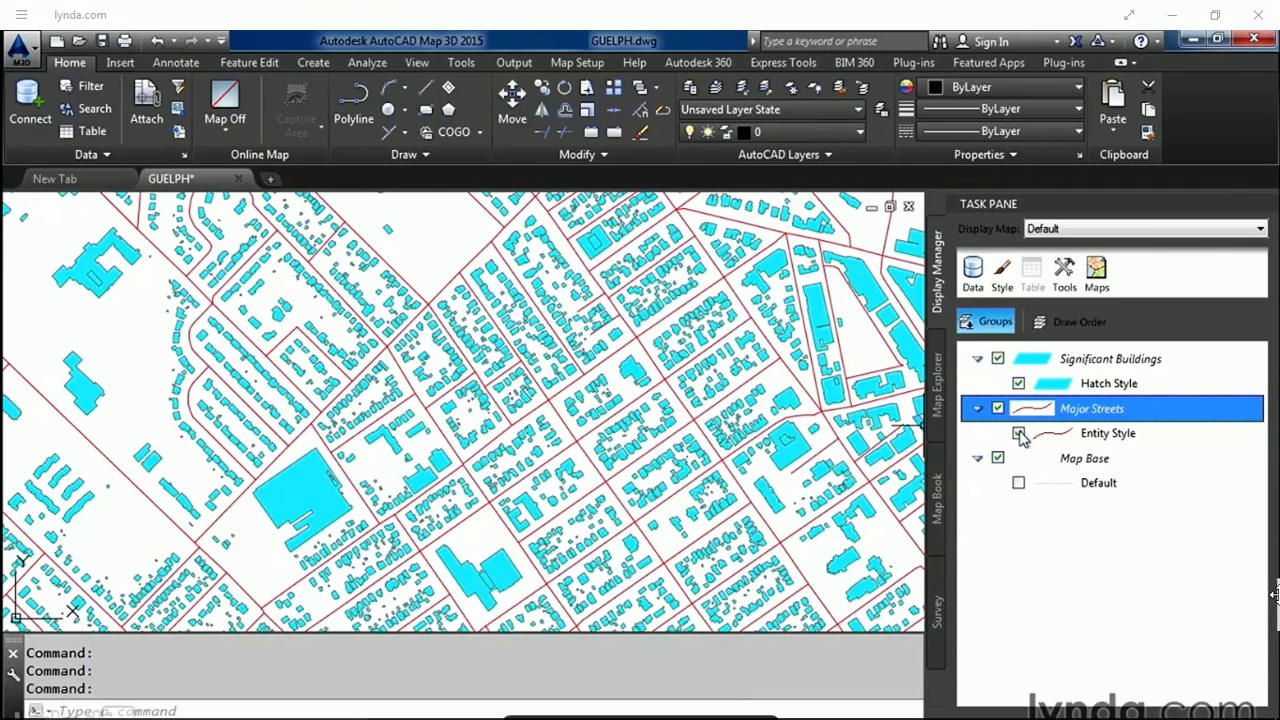
click(1019, 435)
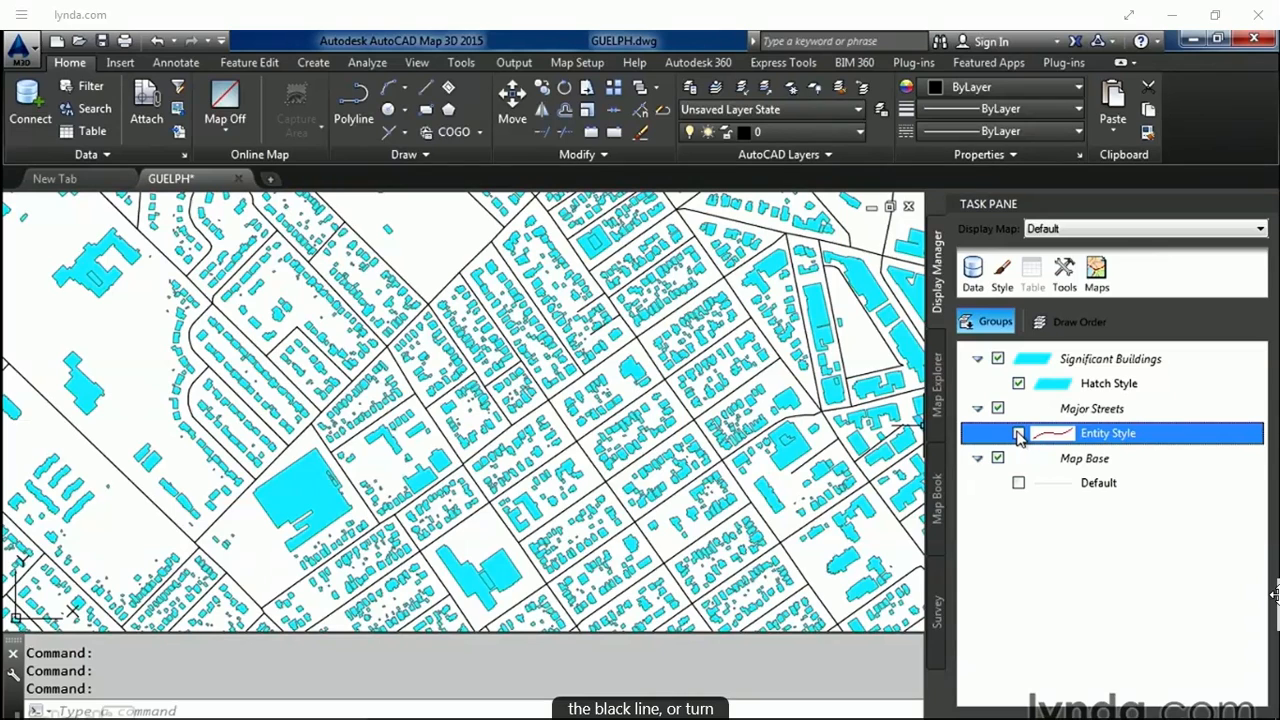
click(1019, 435)
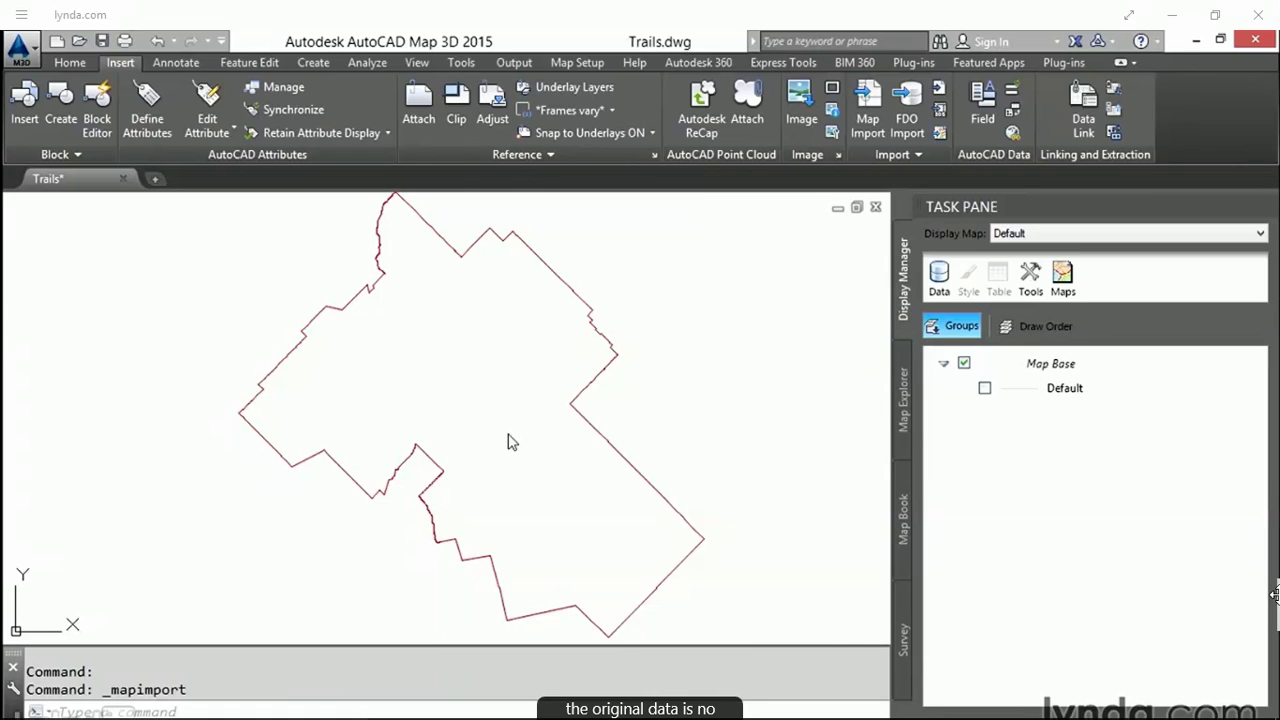
- Start a map import in Trails.dwg of the ESRI Shapefile GUELPH_TRAILS.shp from the 06_01 folder
click(117, 61)
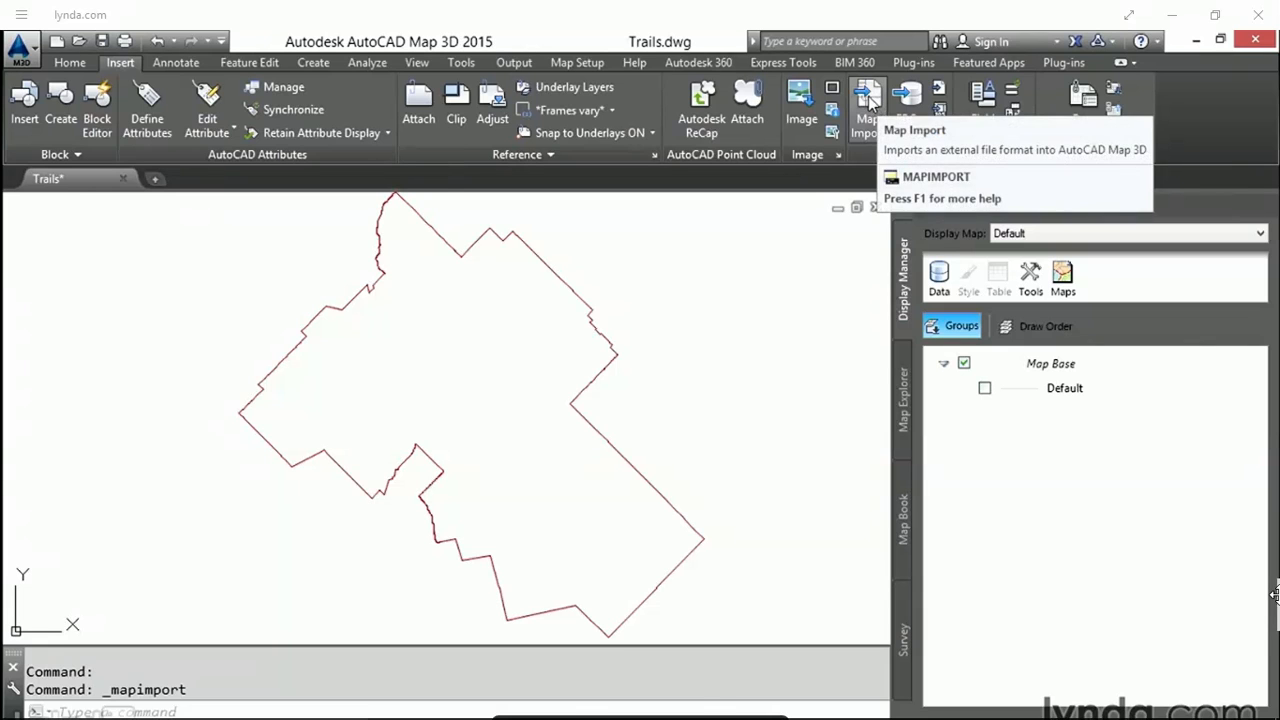
click(868, 97)
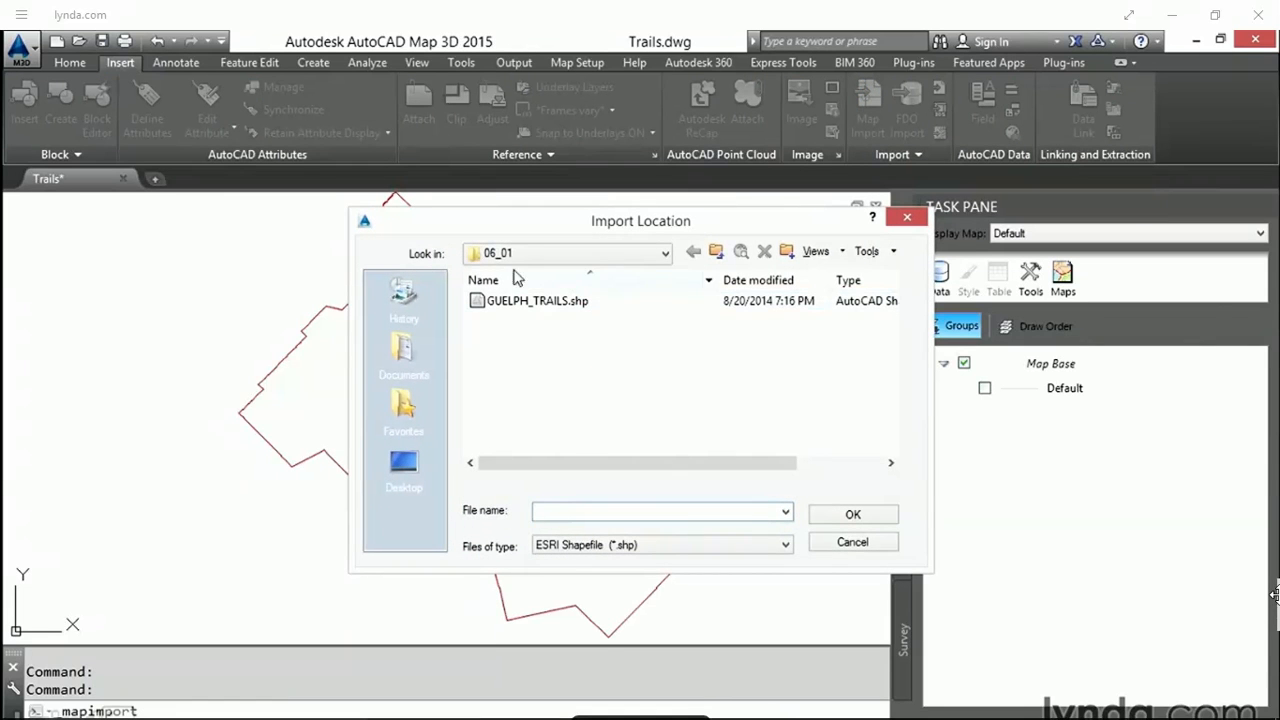
click(527, 305)
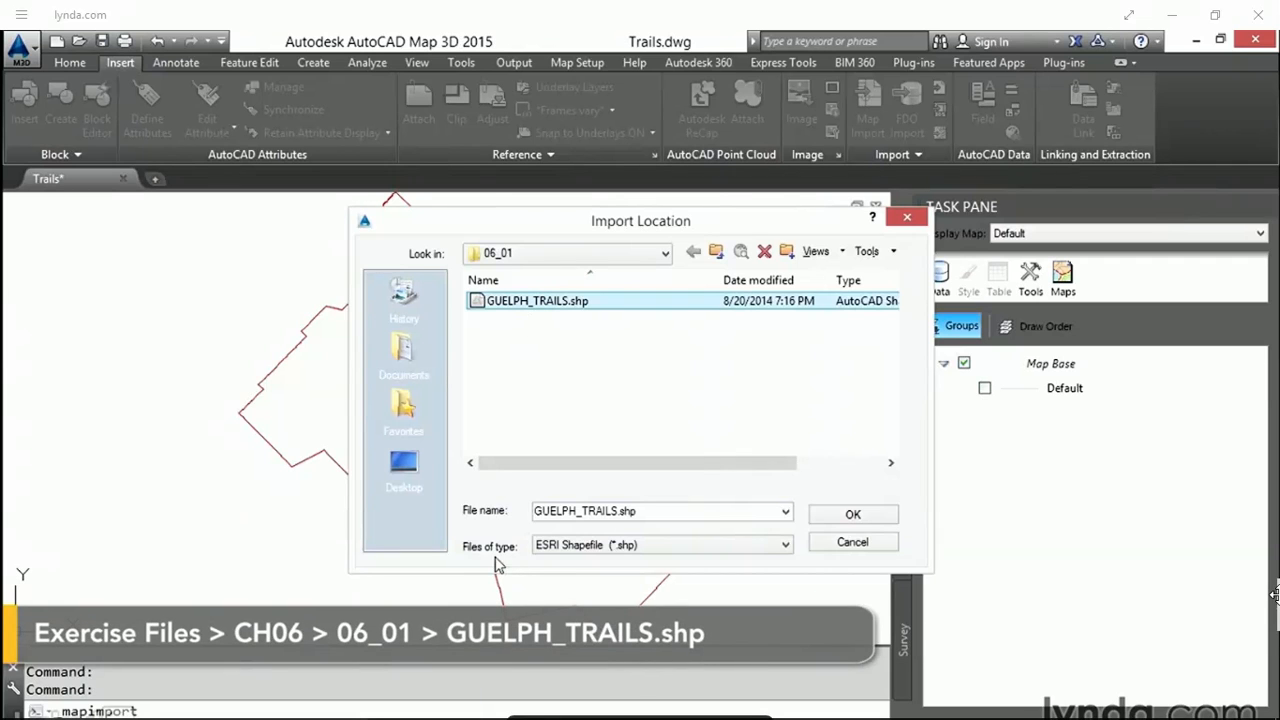
click(738, 547)
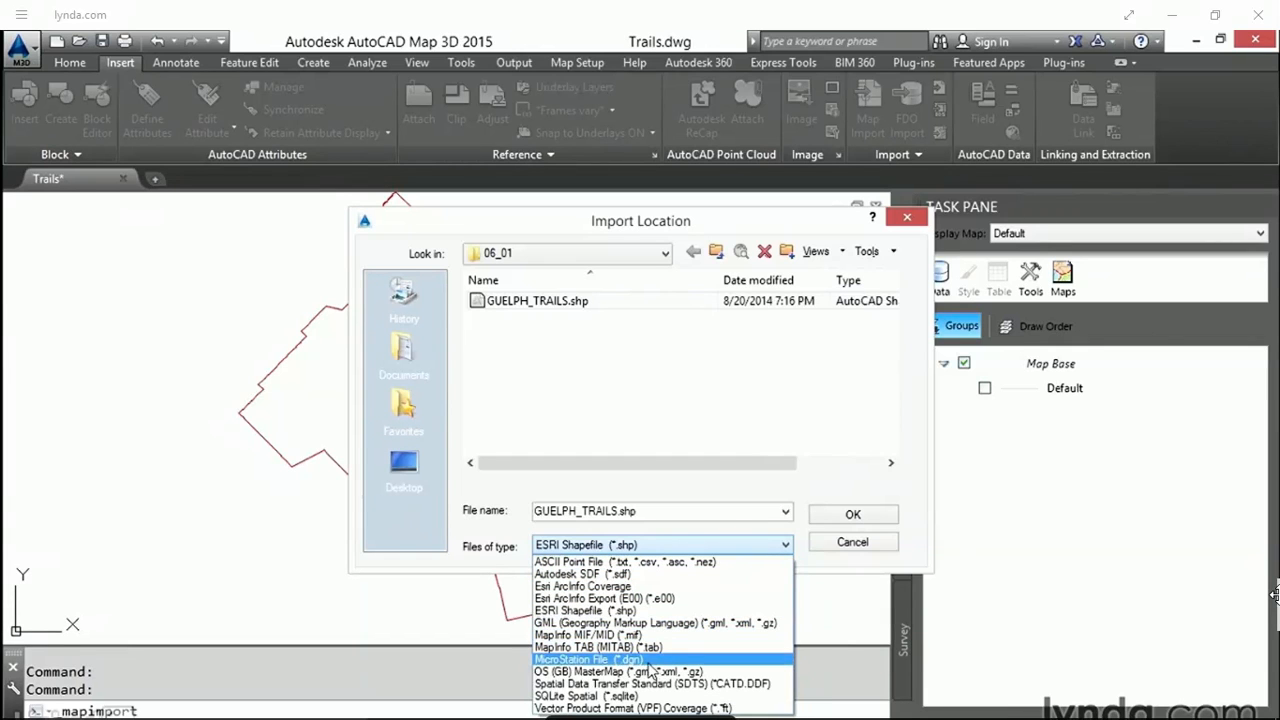
click(608, 610)
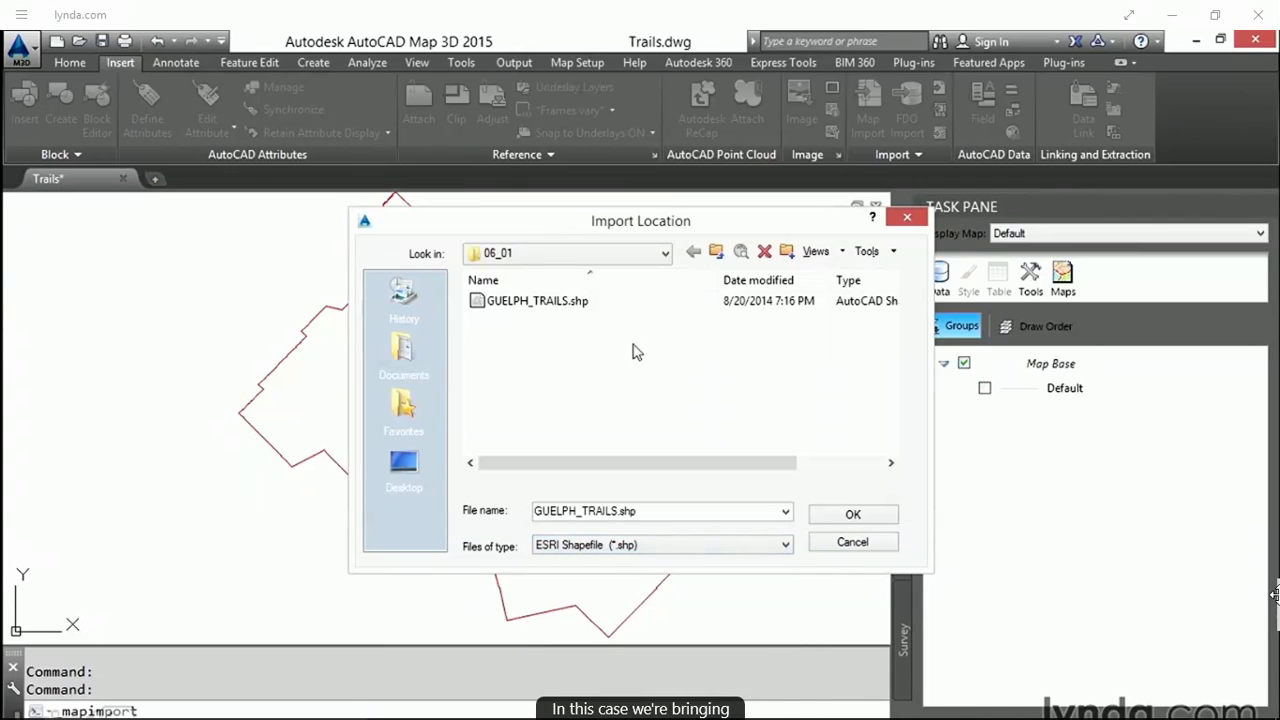
click(550, 311)
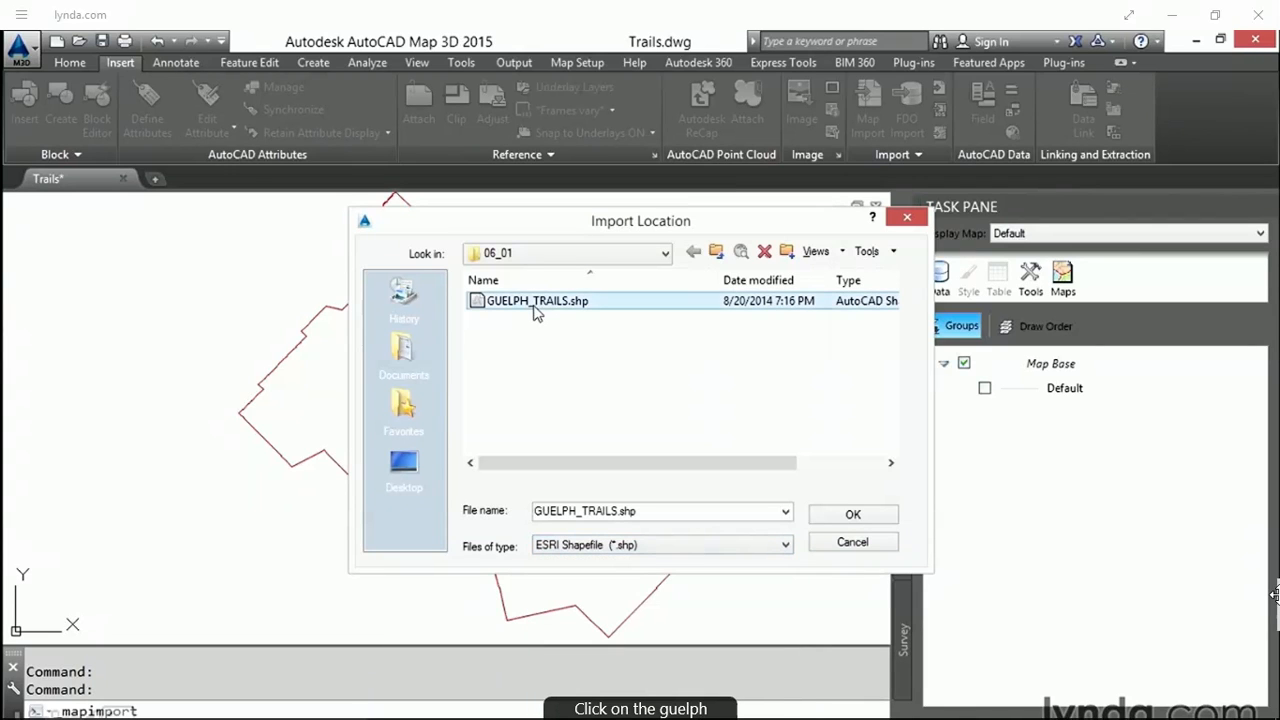
click(848, 517)
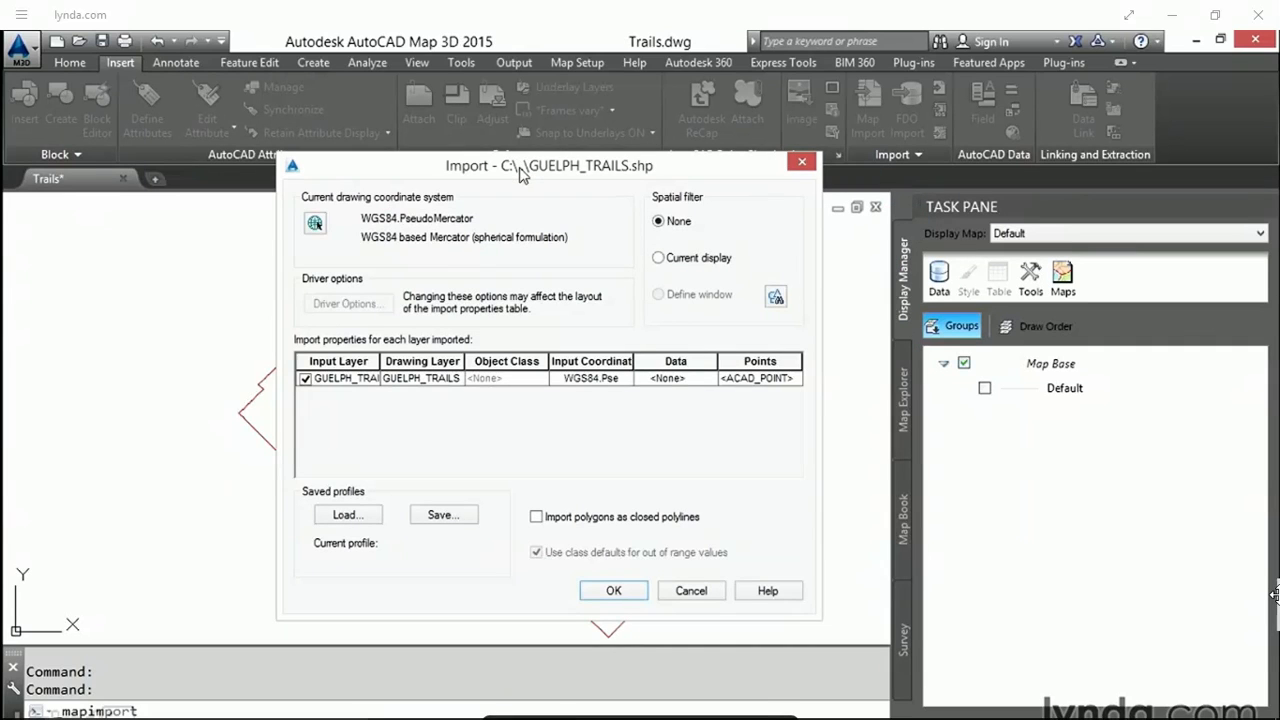
- Set the drawing layer of the imported trails to Trails and widen the input coordinate system column
click(424, 378)
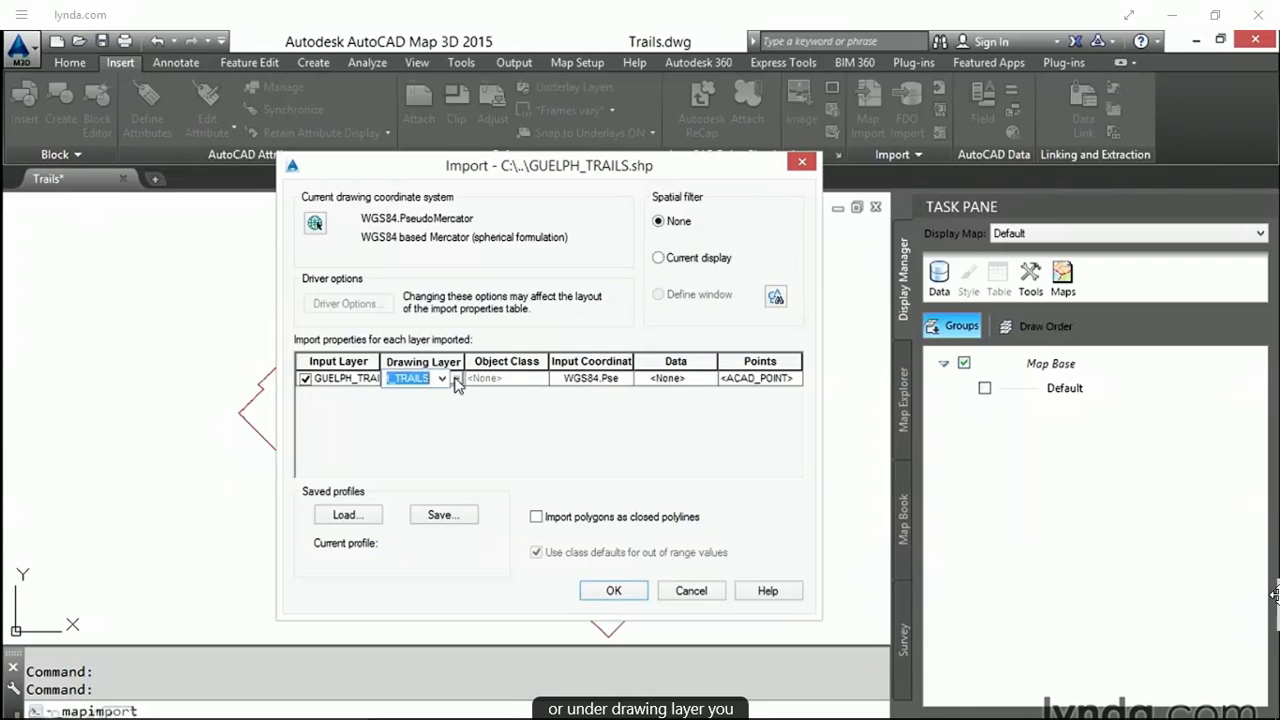
click(456, 379)
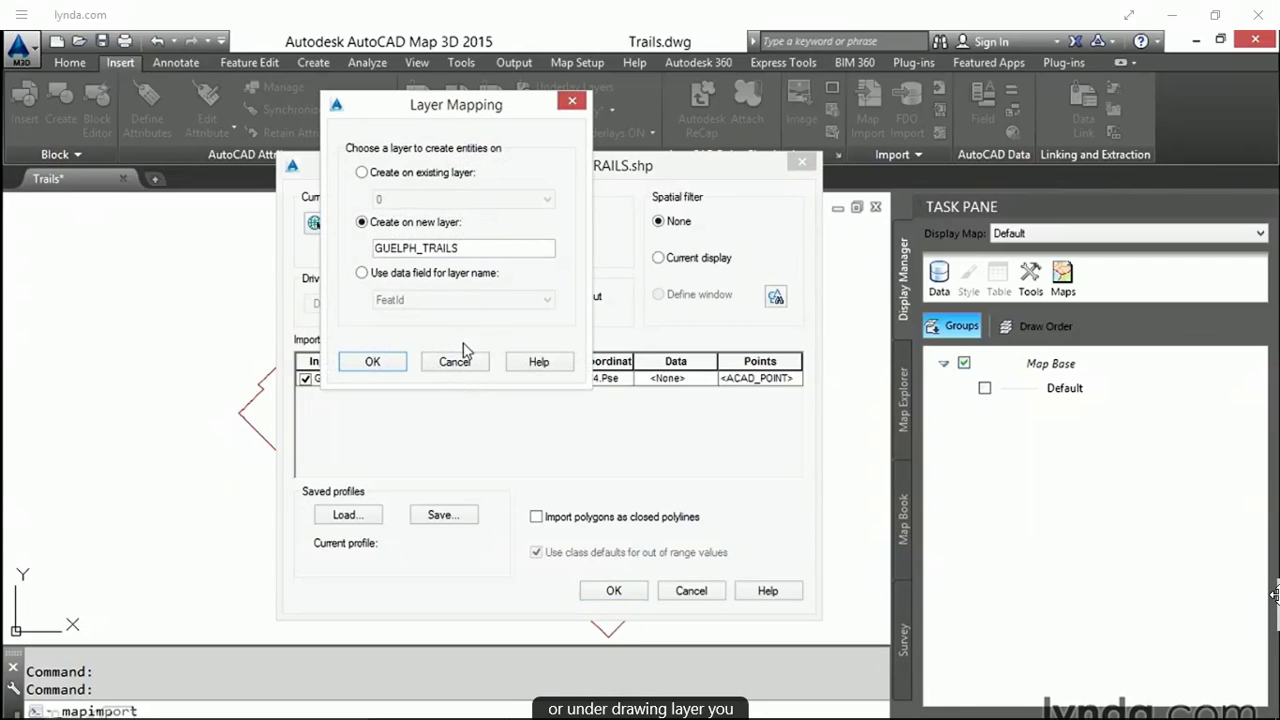
click(455, 361)
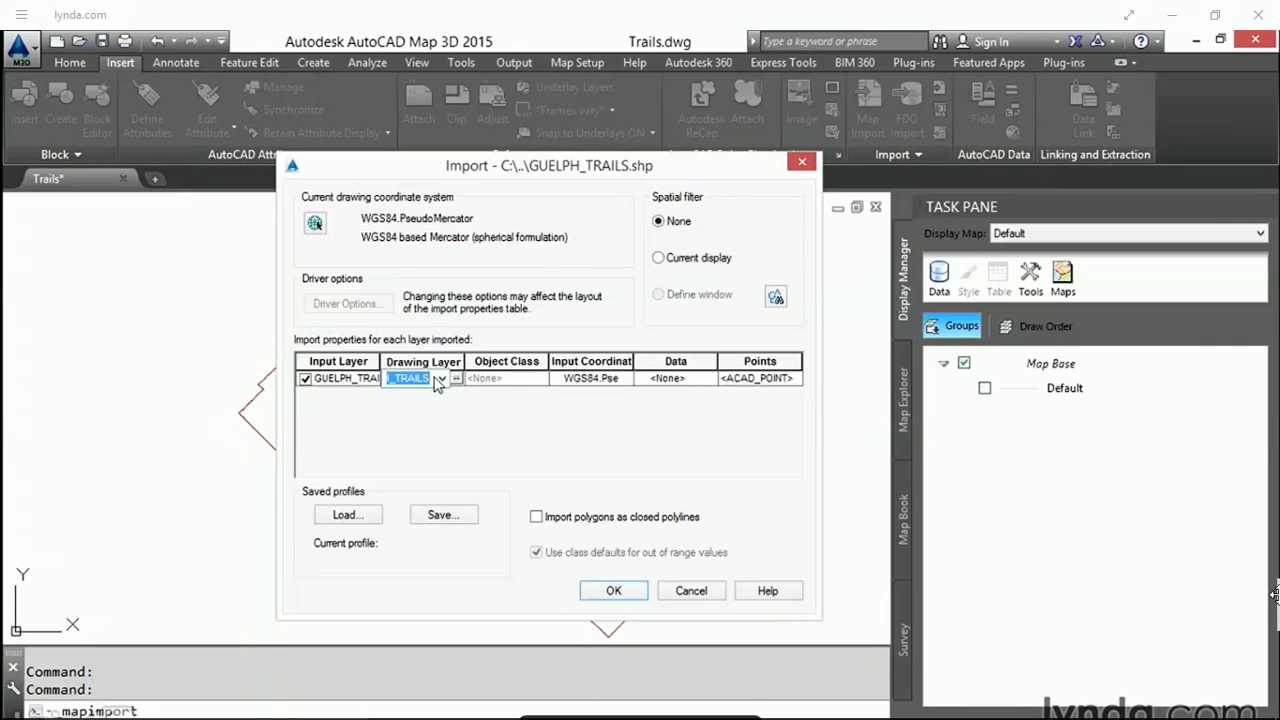
text(Trails)
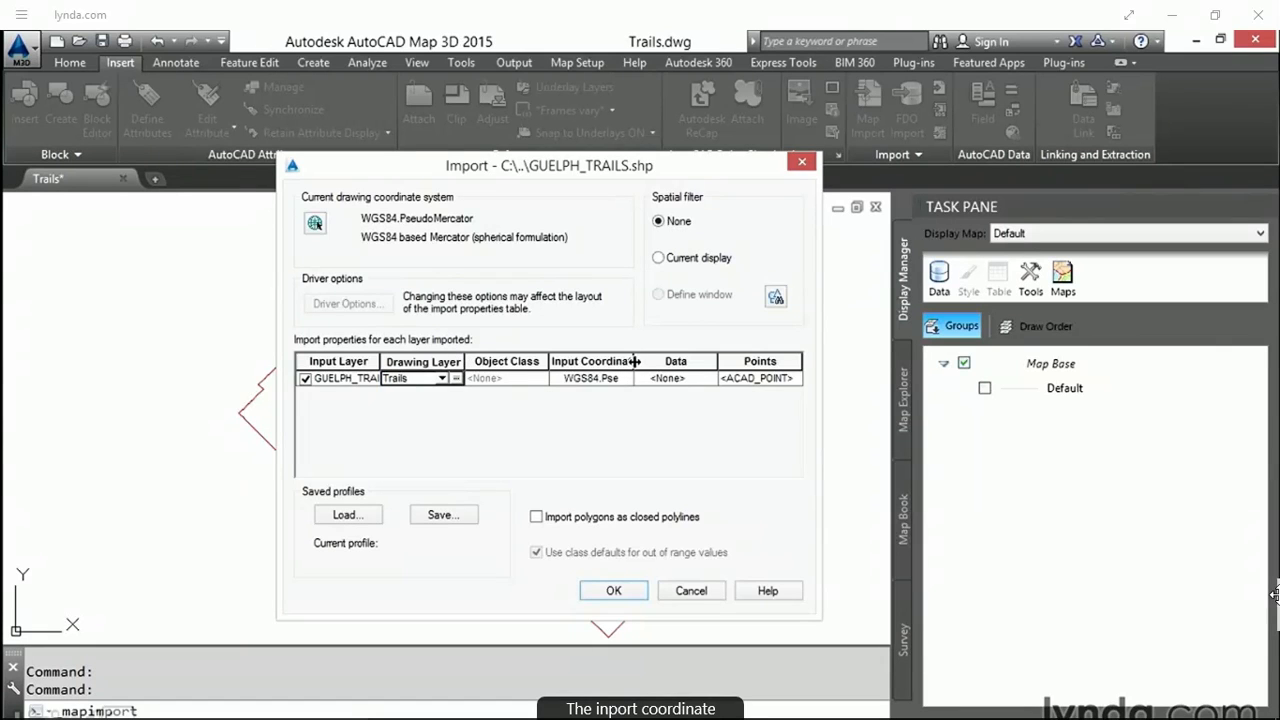
drag(633, 361, 662, 362)
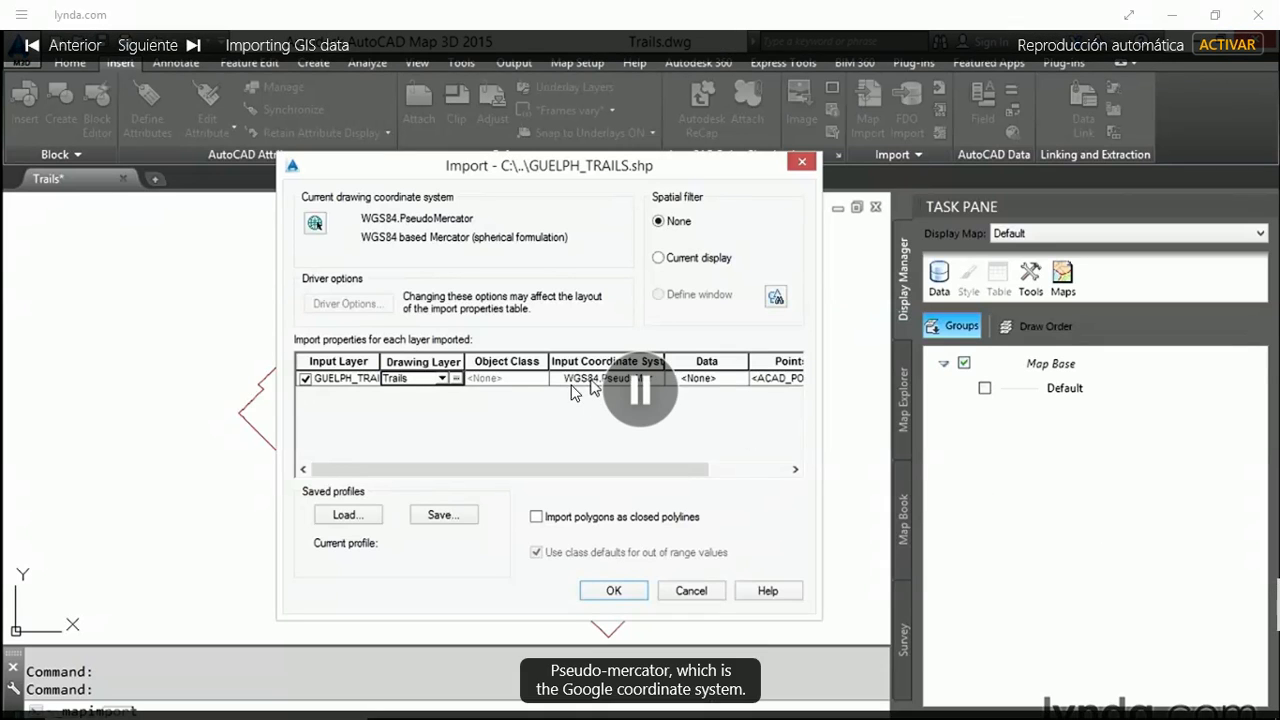
click(632, 386)
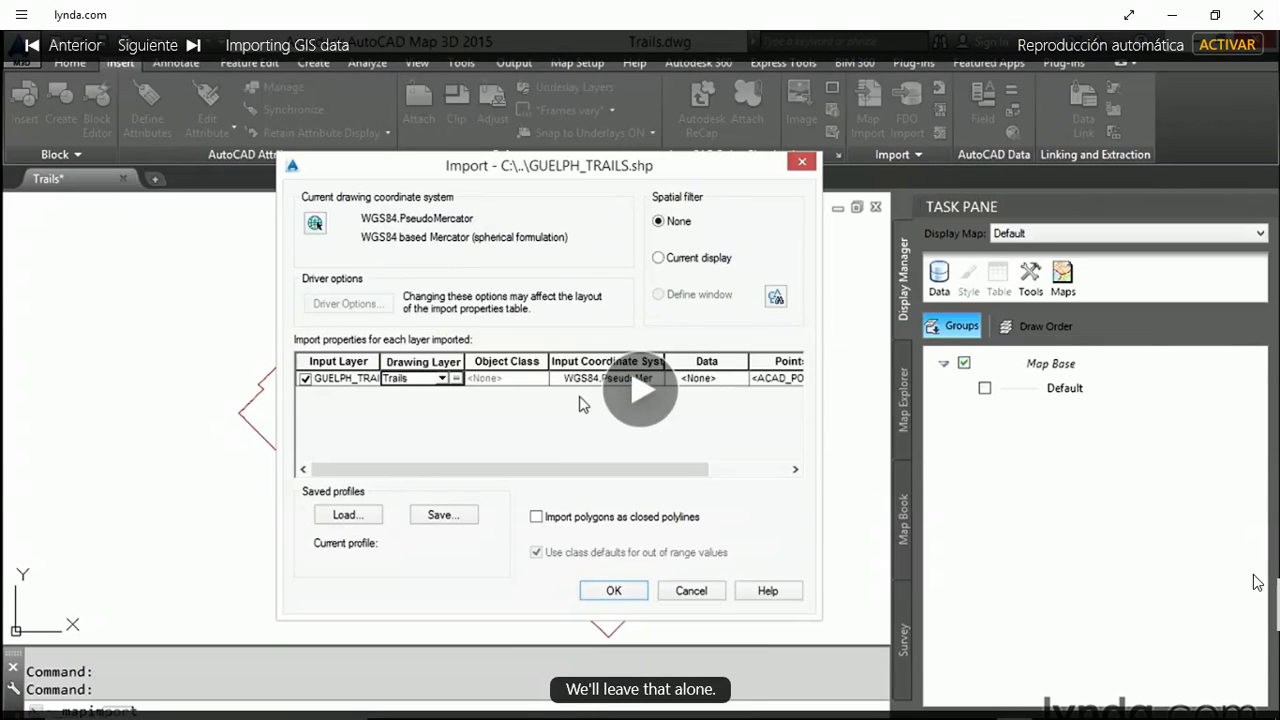
drag(1278, 589, 800, 499)
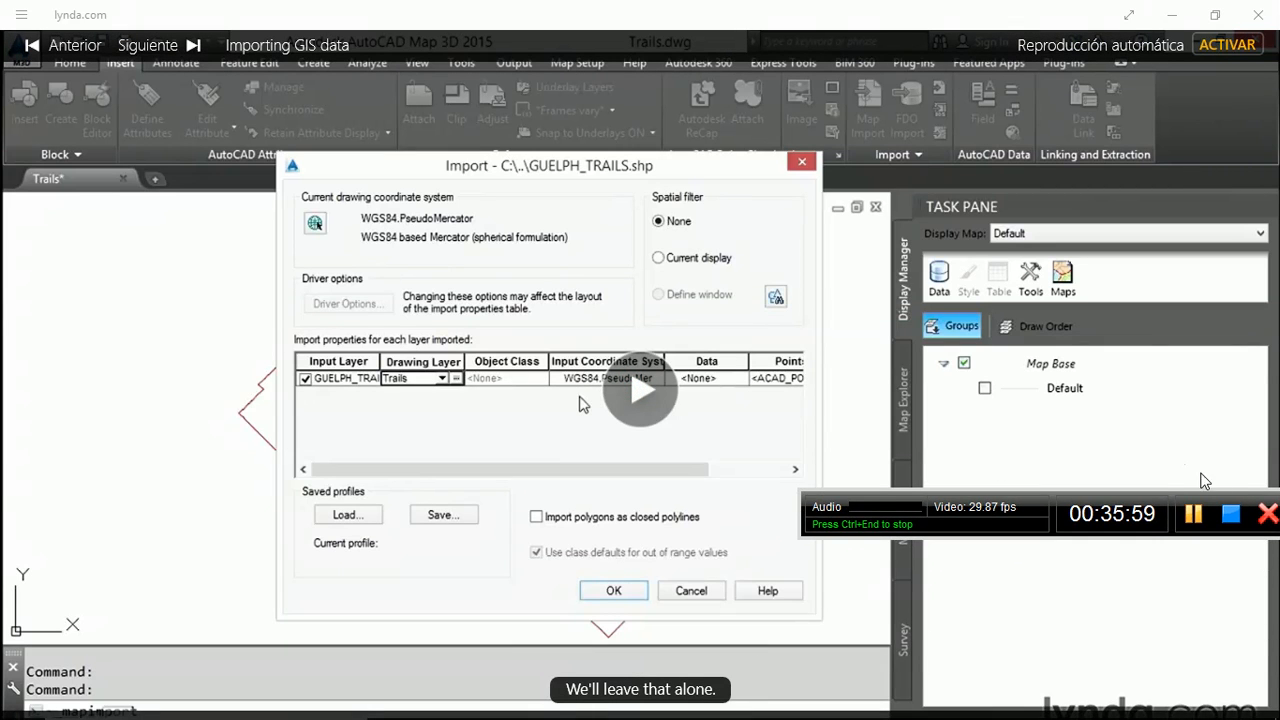